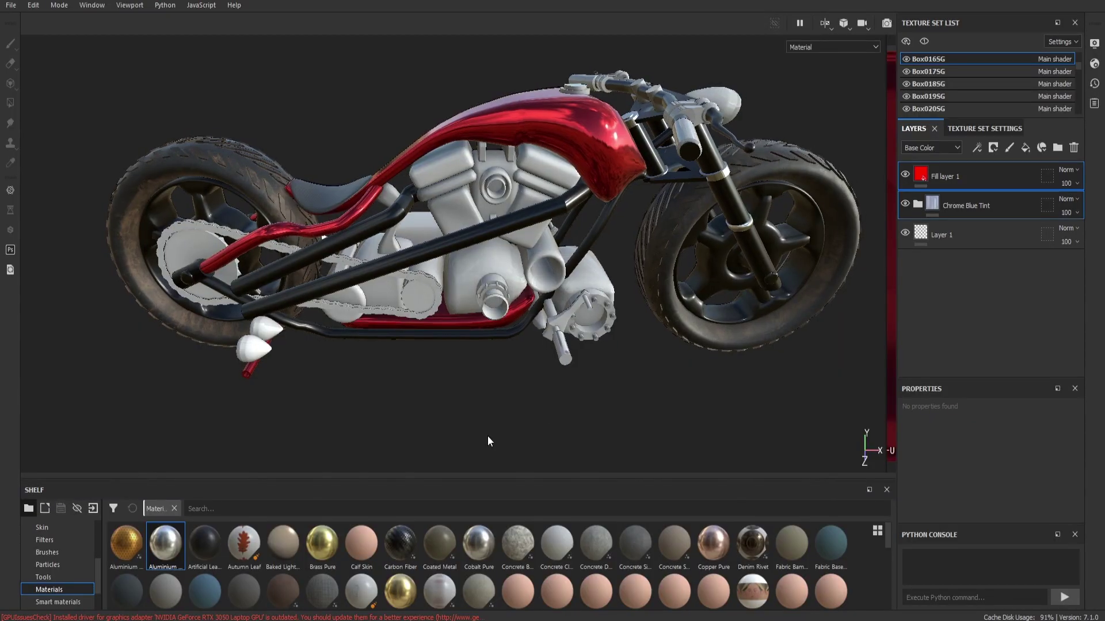
# Apply Aluminium Pure to a first engine part and the cylinder head
pyautogui.moveTo(159, 559)
pyautogui.mouseDown()
pyautogui.moveTo(447, 215)
pyautogui.moveTo(477, 198)
pyautogui.mouseUp()
pyautogui.scroll(5, 461, 201)
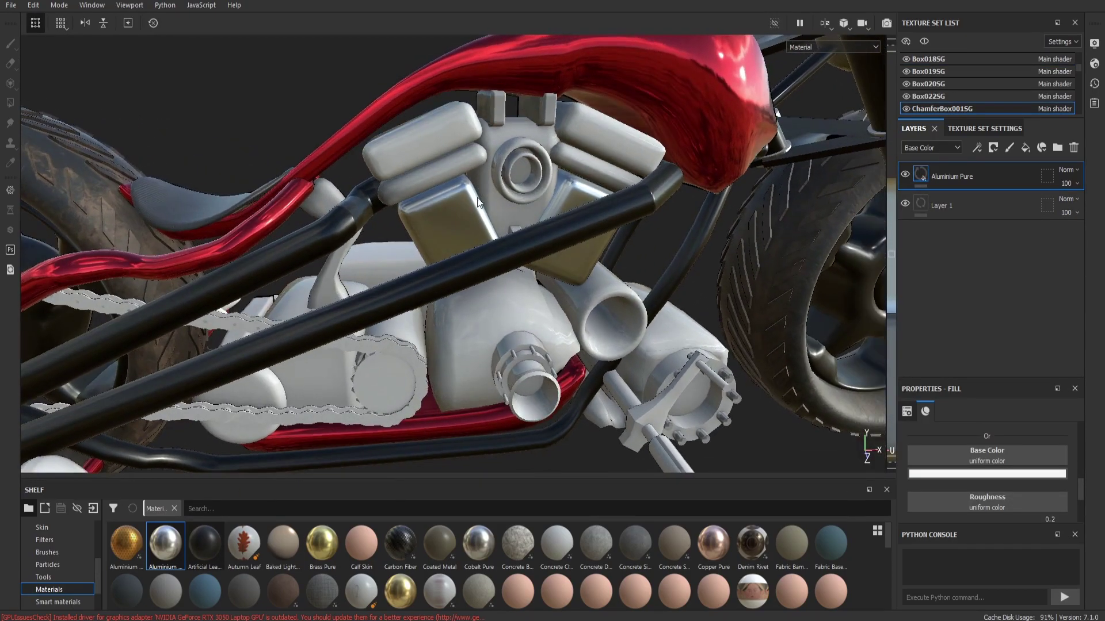
pyautogui.moveTo(171, 555)
pyautogui.mouseDown()
pyautogui.moveTo(444, 149)
pyautogui.moveTo(443, 158)
pyautogui.mouseUp()
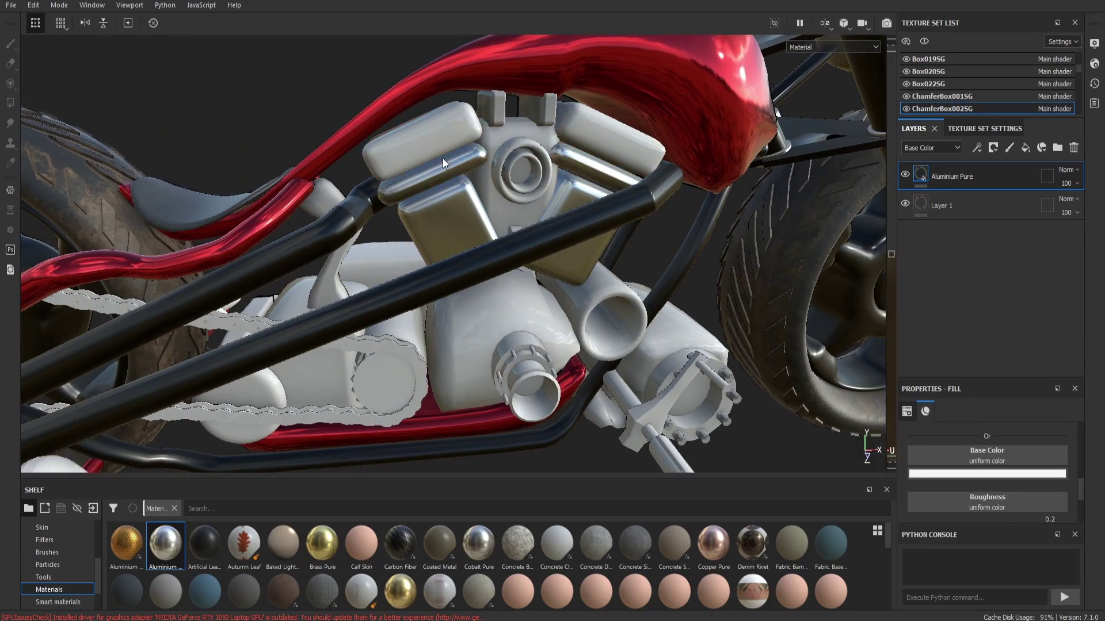
pyautogui.moveTo(165, 551)
pyautogui.mouseDown()
pyautogui.moveTo(402, 138)
pyautogui.moveTo(353, 159)
pyautogui.moveTo(368, 162)
pyautogui.mouseUp()
pyautogui.moveTo(165, 547); pyautogui.dragTo(357, 347)
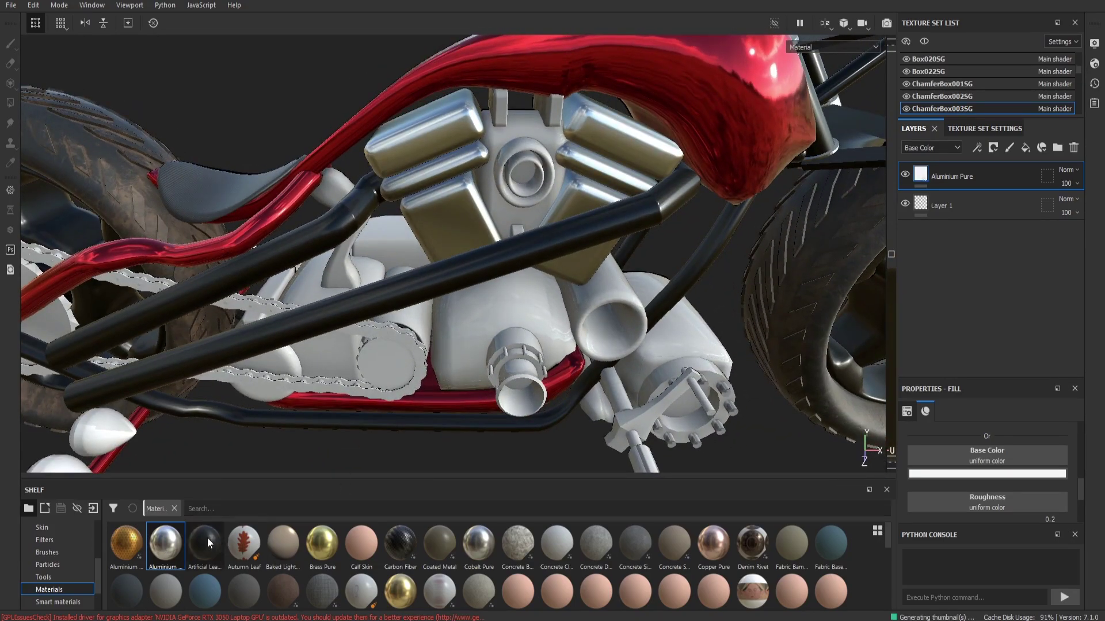
# Apply Aluminium Pure to the engine centre block, further engine parts and the central ring
pyautogui.moveTo(546, 136); pyautogui.dragTo(545, 136)
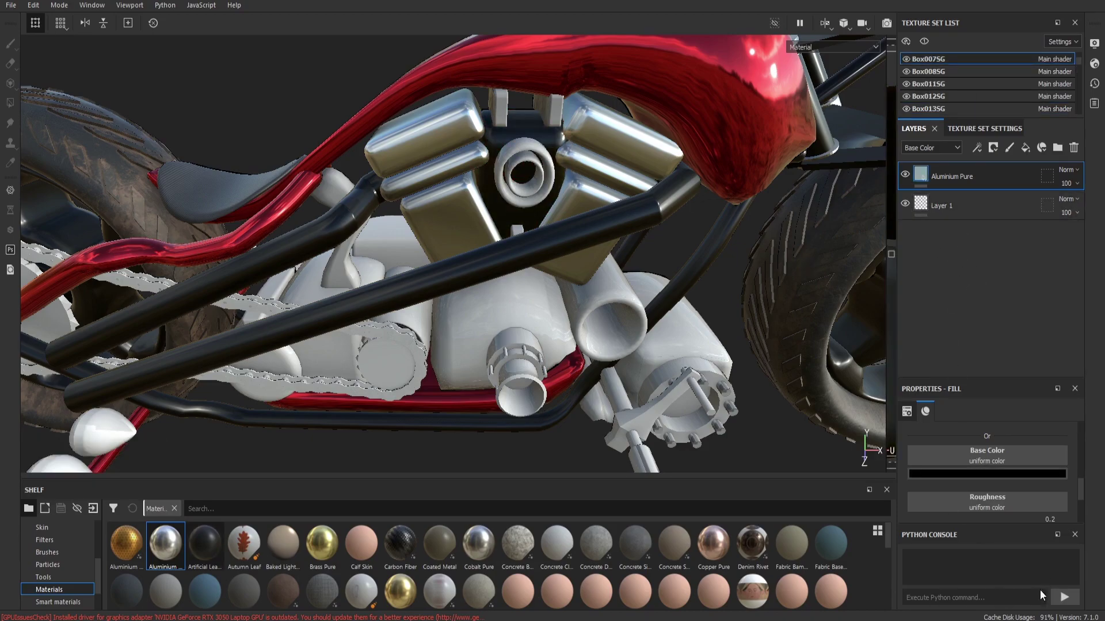
pyautogui.moveTo(535, 452)
pyautogui.keyDown('alt'); pyautogui.mouseDown()
pyautogui.moveTo(520, 440)
pyautogui.moveTo(549, 436)
pyautogui.mouseUp(); pyautogui.keyUp('alt')
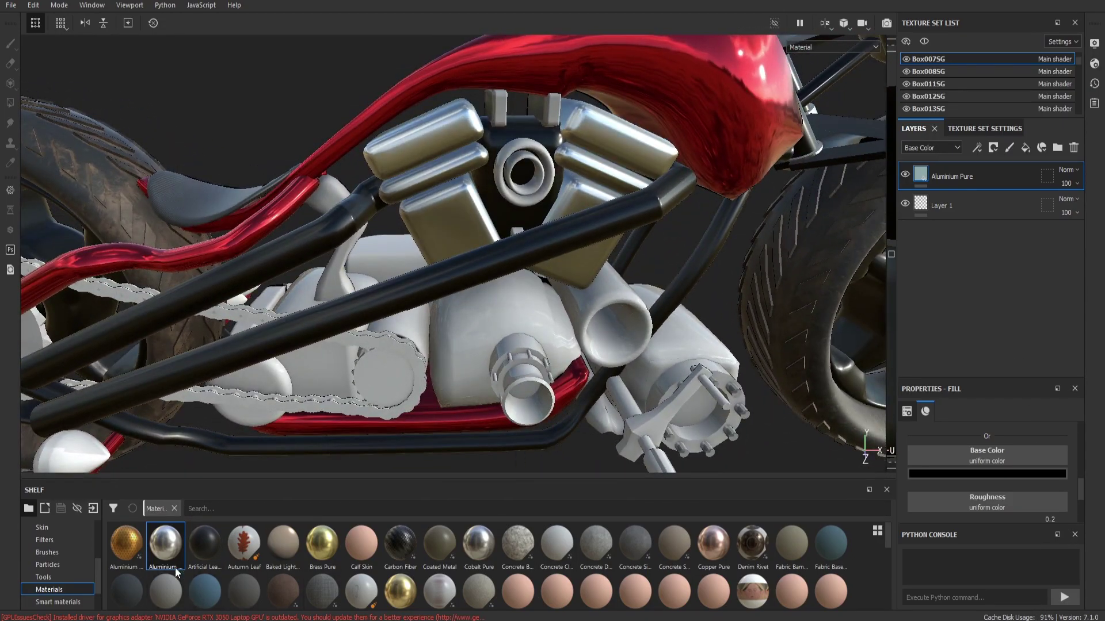
pyautogui.moveTo(176, 573); pyautogui.dragTo(470, 196)
pyautogui.moveTo(492, 120); pyautogui.dragTo(425, 269)
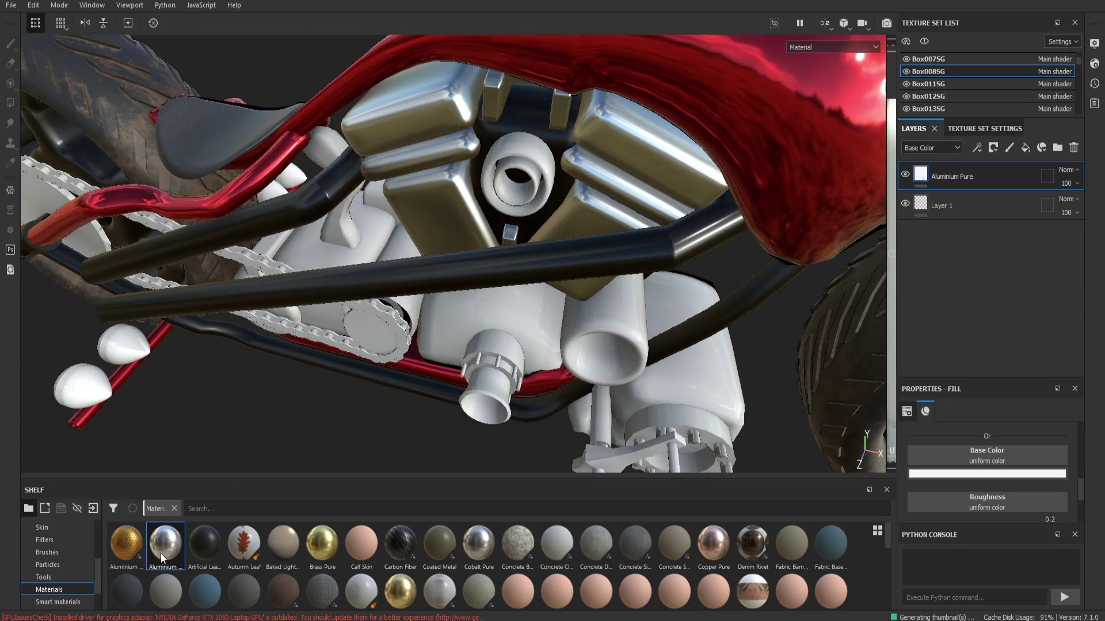
pyautogui.moveTo(160, 554); pyautogui.dragTo(545, 169)
# Make the exhaust pipe and another engine part chrome Aluminium Pure
pyautogui.keyDown('alt'); pyautogui.moveTo(456, 242); pyautogui.dragTo(429, 244); pyautogui.keyUp('alt')
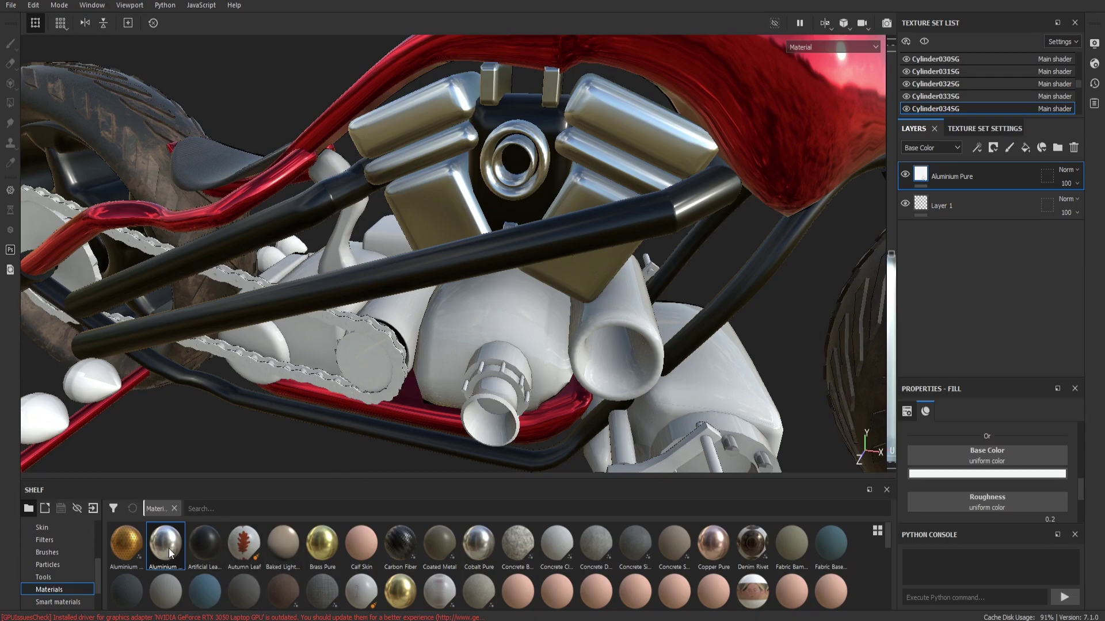
pyautogui.moveTo(168, 548)
pyautogui.mouseDown()
pyautogui.moveTo(487, 319)
pyautogui.moveTo(508, 344)
pyautogui.moveTo(504, 332)
pyautogui.moveTo(472, 357)
pyautogui.mouseUp()
pyautogui.moveTo(281, 499)
pyautogui.mouseDown()
pyautogui.moveTo(634, 329)
pyautogui.moveTo(584, 375)
pyautogui.mouseUp()
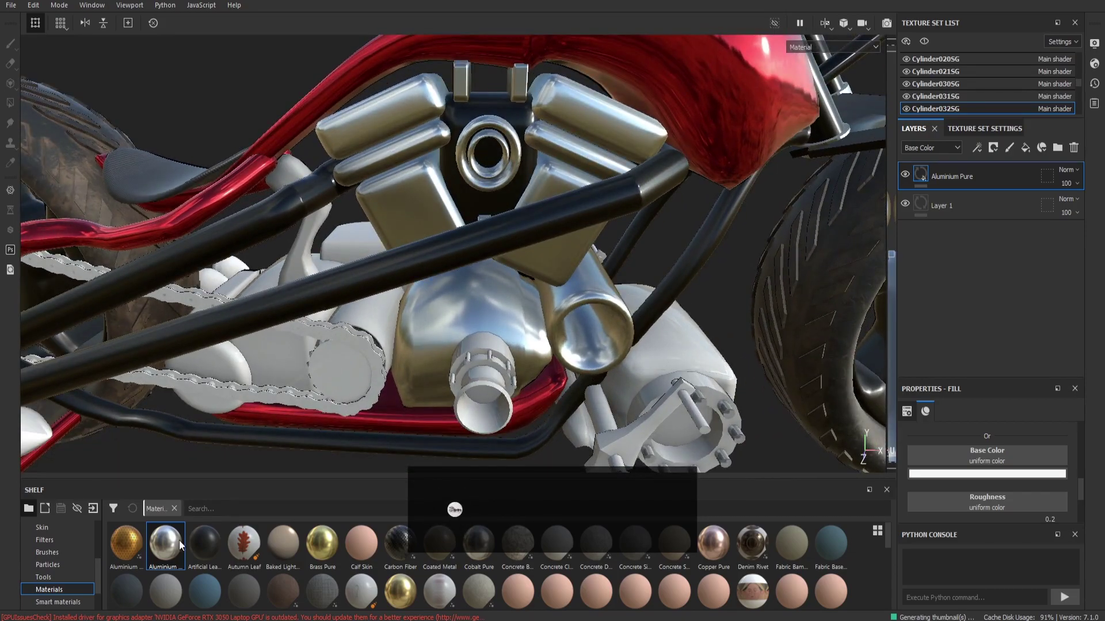
# Apply Aluminium Pure to more engine parts and set one part's Base Color to black
pyautogui.moveTo(376, 302); pyautogui.dragTo(372, 311)
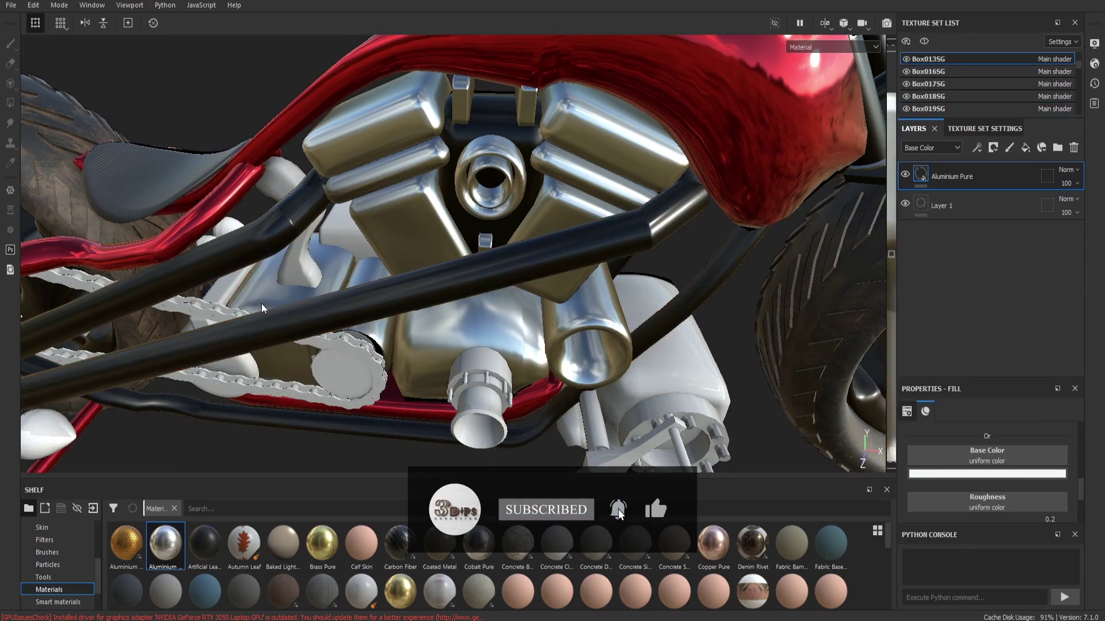
pyautogui.keyDown('alt'); pyautogui.moveTo(261, 303); pyautogui.dragTo(178, 526); pyautogui.keyUp('alt')
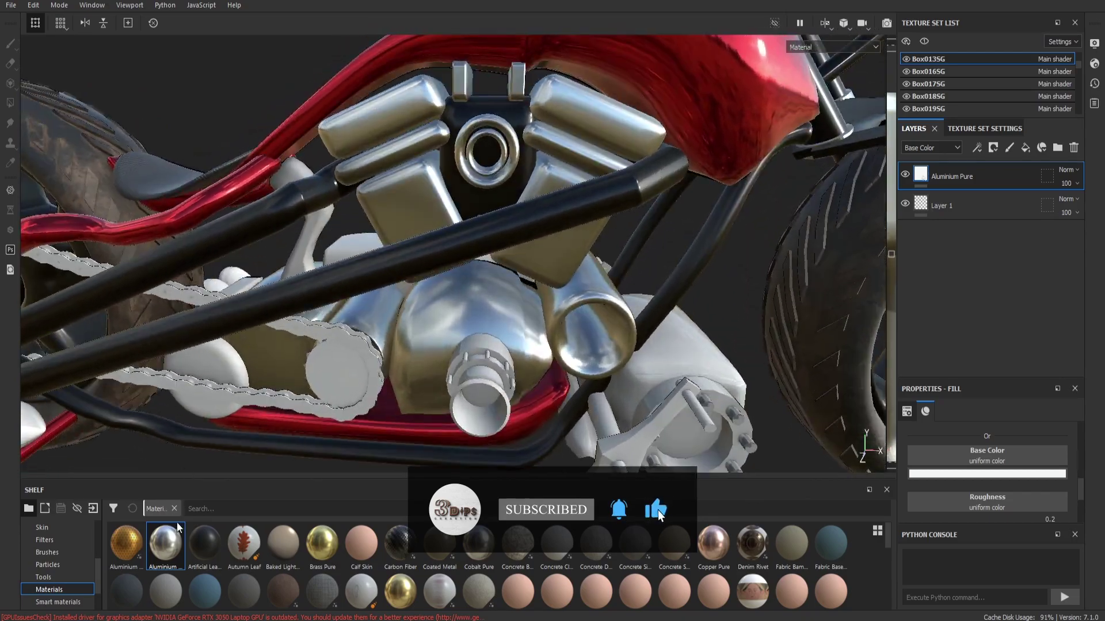
pyautogui.moveTo(242, 284)
pyautogui.mouseDown()
pyautogui.moveTo(212, 364)
pyautogui.moveTo(225, 408)
pyautogui.moveTo(242, 396)
pyautogui.mouseUp()
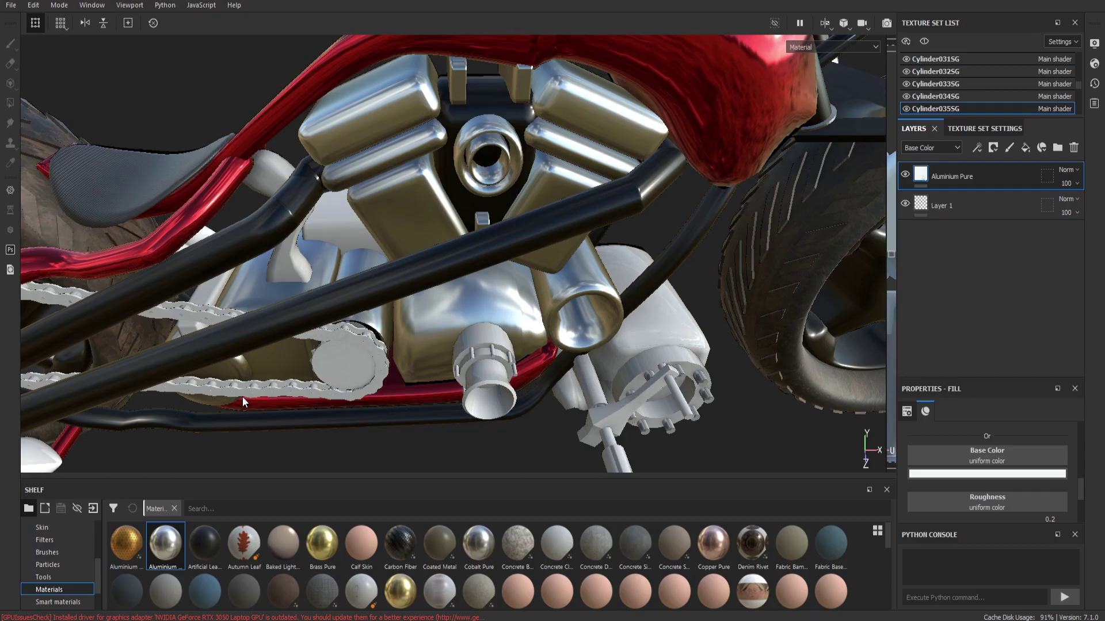
pyautogui.moveTo(952, 479); pyautogui.dragTo(951, 595)
# Make the lower engine casing aluminium and pick the engine and exhaust texture sets
pyautogui.keyDown('alt'); pyautogui.moveTo(742, 433); pyautogui.dragTo(498, 443); pyautogui.keyUp('alt')
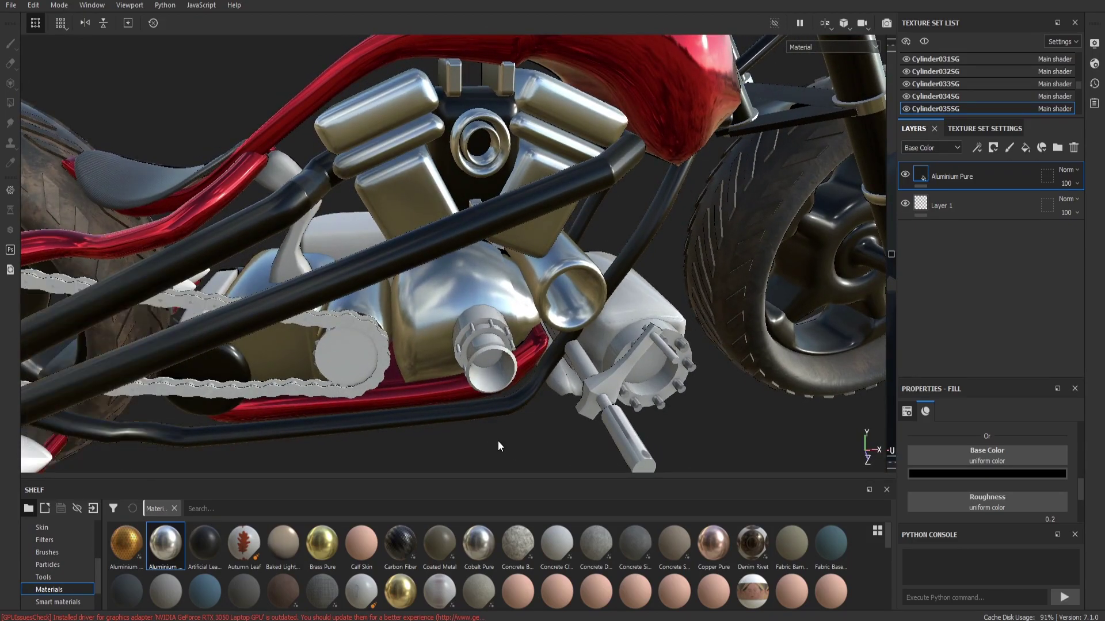
pyautogui.moveTo(284, 432)
pyautogui.keyDown('alt'); pyautogui.mouseDown()
pyautogui.moveTo(207, 390)
pyautogui.moveTo(220, 438)
pyautogui.mouseUp(); pyautogui.keyUp('alt')
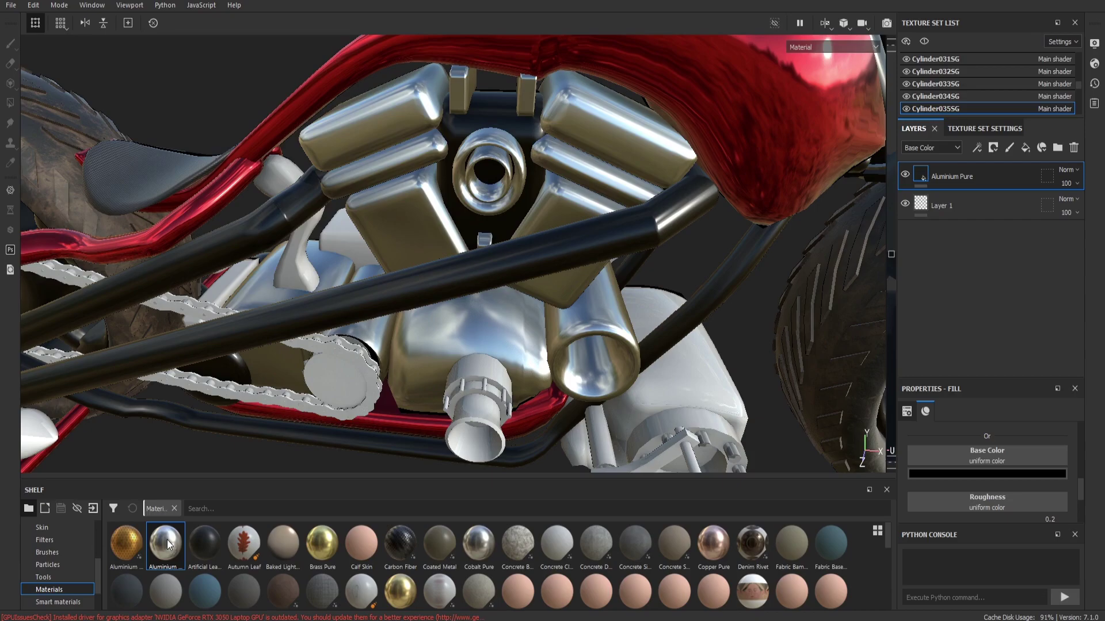
pyautogui.moveTo(220, 302); pyautogui.dragTo(241, 333)
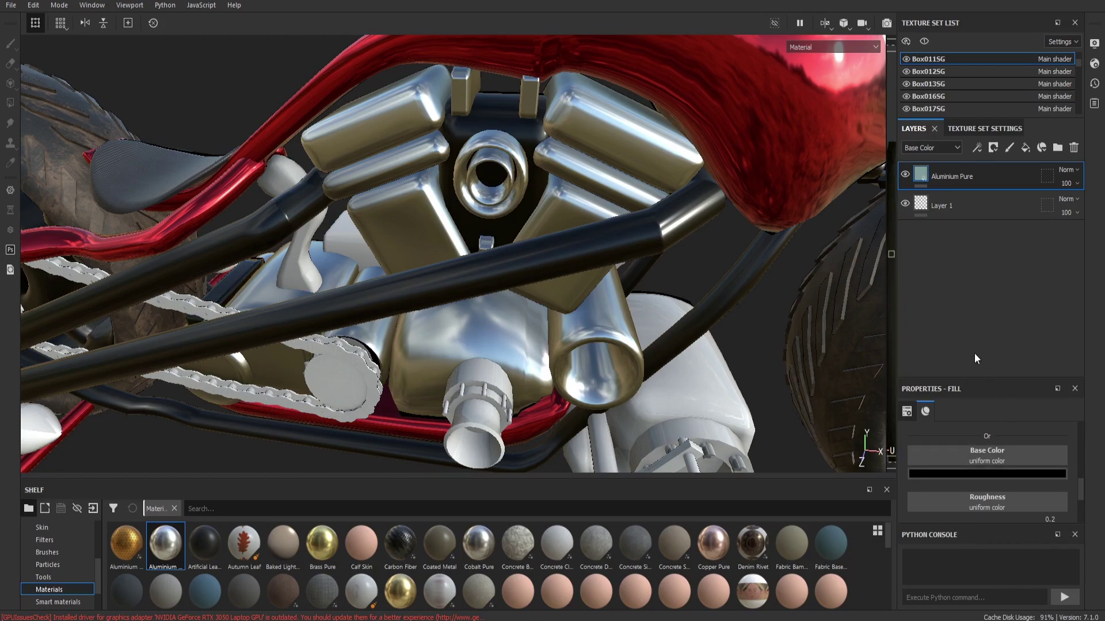
pyautogui.keyDown('alt'); pyautogui.moveTo(340, 440); pyautogui.dragTo(337, 427); pyautogui.keyUp('alt')
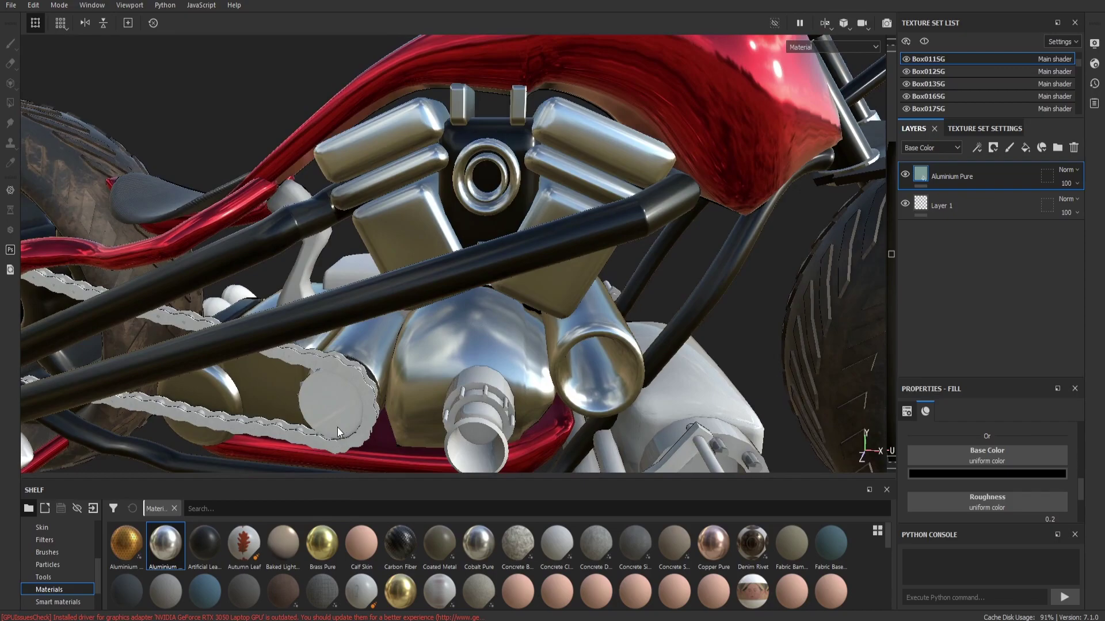
pyautogui.keyDown('ctrl'); pyautogui.keyDown('alt'); pyautogui.rightClick(731, 326); pyautogui.keyUp('alt'); pyautogui.keyUp('ctrl')
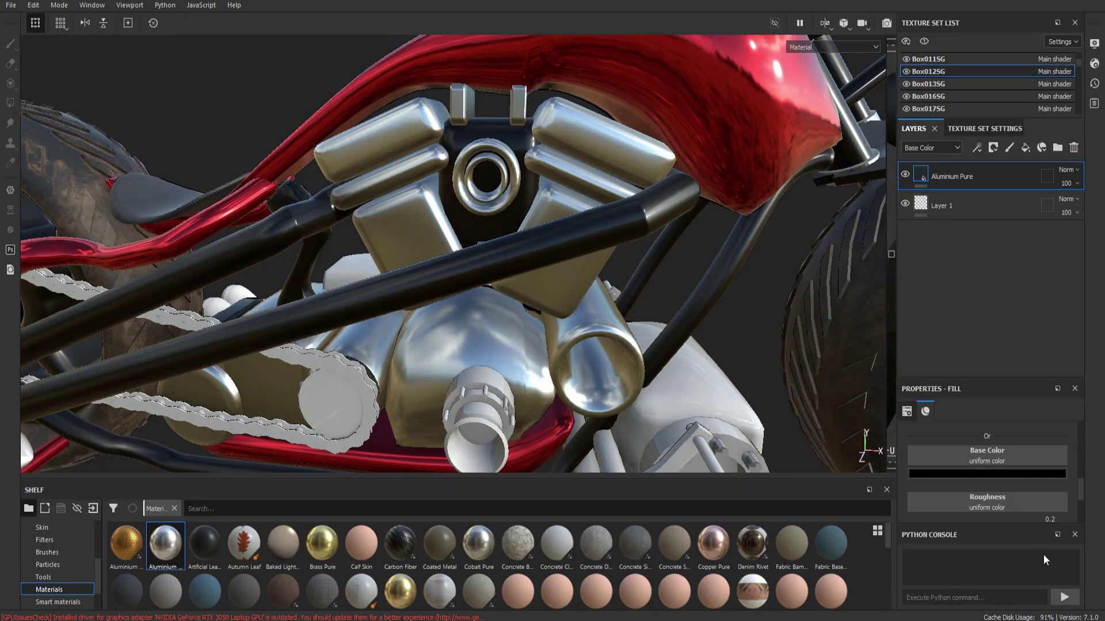
pyautogui.moveTo(734, 309)
pyautogui.keyDown('alt'); pyautogui.mouseDown()
pyautogui.moveTo(798, 324)
pyautogui.moveTo(500, 475)
pyautogui.mouseUp(); pyautogui.keyUp('alt')
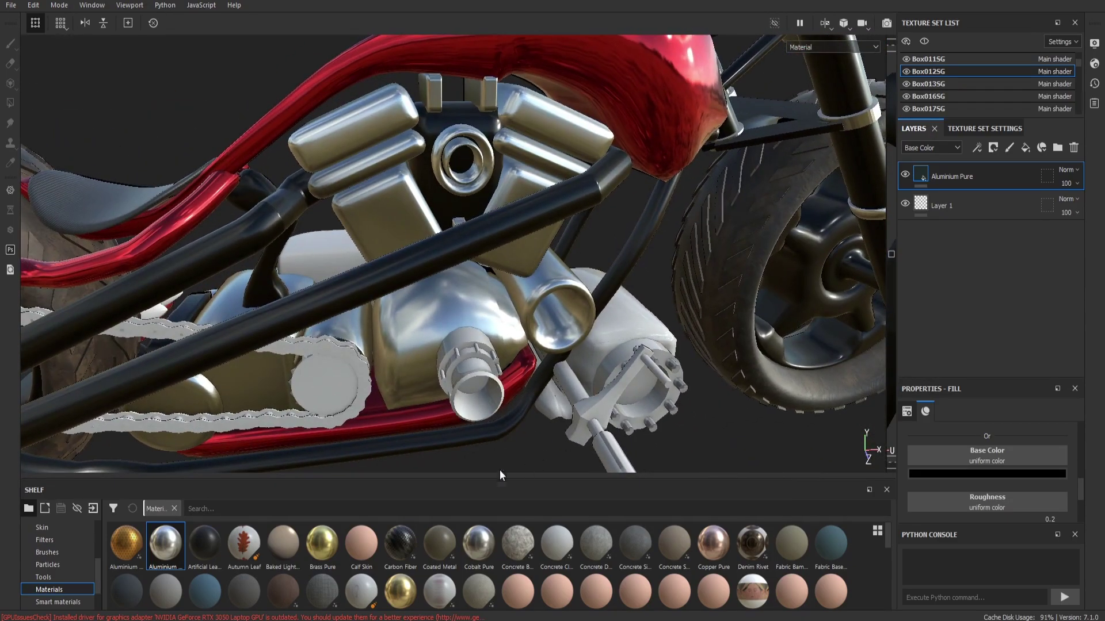
pyautogui.keyDown('ctrl'); pyautogui.keyDown('alt'); pyautogui.rightClick(471, 340); pyautogui.keyUp('alt'); pyautogui.keyUp('ctrl')
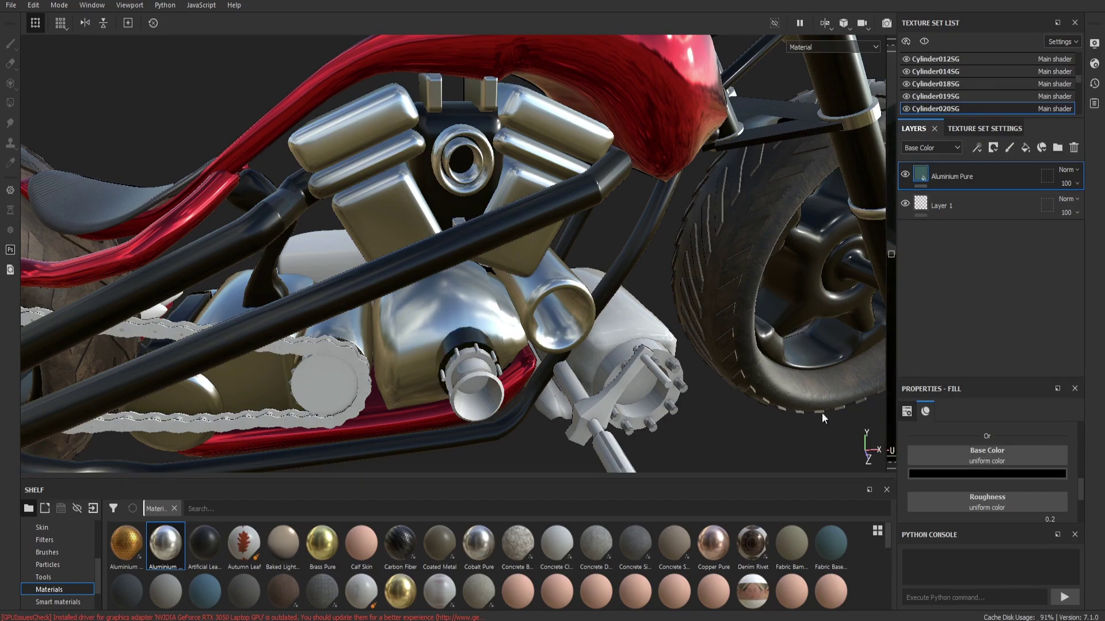
# Apply Aluminium Pure to the exhaust outlet, exhaust and side cover bolts
pyautogui.keyDown('alt'); pyautogui.moveTo(602, 436); pyautogui.dragTo(665, 454); pyautogui.keyUp('alt')
pyautogui.scroll(5, 660, 455)
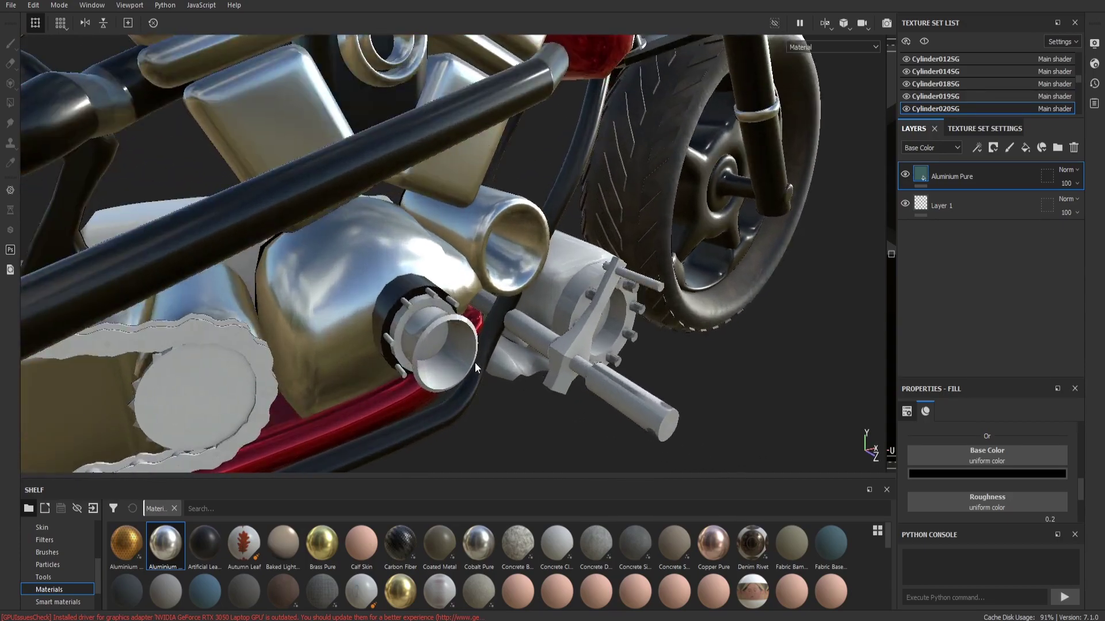
pyautogui.keyDown('alt'); pyautogui.moveTo(512, 418); pyautogui.dragTo(486, 412); pyautogui.keyUp('alt')
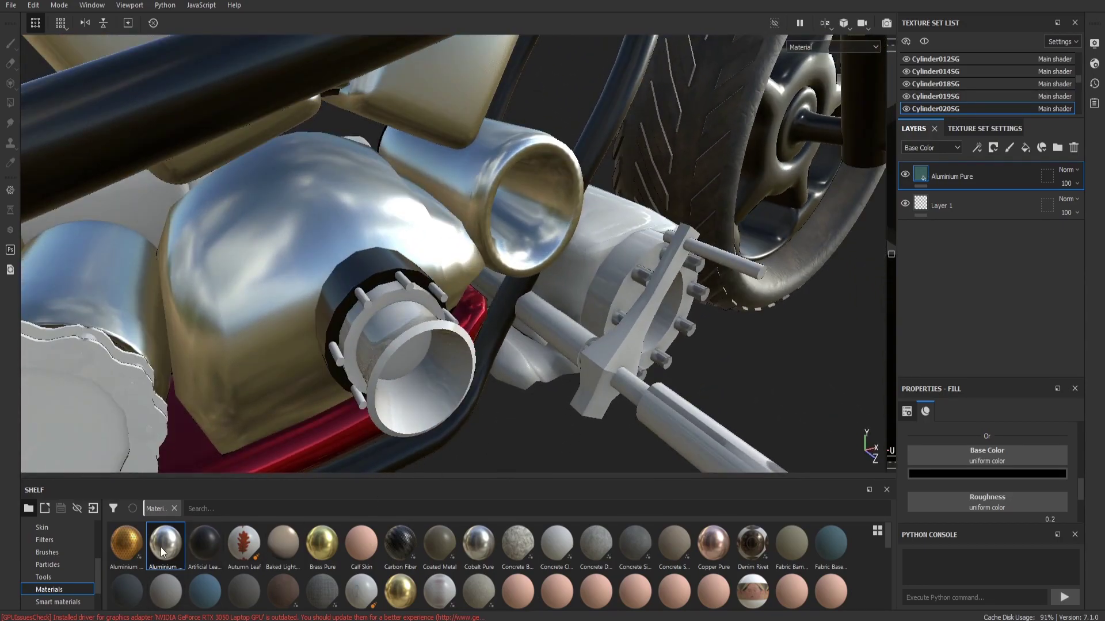
pyautogui.moveTo(162, 553); pyautogui.dragTo(406, 427)
pyautogui.moveTo(517, 403)
pyautogui.keyDown('alt'); pyautogui.mouseDown()
pyautogui.moveTo(468, 388)
pyautogui.moveTo(484, 397)
pyautogui.mouseUp(); pyautogui.keyUp('alt')
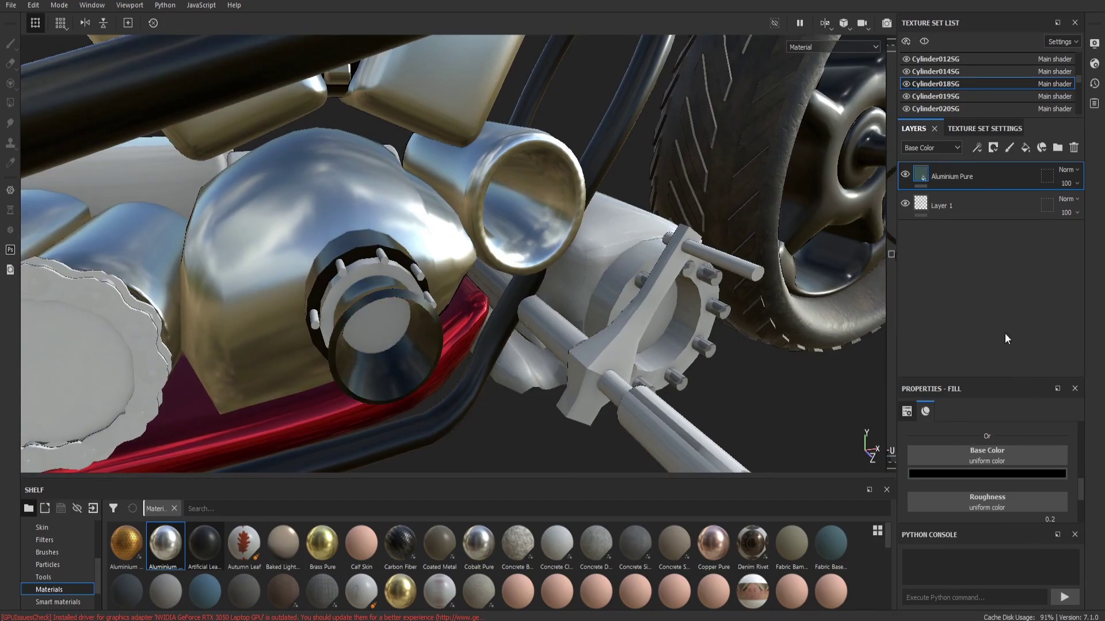
pyautogui.keyDown('alt'); pyautogui.moveTo(530, 447); pyautogui.dragTo(592, 451); pyautogui.keyUp('alt')
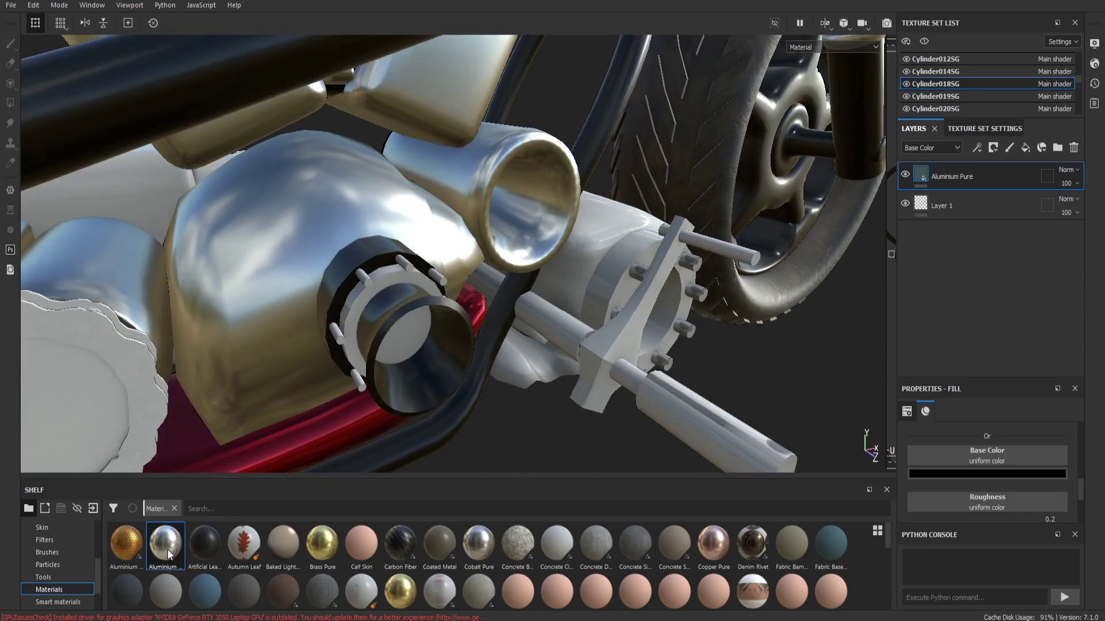
pyautogui.moveTo(165, 543)
pyautogui.mouseDown()
pyautogui.moveTo(393, 378)
pyautogui.moveTo(400, 355)
pyautogui.moveTo(523, 385)
pyautogui.moveTo(418, 418)
pyautogui.mouseUp()
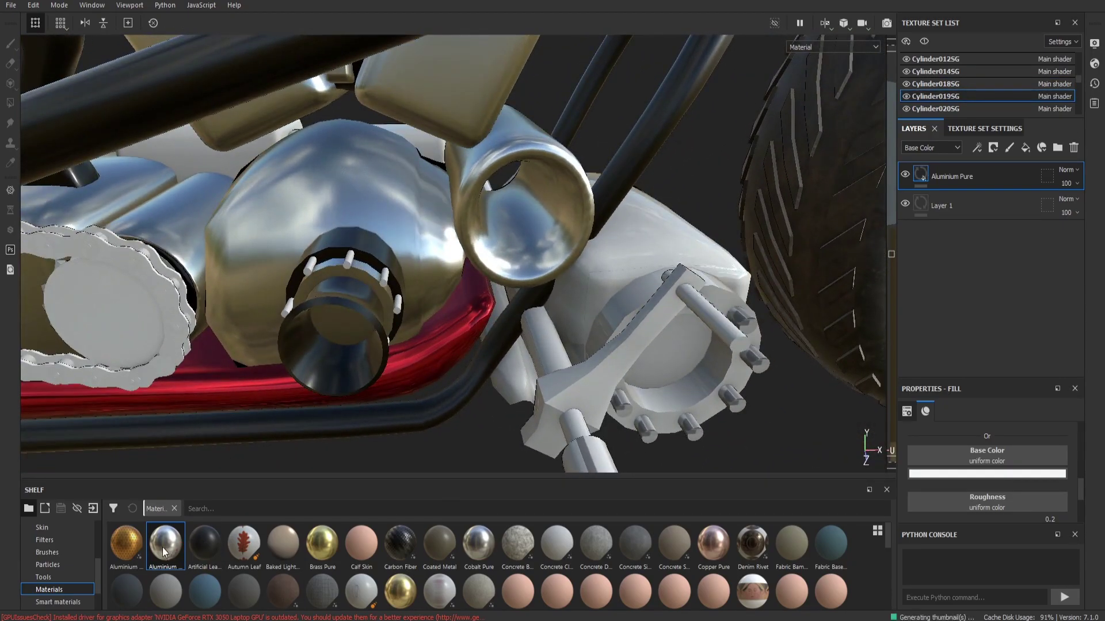
pyautogui.moveTo(399, 314); pyautogui.dragTo(400, 316)
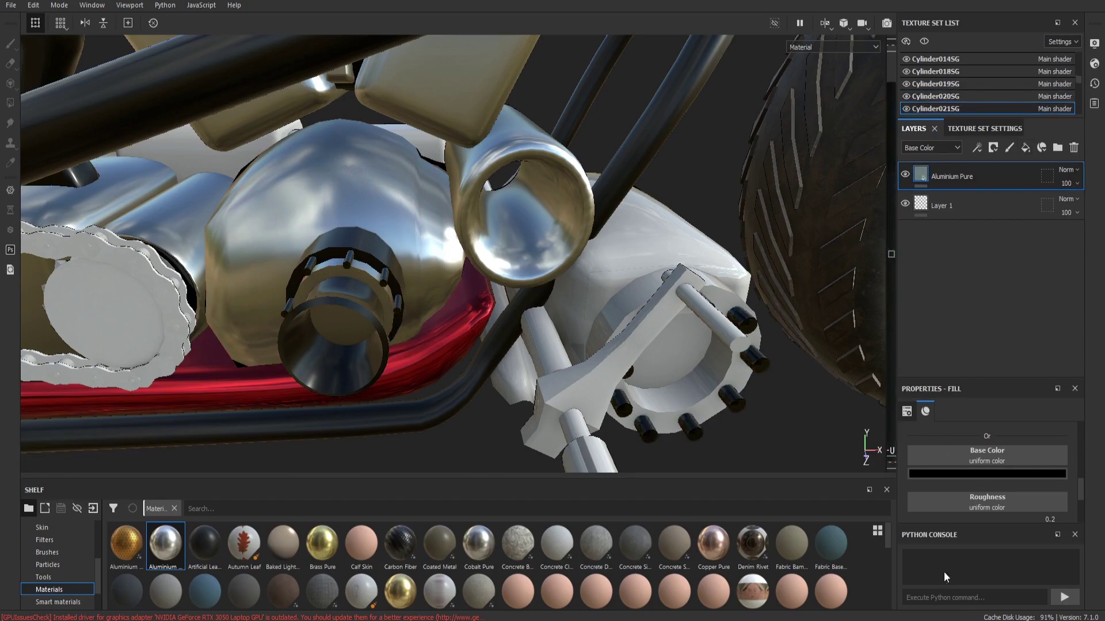
# Make the side cover Aluminium Pure with a black Base Color
pyautogui.moveTo(475, 419)
pyautogui.keyDown('alt'); pyautogui.mouseDown()
pyautogui.moveTo(656, 419)
pyautogui.moveTo(419, 387)
pyautogui.moveTo(435, 412)
pyautogui.moveTo(554, 423)
pyautogui.moveTo(629, 398)
pyautogui.moveTo(488, 427)
pyautogui.moveTo(533, 411)
pyautogui.moveTo(620, 409)
pyautogui.moveTo(637, 444)
pyautogui.mouseUp(); pyautogui.keyUp('alt')
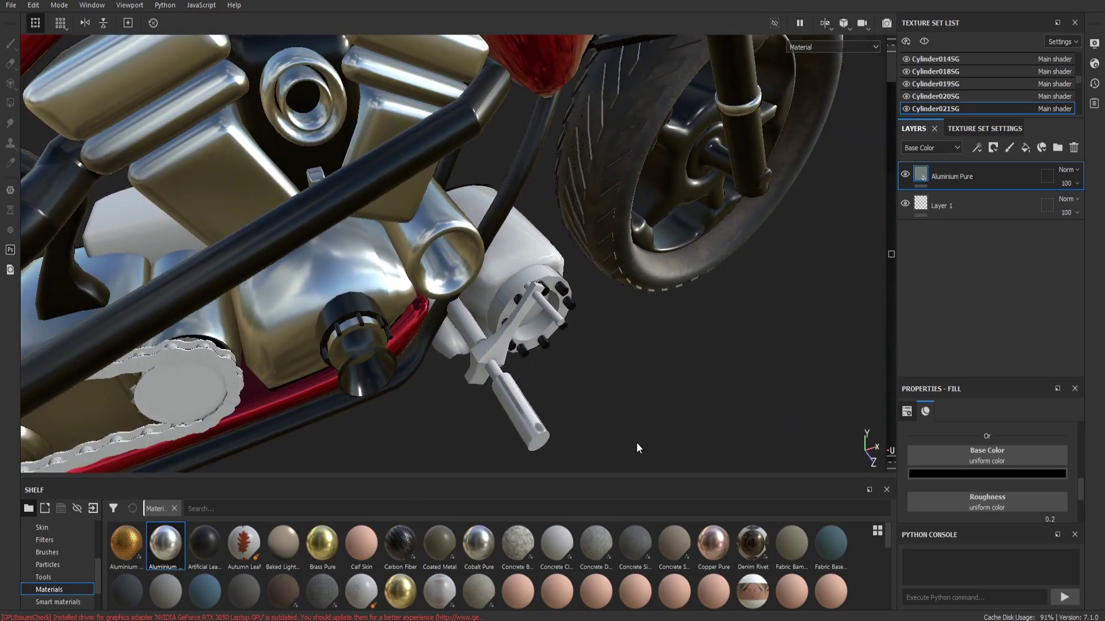
pyautogui.moveTo(144, 549); pyautogui.dragTo(503, 299)
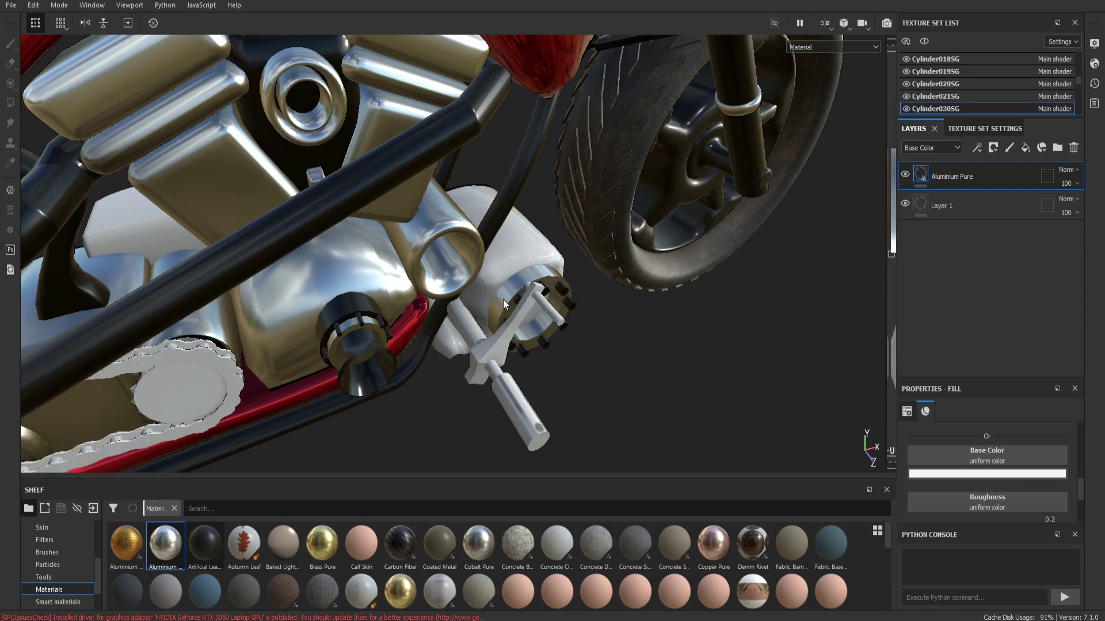
pyautogui.keyDown('ctrl'); pyautogui.keyDown('alt'); pyautogui.rightClick(526, 244); pyautogui.keyUp('alt'); pyautogui.keyUp('ctrl')
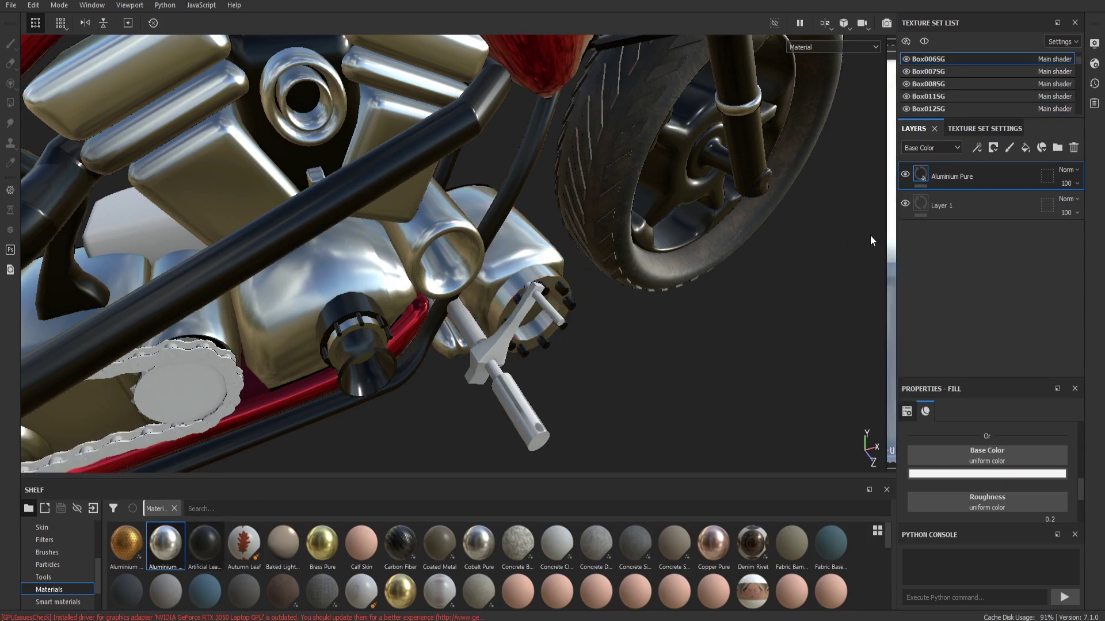
pyautogui.click(965, 476)
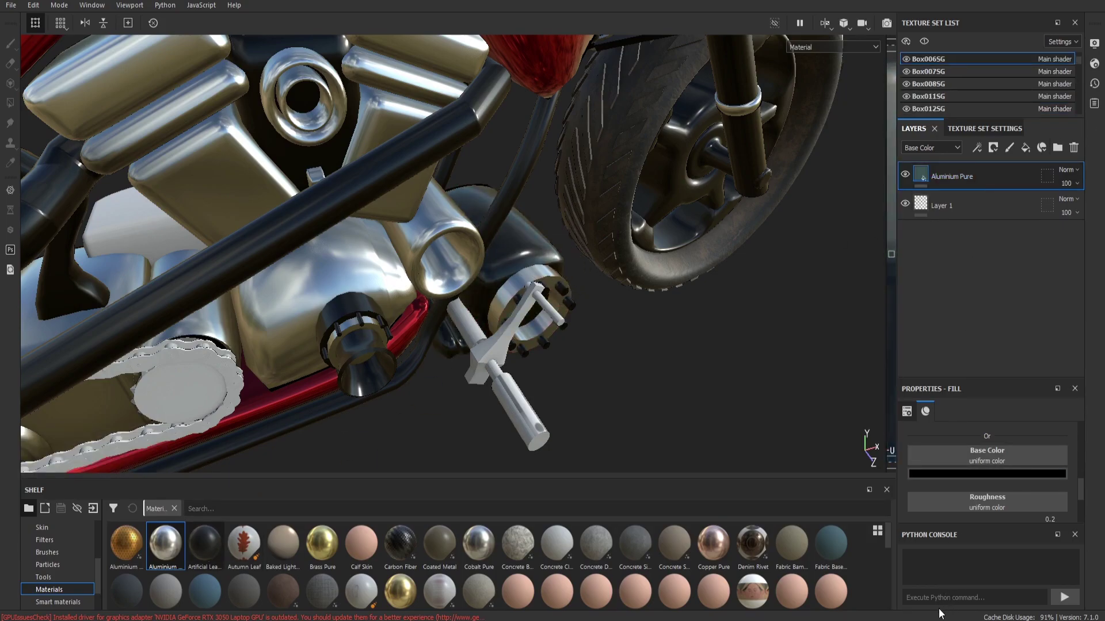
# Apply Aluminium Pure to the lever handle and set its Base Color to black
pyautogui.scroll(-5, 736, 362)
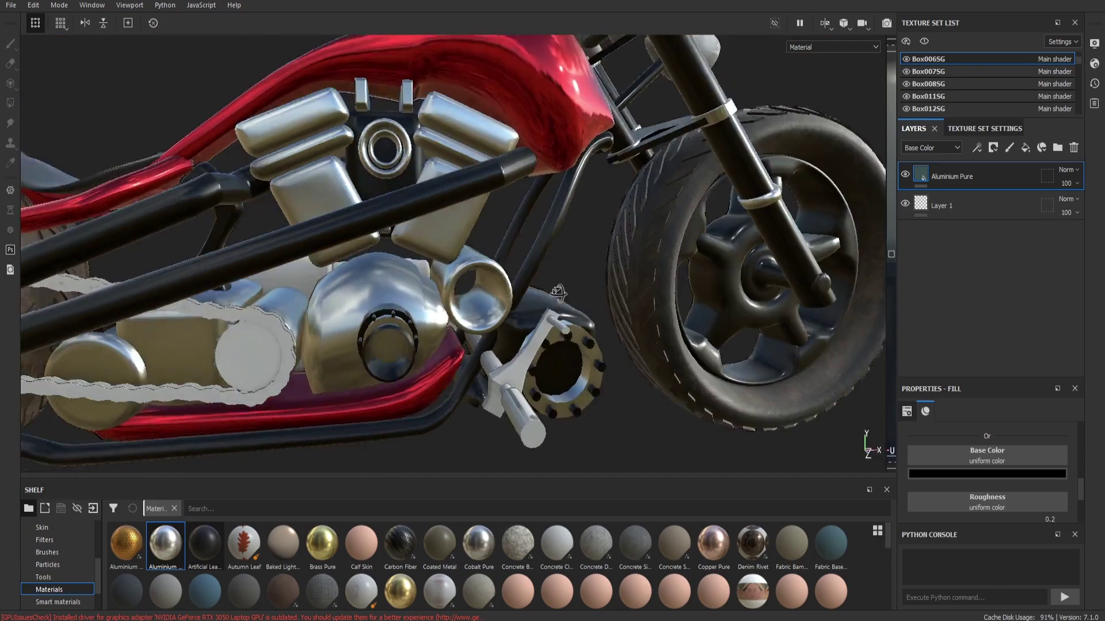
pyautogui.scroll(5, 662, 376)
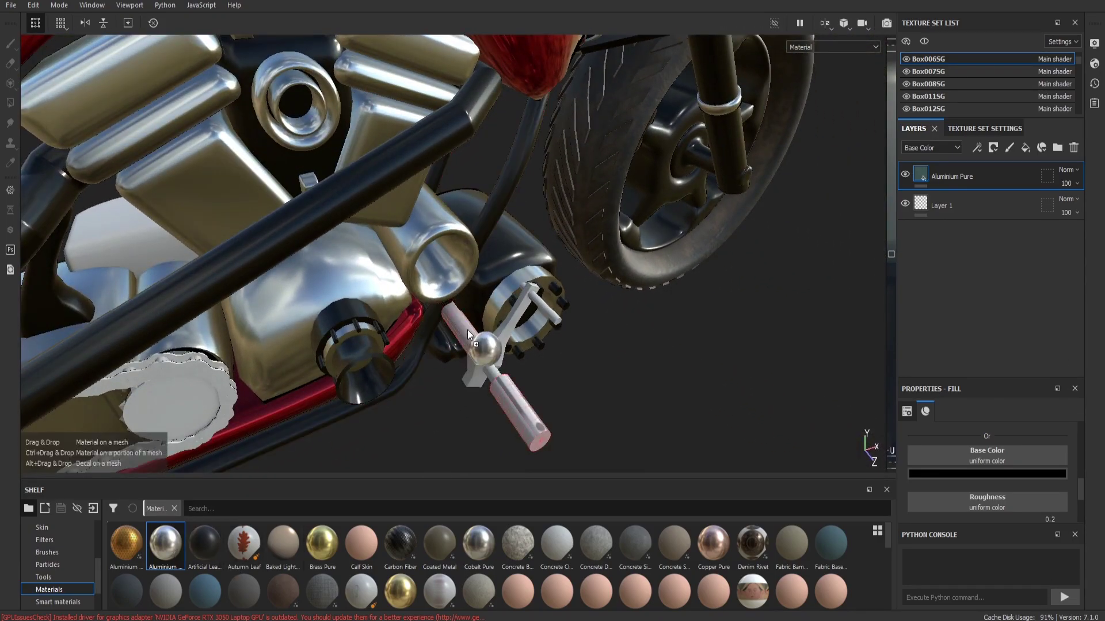
pyautogui.moveTo(171, 552); pyautogui.dragTo(467, 331)
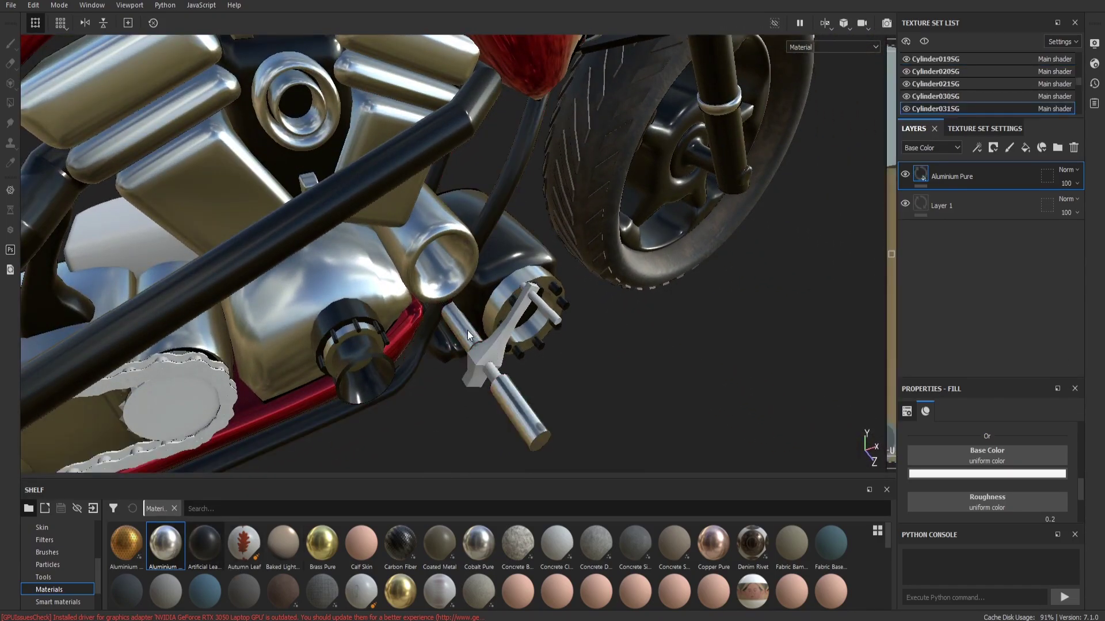
pyautogui.click(939, 475)
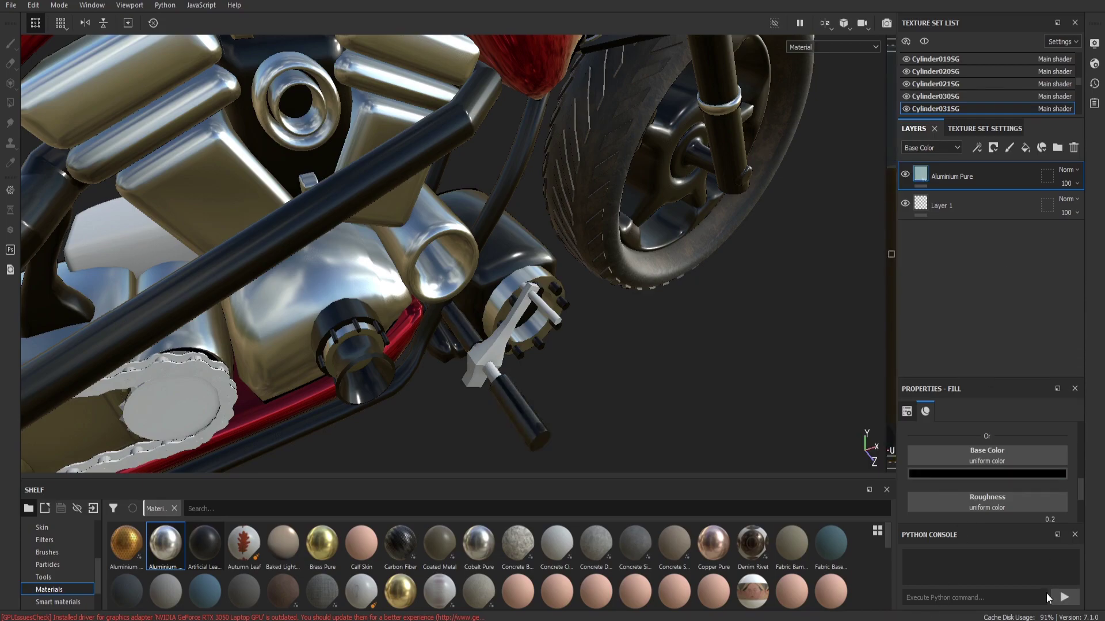
# Apply Aluminium Pure to the small cylinder parts, lever part and pin at the engine front
pyautogui.moveTo(708, 480)
pyautogui.keyDown('alt'); pyautogui.mouseDown()
pyautogui.moveTo(623, 403)
pyautogui.moveTo(567, 456)
pyautogui.moveTo(592, 469)
pyautogui.mouseUp(); pyautogui.keyUp('alt')
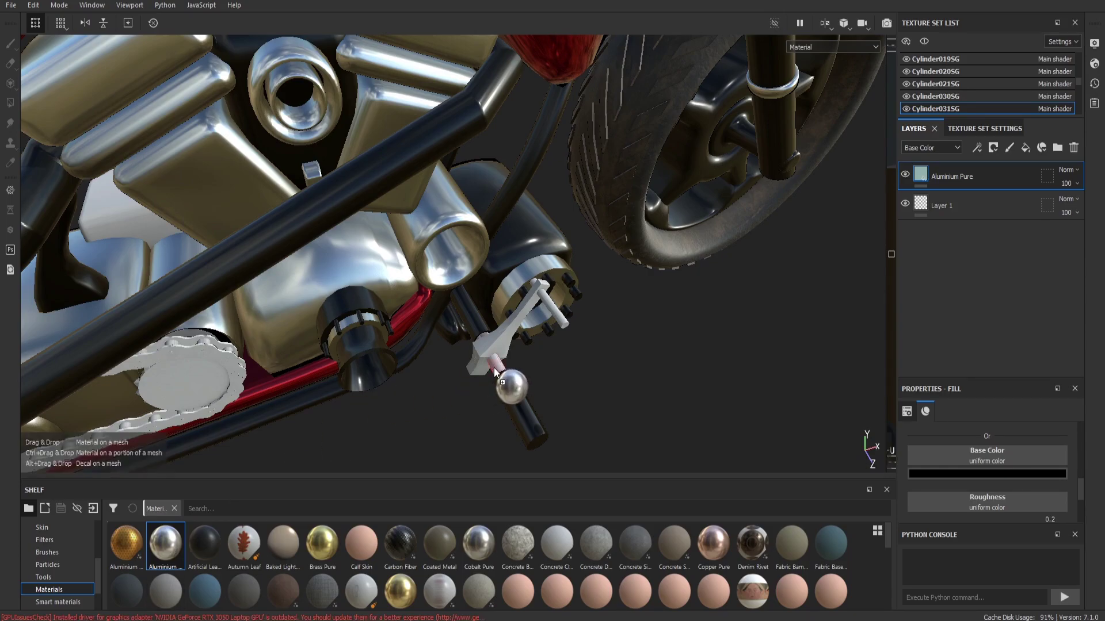
pyautogui.moveTo(170, 552); pyautogui.dragTo(494, 367)
pyautogui.moveTo(180, 550); pyautogui.dragTo(448, 360)
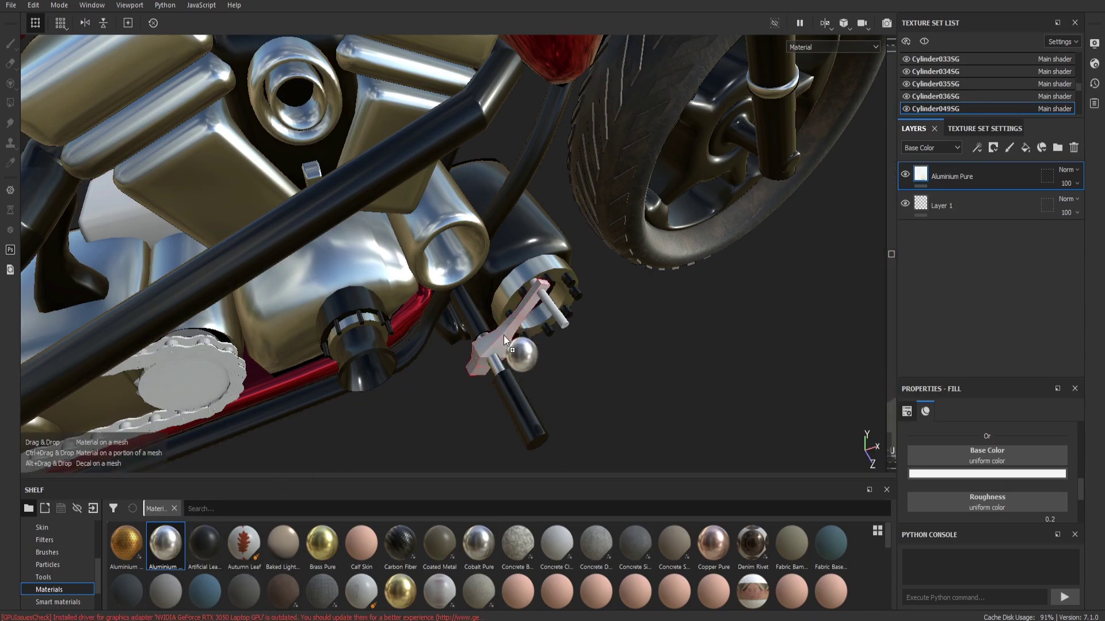
pyautogui.moveTo(503, 336); pyautogui.dragTo(506, 339)
pyautogui.keyDown('alt'); pyautogui.moveTo(557, 381); pyautogui.dragTo(403, 374); pyautogui.keyUp('alt')
pyautogui.moveTo(171, 549); pyautogui.dragTo(348, 413)
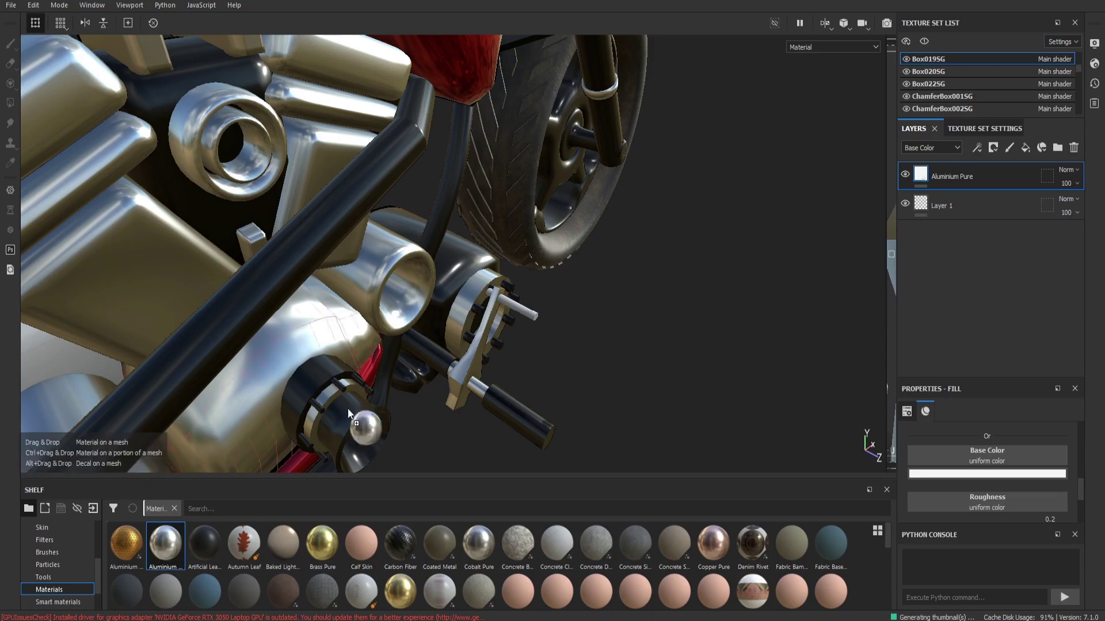
pyautogui.moveTo(529, 316); pyautogui.dragTo(530, 318)
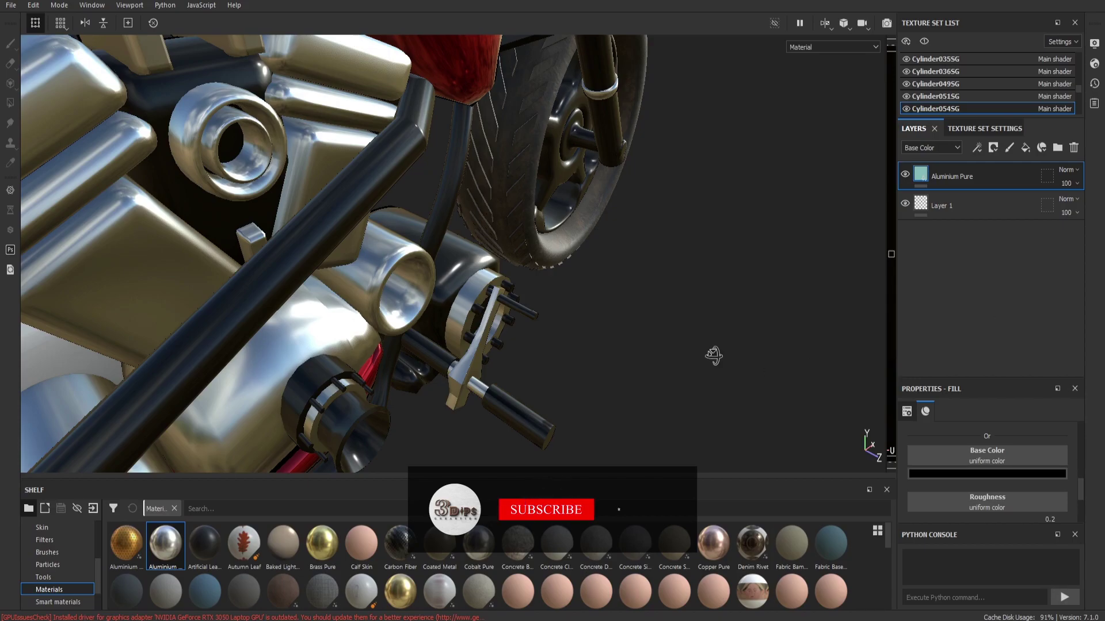
pyautogui.keyDown('alt'); pyautogui.moveTo(714, 355); pyautogui.dragTo(462, 347); pyautogui.keyUp('alt')
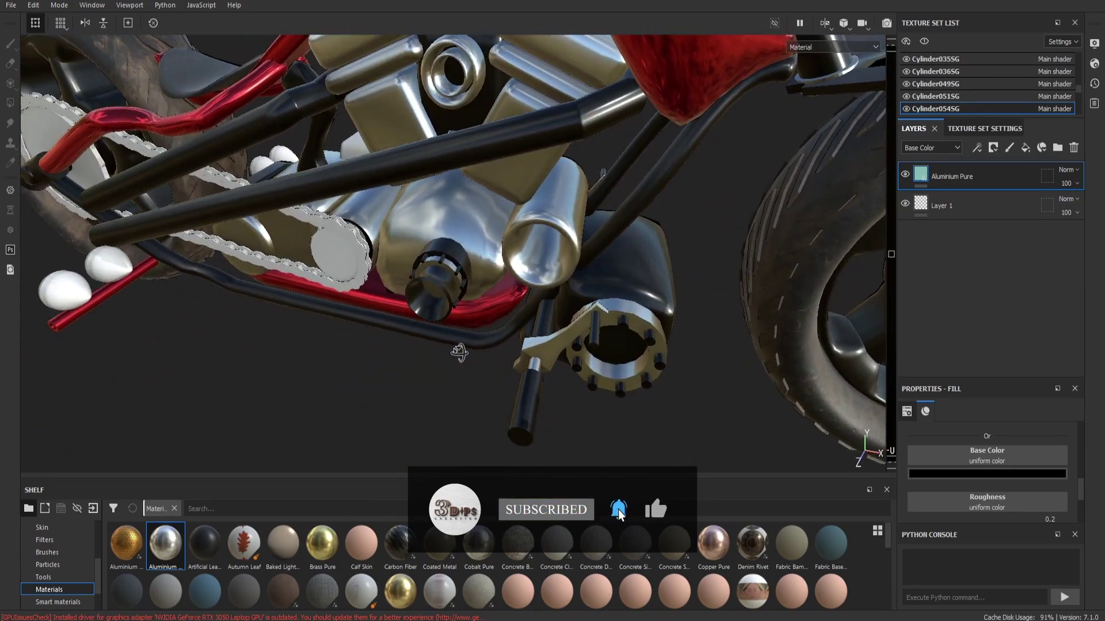
pyautogui.scroll(-10, 473, 353)
# Apply Aluminium Pure to the rear sprocket
pyautogui.keyDown('alt'); pyautogui.moveTo(345, 381); pyautogui.dragTo(435, 382); pyautogui.keyUp('alt')
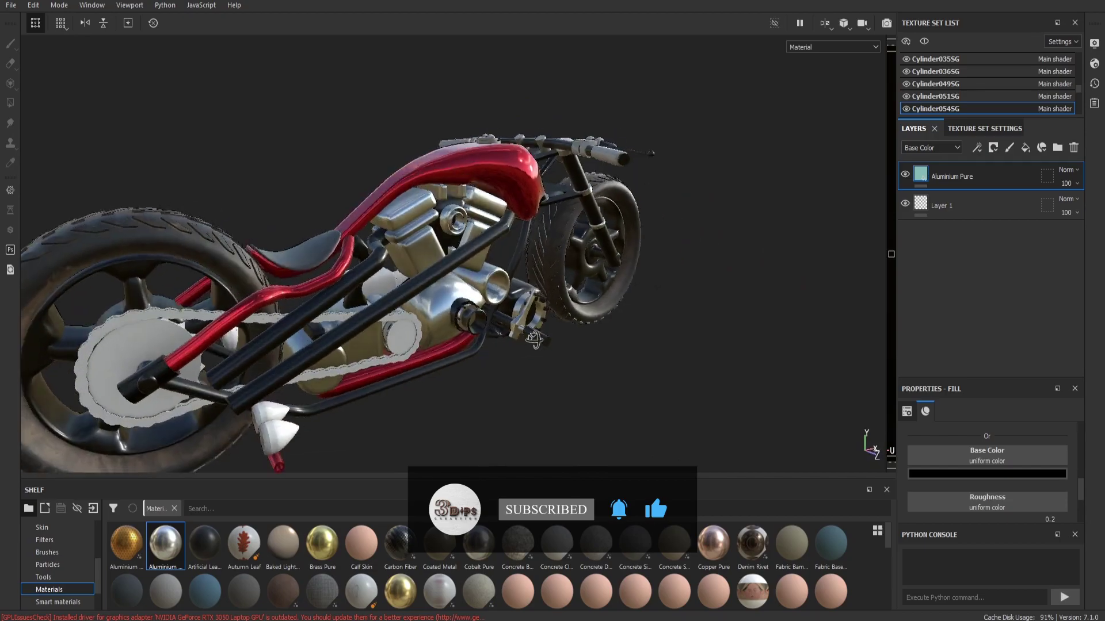
pyautogui.scroll(-2, 434, 378)
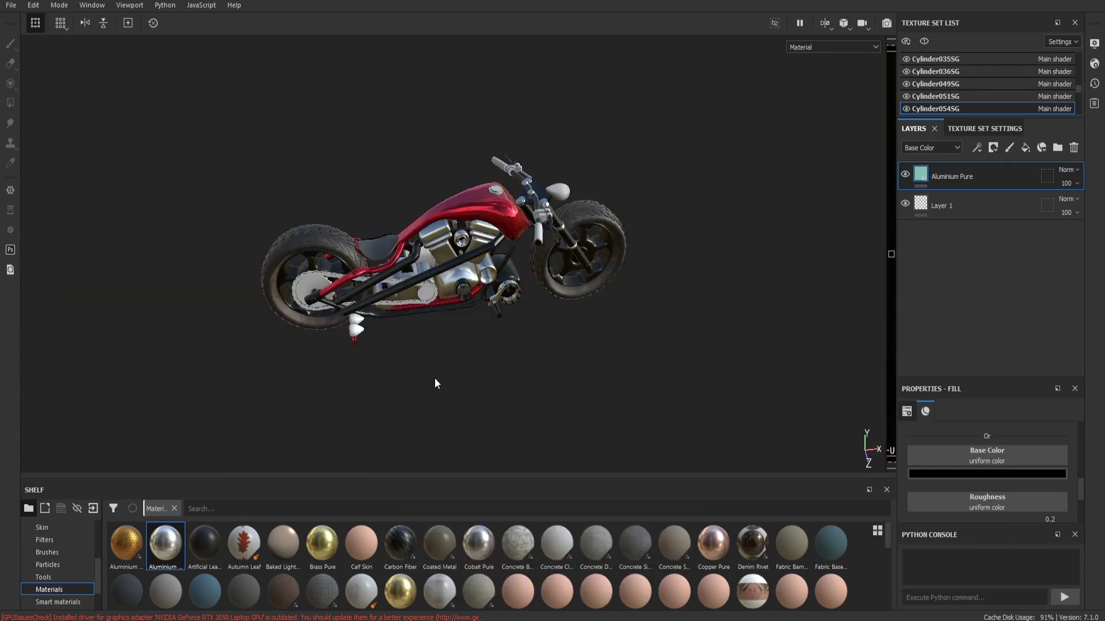
pyautogui.scroll(5, 376, 286)
pyautogui.moveTo(375, 286)
pyautogui.keyDown('alt'); pyautogui.mouseDown()
pyautogui.moveTo(525, 368)
pyautogui.moveTo(616, 394)
pyautogui.mouseUp(); pyautogui.keyUp('alt')
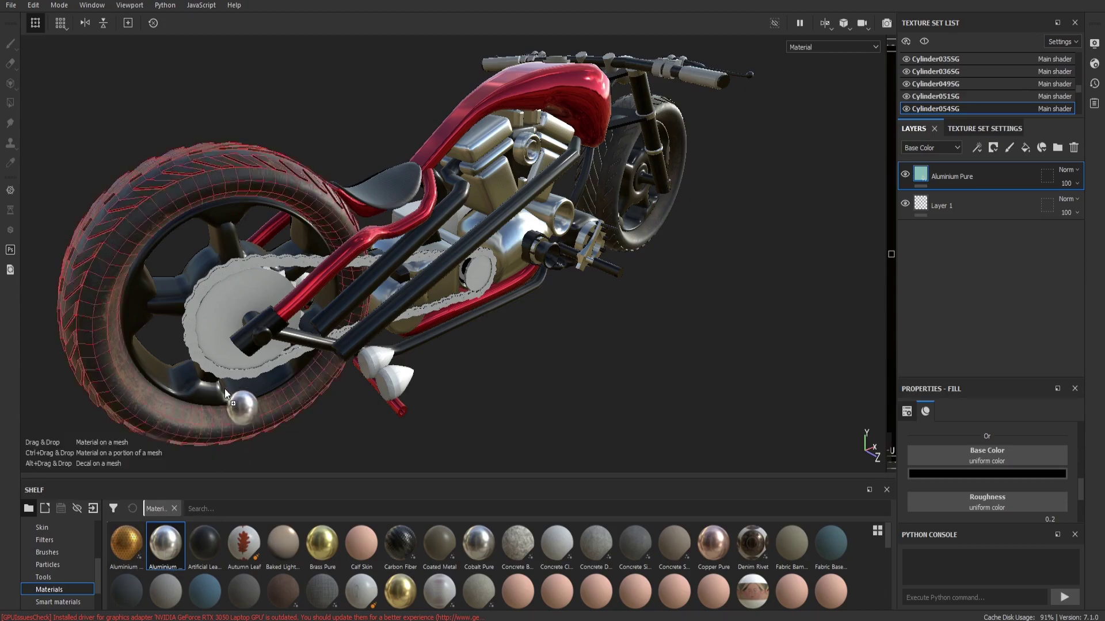
pyautogui.moveTo(172, 569); pyautogui.dragTo(221, 360)
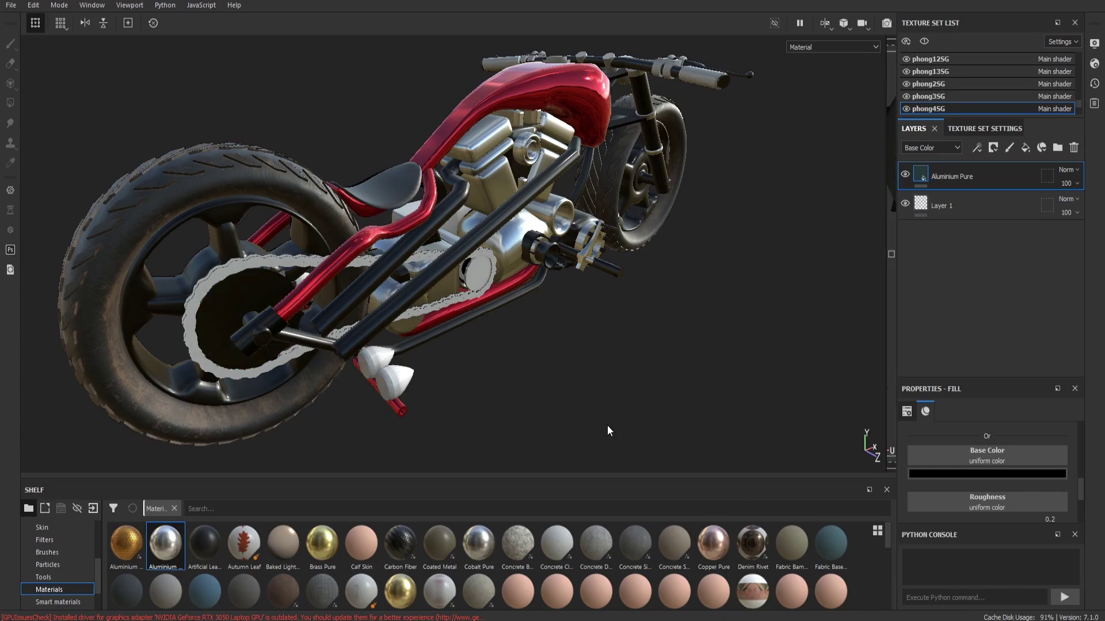
pyautogui.moveTo(607, 432)
pyautogui.keyDown('alt'); pyautogui.mouseDown()
pyautogui.moveTo(476, 362)
pyautogui.moveTo(516, 447)
pyautogui.moveTo(535, 433)
pyautogui.mouseUp(); pyautogui.keyUp('alt')
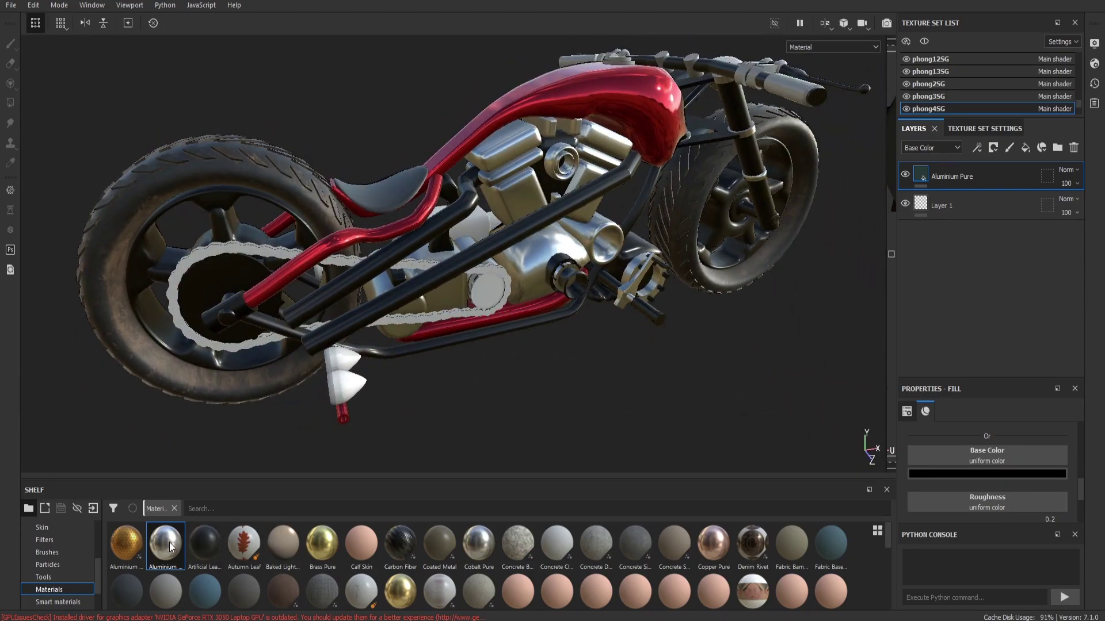
pyautogui.moveTo(171, 547); pyautogui.dragTo(494, 293)
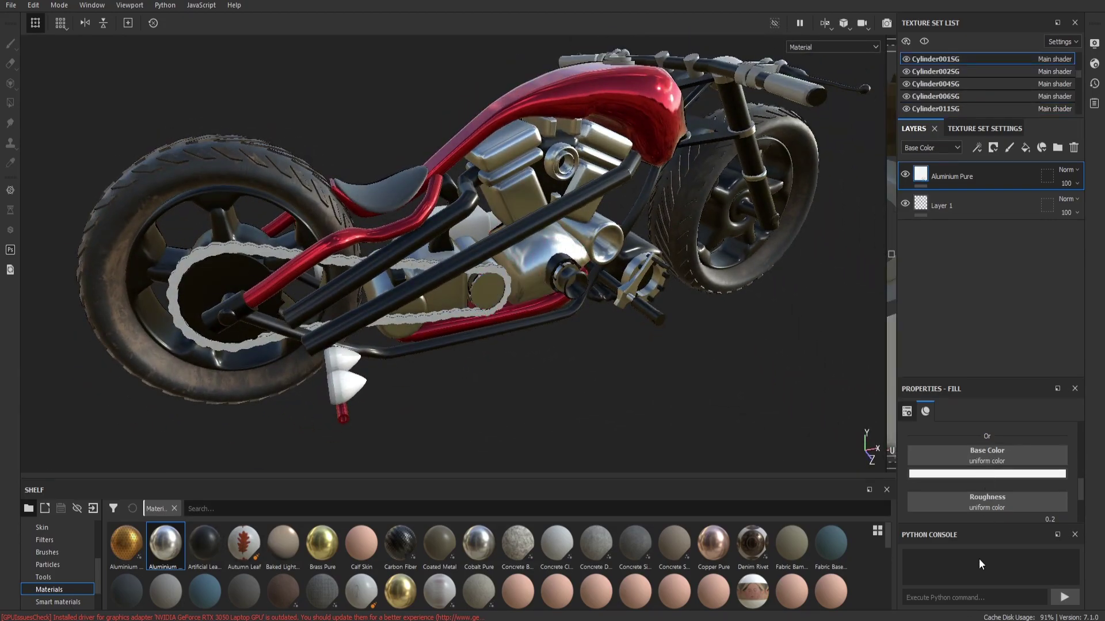
# Apply Aluminium Pure to the drive chain
pyautogui.keyDown('alt'); pyautogui.moveTo(659, 404); pyautogui.dragTo(777, 408); pyautogui.keyUp('alt')
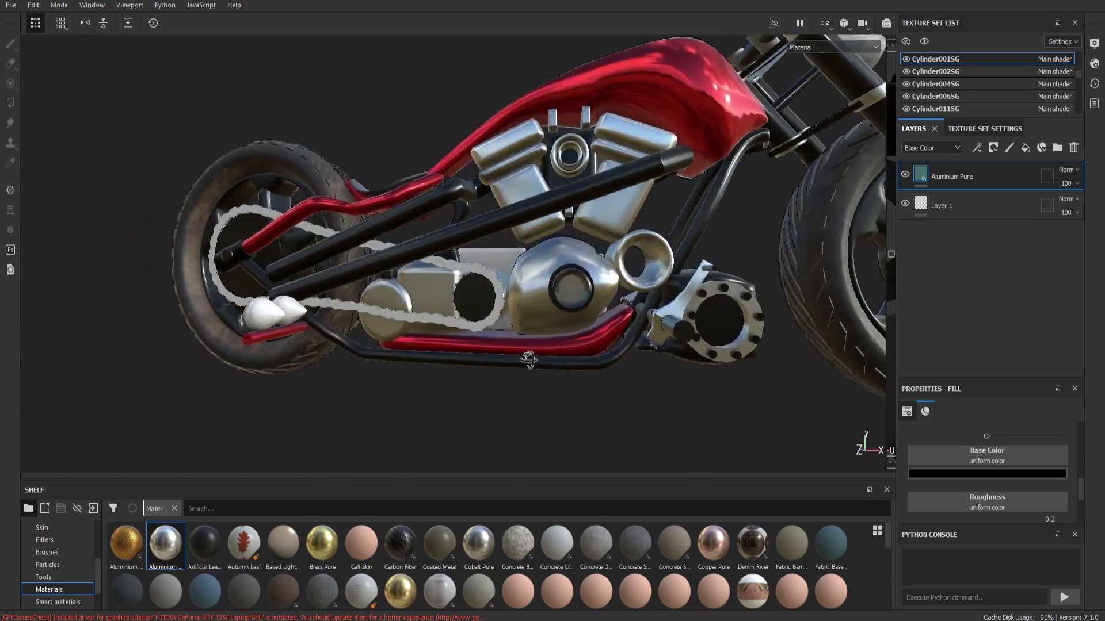
pyautogui.moveTo(170, 552); pyautogui.dragTo(234, 386)
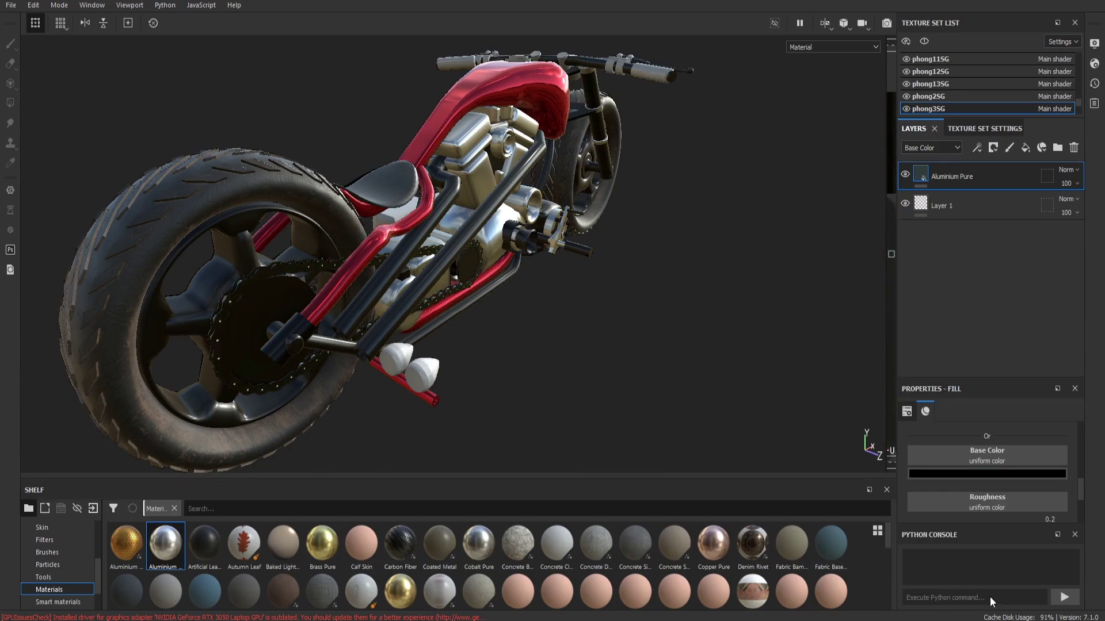
pyautogui.keyDown('alt'); pyautogui.moveTo(569, 394); pyautogui.dragTo(349, 396); pyautogui.keyUp('alt')
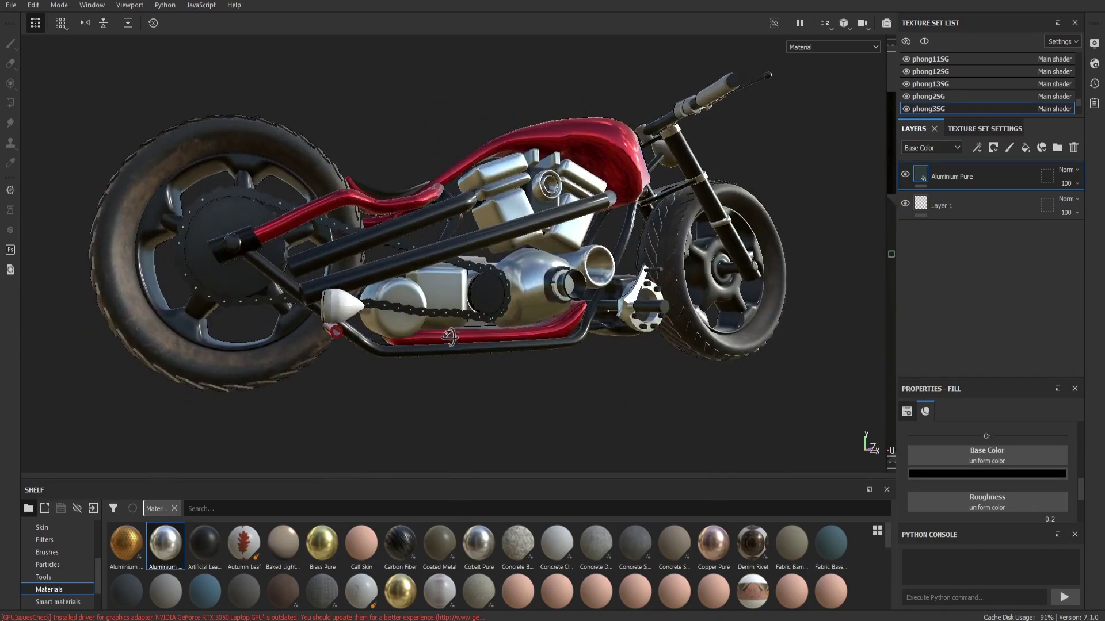
pyautogui.scroll(3, 350, 395)
pyautogui.scroll(3, 382, 349)
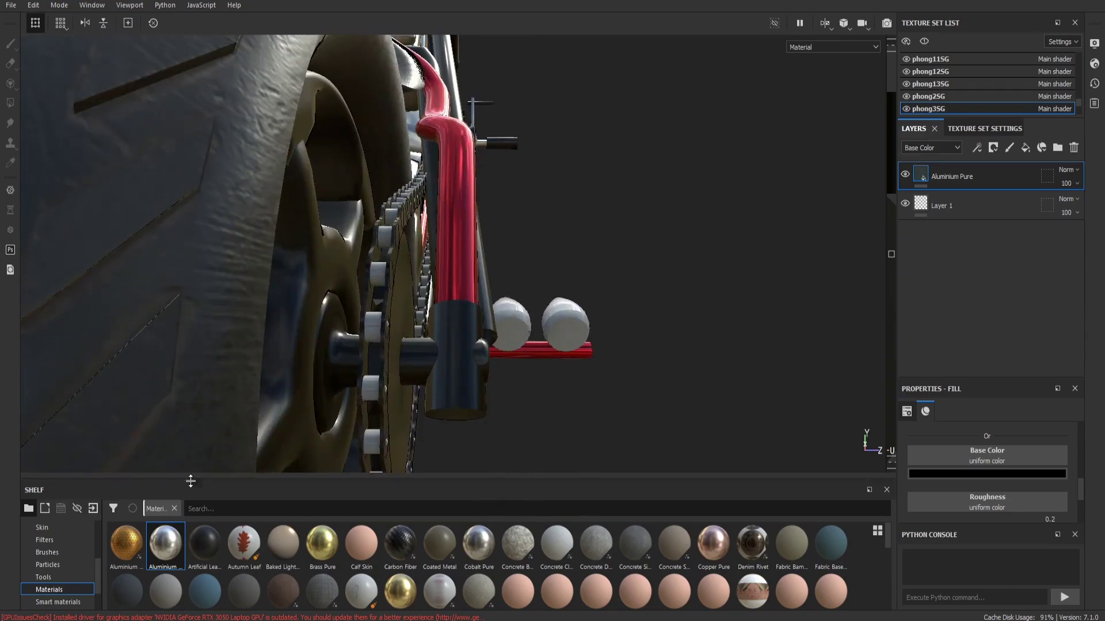
pyautogui.moveTo(165, 543)
pyautogui.mouseDown()
pyautogui.moveTo(377, 322)
pyautogui.moveTo(389, 282)
pyautogui.mouseUp()
pyautogui.scroll(-3, 379, 322)
pyautogui.scroll(-3, 389, 282)
# Orbit and zoom out to the whole motorcycle, then tilt to a low engine view
pyautogui.moveTo(460, 324)
pyautogui.keyDown('alt'); pyautogui.mouseDown()
pyautogui.moveTo(557, 298)
pyautogui.moveTo(513, 289)
pyautogui.moveTo(612, 422)
pyautogui.moveTo(681, 447)
pyautogui.moveTo(757, 447)
pyautogui.moveTo(591, 339)
pyautogui.mouseUp(); pyautogui.keyUp('alt')
pyautogui.scroll(2, 518, 311)
pyautogui.scroll(3, 557, 298)
pyautogui.scroll(-3, 513, 289)
pyautogui.scroll(3, 513, 289)
pyautogui.scroll(-2, 613, 421)
pyautogui.scroll(-3, 585, 334)
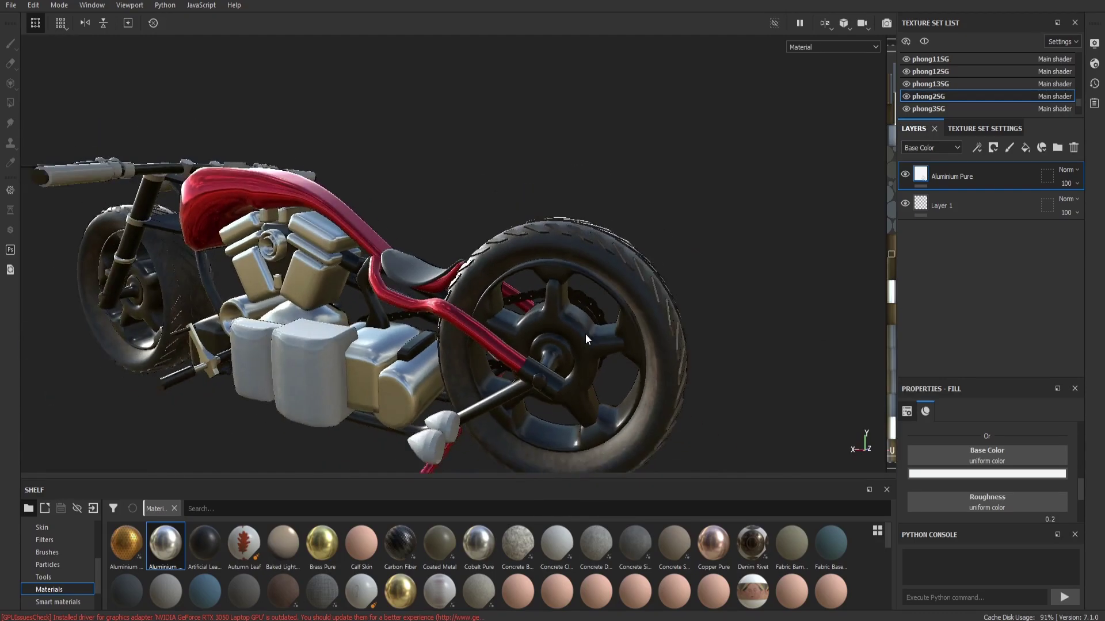
pyautogui.scroll(-3, 586, 334)
pyautogui.keyDown('alt'); pyautogui.moveTo(479, 389); pyautogui.dragTo(539, 419); pyautogui.keyUp('alt')
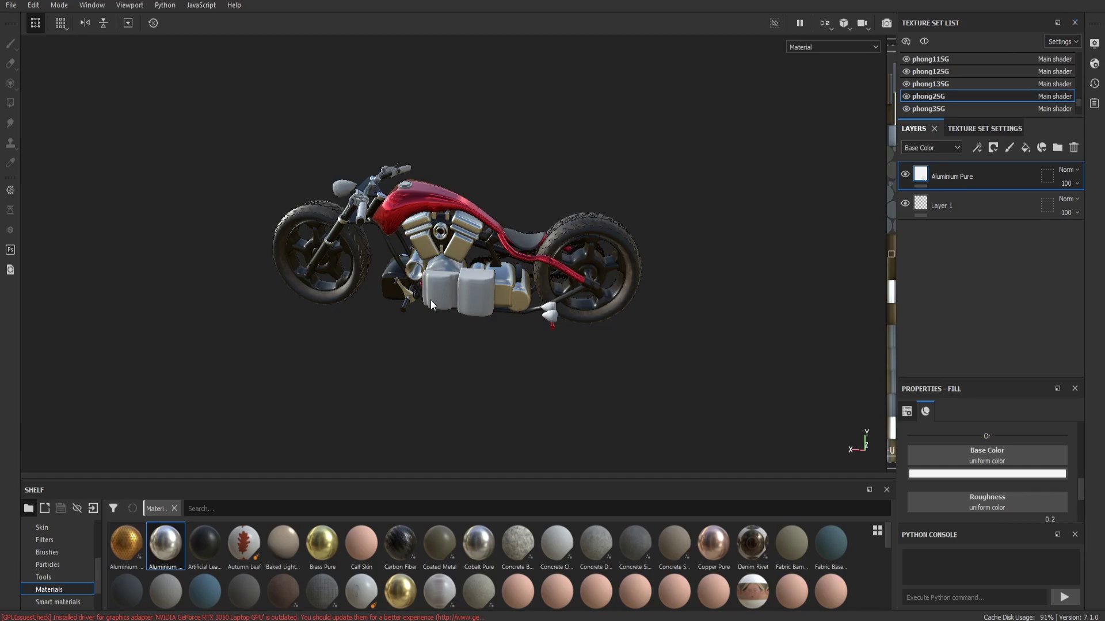
pyautogui.scroll(3, 430, 299)
pyautogui.scroll(2, 414, 399)
pyautogui.keyDown('alt'); pyautogui.moveTo(415, 399); pyautogui.dragTo(451, 451); pyautogui.keyUp('alt')
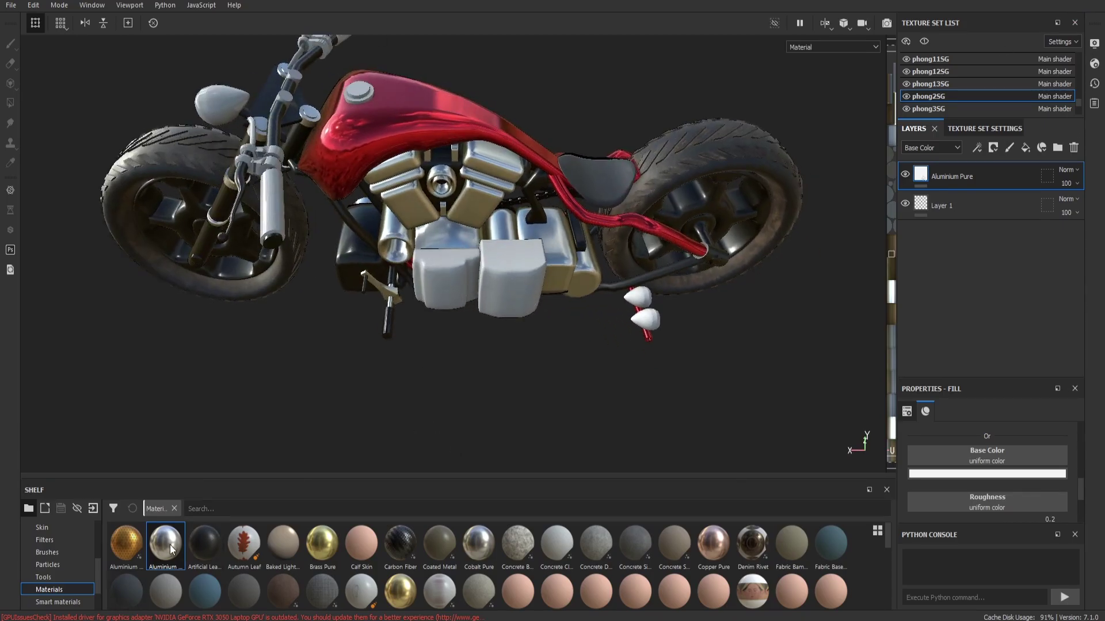
# Apply Aluminium Pure to the engine block, undoing it on the lower engine box
pyautogui.moveTo(171, 550); pyautogui.dragTo(447, 295)
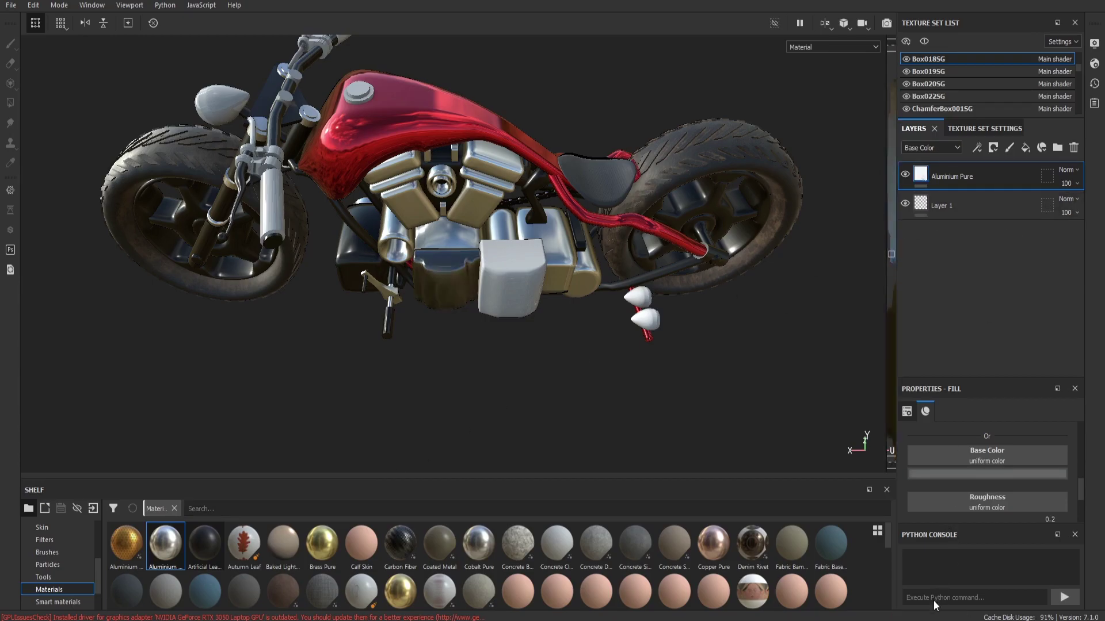
pyautogui.moveTo(403, 254)
pyautogui.keyDown('alt'); pyautogui.mouseDown()
pyautogui.moveTo(502, 257)
pyautogui.moveTo(323, 322)
pyautogui.mouseUp(); pyautogui.keyUp('alt')
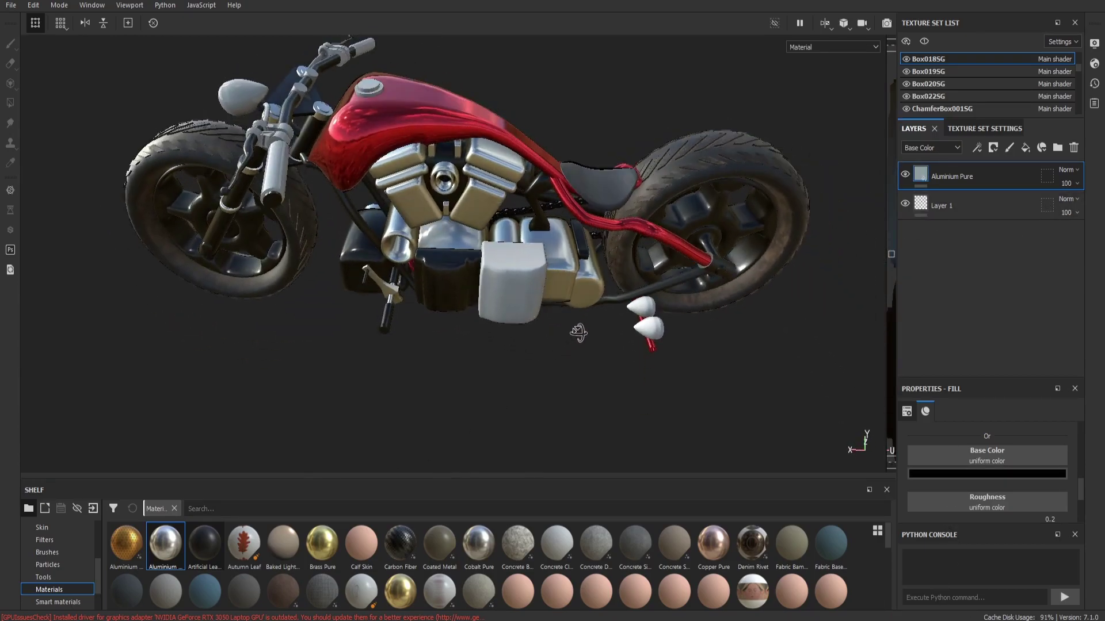
pyautogui.moveTo(543, 250); pyautogui.dragTo(522, 270)
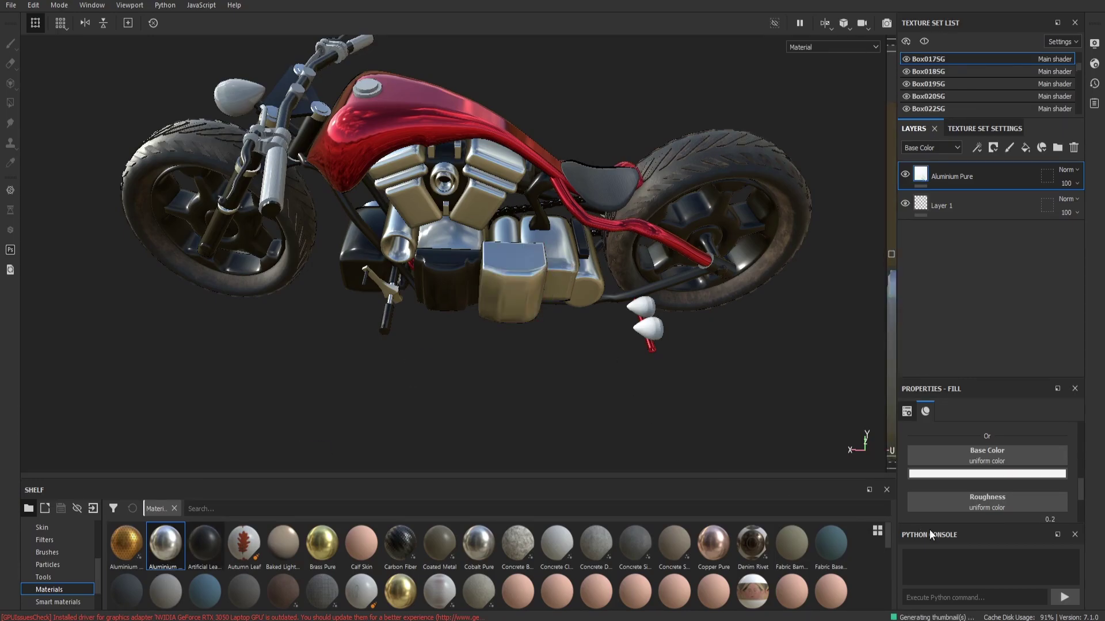
pyautogui.hotkey('ctrl', 'z')
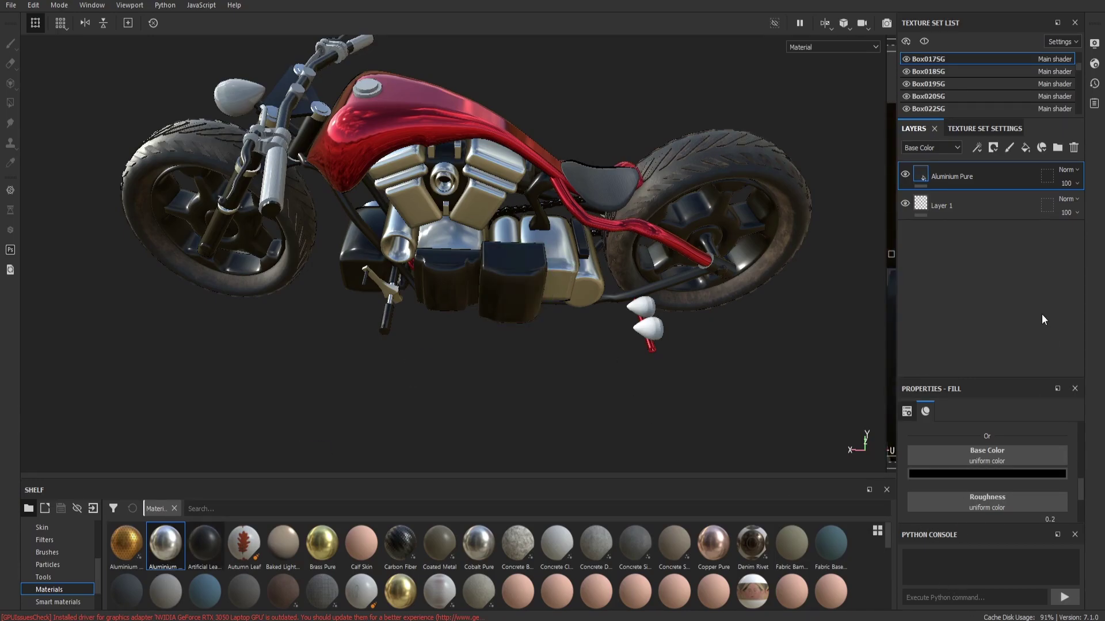
# Apply Aluminium Pure to the handlebar grip and brake lever
pyautogui.moveTo(644, 363)
pyautogui.keyDown('alt'); pyautogui.mouseDown()
pyautogui.moveTo(725, 304)
pyautogui.moveTo(648, 387)
pyautogui.moveTo(749, 354)
pyautogui.moveTo(637, 402)
pyautogui.moveTo(646, 431)
pyautogui.mouseUp(); pyautogui.keyUp('alt')
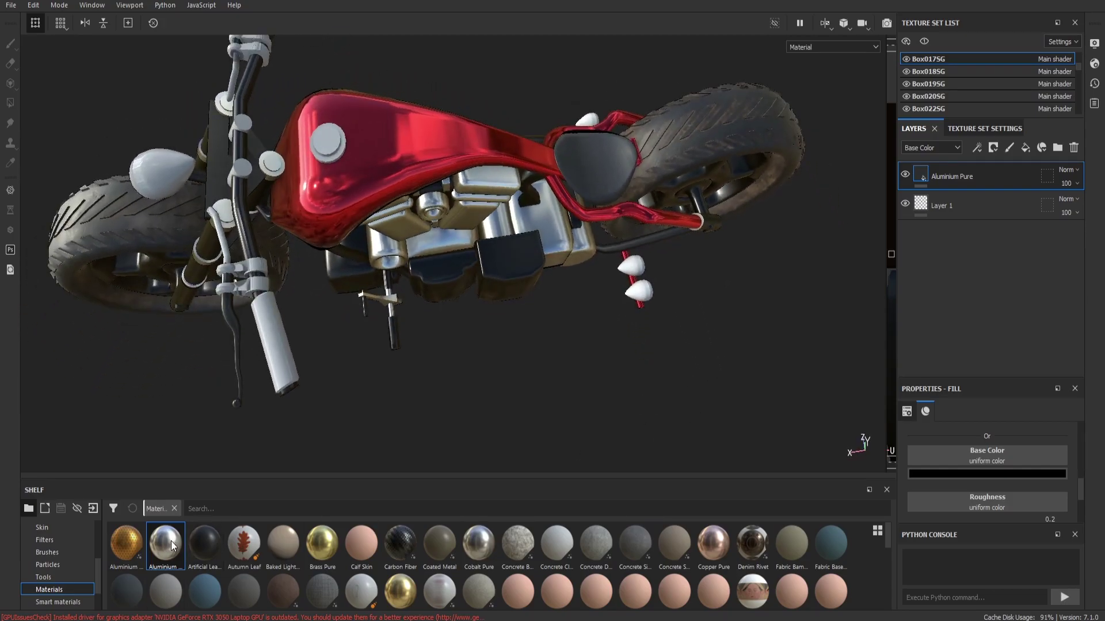
pyautogui.moveTo(173, 545); pyautogui.dragTo(268, 283)
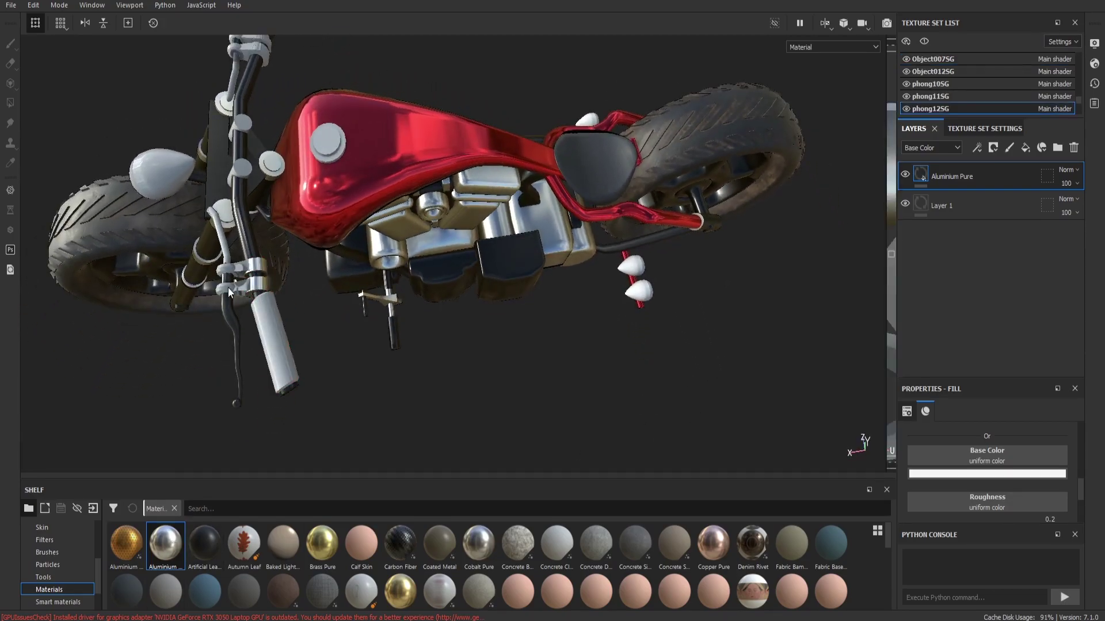
pyautogui.press('f')
pyautogui.moveTo(149, 542)
pyautogui.mouseDown()
pyautogui.moveTo(222, 305)
pyautogui.moveTo(251, 288)
pyautogui.mouseUp()
pyautogui.moveTo(382, 333)
pyautogui.keyDown('alt'); pyautogui.mouseDown()
pyautogui.moveTo(391, 377)
pyautogui.moveTo(298, 176)
pyautogui.mouseUp(); pyautogui.keyUp('alt')
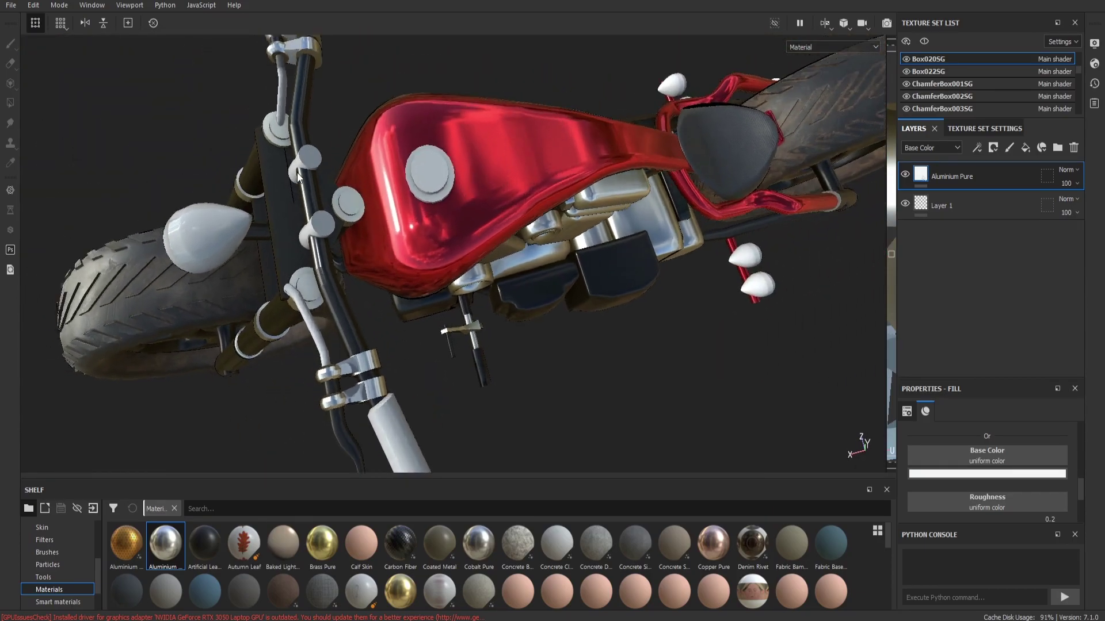
# Apply Aluminium Pure to the fork cylinders
pyautogui.keyDown('alt'); pyautogui.moveTo(298, 175); pyautogui.dragTo(164, 467, button='right'); pyautogui.keyUp('alt')
pyautogui.moveTo(344, 274); pyautogui.dragTo(344, 274)
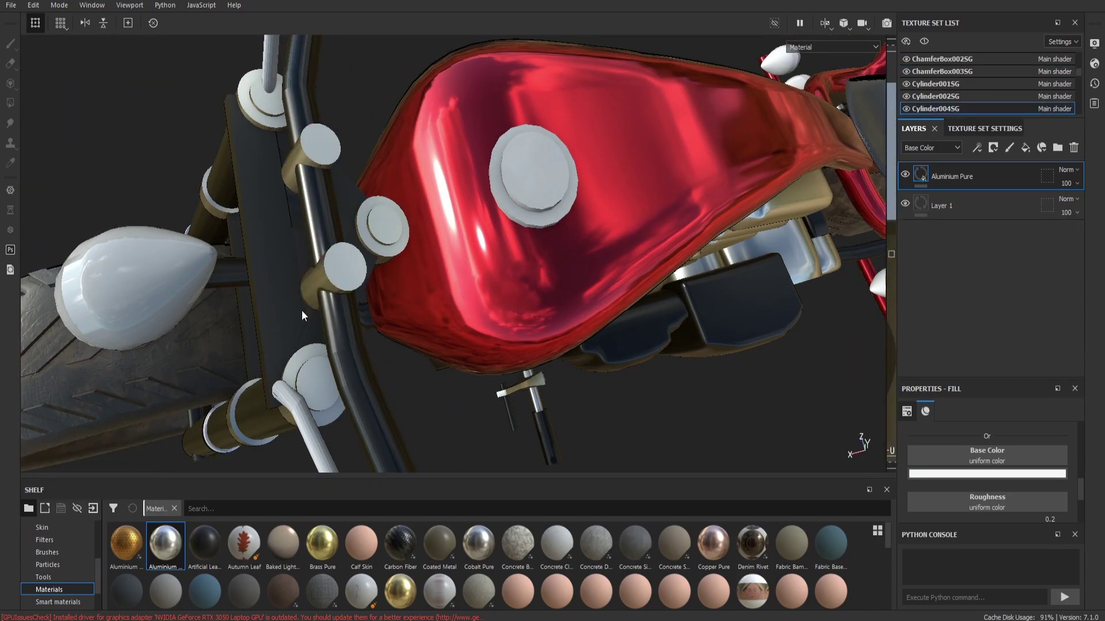
pyautogui.scroll(-4, 314, 326)
pyautogui.moveTo(315, 321)
pyautogui.keyDown('alt'); pyautogui.mouseDown()
pyautogui.moveTo(457, 275)
pyautogui.moveTo(197, 553)
pyautogui.mouseUp(); pyautogui.keyUp('alt')
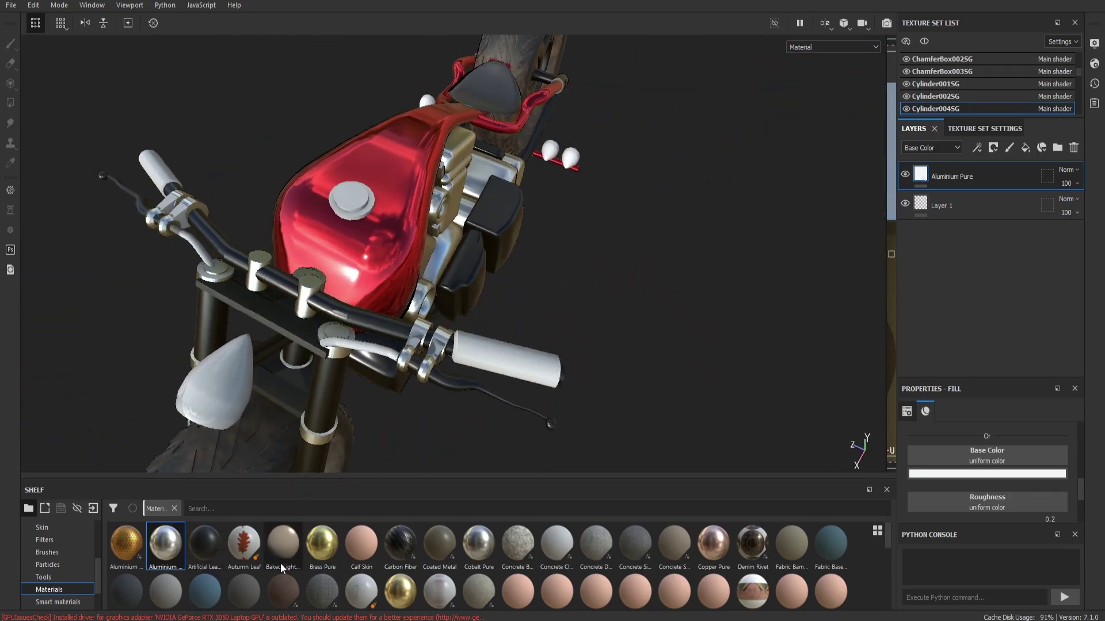
# Try Plastic Diamond on the lever cable, then undo it
pyautogui.scroll(-2, 281, 561)
pyautogui.scroll(-2, 282, 558)
pyautogui.scroll(-2, 281, 558)
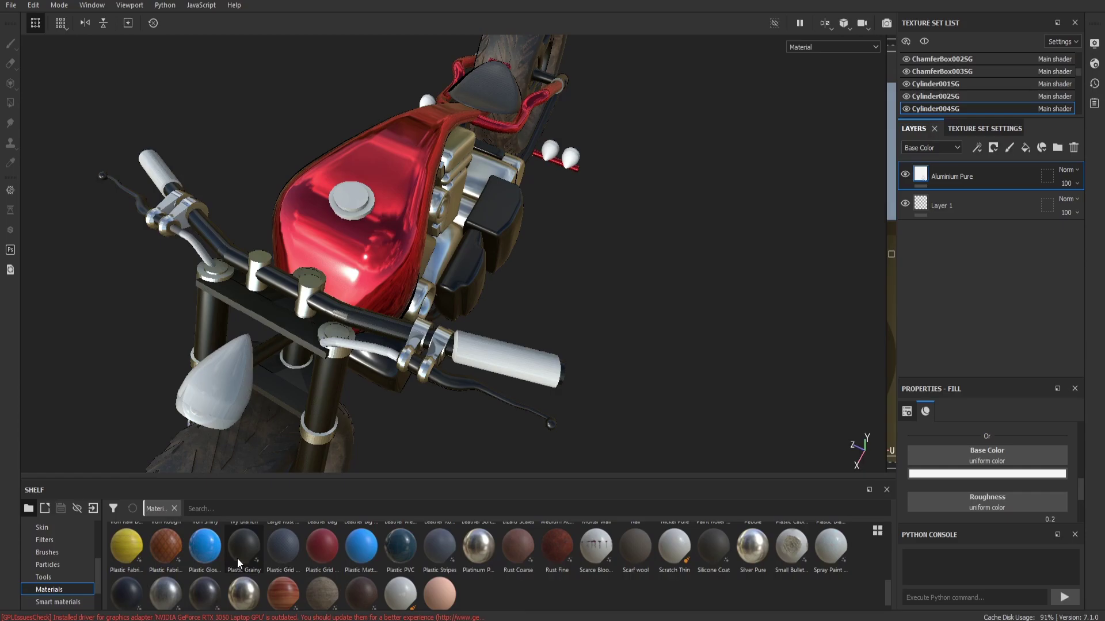
pyautogui.scroll(5, 371, 371)
pyautogui.keyDown('ctrl'); pyautogui.keyDown('alt'); pyautogui.rightClick(370, 372); pyautogui.keyUp('alt'); pyautogui.keyUp('ctrl')
pyautogui.scroll(2, 831, 559)
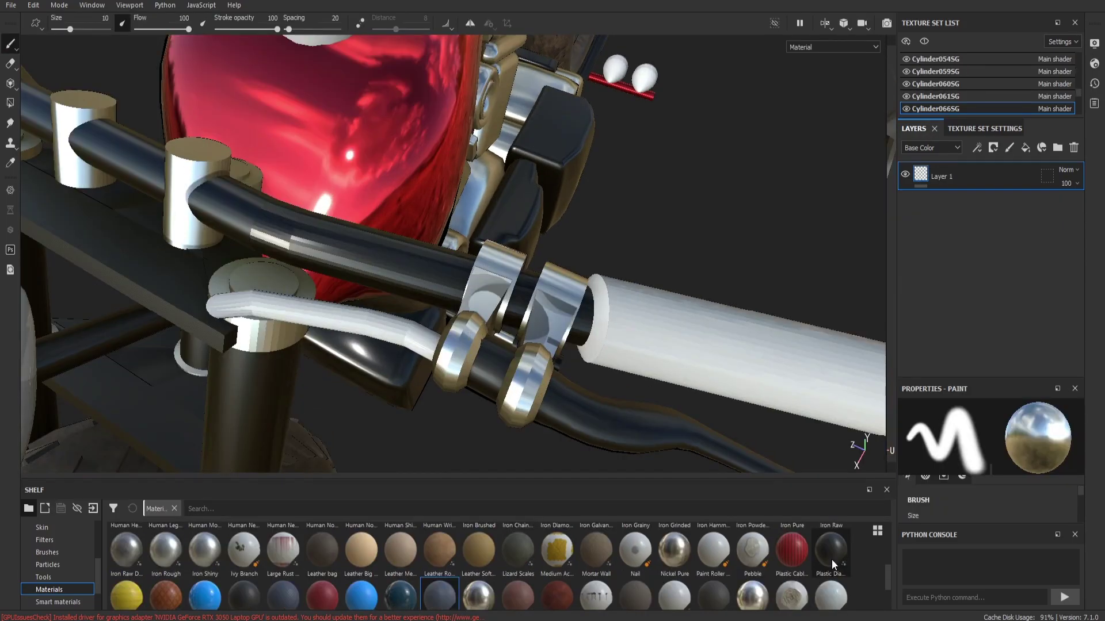
pyautogui.moveTo(402, 299); pyautogui.dragTo(404, 303)
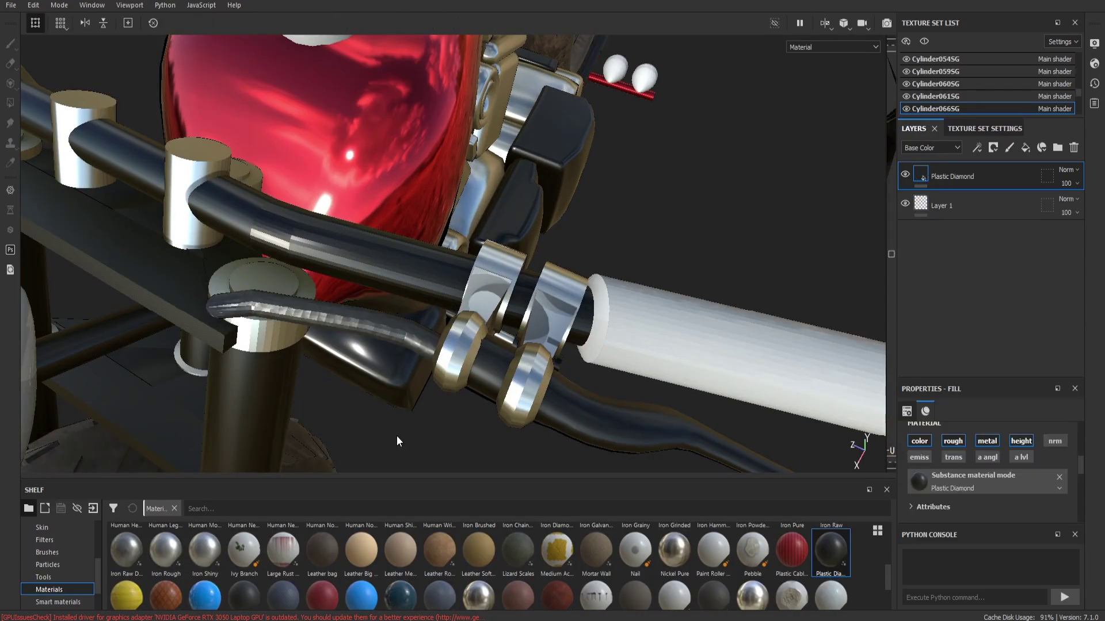
pyautogui.moveTo(394, 439)
pyautogui.keyDown('alt'); pyautogui.mouseDown()
pyautogui.moveTo(485, 376)
pyautogui.moveTo(468, 449)
pyautogui.mouseUp(); pyautogui.keyUp('alt')
pyautogui.hotkey('ctrl', 'z')
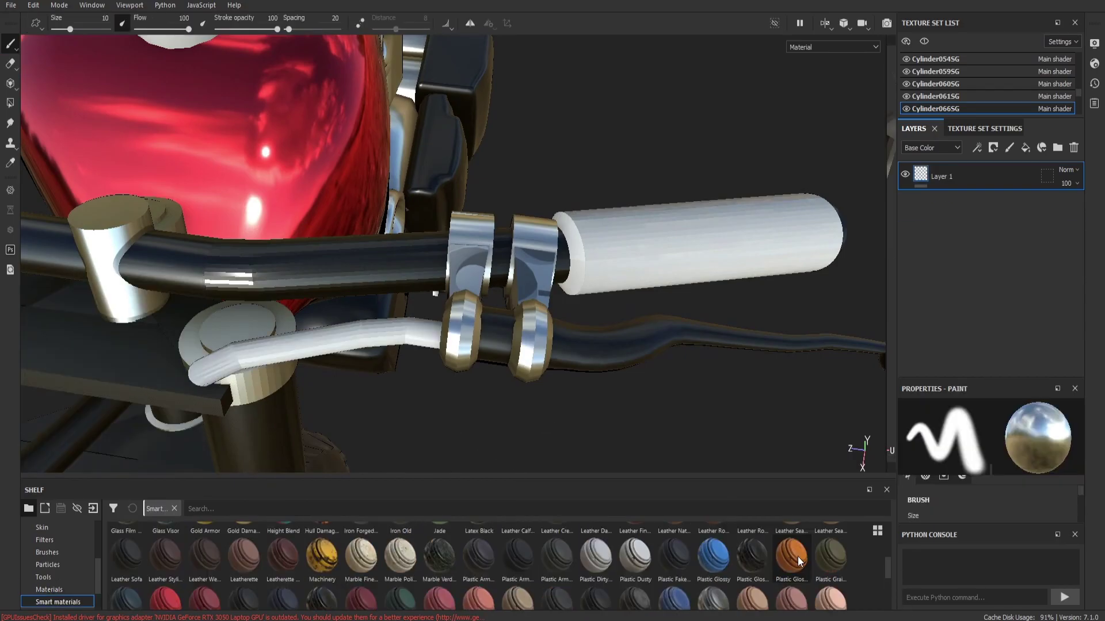
# Apply Plastic Glossy Stained to the lever cable and select its Base sublayer
pyautogui.moveTo(799, 561); pyautogui.dragTo(370, 345)
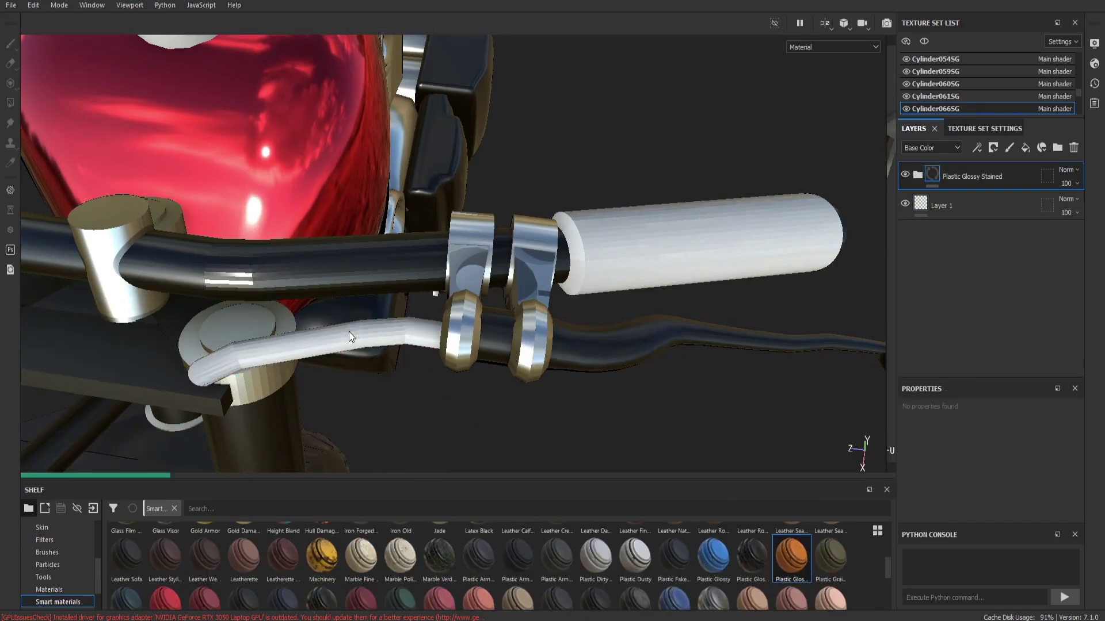
pyautogui.keyDown('alt'); pyautogui.moveTo(381, 400); pyautogui.dragTo(695, 332); pyautogui.keyUp('alt')
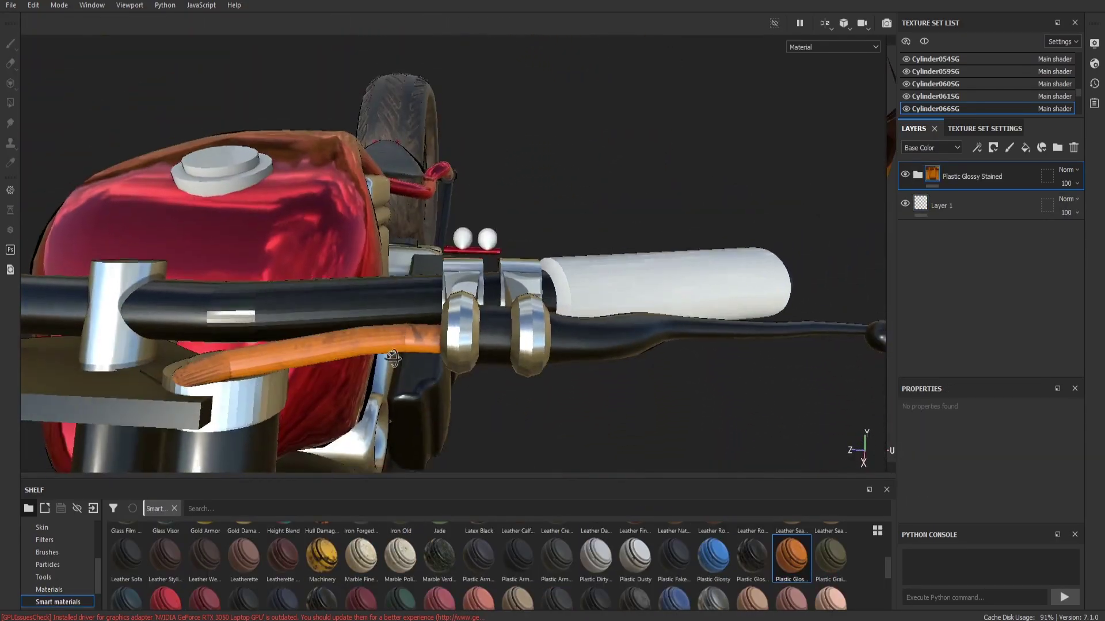
pyautogui.click(917, 175)
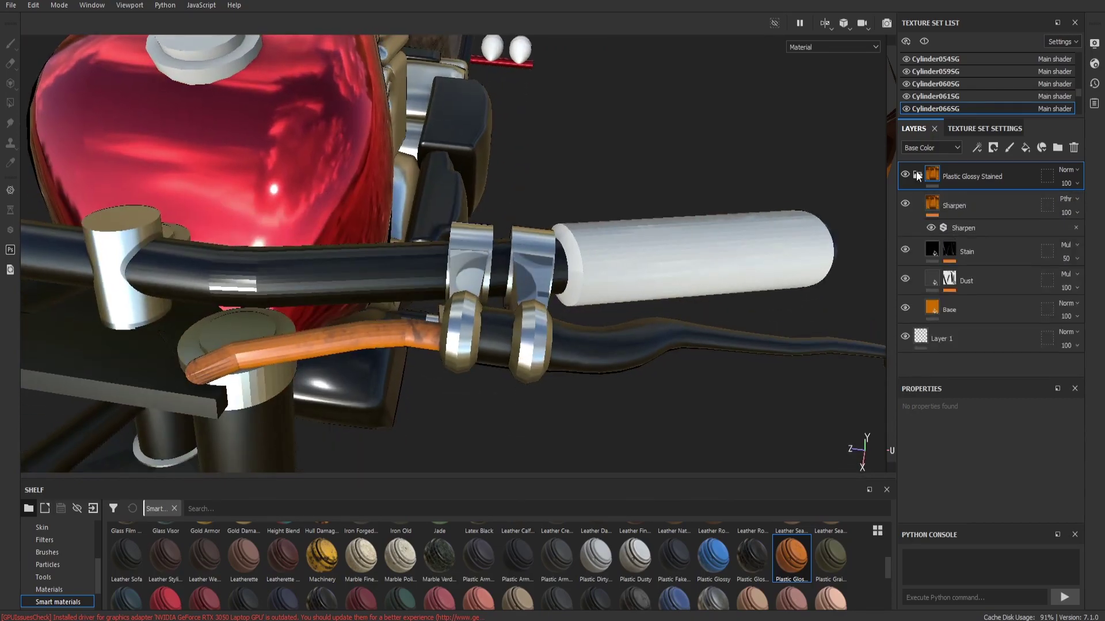
pyautogui.click(934, 307)
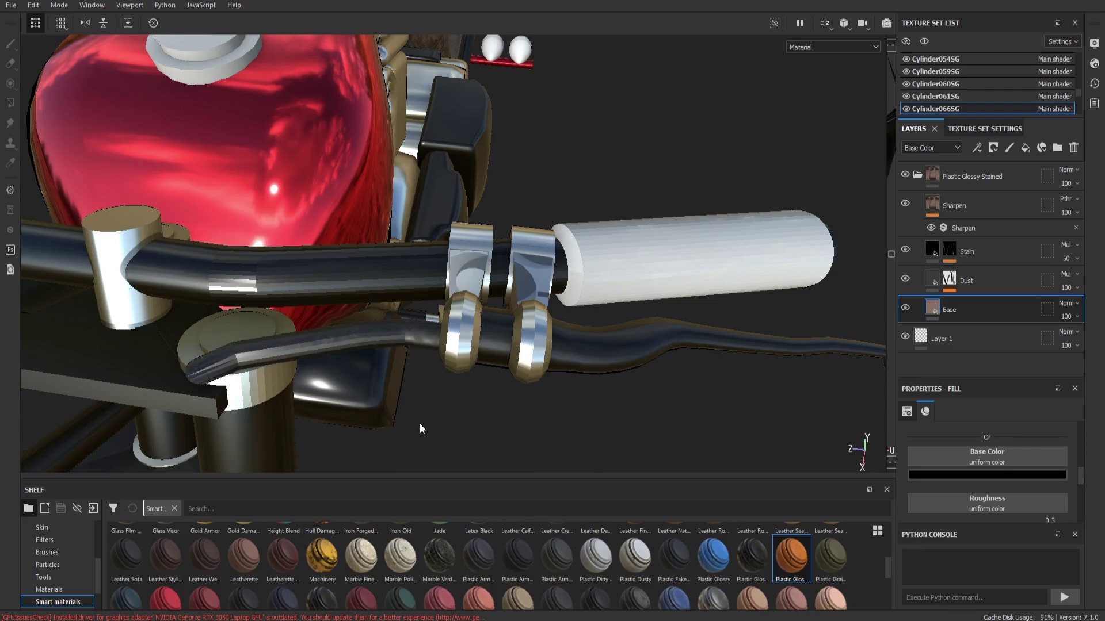
# Apply Plastic Rough Scratched to the headlight
pyautogui.moveTo(420, 424)
pyautogui.keyDown('alt'); pyautogui.mouseDown()
pyautogui.moveTo(275, 414)
pyautogui.moveTo(254, 425)
pyautogui.moveTo(198, 401)
pyautogui.mouseUp(); pyautogui.keyUp('alt')
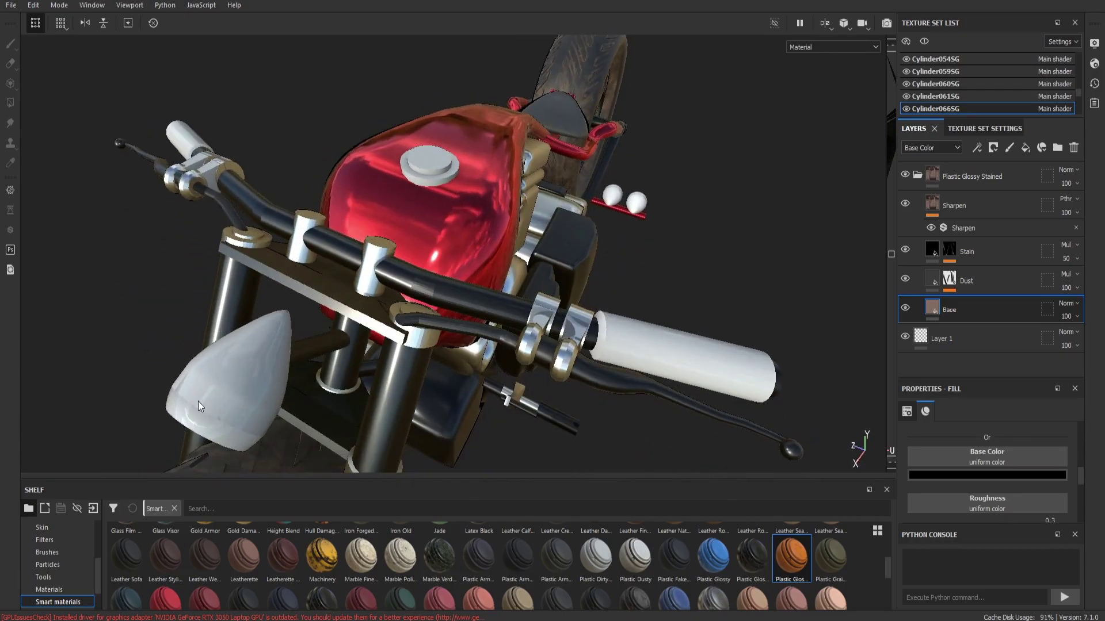
pyautogui.scroll(-2, 525, 566)
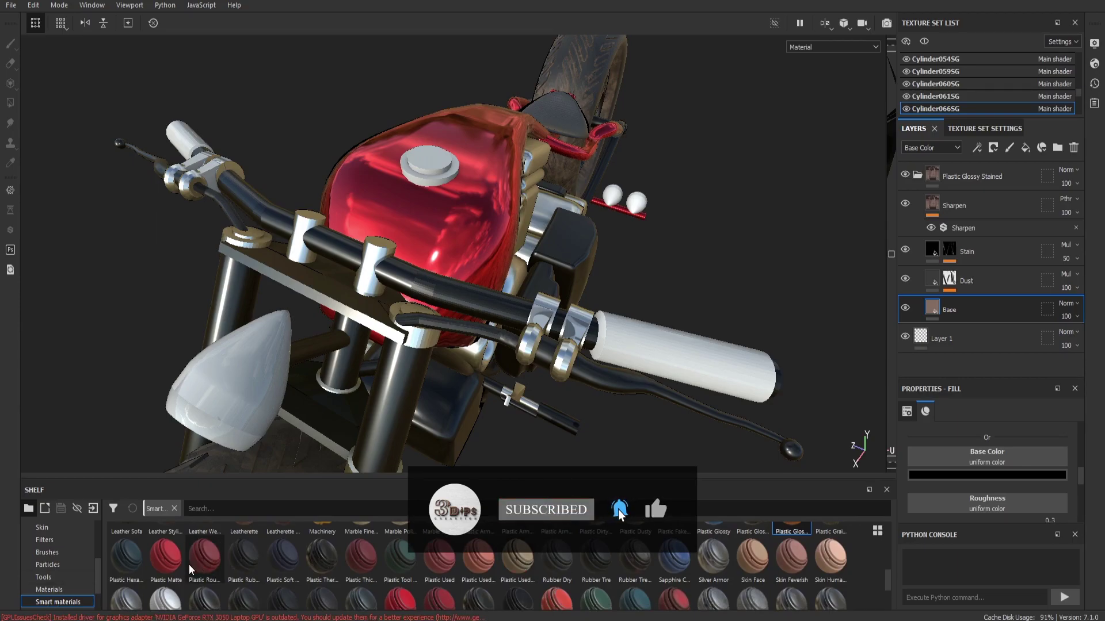
pyautogui.moveTo(189, 564); pyautogui.dragTo(257, 382)
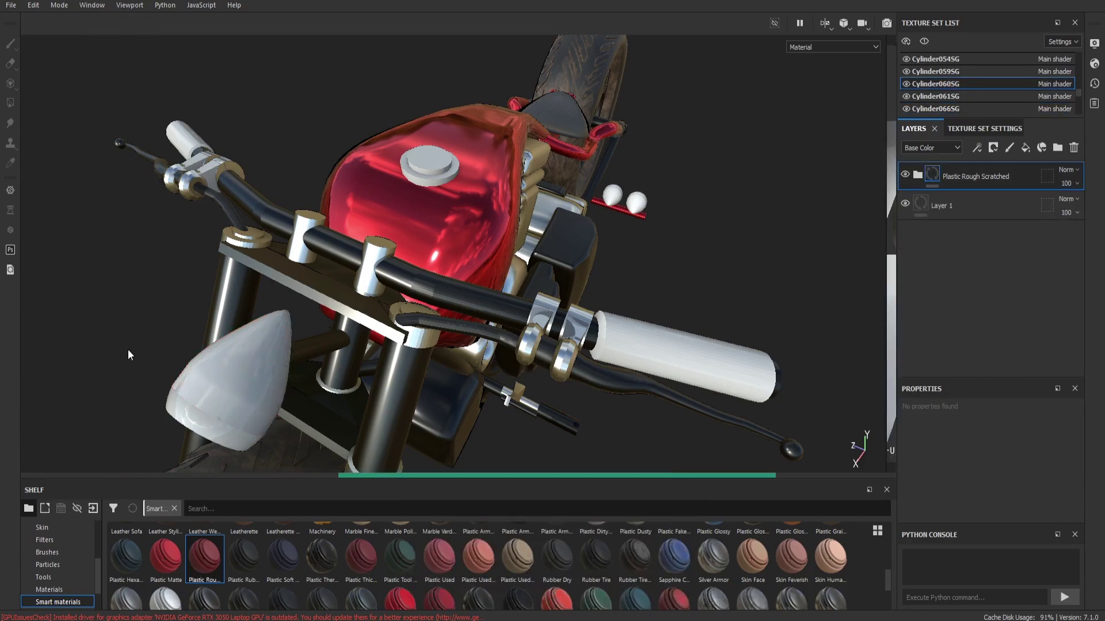
# Change the headlight's Plastic Rough Scratched BaseColor from red to black
pyautogui.moveTo(128, 350)
pyautogui.keyDown('alt'); pyautogui.mouseDown()
pyautogui.moveTo(138, 299)
pyautogui.moveTo(38, 393)
pyautogui.mouseUp(); pyautogui.keyUp('alt')
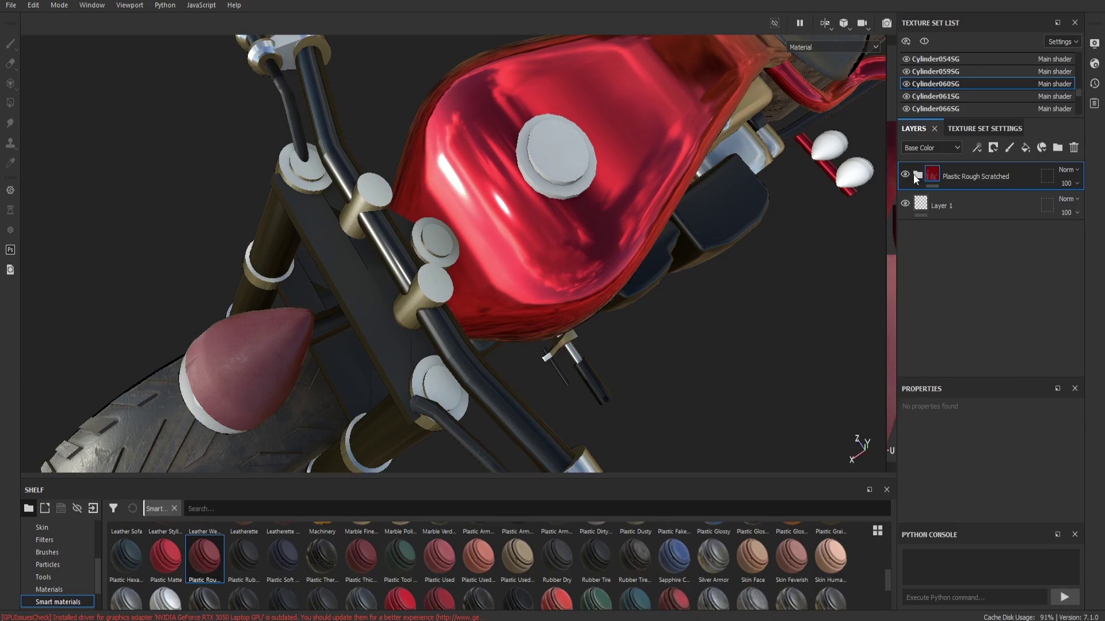
pyautogui.click(914, 175)
pyautogui.click(951, 352)
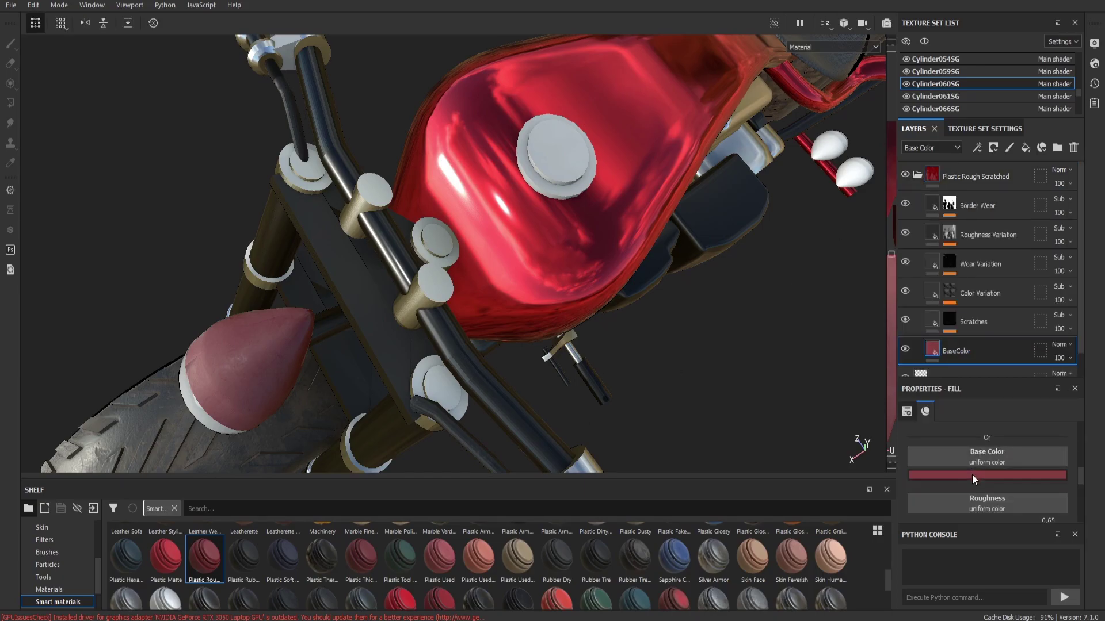
pyautogui.click(972, 474)
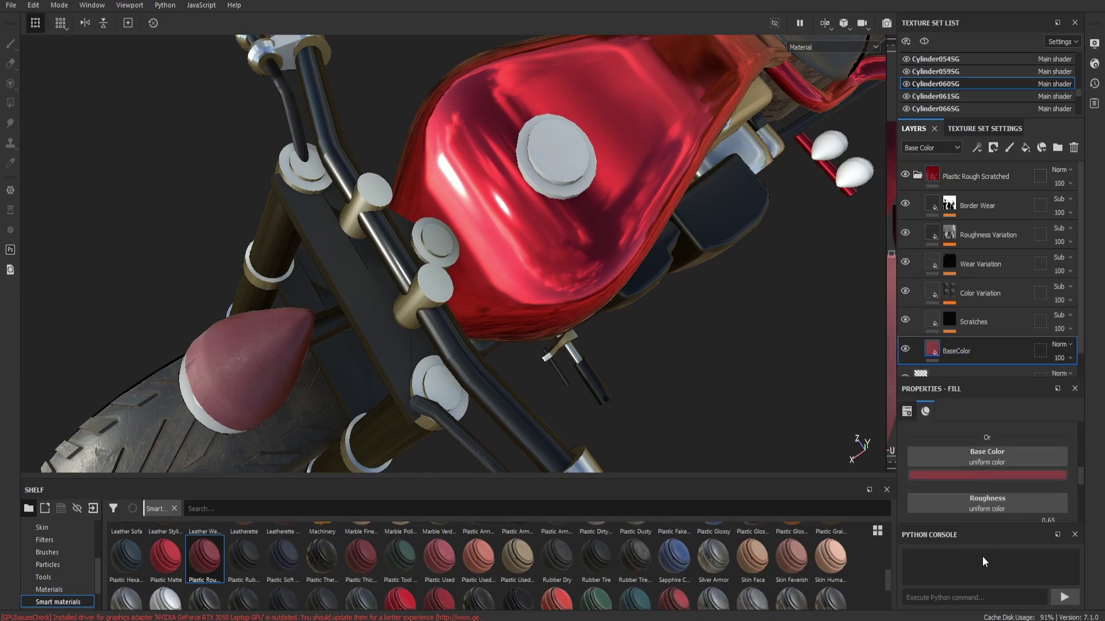
pyautogui.click(918, 175)
# Apply Plastic Hexagon to the headlight after undoing a Plastic Rubber attempt
pyautogui.moveTo(452, 374)
pyautogui.keyDown('alt'); pyautogui.mouseDown()
pyautogui.moveTo(331, 398)
pyautogui.moveTo(333, 341)
pyautogui.moveTo(233, 470)
pyautogui.mouseUp(); pyautogui.keyUp('alt')
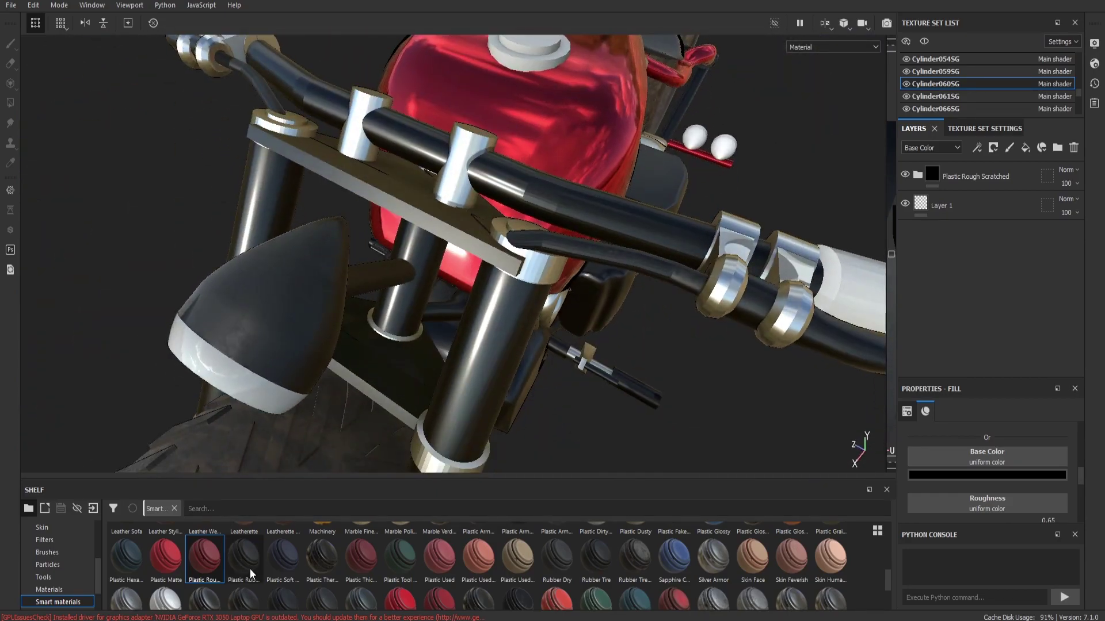
pyautogui.moveTo(249, 569); pyautogui.dragTo(301, 297)
pyautogui.hotkey('ctrl', 'z')
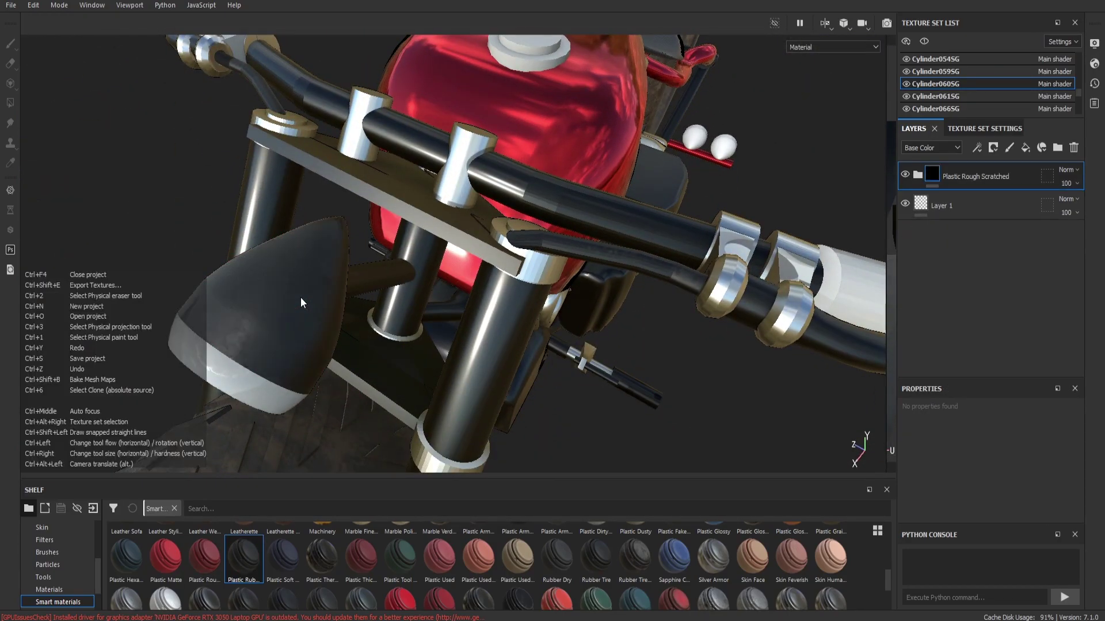
pyautogui.moveTo(123, 557); pyautogui.dragTo(305, 251)
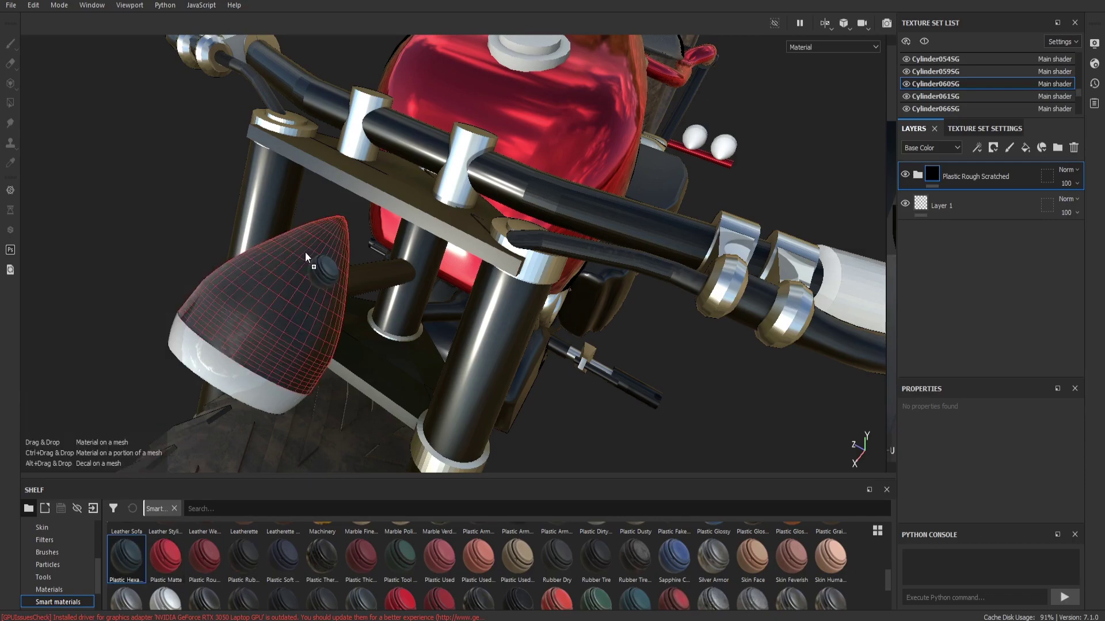
pyautogui.keyDown('alt'); pyautogui.moveTo(306, 377); pyautogui.dragTo(352, 352); pyautogui.keyUp('alt')
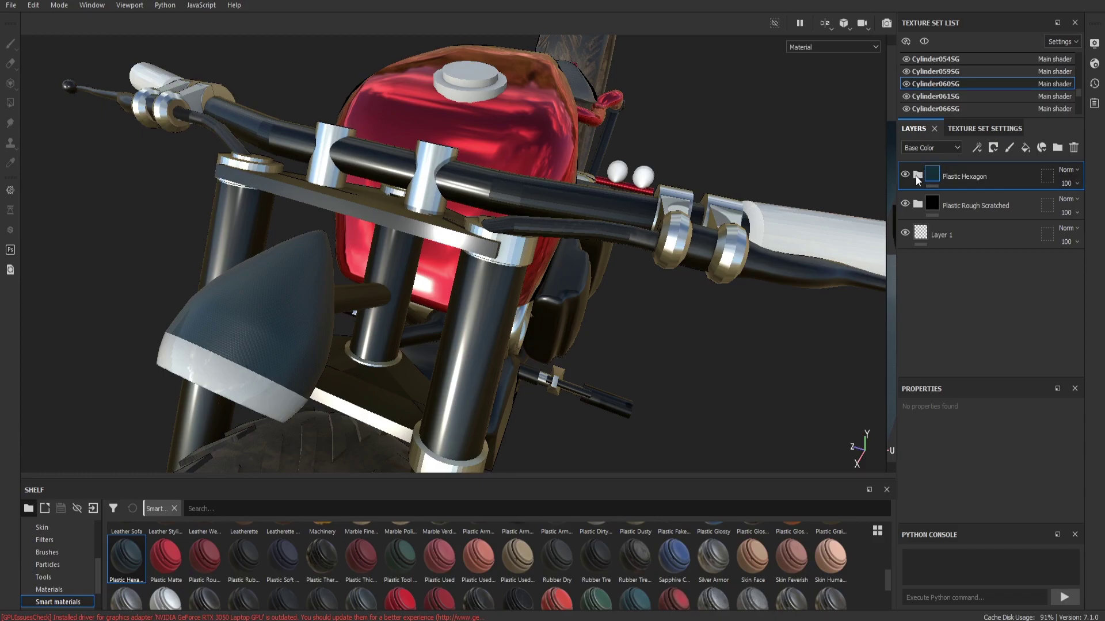
# Delete the old Plastic Rough Scratched layer group from the headlight
pyautogui.click(917, 175)
pyautogui.click(936, 208)
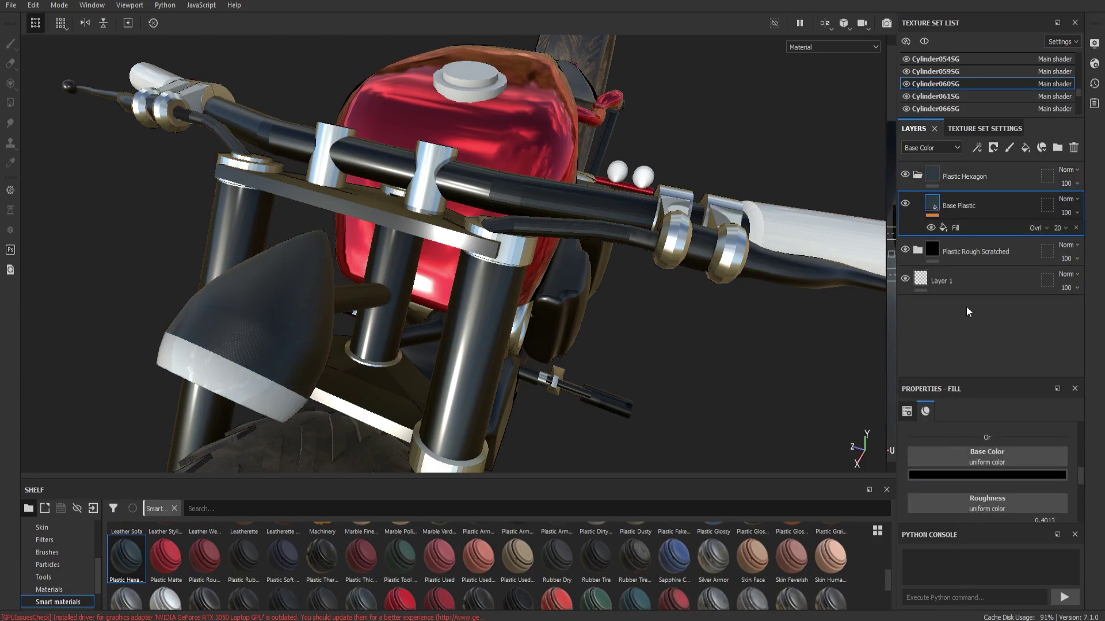
pyautogui.click(968, 241)
pyautogui.press('Delete')
# Apply Aluminium Pure to the headlight's front ring
pyautogui.moveTo(366, 319)
pyautogui.keyDown('alt'); pyautogui.mouseDown()
pyautogui.moveTo(415, 274)
pyautogui.moveTo(154, 601)
pyautogui.mouseUp(); pyautogui.keyUp('alt')
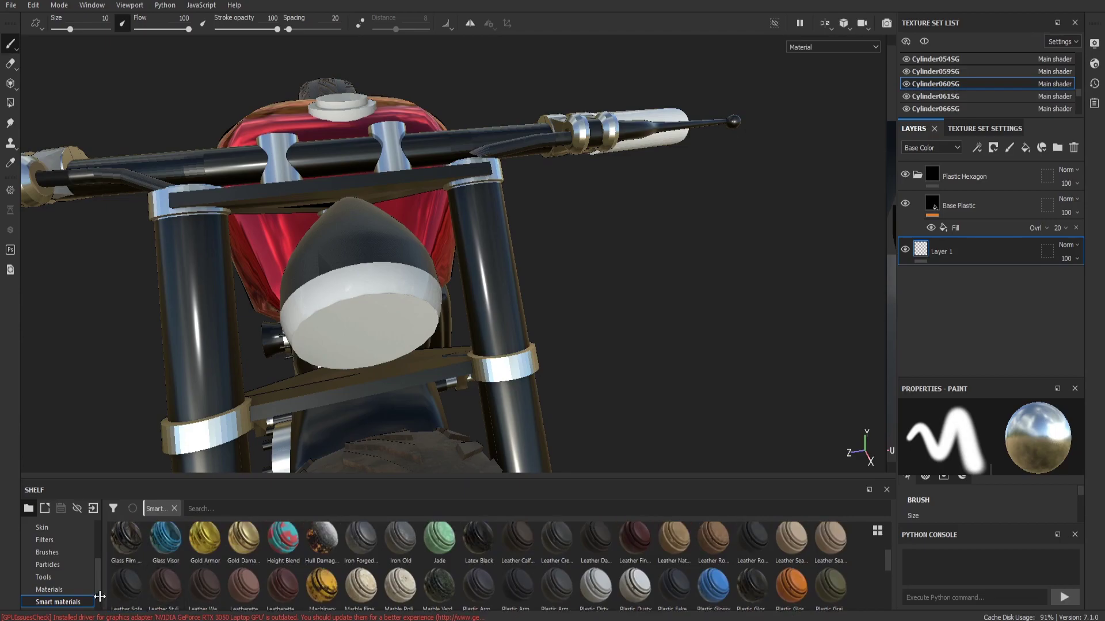
pyautogui.click(52, 589)
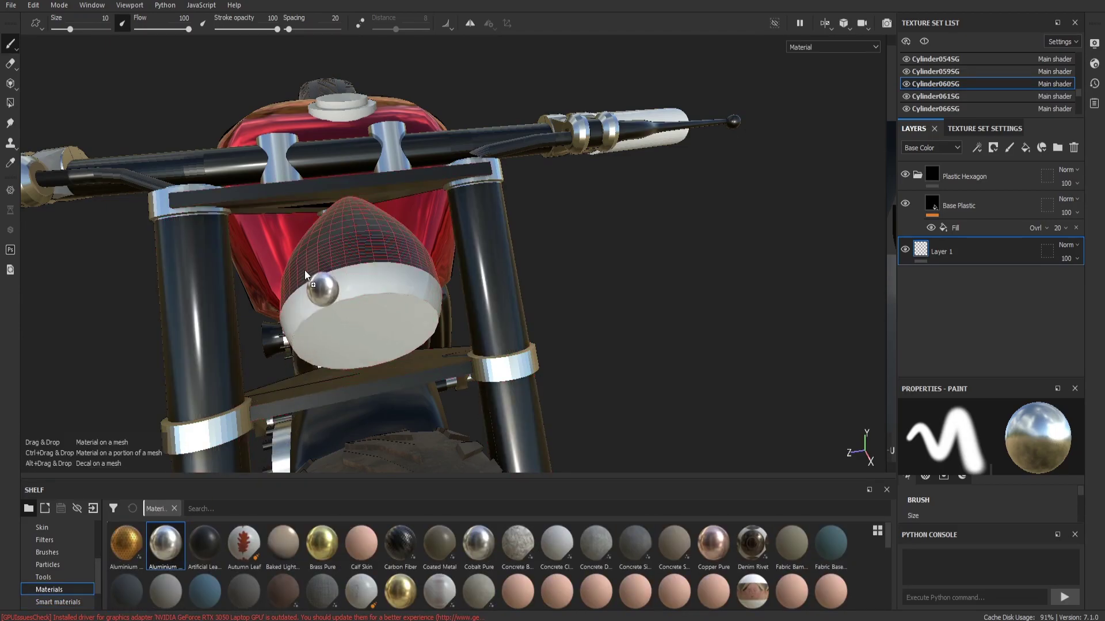
pyautogui.moveTo(305, 271); pyautogui.dragTo(313, 295)
pyautogui.moveTo(408, 284)
pyautogui.keyDown('alt'); pyautogui.mouseDown()
pyautogui.moveTo(389, 311)
pyautogui.moveTo(540, 311)
pyautogui.mouseUp(); pyautogui.keyUp('alt')
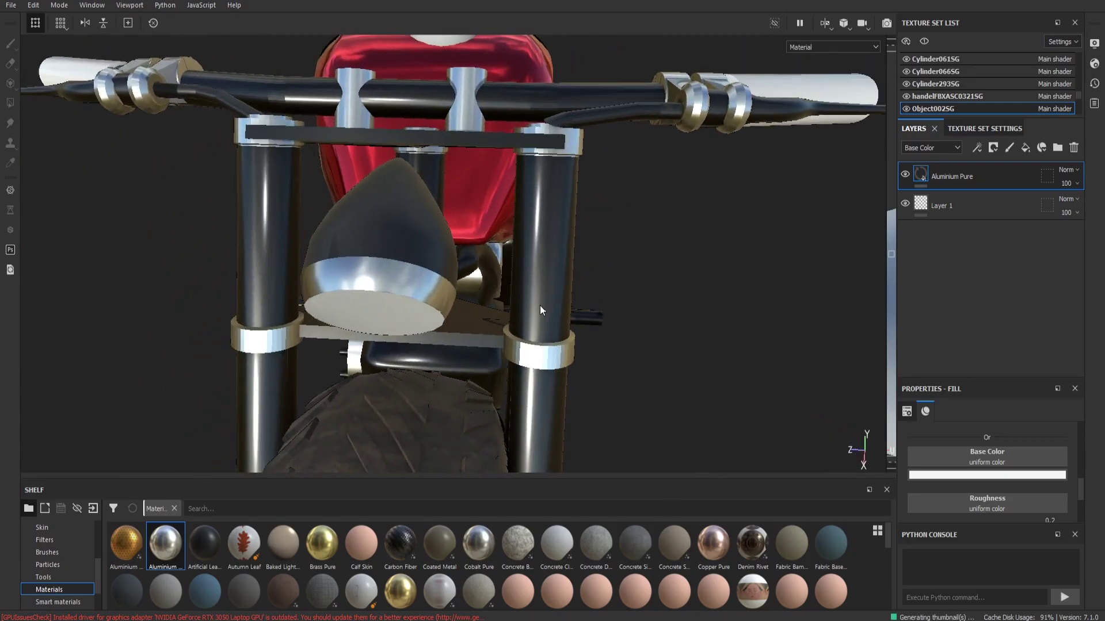
# Switch the shelf to smart materials and orbit to an angled view of the bike
pyautogui.click(57, 602)
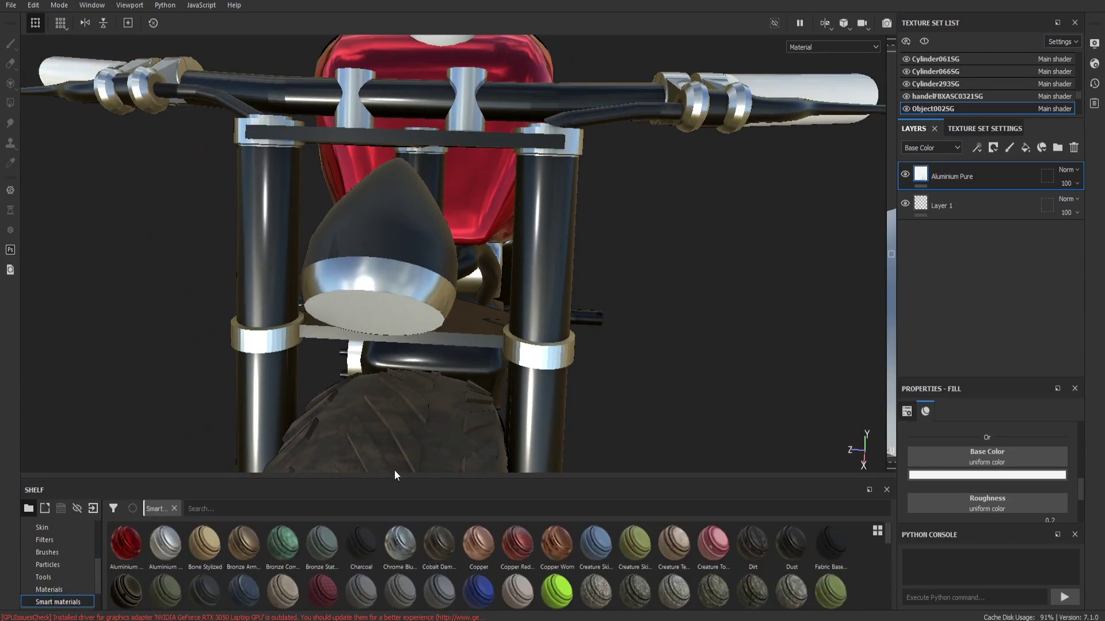
pyautogui.scroll(-2, 395, 470)
pyautogui.scroll(-5, 395, 471)
pyautogui.moveTo(611, 360)
pyautogui.keyDown('alt'); pyautogui.mouseDown()
pyautogui.moveTo(465, 317)
pyautogui.moveTo(495, 368)
pyautogui.mouseUp(); pyautogui.keyUp('alt')
pyautogui.scroll(3, 494, 368)
pyautogui.scroll(2, 495, 369)
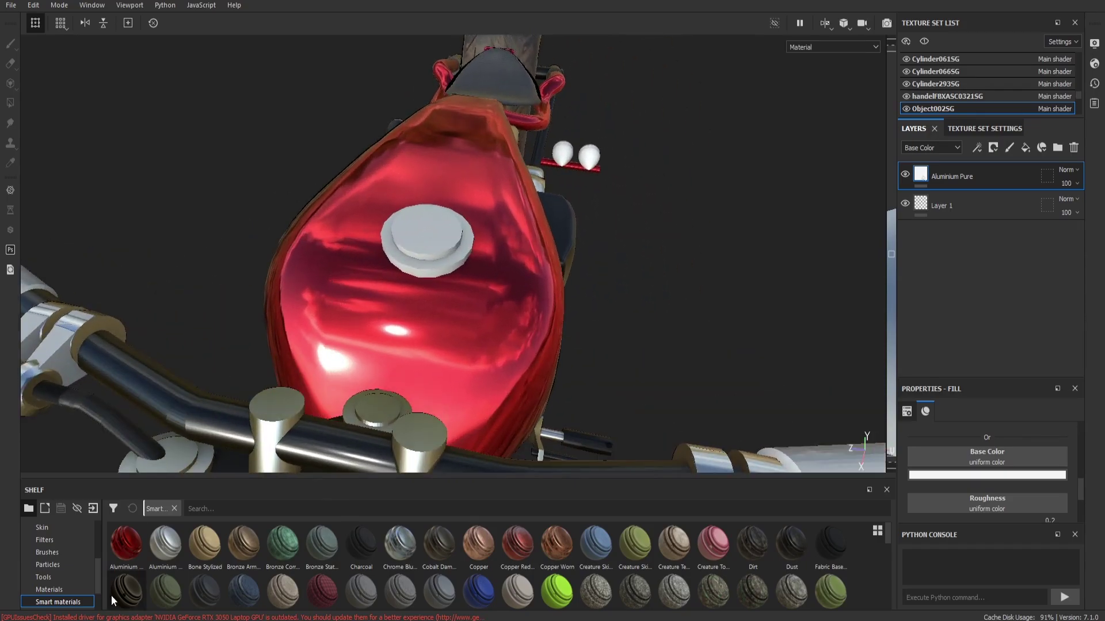
# Apply Aluminium Pure to the fuel tank cap with a black Base Color
pyautogui.click(58, 592)
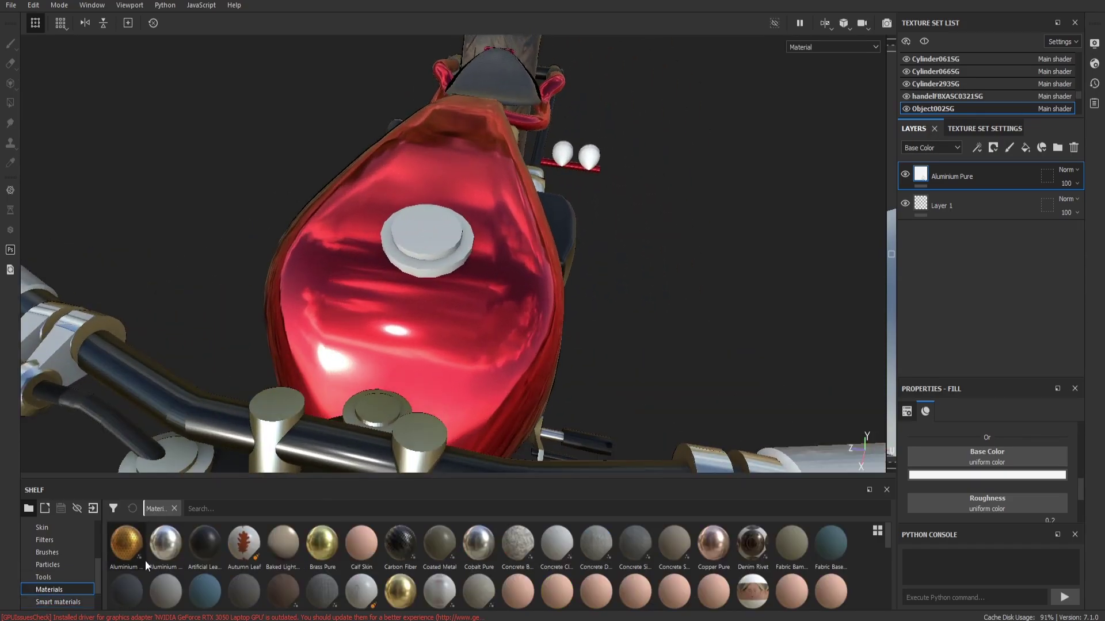
pyautogui.moveTo(427, 242); pyautogui.dragTo(432, 245)
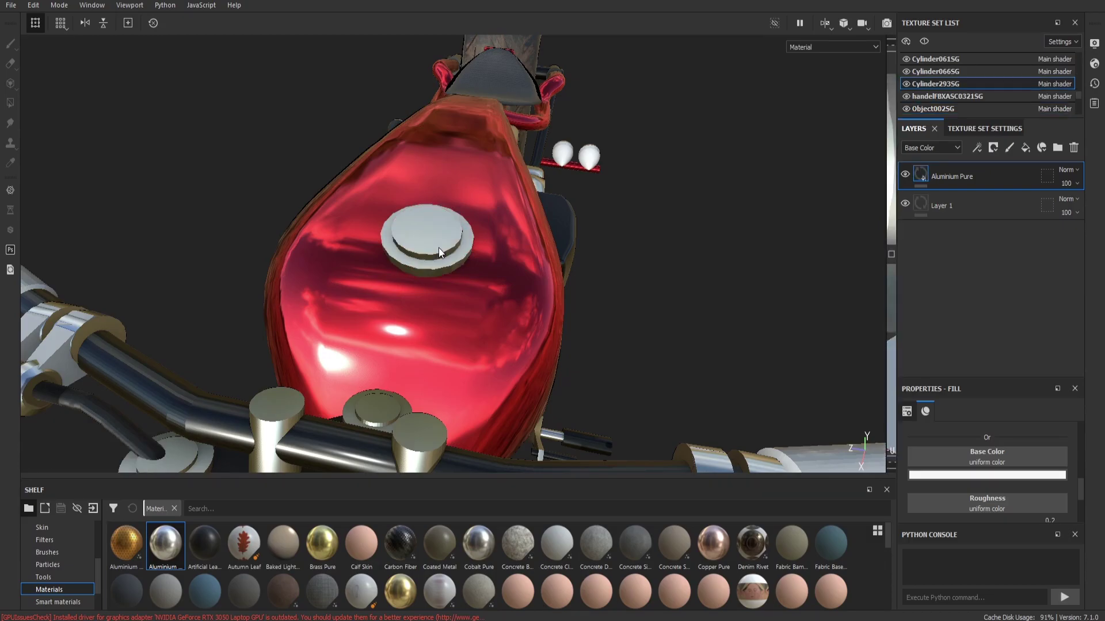
pyautogui.keyDown('alt'); pyautogui.moveTo(614, 288); pyautogui.dragTo(295, 304); pyautogui.keyUp('alt')
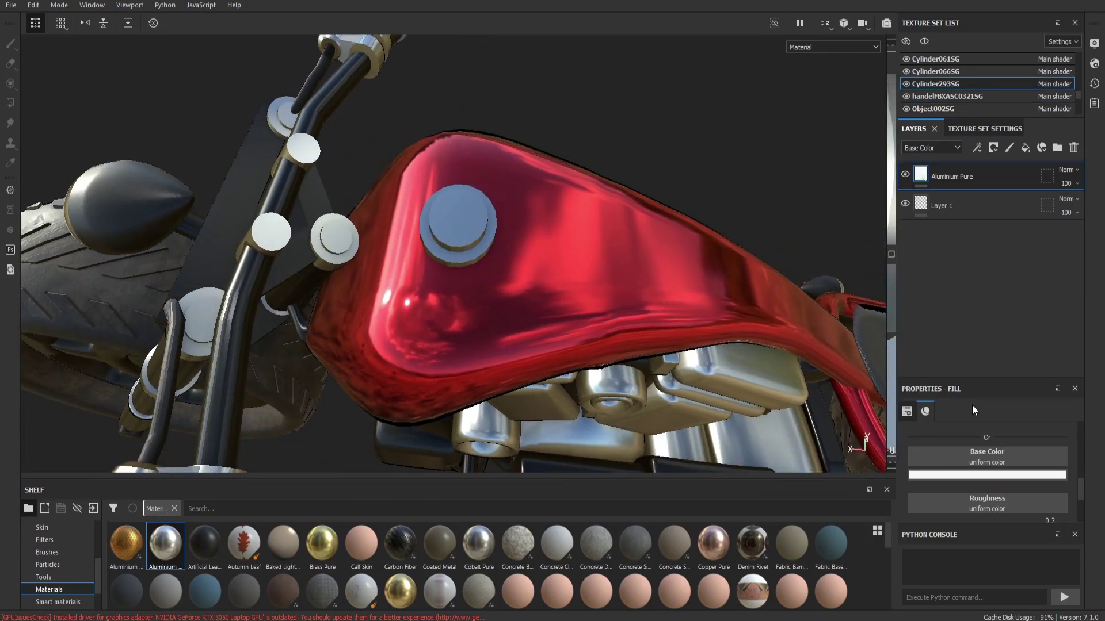
pyautogui.moveTo(962, 475); pyautogui.dragTo(967, 583)
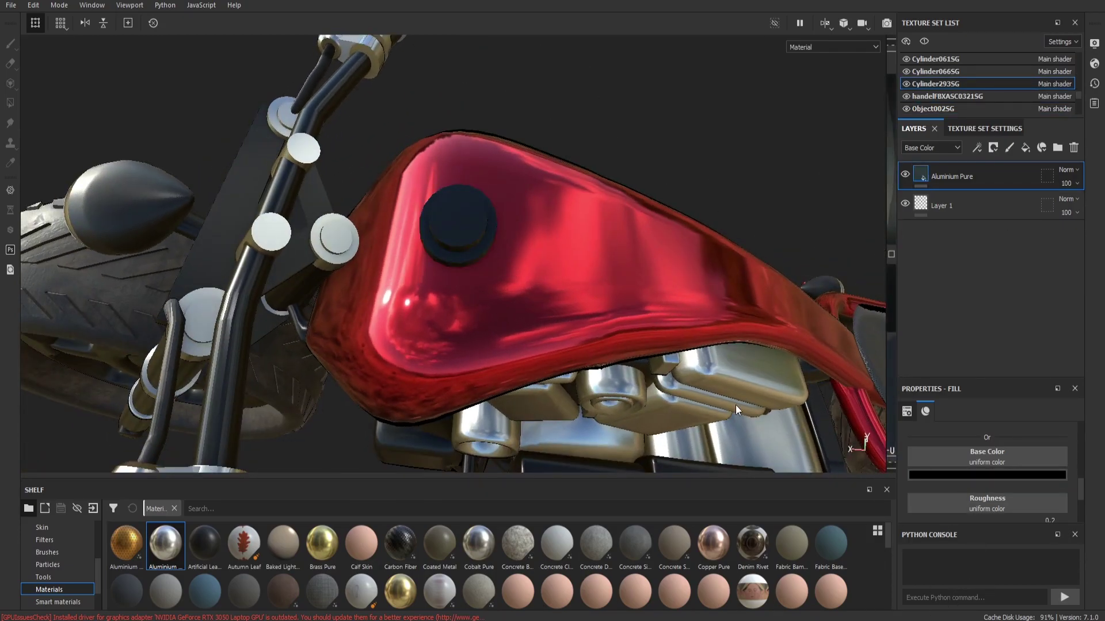
pyautogui.moveTo(472, 306)
pyautogui.keyDown('alt'); pyautogui.mouseDown()
pyautogui.moveTo(553, 268)
pyautogui.moveTo(417, 246)
pyautogui.mouseUp(); pyautogui.keyUp('alt')
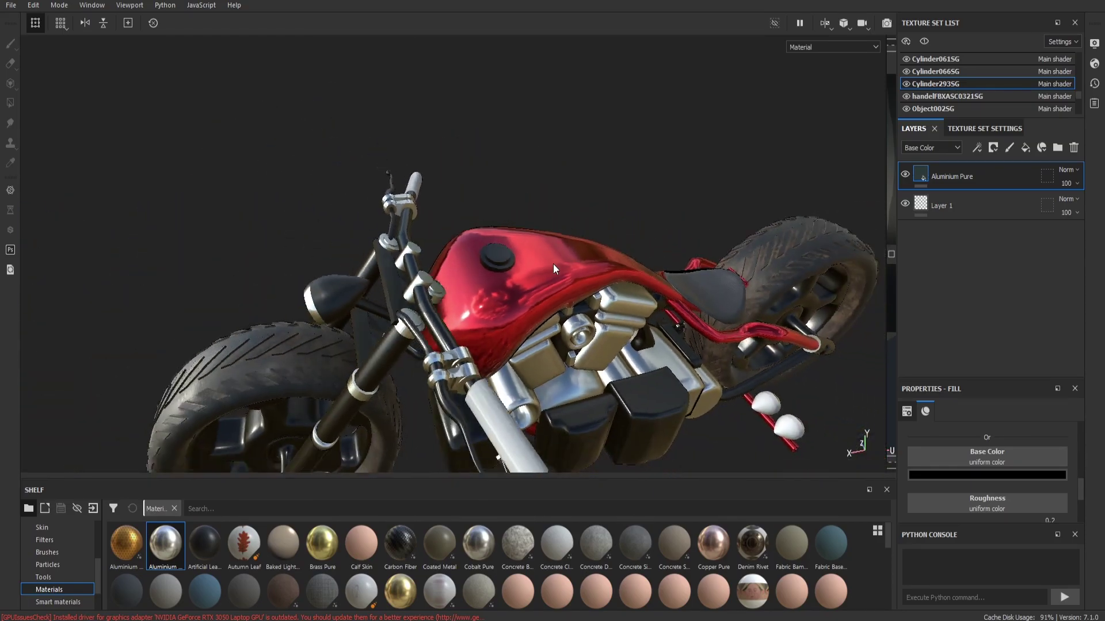
pyautogui.scroll(-3, 553, 268)
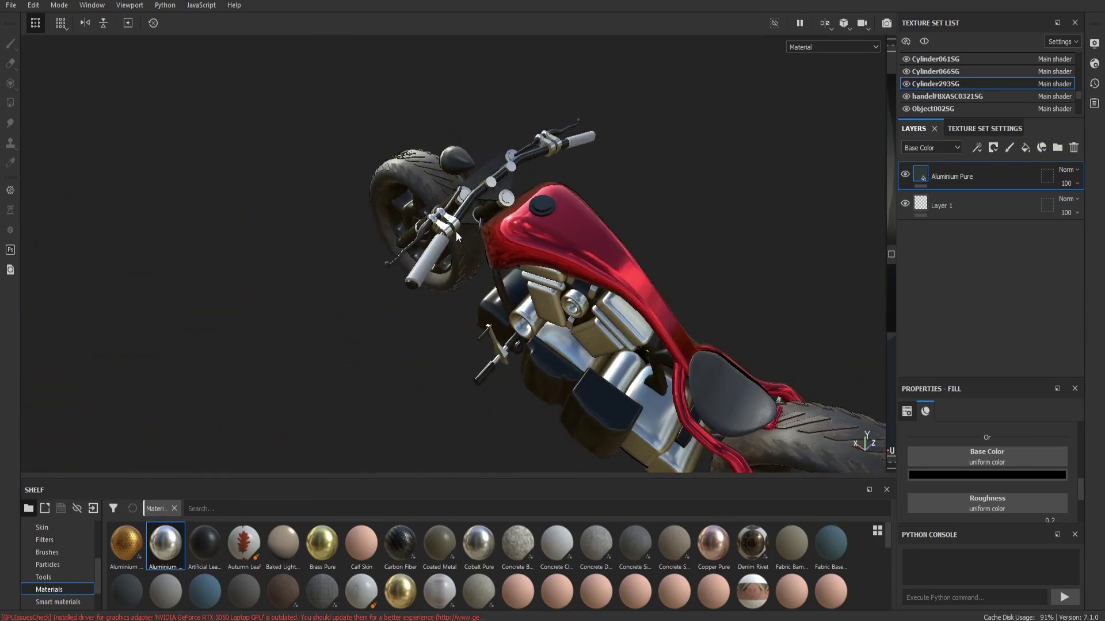
pyautogui.scroll(5, 417, 246)
# Try the Rubber Tire smart material on the handlebar grip, then undo it
pyautogui.click(57, 602)
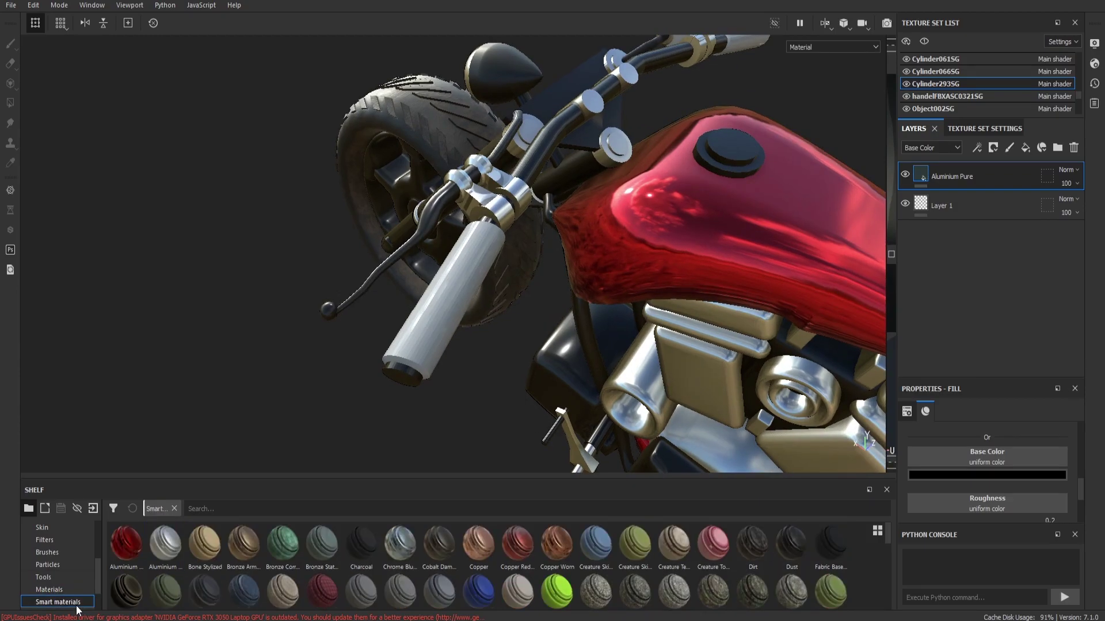
pyautogui.scroll(-2, 299, 586)
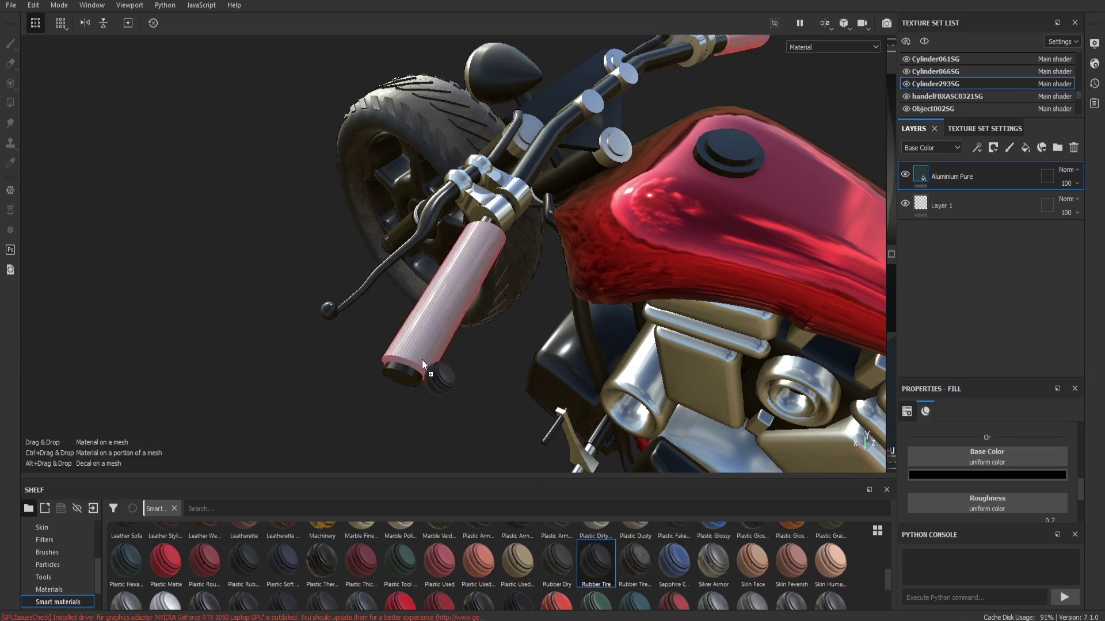
pyautogui.moveTo(423, 360); pyautogui.dragTo(422, 360)
pyautogui.keyDown('alt'); pyautogui.moveTo(467, 396); pyautogui.dragTo(331, 392); pyautogui.keyUp('alt')
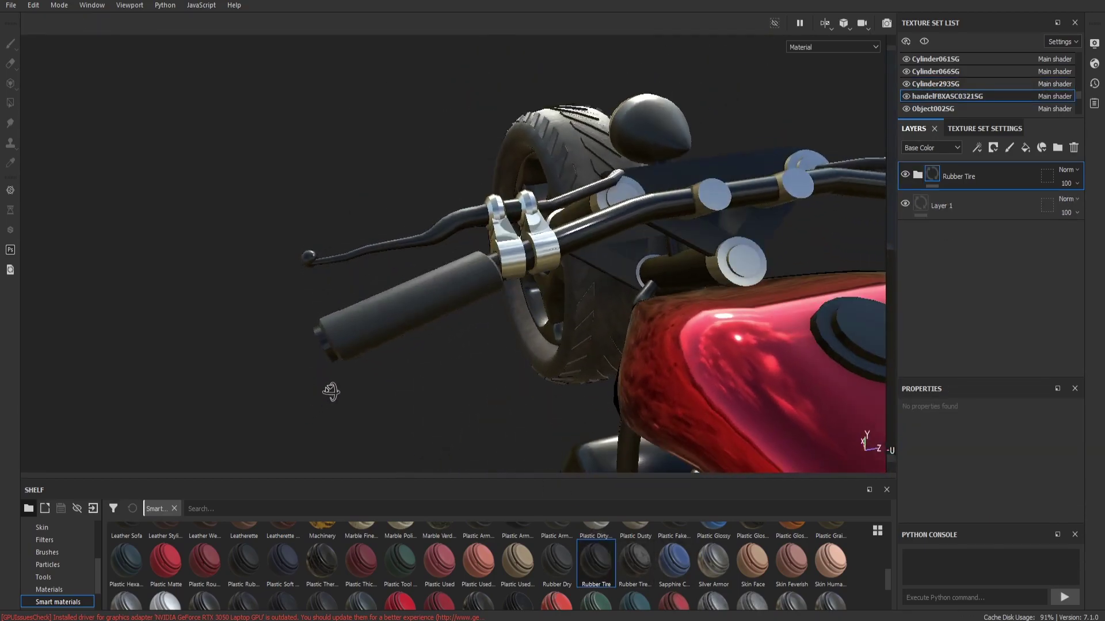
pyautogui.hotkey('ctrl', 'z')
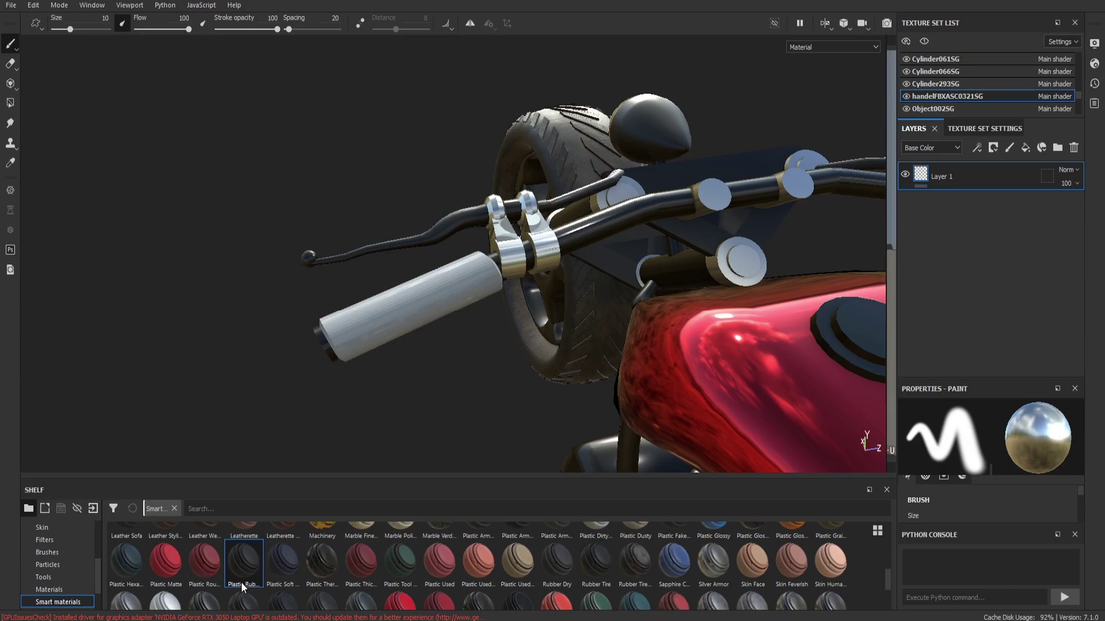
# Apply the Plastic Rubber smart material to the handlebar grip and orbit to check it
pyautogui.moveTo(241, 587); pyautogui.dragTo(406, 288)
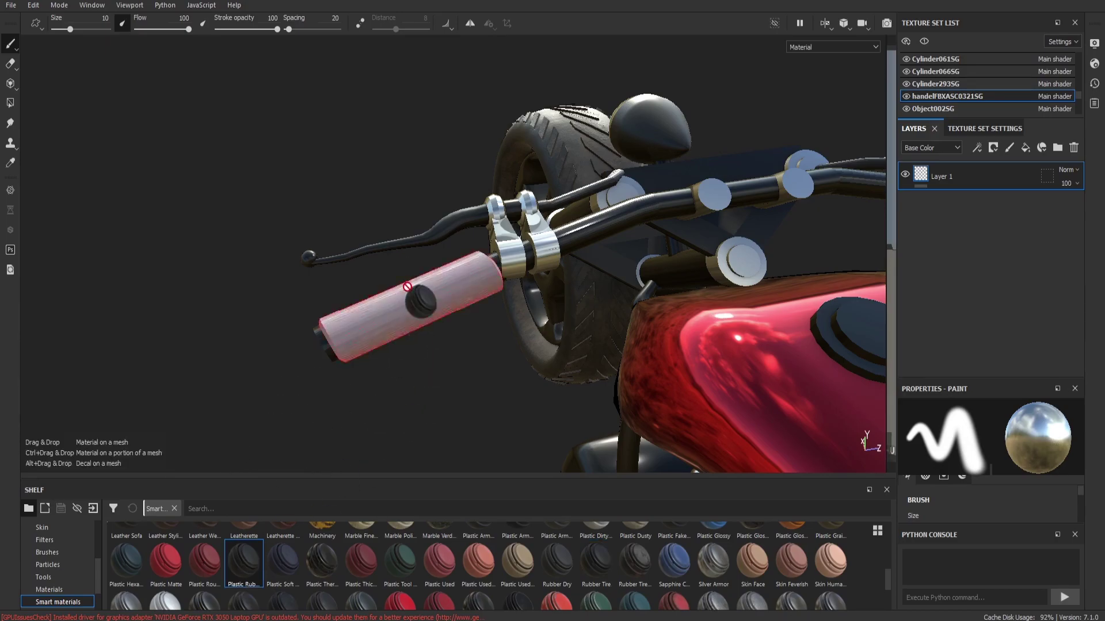
pyautogui.moveTo(256, 542)
pyautogui.mouseDown()
pyautogui.moveTo(398, 308)
pyautogui.moveTo(669, 348)
pyautogui.moveTo(735, 337)
pyautogui.mouseUp()
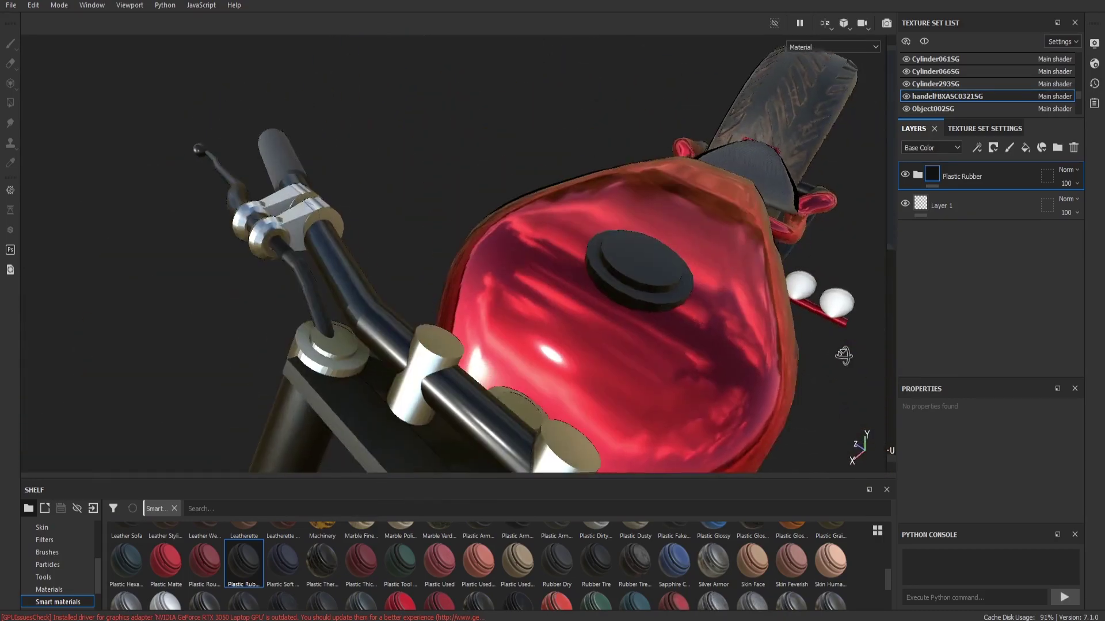
pyautogui.scroll(-5, 735, 337)
pyautogui.moveTo(771, 393)
pyautogui.keyDown('alt'); pyautogui.mouseDown()
pyautogui.moveTo(676, 401)
pyautogui.moveTo(627, 421)
pyautogui.mouseUp(); pyautogui.keyUp('alt')
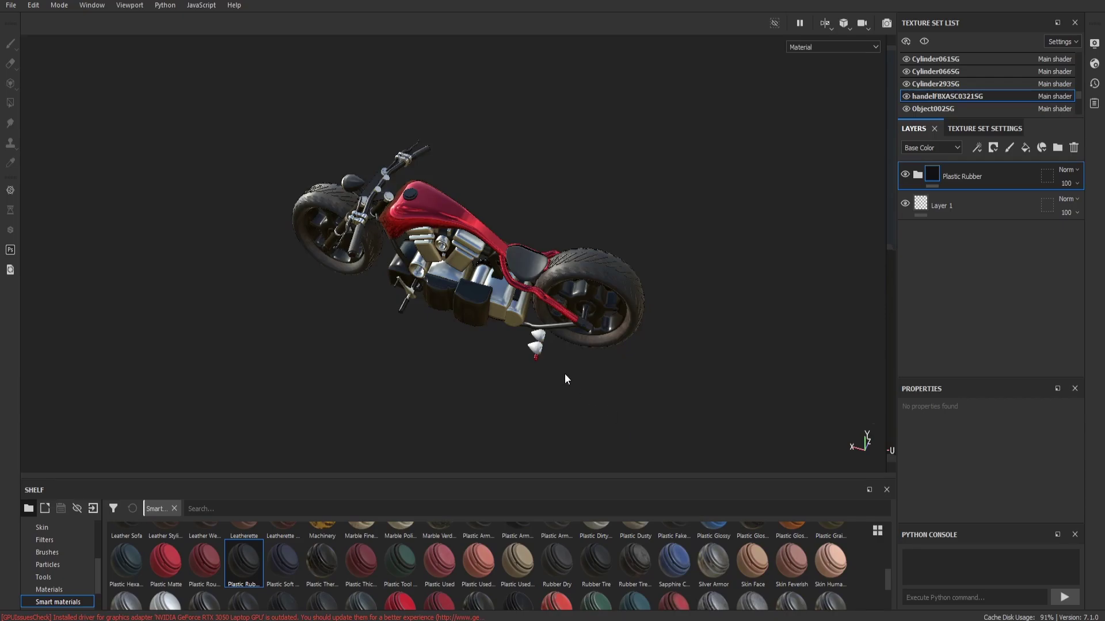
pyautogui.scroll(2, 564, 374)
# Apply Plastic Hexagon to the rear lights and set its Base Plastic colour to black
pyautogui.scroll(3, 565, 374)
pyautogui.scroll(3, 565, 374)
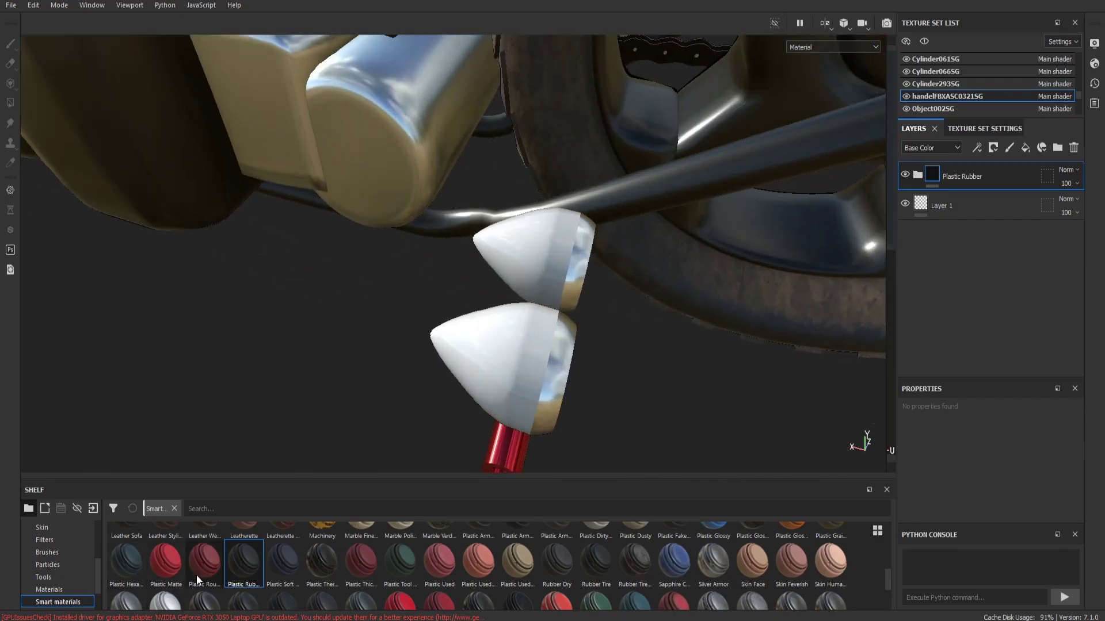
pyautogui.moveTo(118, 567); pyautogui.dragTo(475, 369)
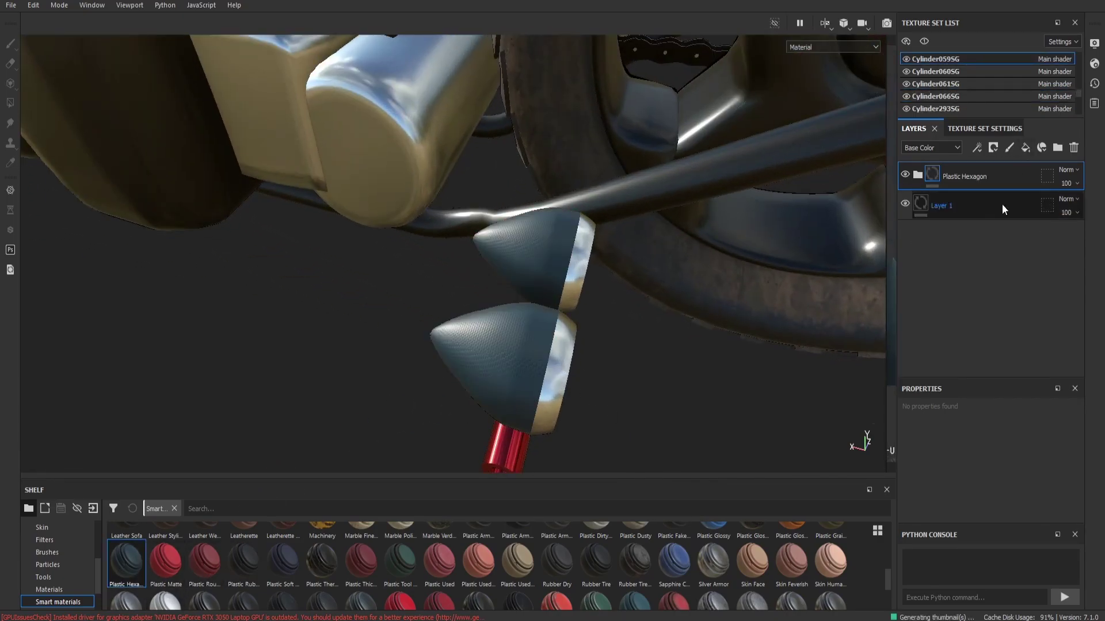
pyautogui.click(920, 171)
pyautogui.click(949, 206)
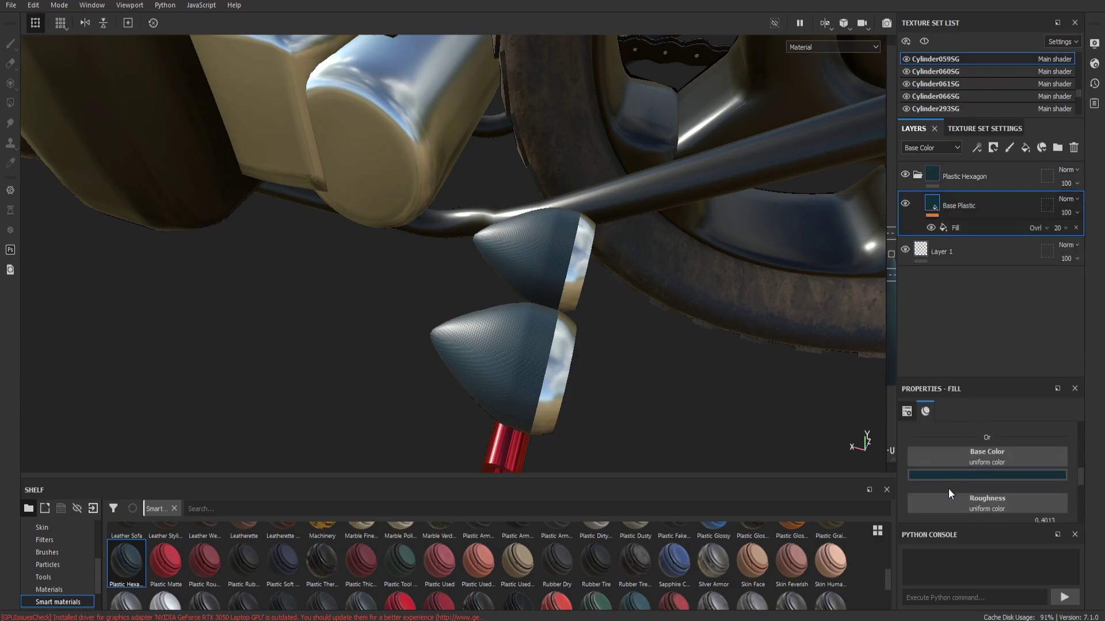
pyautogui.moveTo(947, 478); pyautogui.dragTo(965, 592)
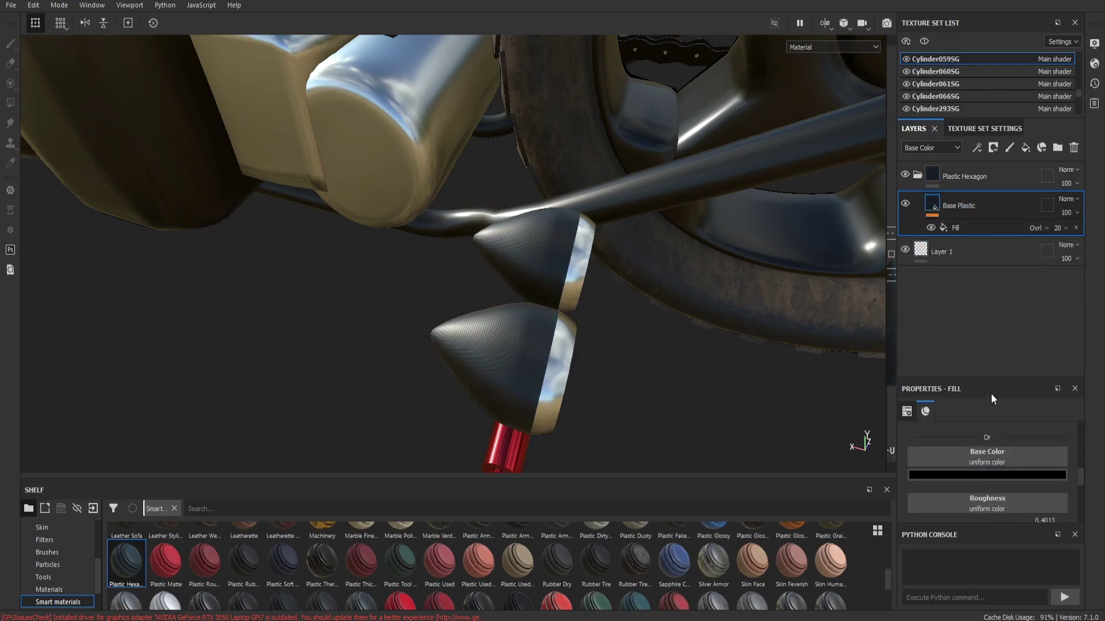
# Orbit around the bike and drop a smart material onto the front headlight
pyautogui.keyDown('alt'); pyautogui.moveTo(587, 370); pyautogui.dragTo(257, 363); pyautogui.keyUp('alt')
pyautogui.scroll(-5, 595, 371)
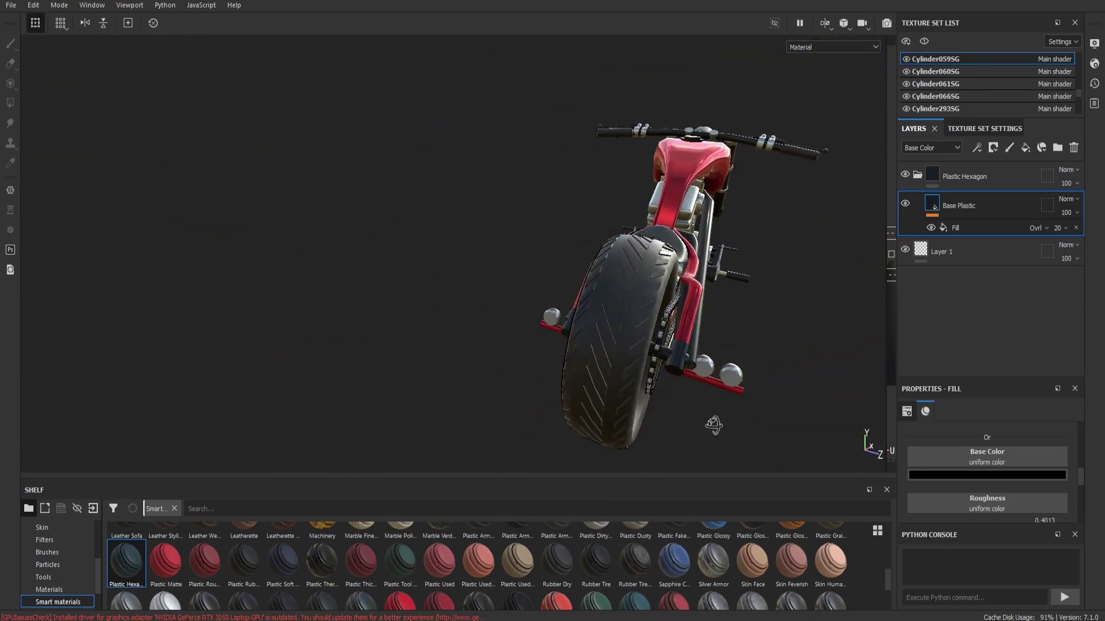
pyautogui.moveTo(714, 424)
pyautogui.keyDown('alt'); pyautogui.mouseDown()
pyautogui.moveTo(737, 493)
pyautogui.moveTo(760, 407)
pyautogui.moveTo(808, 440)
pyautogui.moveTo(943, 436)
pyautogui.mouseUp(); pyautogui.keyUp('alt')
pyautogui.moveTo(548, 375)
pyautogui.keyDown('alt'); pyautogui.mouseDown()
pyautogui.moveTo(839, 348)
pyautogui.moveTo(796, 372)
pyautogui.mouseUp(); pyautogui.keyUp('alt')
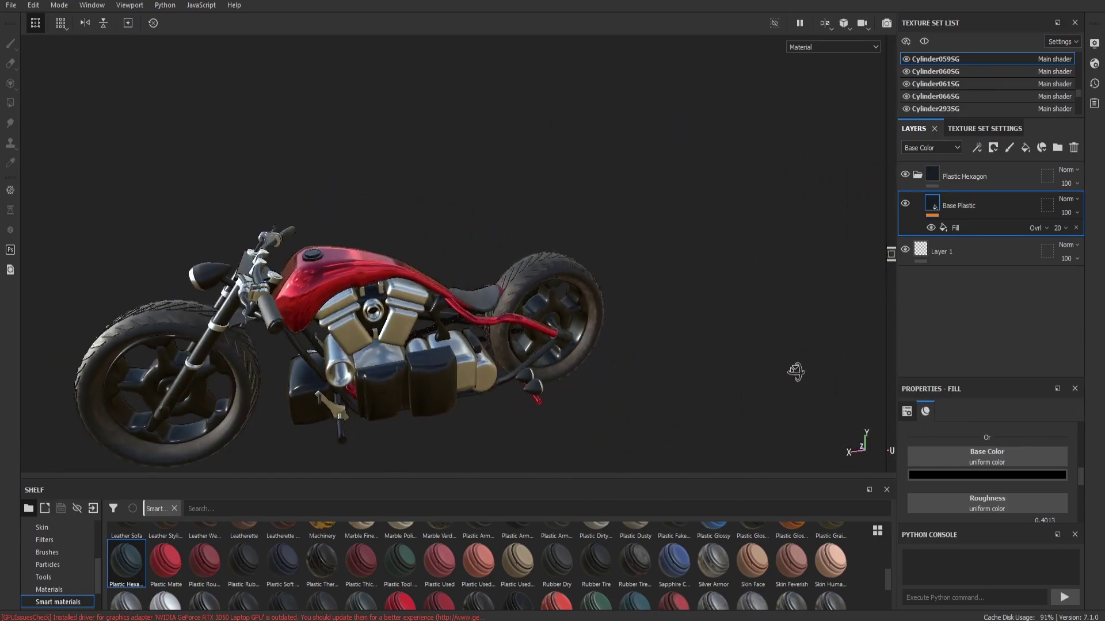
pyautogui.scroll(-2, 796, 377)
pyautogui.scroll(2, 418, 266)
pyautogui.scroll(2, 419, 266)
pyautogui.moveTo(528, 387)
pyautogui.keyDown('alt'); pyautogui.mouseDown()
pyautogui.moveTo(429, 451)
pyautogui.moveTo(708, 360)
pyautogui.moveTo(506, 385)
pyautogui.moveTo(463, 443)
pyautogui.moveTo(190, 451)
pyautogui.moveTo(177, 427)
pyautogui.moveTo(604, 357)
pyautogui.moveTo(638, 363)
pyautogui.moveTo(599, 402)
pyautogui.moveTo(689, 378)
pyautogui.moveTo(809, 390)
pyautogui.mouseUp(); pyautogui.keyUp('alt')
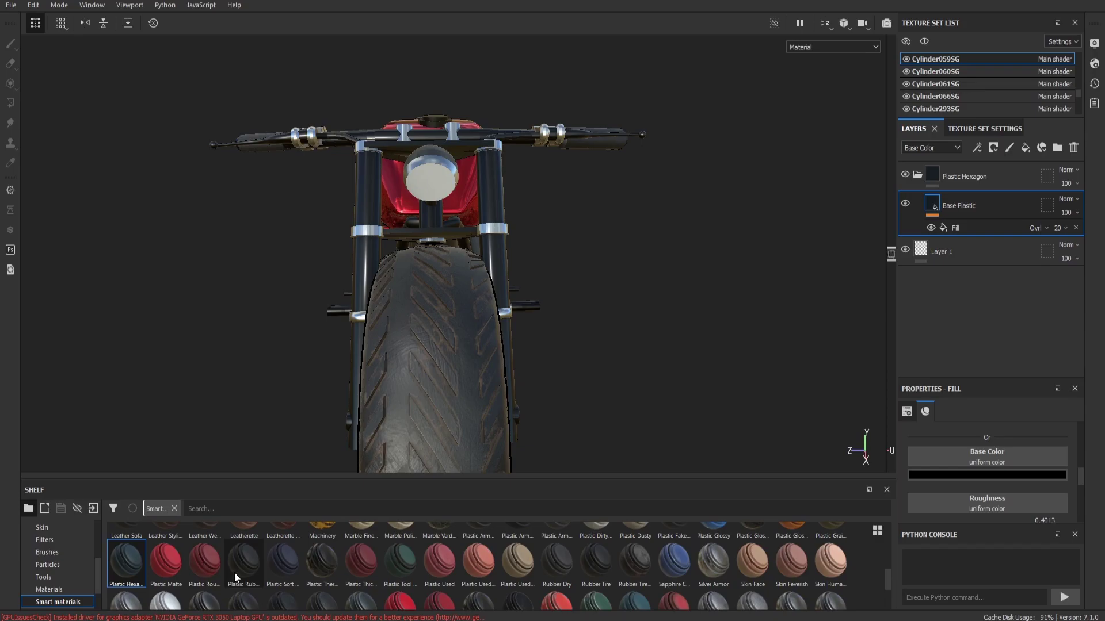
pyautogui.moveTo(165, 601); pyautogui.dragTo(422, 187)
pyautogui.scroll(3, 422, 188)
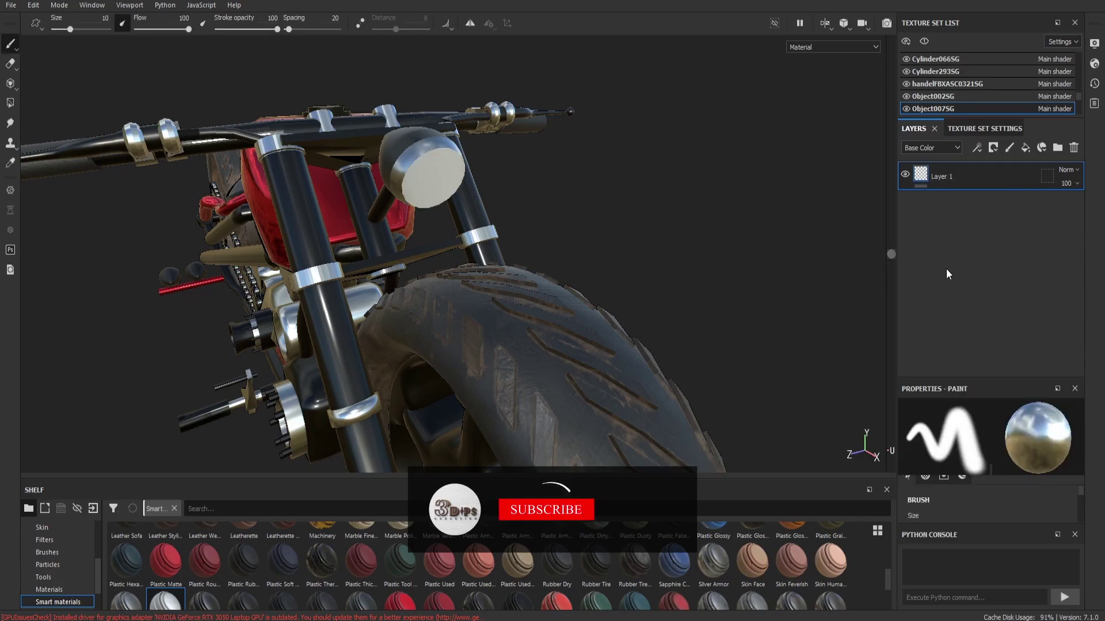
# Add a fill layer to the headlight with yellow Base Color and yellow Emissive
pyautogui.click(1024, 148)
pyautogui.scroll(-3, 998, 471)
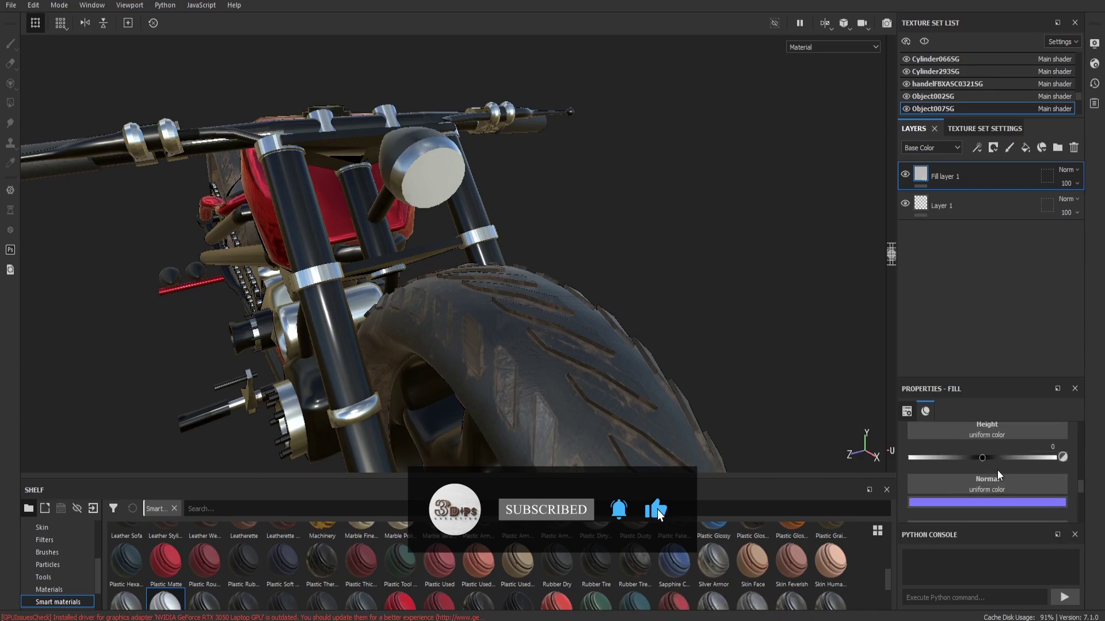
pyautogui.scroll(-3, 998, 471)
pyautogui.scroll(-2, 996, 470)
pyautogui.scroll(-2, 996, 470)
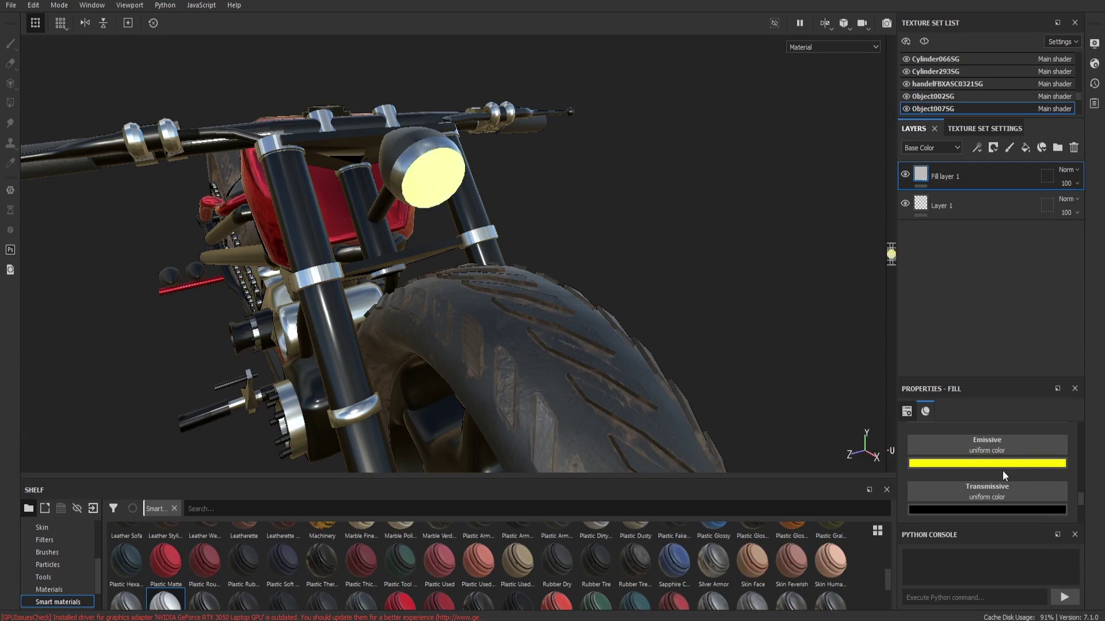
pyautogui.scroll(-3, 987, 475)
pyautogui.scroll(-3, 987, 475)
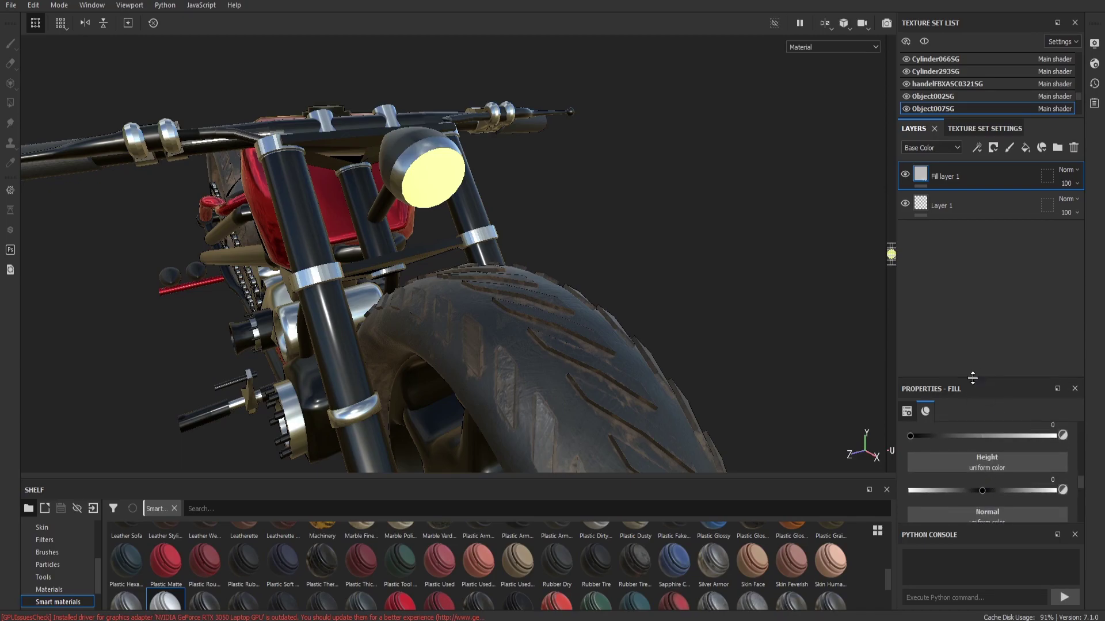
pyautogui.moveTo(972, 378); pyautogui.dragTo(973, 236)
pyautogui.scroll(2, 1007, 422)
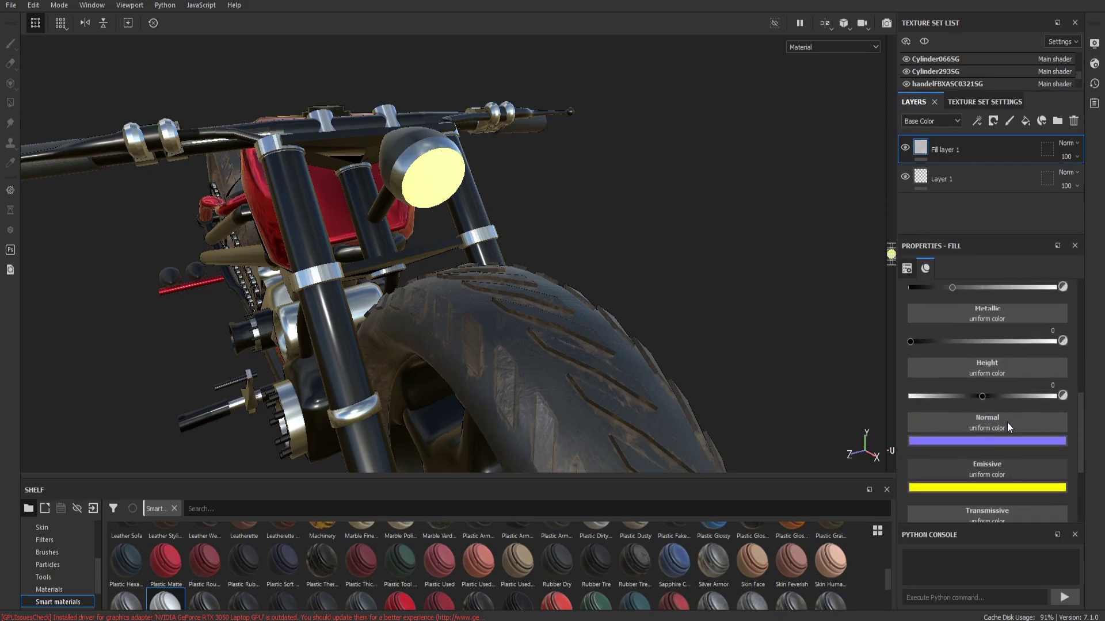
pyautogui.scroll(3, 1007, 423)
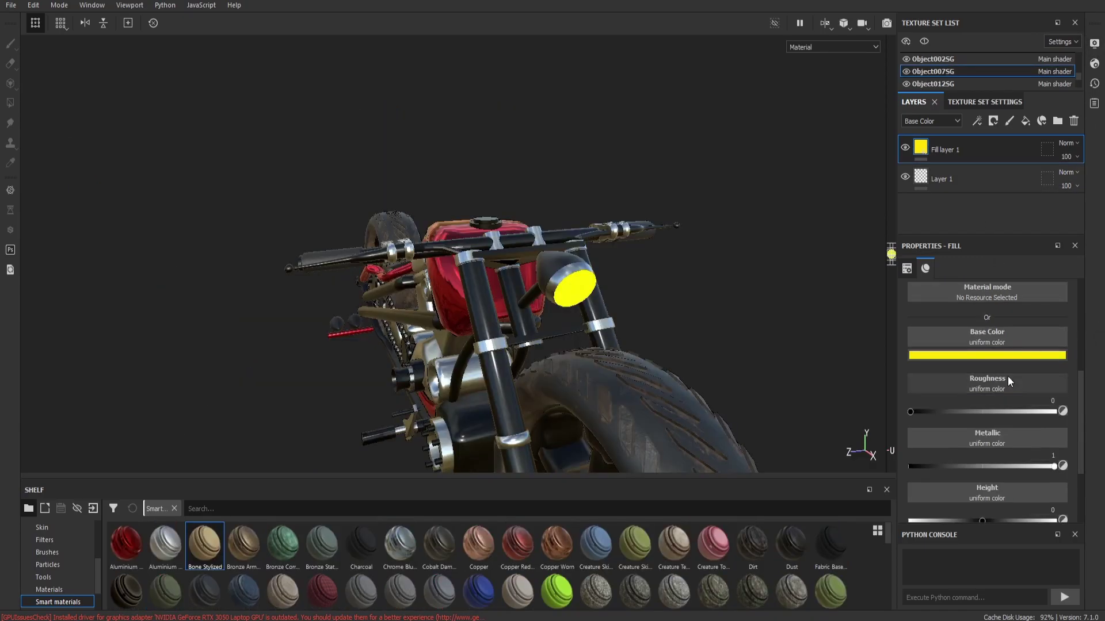
pyautogui.scroll(-3, 1007, 376)
pyautogui.scroll(-1, 994, 430)
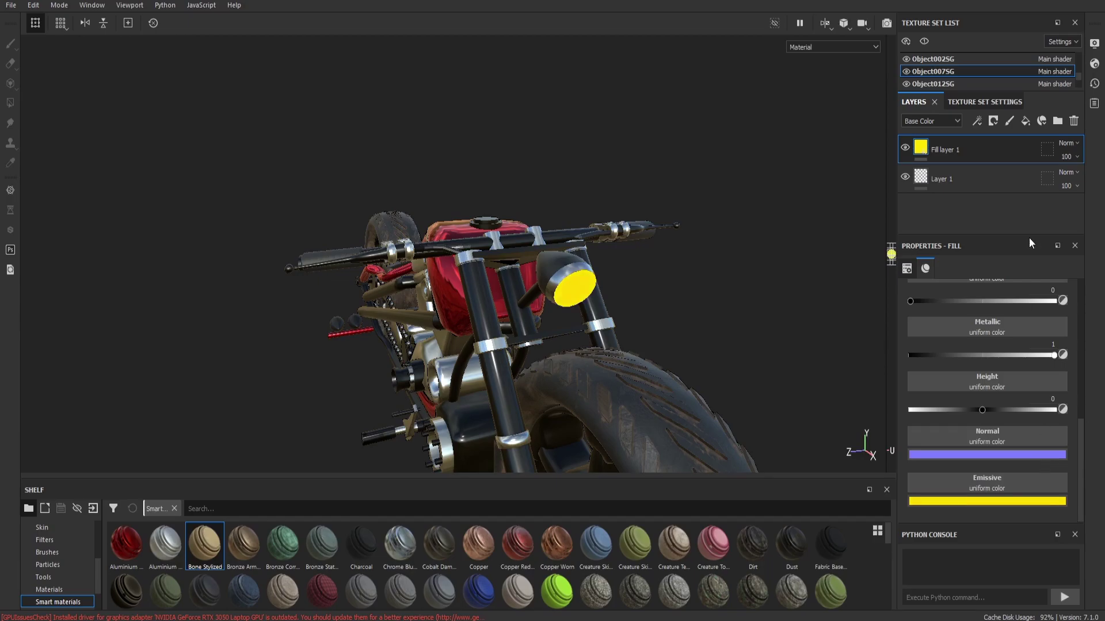
pyautogui.scroll(3, 962, 343)
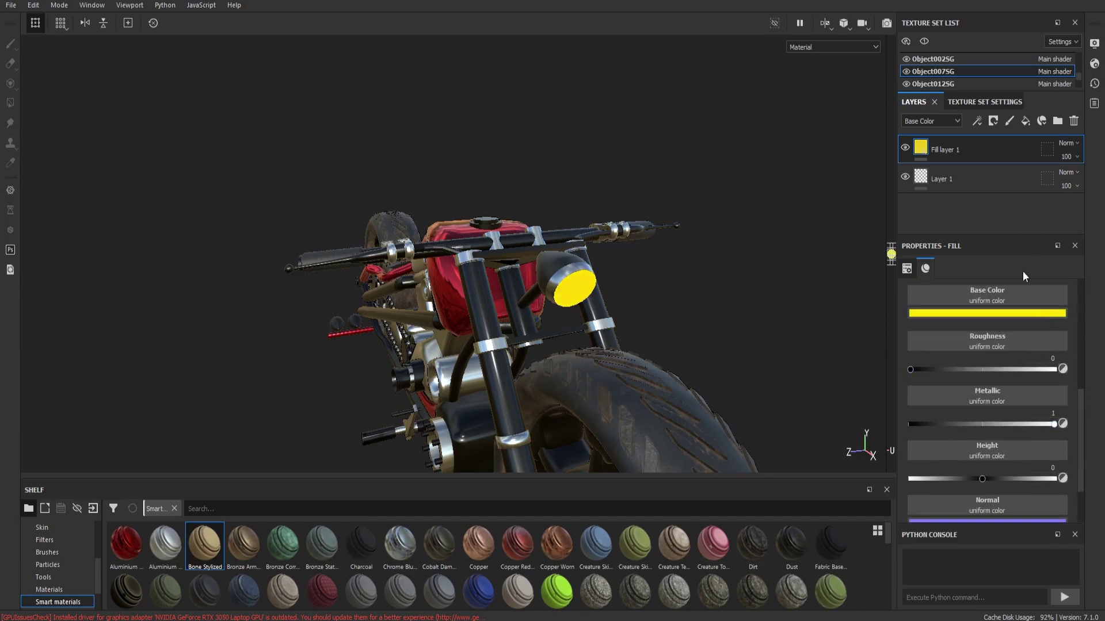
# Orbit and frame the motorcycle to review the yellow headlight
pyautogui.keyDown('alt'); pyautogui.moveTo(837, 262); pyautogui.dragTo(658, 295); pyautogui.keyUp('alt')
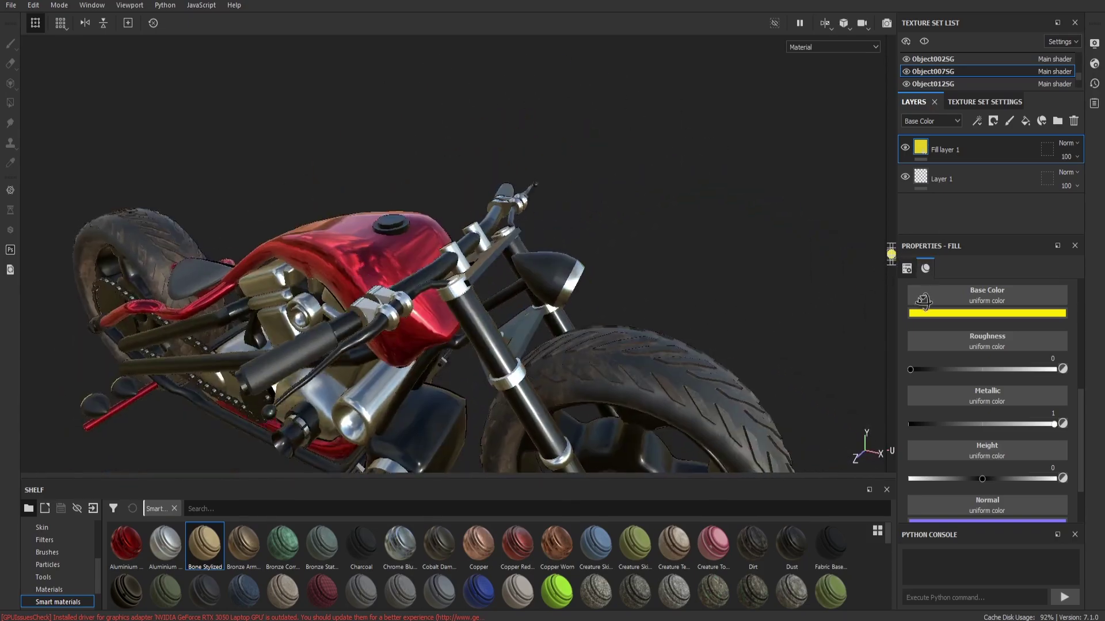
pyautogui.press('f')
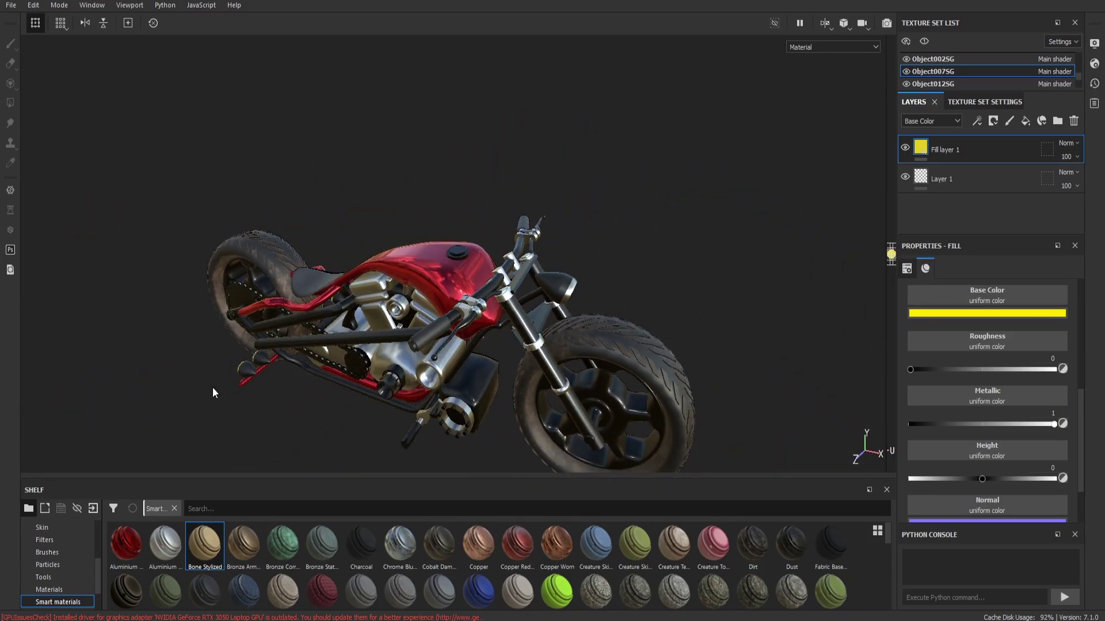
pyautogui.moveTo(212, 390)
pyautogui.keyDown('alt'); pyautogui.mouseDown()
pyautogui.moveTo(406, 325)
pyautogui.moveTo(320, 395)
pyautogui.moveTo(593, 365)
pyautogui.moveTo(471, 347)
pyautogui.mouseUp(); pyautogui.keyUp('alt')
pyautogui.scroll(3, 320, 395)
pyautogui.press('f')
pyautogui.scroll(3, 592, 365)
# Open a split 2D/3D view and briefly hide the yellow light discs to compare
pyautogui.click(471, 348)
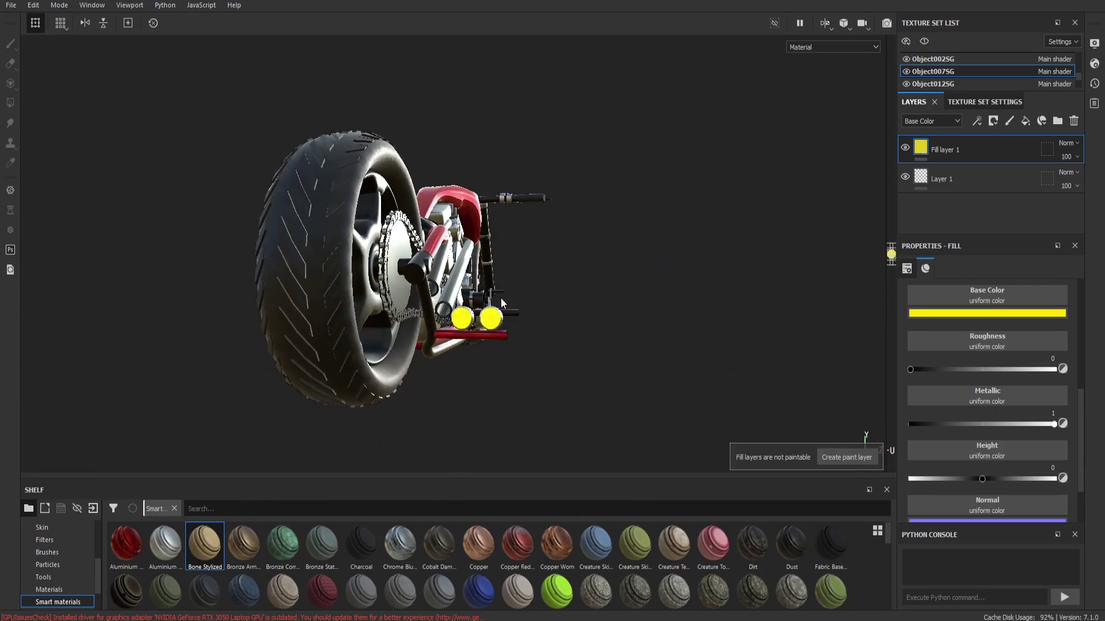
pyautogui.scroll(3, 501, 302)
pyautogui.keyDown('alt'); pyautogui.moveTo(501, 302); pyautogui.dragTo(94, 305); pyautogui.keyUp('alt')
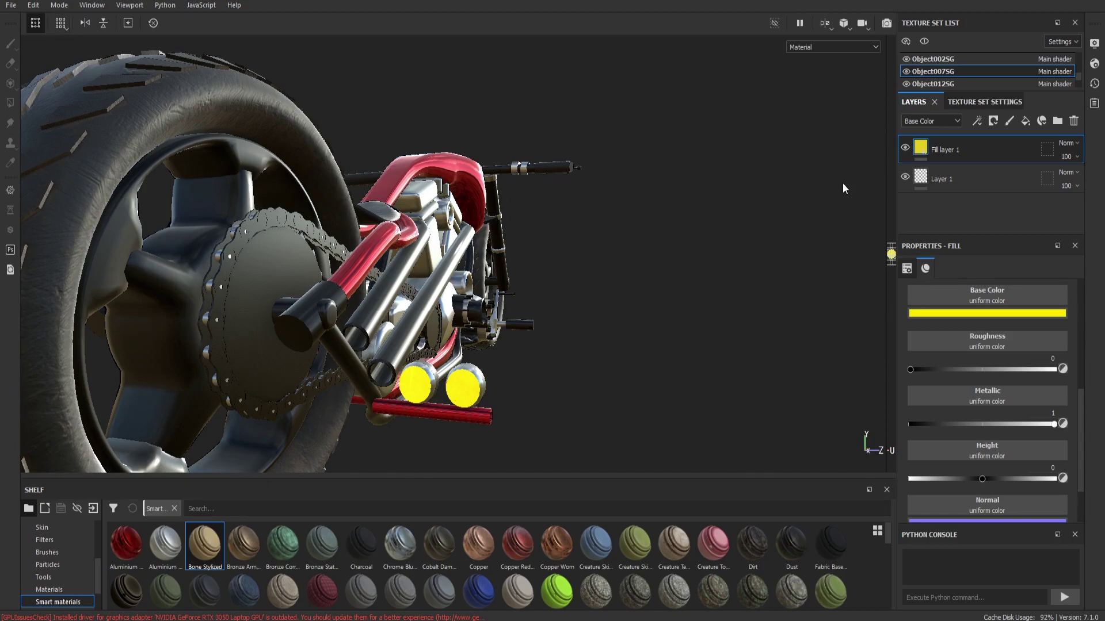
pyautogui.moveTo(891, 254); pyautogui.dragTo(846, 242)
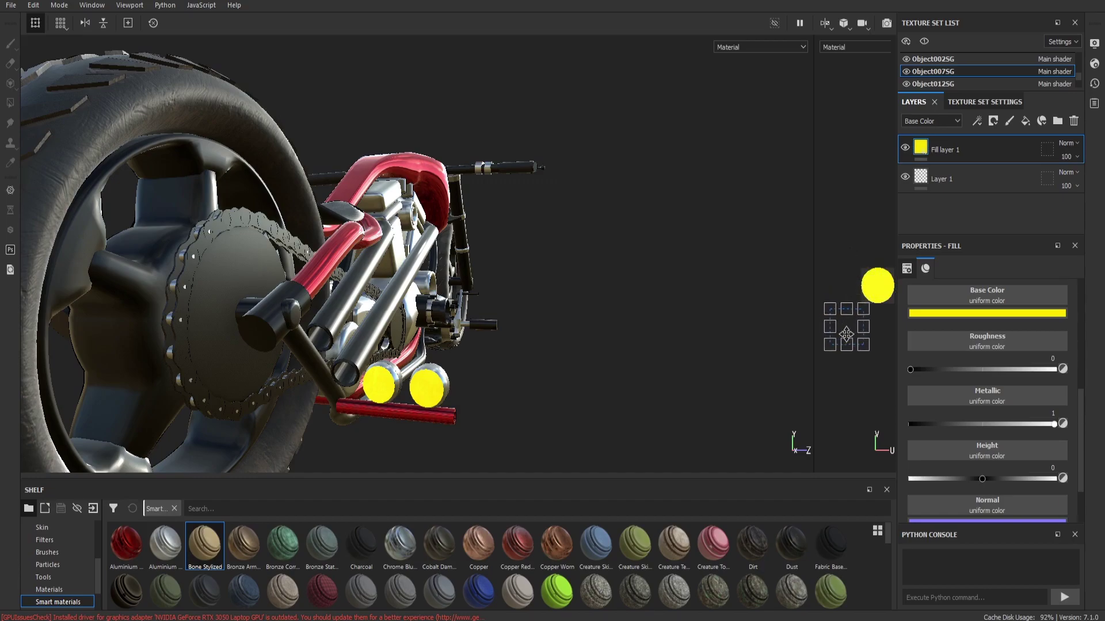
pyautogui.click(906, 72)
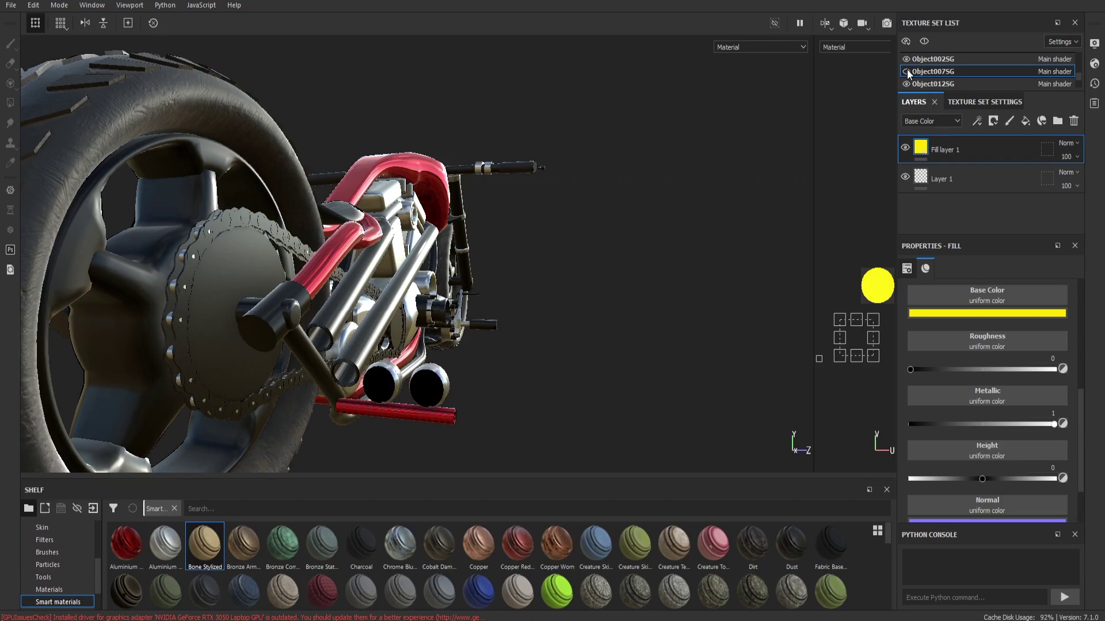
# Reframe the whole motorcycle and orbit toward a front three-quarter view
pyautogui.moveTo(599, 309)
pyautogui.keyDown('alt'); pyautogui.mouseDown()
pyautogui.moveTo(473, 384)
pyautogui.moveTo(767, 338)
pyautogui.moveTo(671, 365)
pyautogui.moveTo(823, 354)
pyautogui.moveTo(821, 370)
pyautogui.mouseUp(); pyautogui.keyUp('alt')
pyautogui.press('f')
pyautogui.scroll(2, 489, 262)
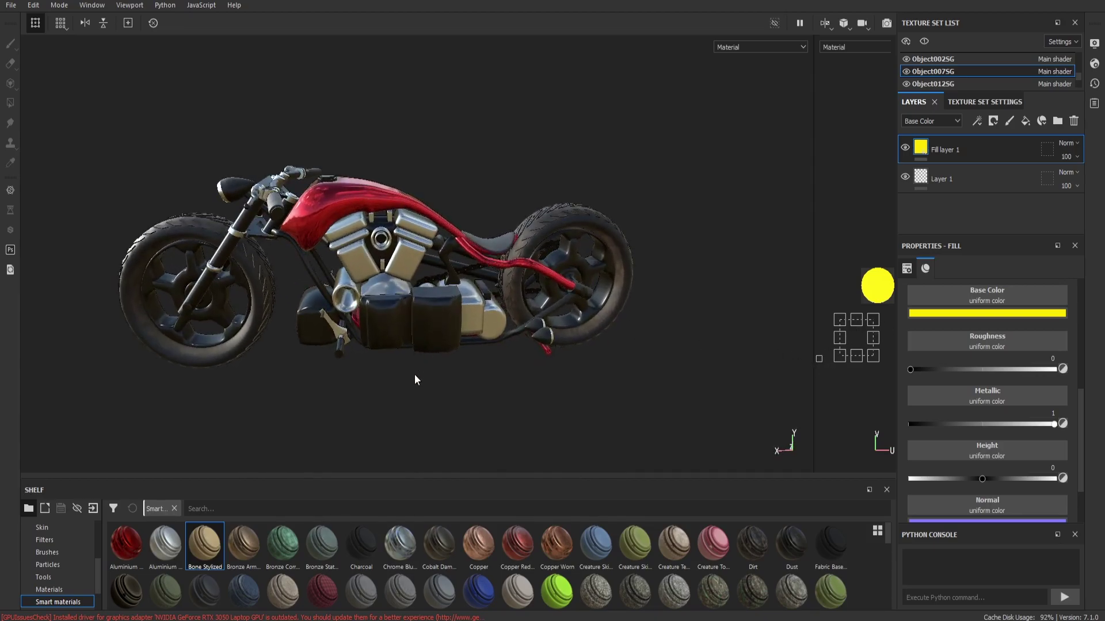
pyautogui.keyDown('alt'); pyautogui.moveTo(418, 380); pyautogui.dragTo(438, 388); pyautogui.keyUp('alt')
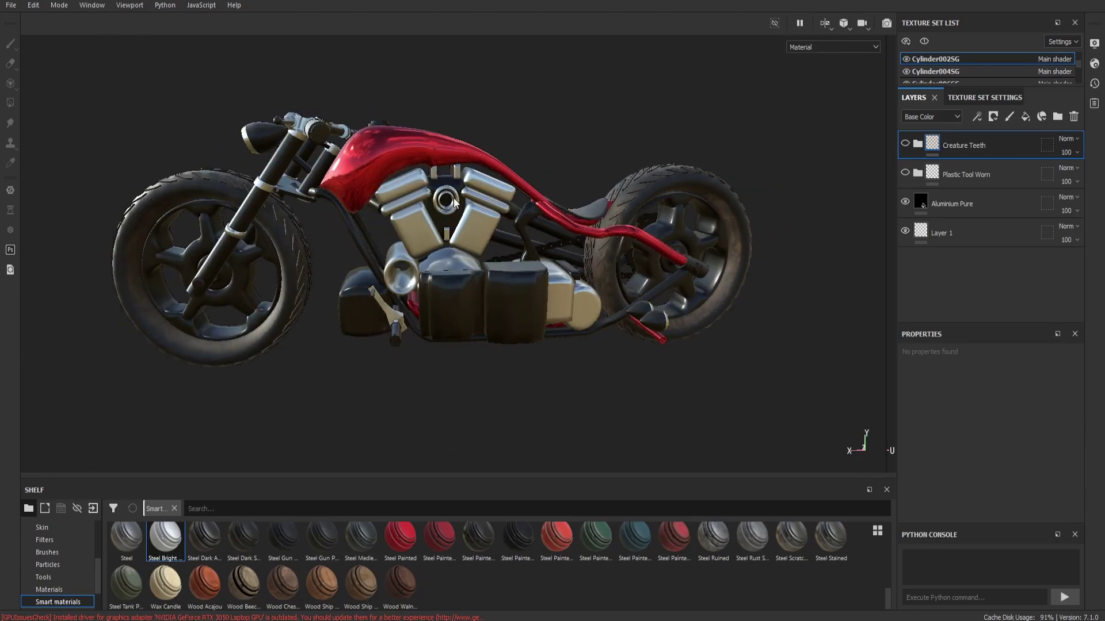
pyautogui.scroll(5, 453, 198)
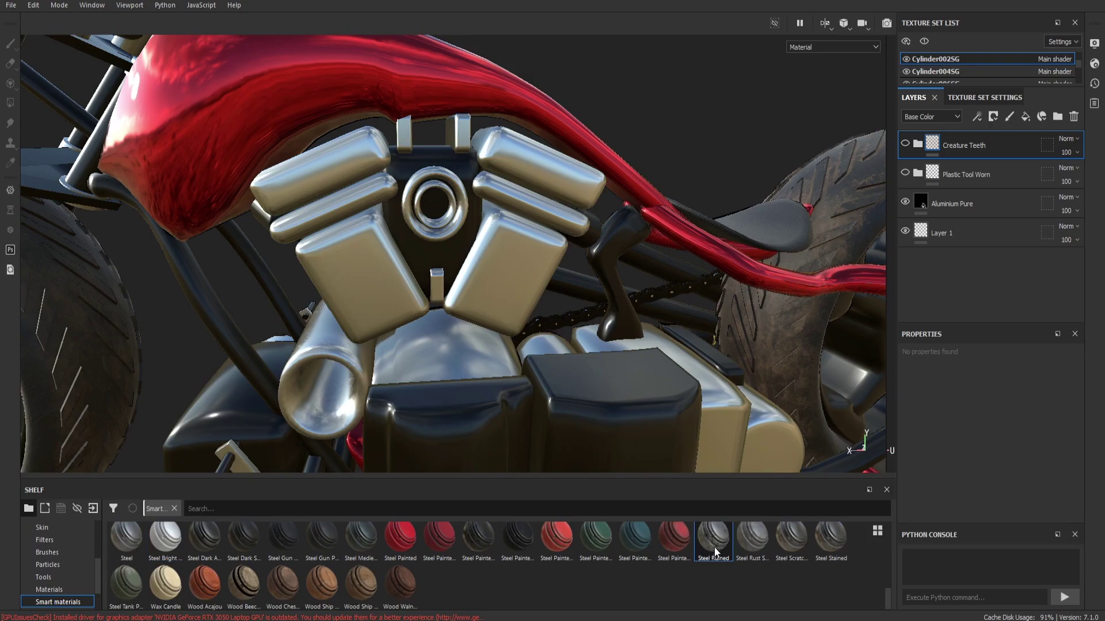
# Apply Steel Ruined to the engine head and hide its Dirt Occlusion, Edge Damage and Base layers
pyautogui.moveTo(713, 549); pyautogui.dragTo(566, 187)
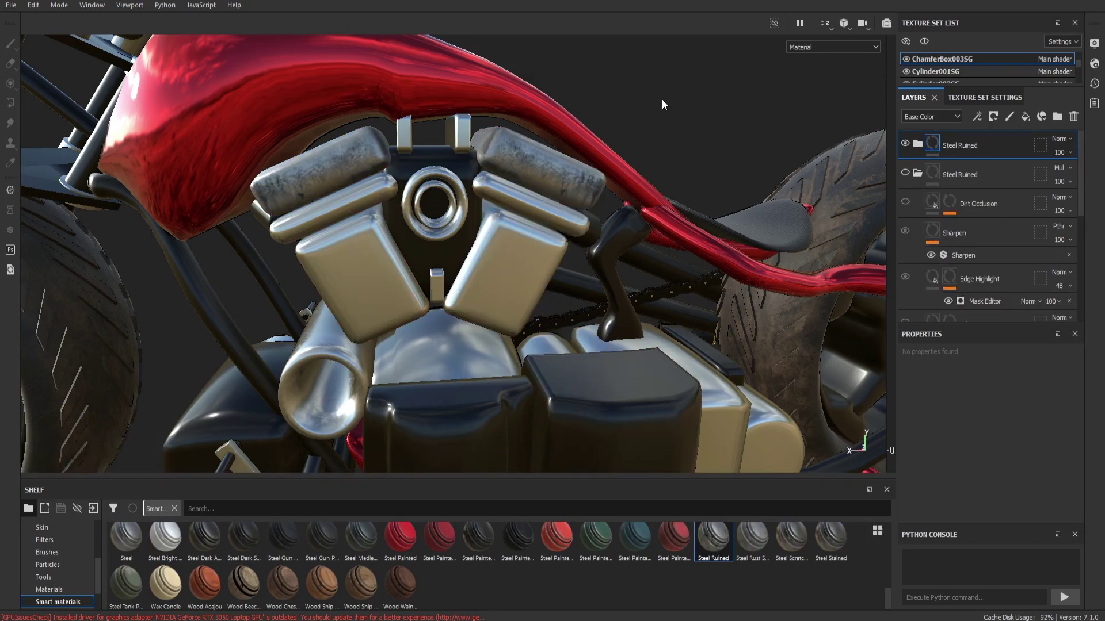
pyautogui.keyDown('alt'); pyautogui.moveTo(662, 98); pyautogui.dragTo(654, 122); pyautogui.keyUp('alt')
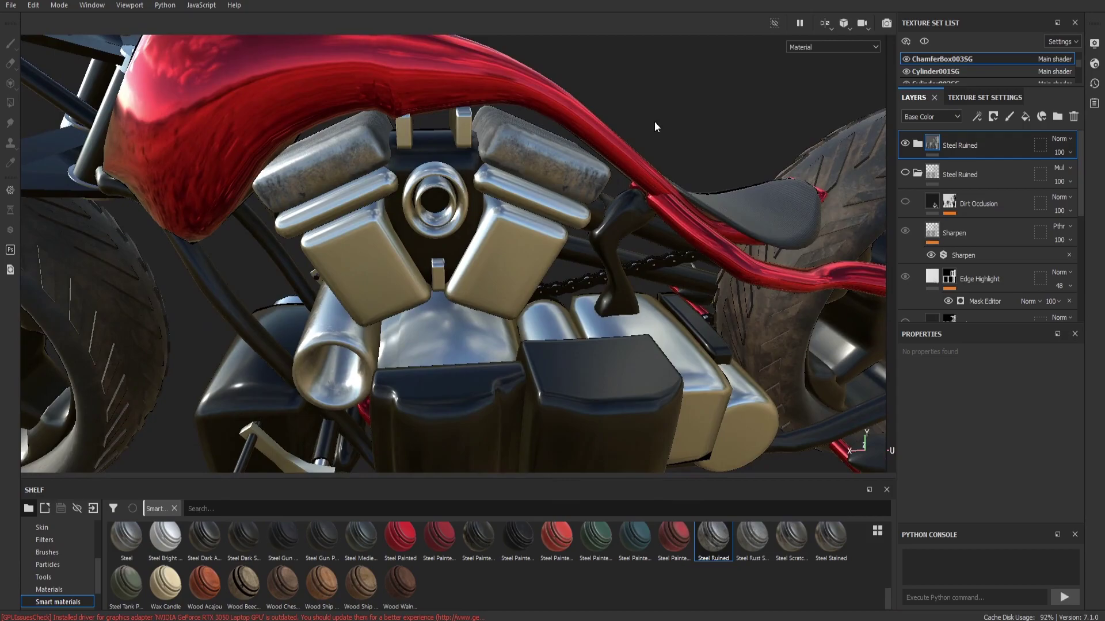
pyautogui.click(918, 144)
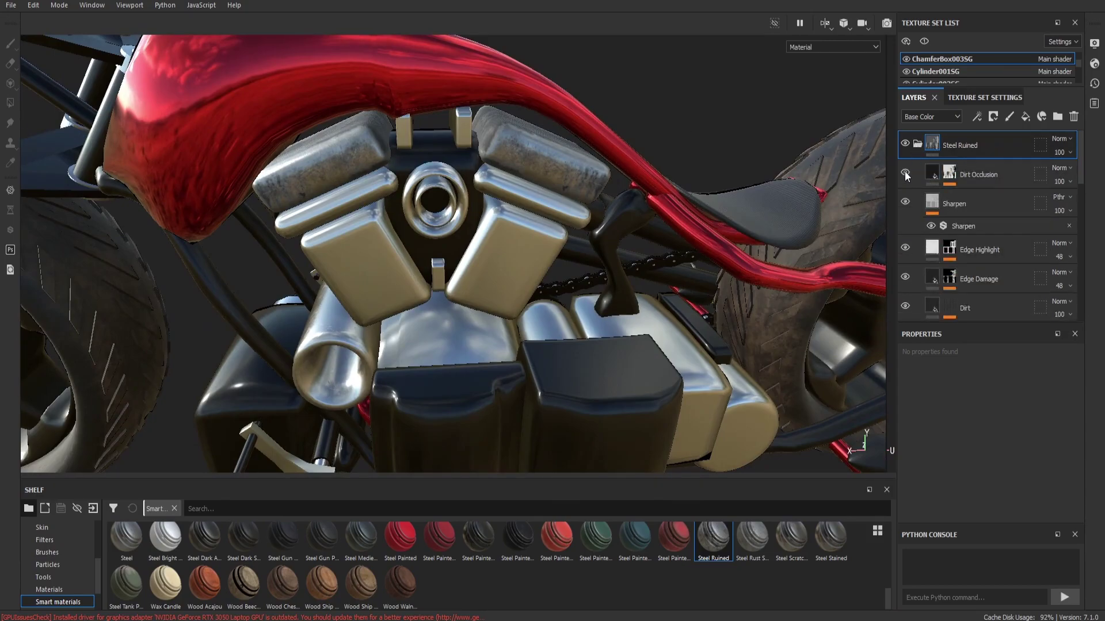
pyautogui.click(905, 173)
pyautogui.click(906, 280)
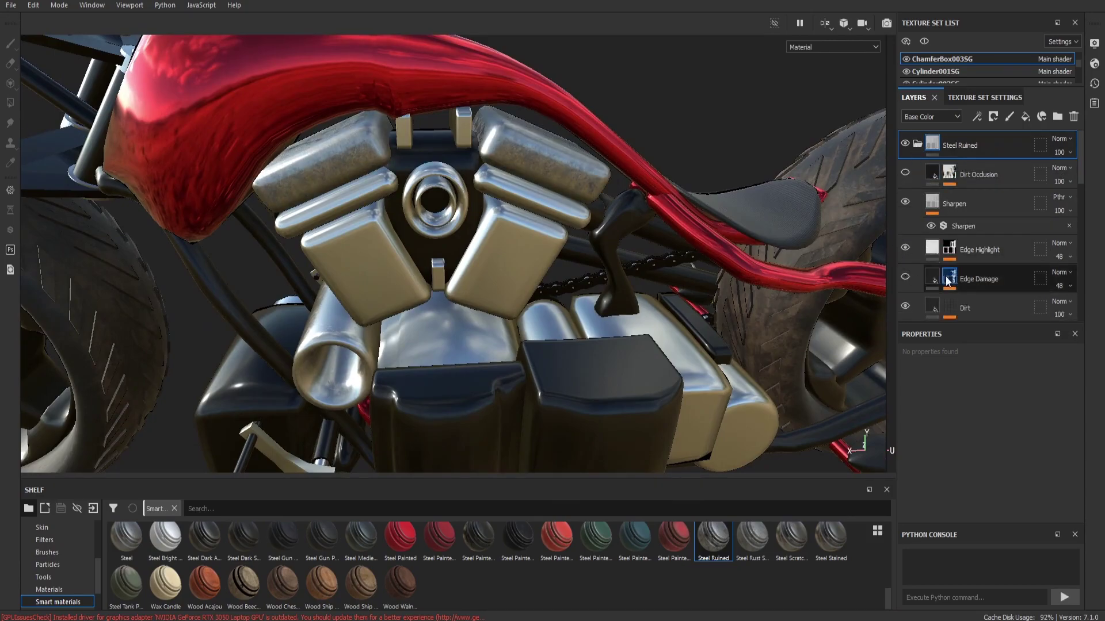
pyautogui.scroll(-3, 978, 275)
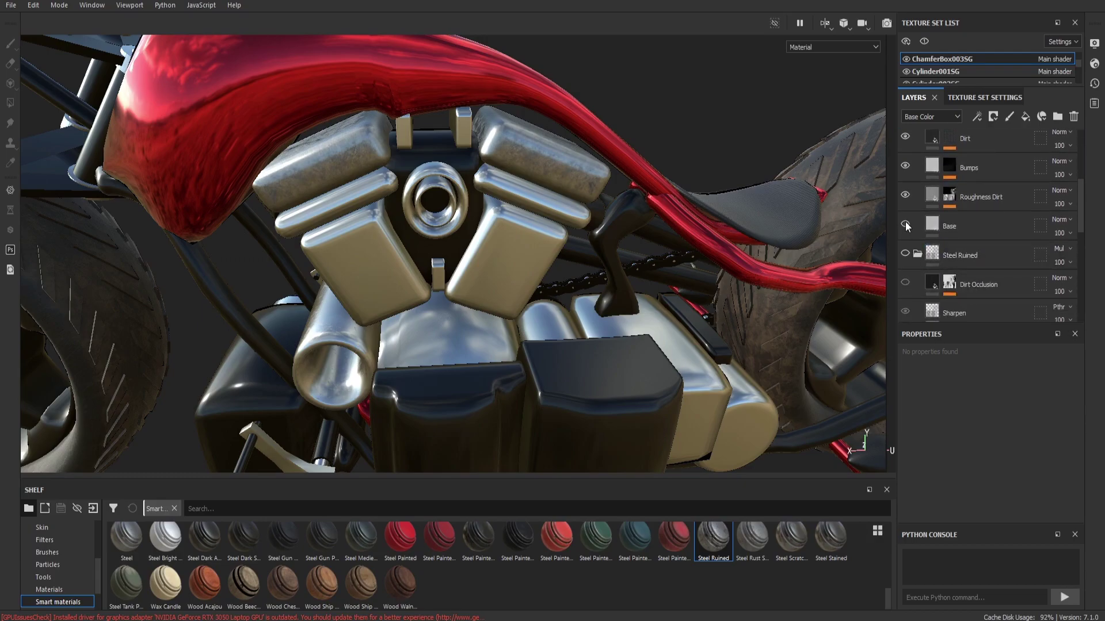
pyautogui.click(905, 225)
pyautogui.keyDown('alt'); pyautogui.moveTo(686, 131); pyautogui.dragTo(706, 142); pyautogui.keyUp('alt')
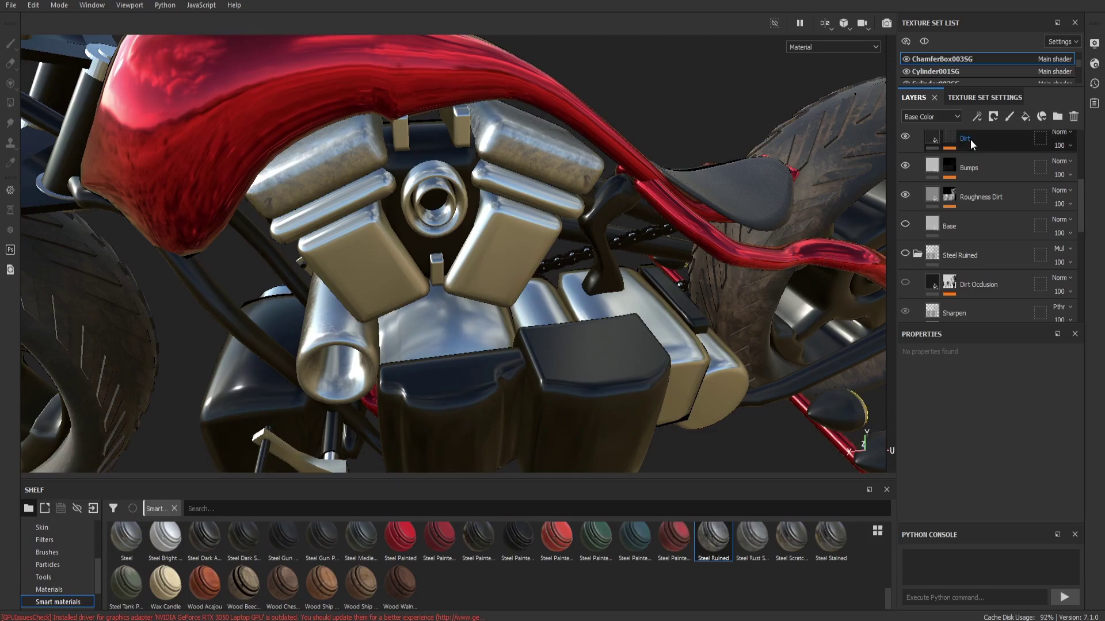
# Add a second Steel Ruined on top, collapse it, and bring Steel Painted onto the engine
pyautogui.moveTo(713, 538); pyautogui.dragTo(950, 241)
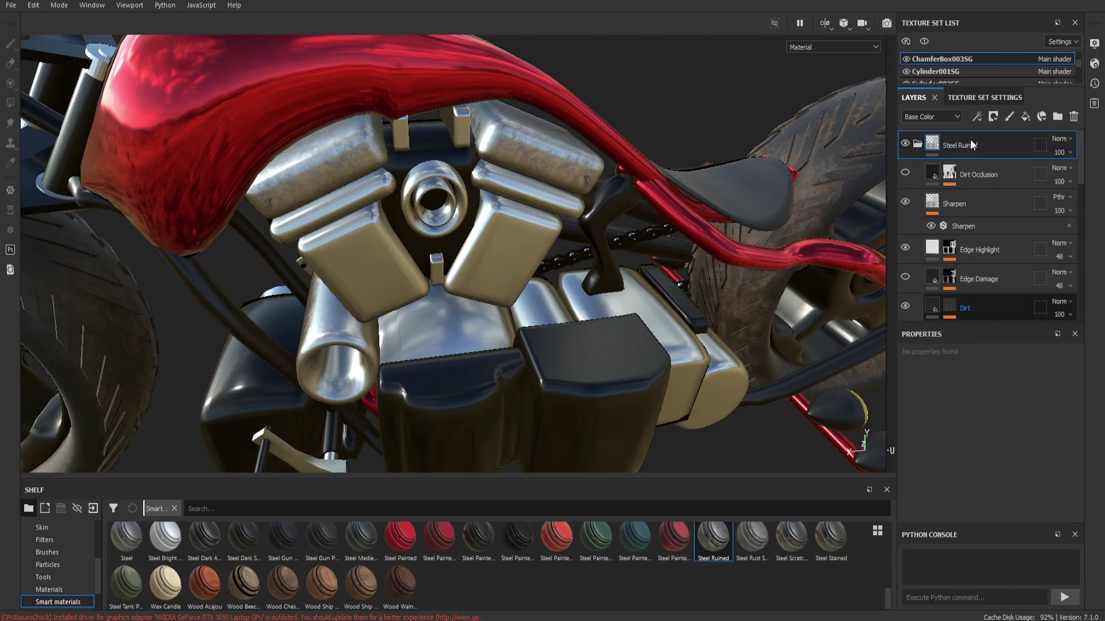
pyautogui.click(917, 172)
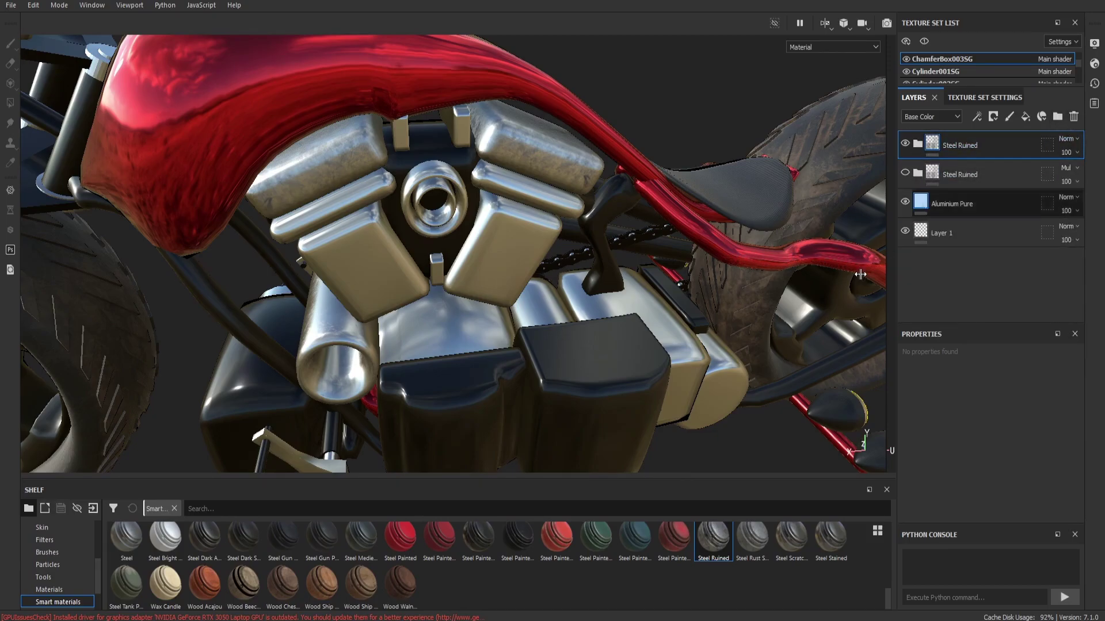
pyautogui.keyDown('alt'); pyautogui.moveTo(555, 275); pyautogui.dragTo(510, 288); pyautogui.keyUp('alt')
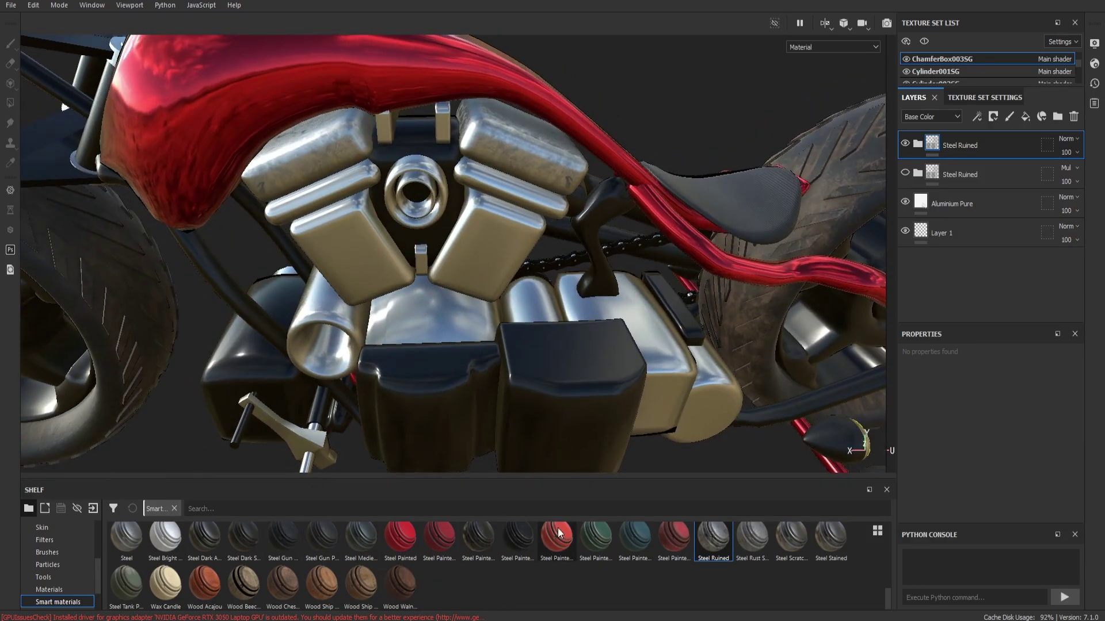
pyautogui.moveTo(519, 536); pyautogui.dragTo(470, 239)
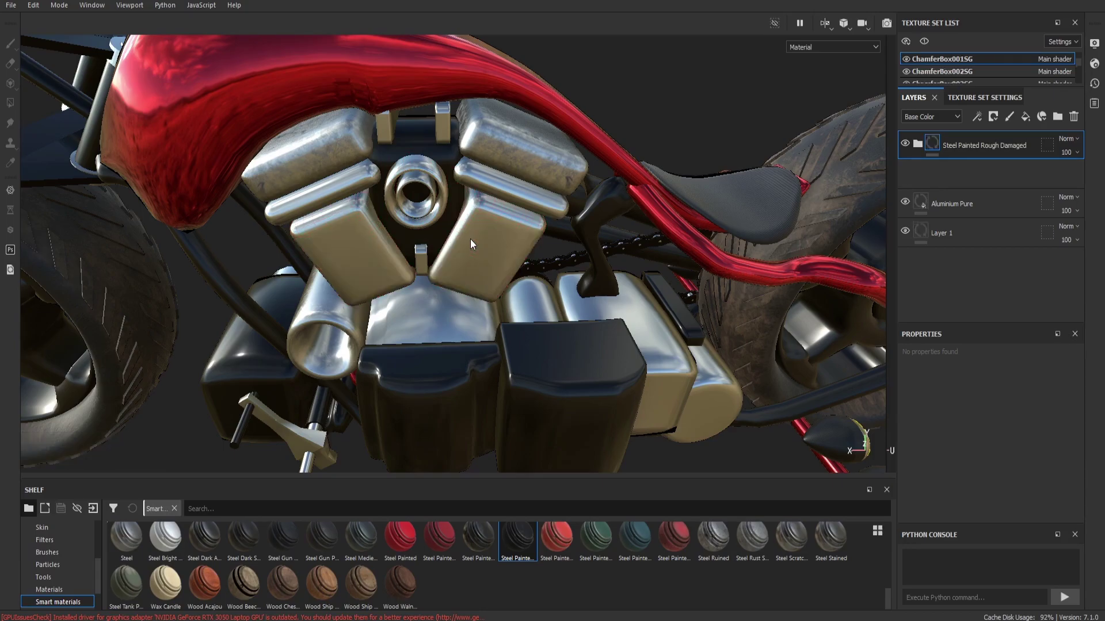
# Apply Steel Painted Rough Damaged to the engine and toggle its Metallic Paint, Base and Dirt layers
pyautogui.keyDown('alt'); pyautogui.moveTo(542, 282); pyautogui.dragTo(555, 250); pyautogui.keyUp('alt')
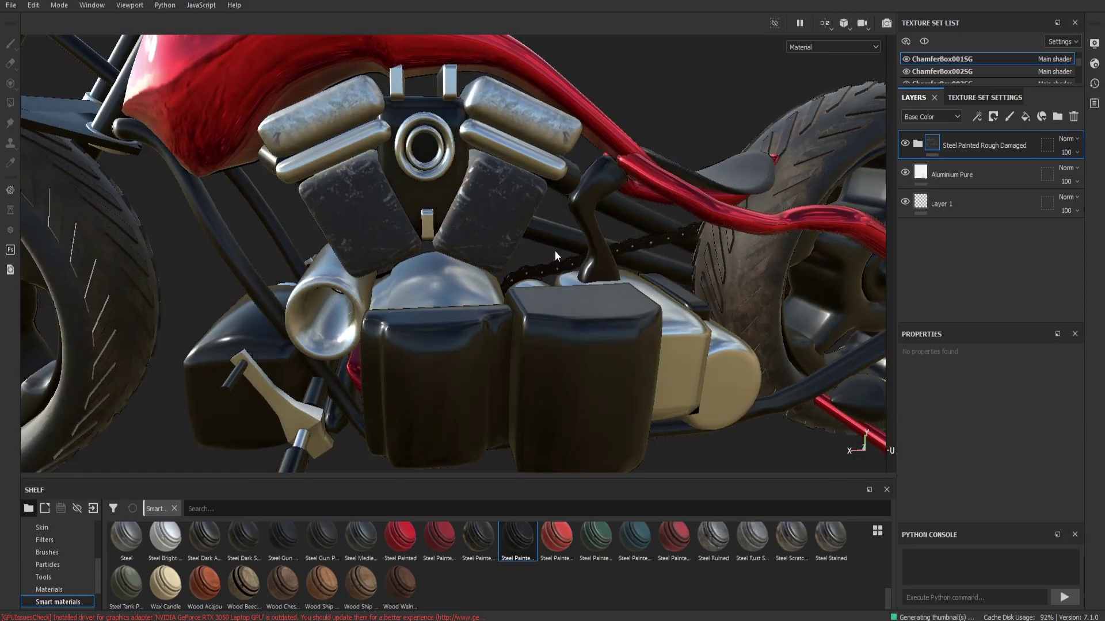
pyautogui.keyDown('alt'); pyautogui.moveTo(490, 216); pyautogui.dragTo(504, 242); pyautogui.keyUp('alt')
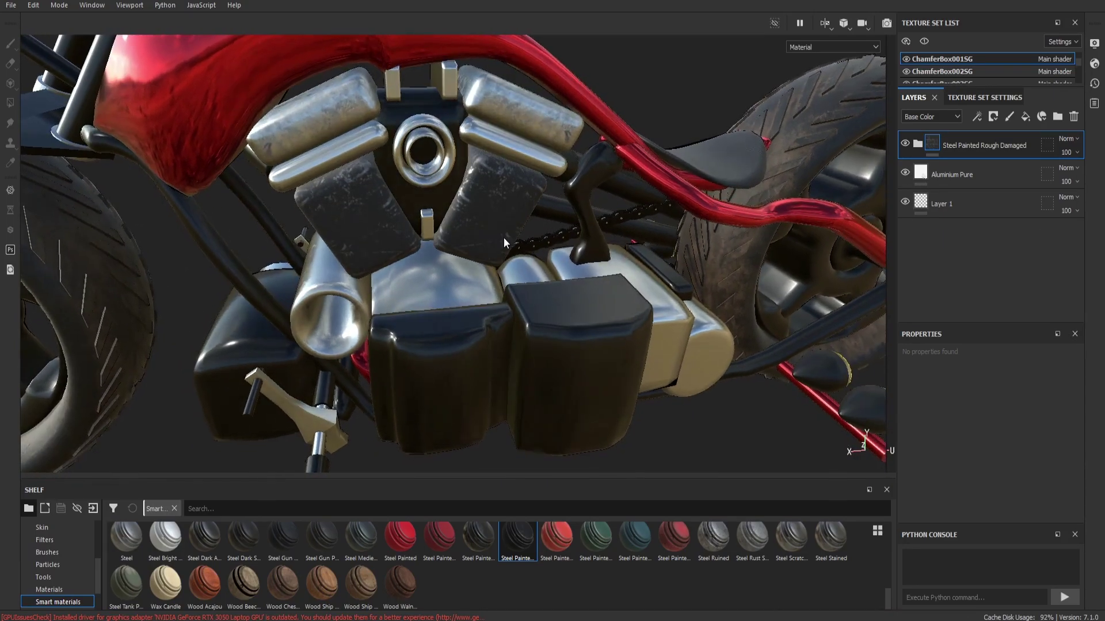
pyautogui.click(915, 142)
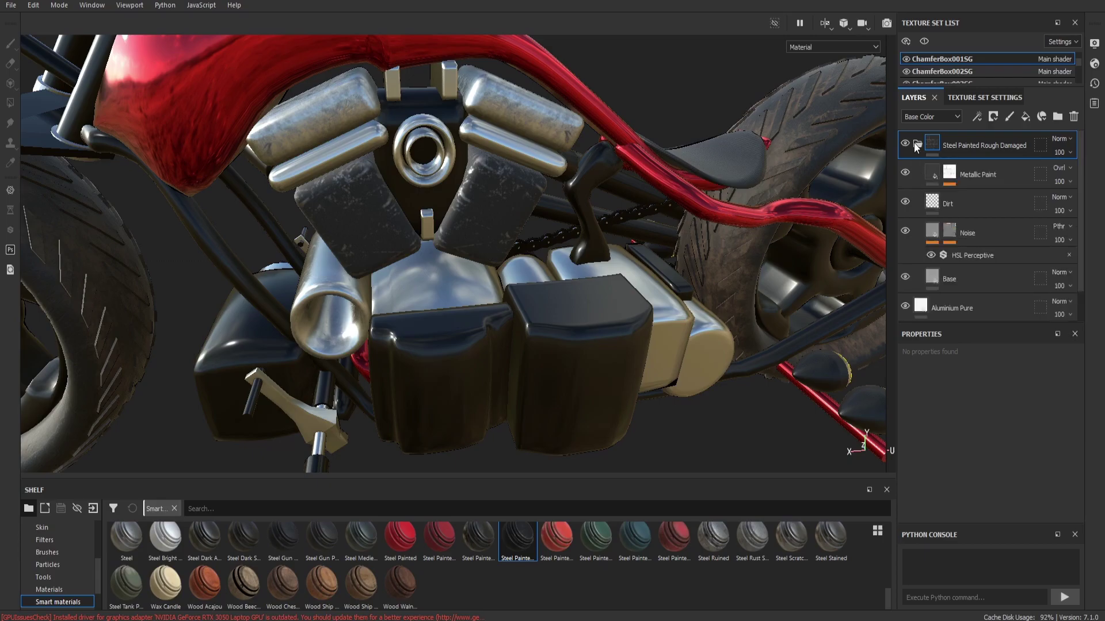
pyautogui.click(905, 173)
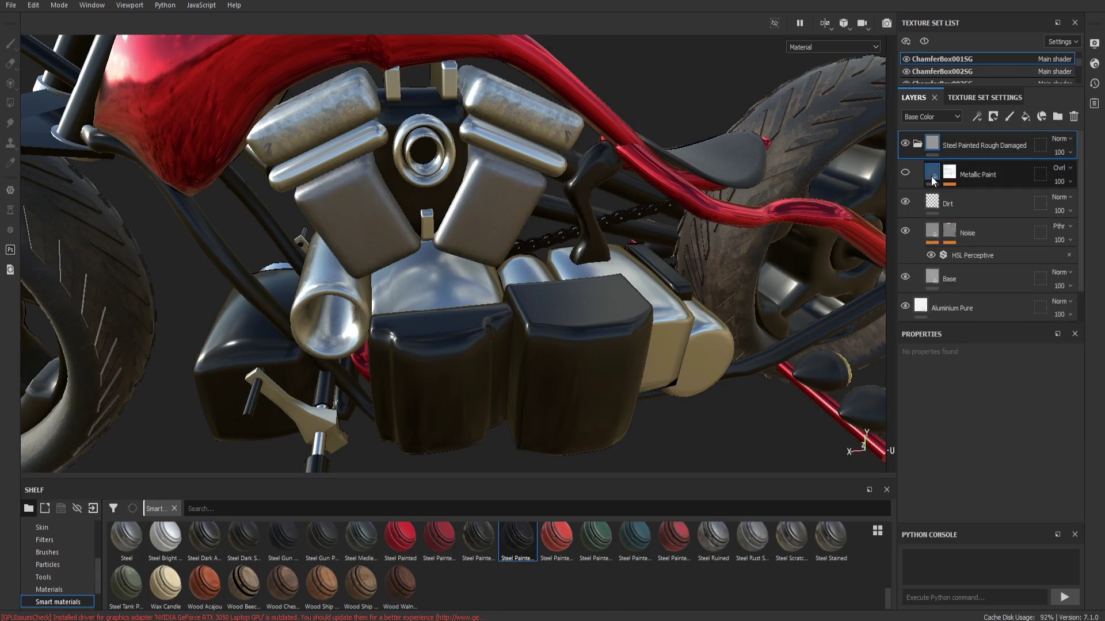
pyautogui.click(933, 178)
pyautogui.click(905, 279)
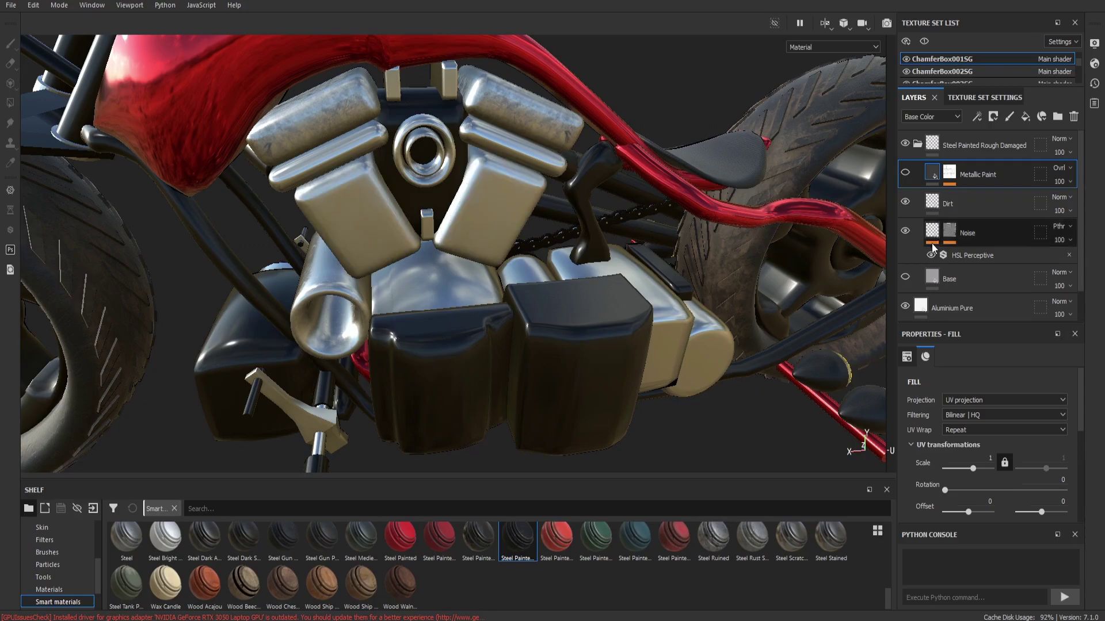
pyautogui.click(909, 211)
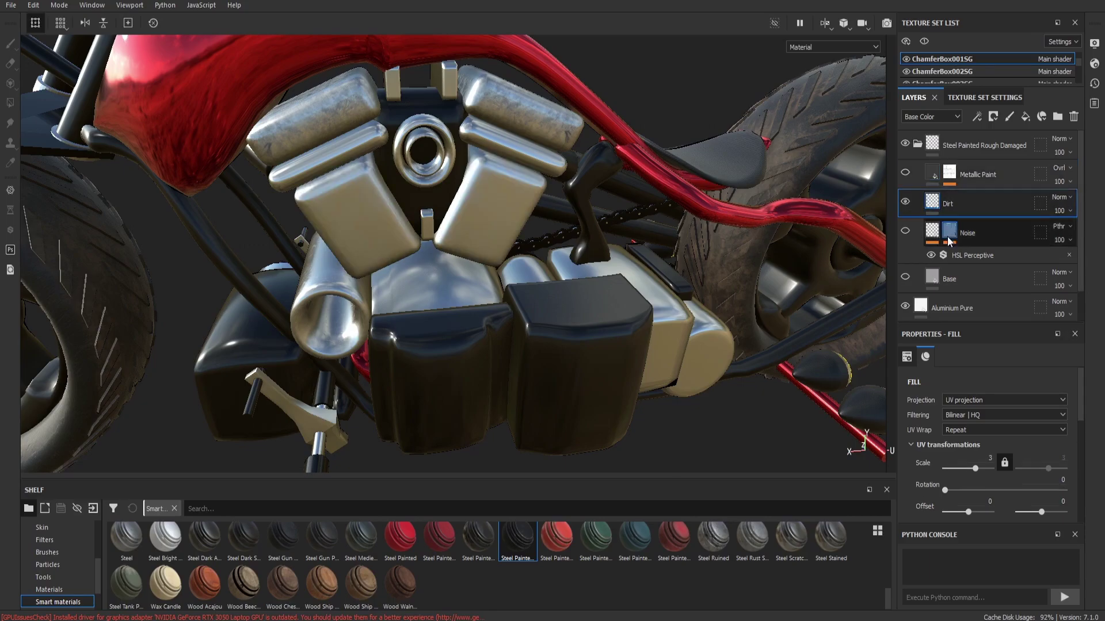
pyautogui.click(905, 172)
pyautogui.click(978, 175)
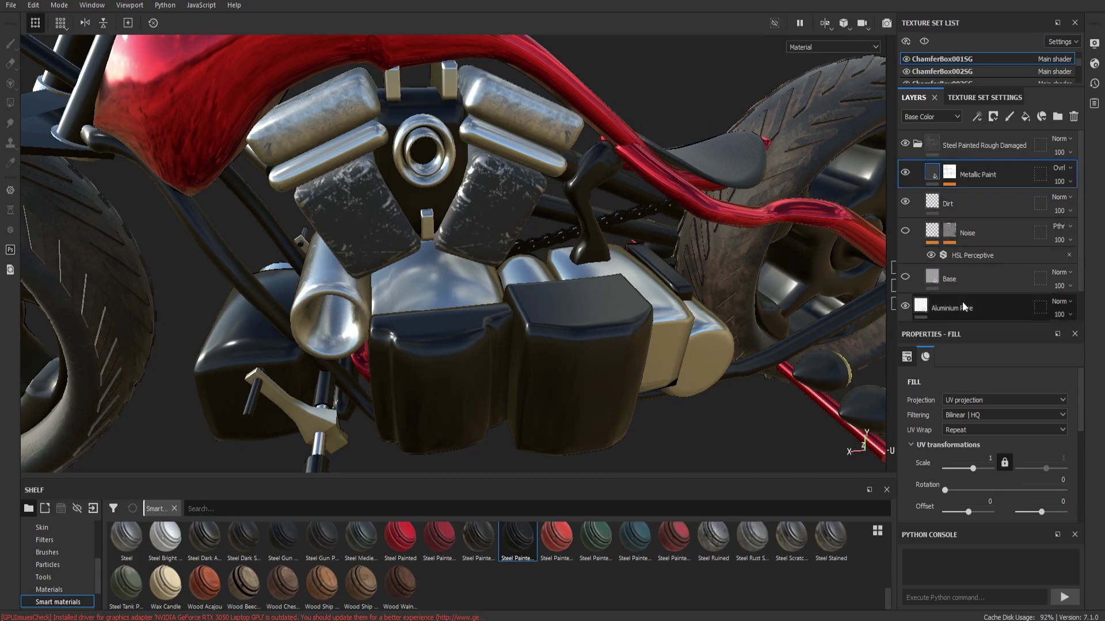
# Inspect the Metallic Paint mask's grunge effects and its Noise layer
pyautogui.scroll(-1, 914, 311)
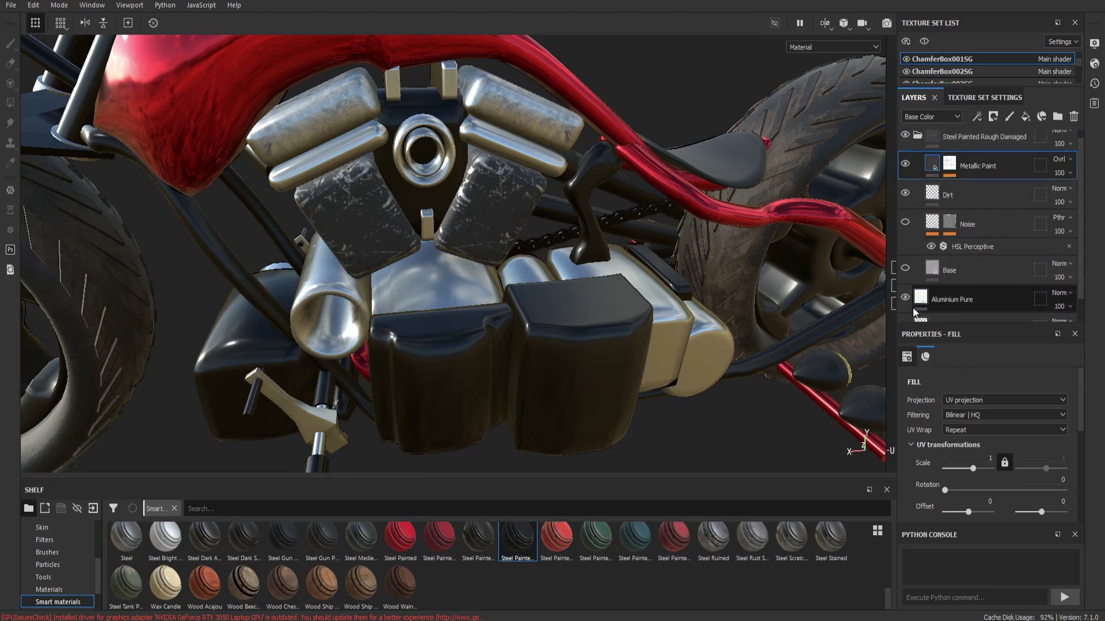
pyautogui.scroll(-2, 962, 464)
pyautogui.scroll(-2, 938, 444)
pyautogui.click(929, 444)
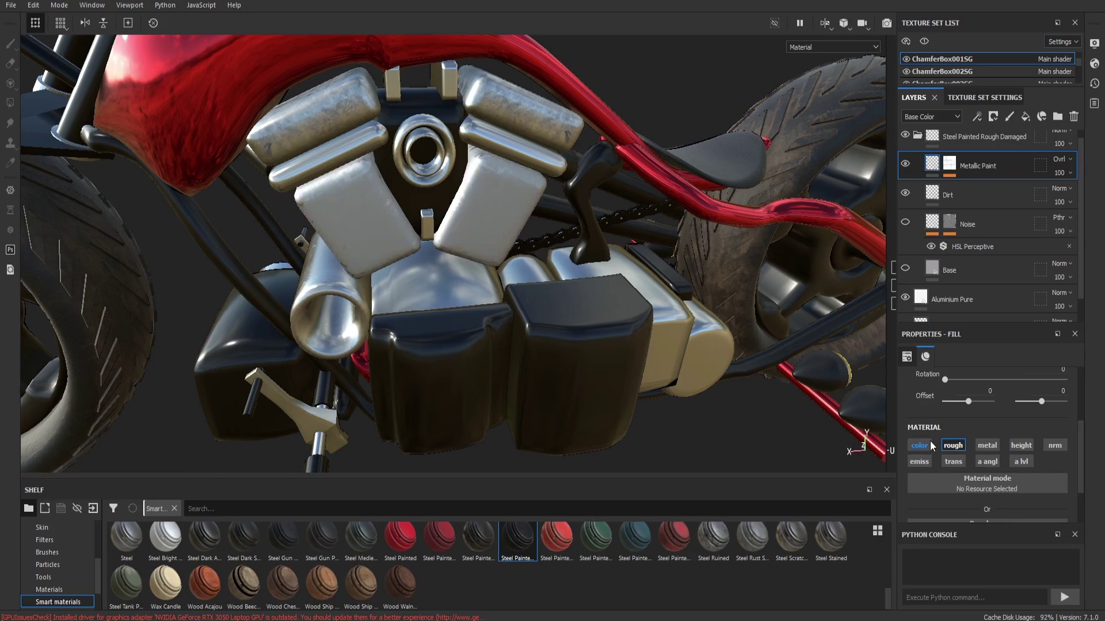
pyautogui.click(949, 164)
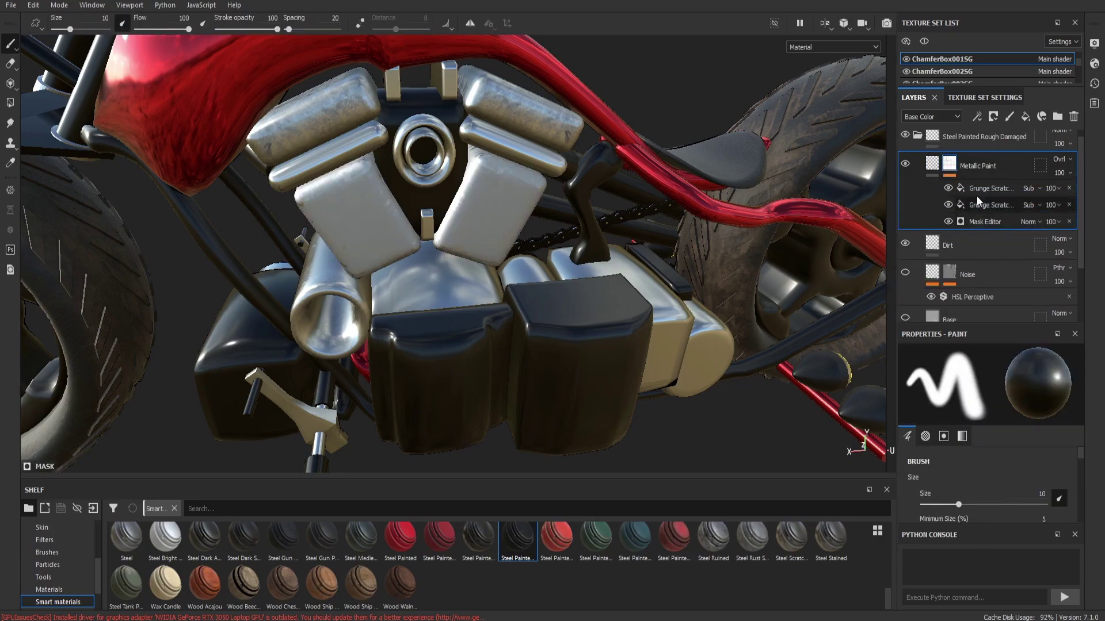
pyautogui.scroll(-2, 975, 189)
pyautogui.click(924, 227)
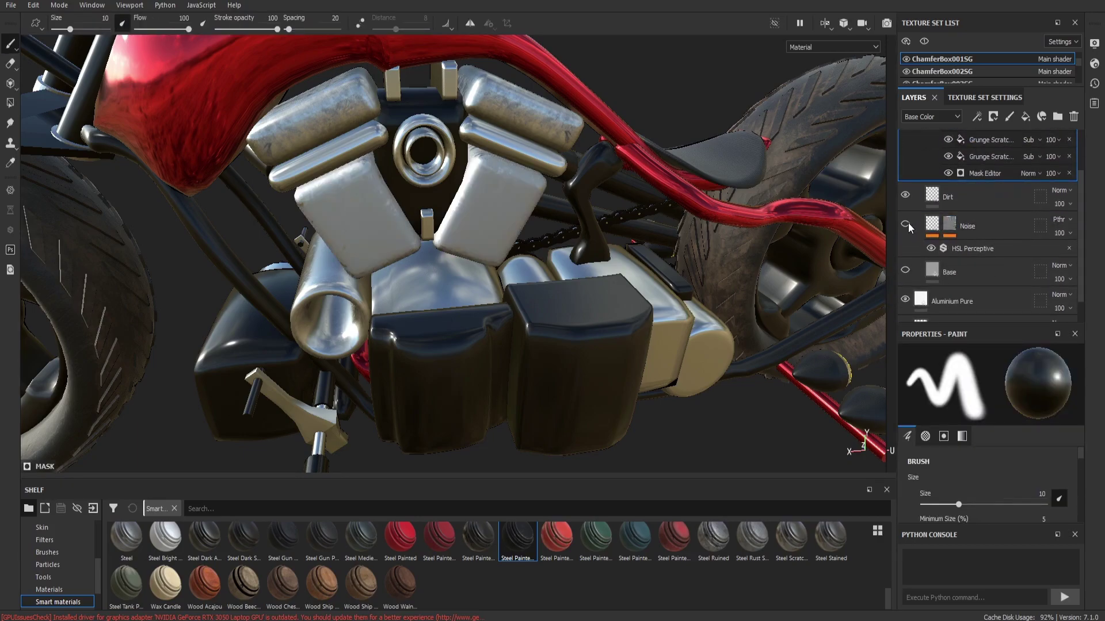
pyautogui.scroll(2, 908, 225)
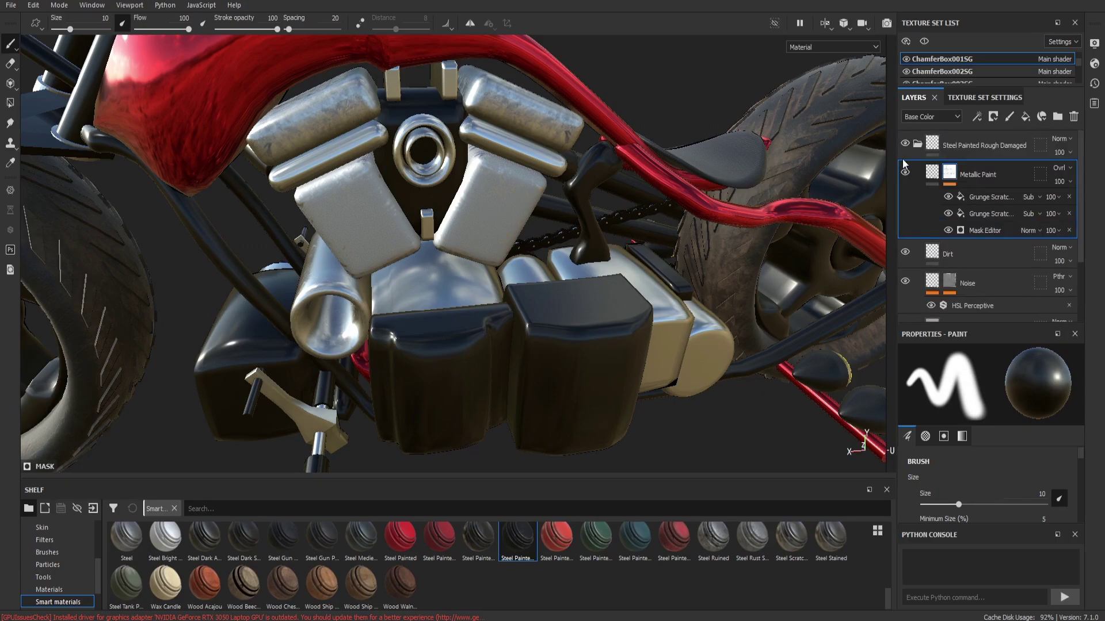
pyautogui.scroll(-3, 926, 212)
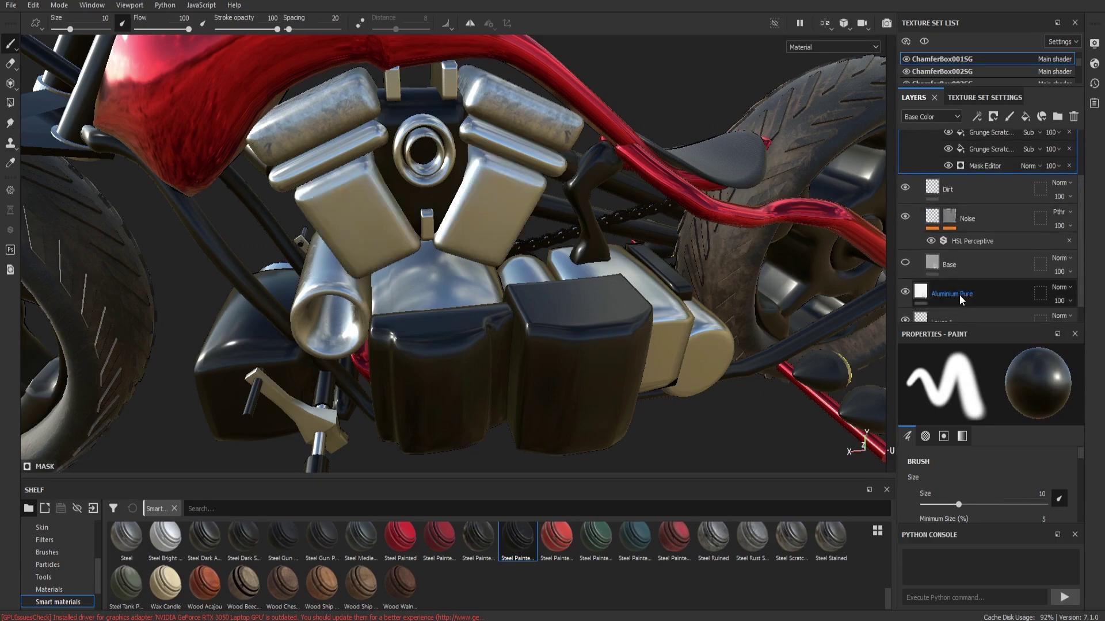
pyautogui.scroll(-2, 958, 295)
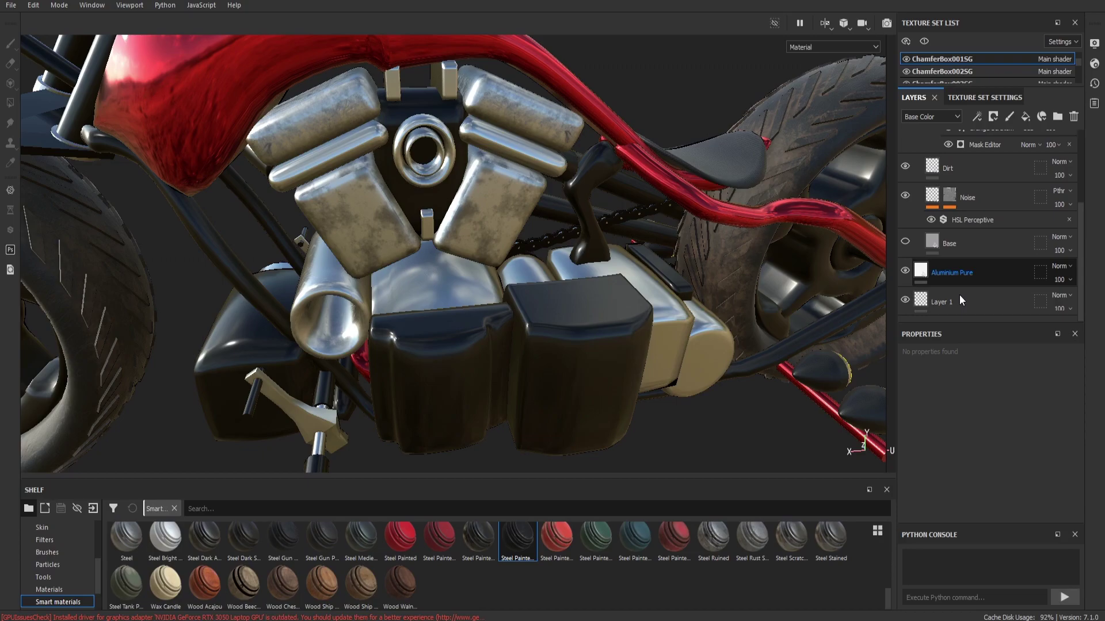
pyautogui.scroll(6, 959, 295)
# Delete the Metallic Paint, Dirt, Noise and Base sublayers, keeping the Steel Painted Rough Damaged folder
pyautogui.click(1072, 122)
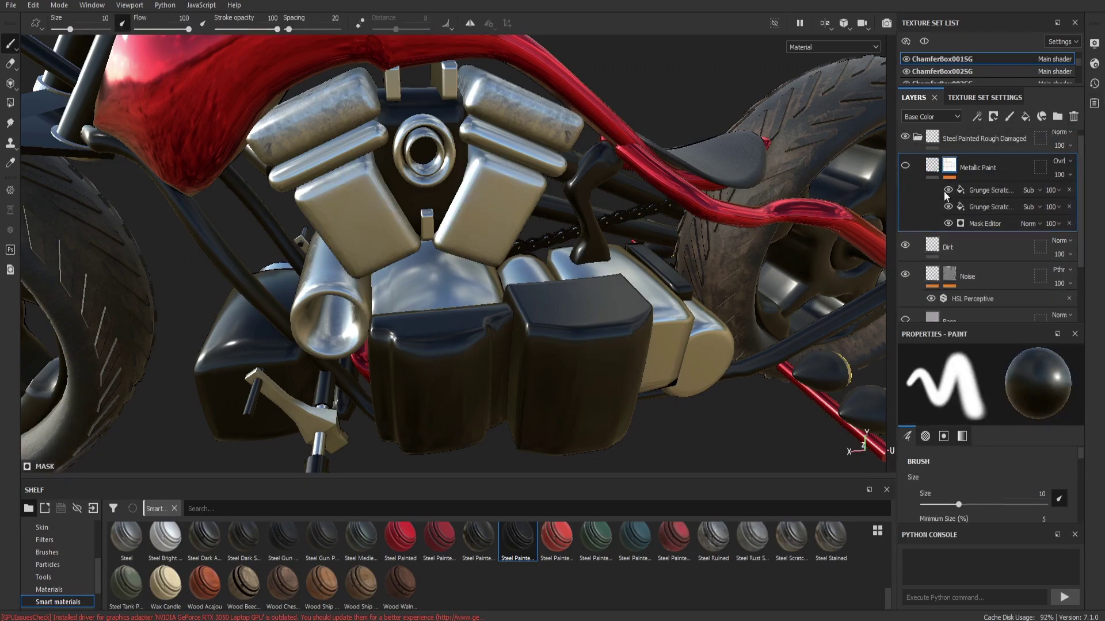
pyautogui.click(1073, 118)
pyautogui.click(1073, 118)
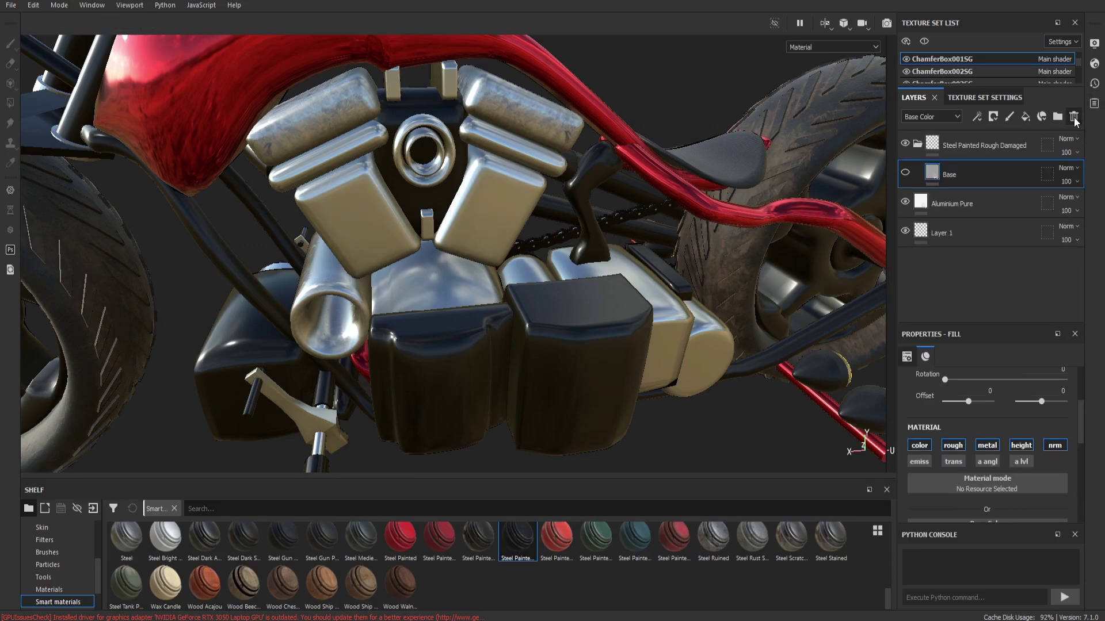
pyautogui.click(1074, 118)
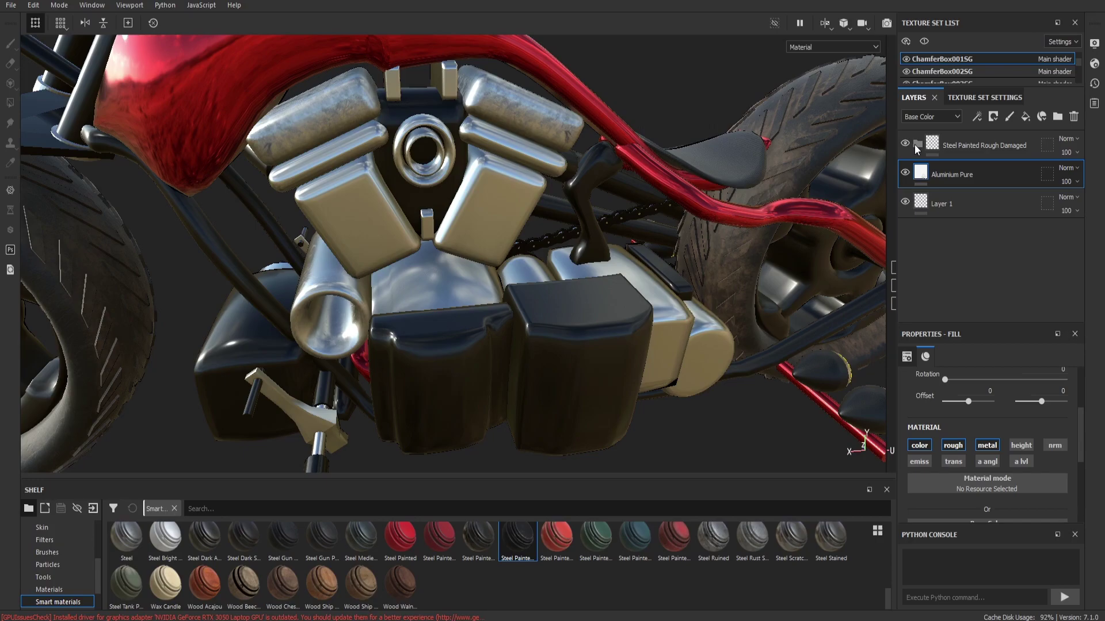
pyautogui.click(913, 144)
pyautogui.press('Delete')
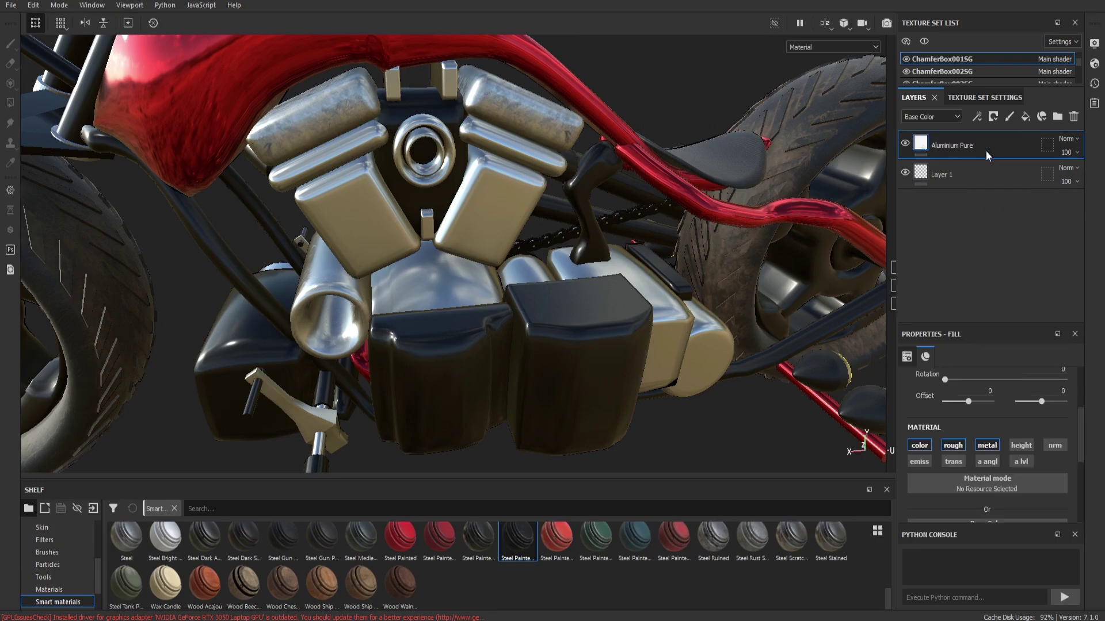
pyautogui.hotkey('ctrl', 'z')
pyautogui.moveTo(583, 368)
pyautogui.keyDown('alt'); pyautogui.mouseDown()
pyautogui.moveTo(725, 370)
pyautogui.moveTo(853, 441)
pyautogui.mouseUp(); pyautogui.keyUp('alt')
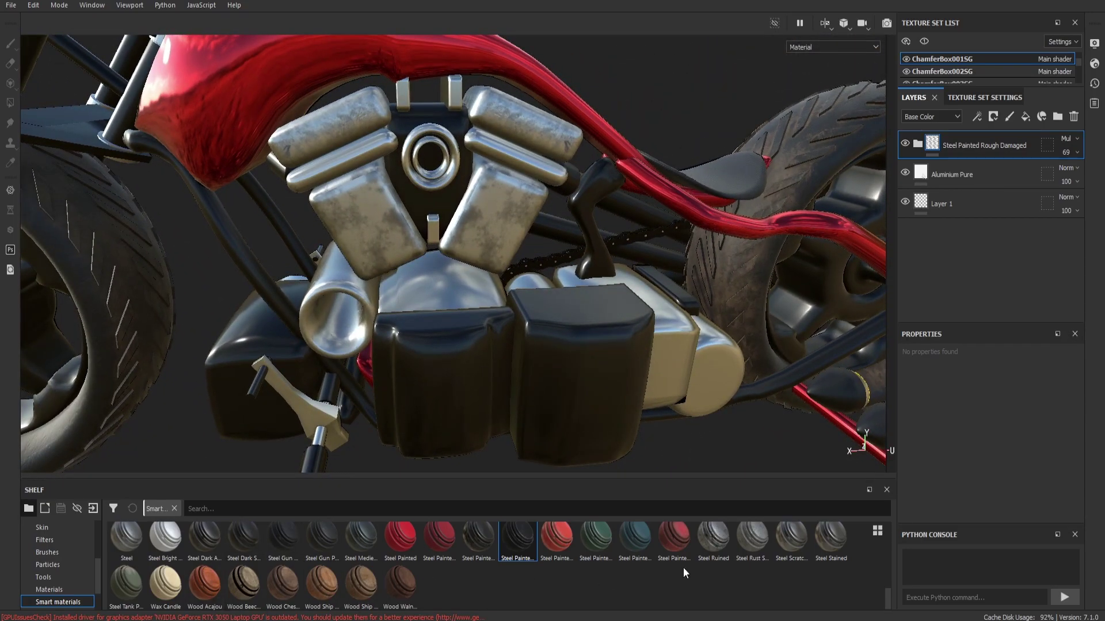
# Apply Steel Ruined to an engine part and turn off Dirt Occlusion's colour channel
pyautogui.moveTo(706, 540); pyautogui.dragTo(532, 161)
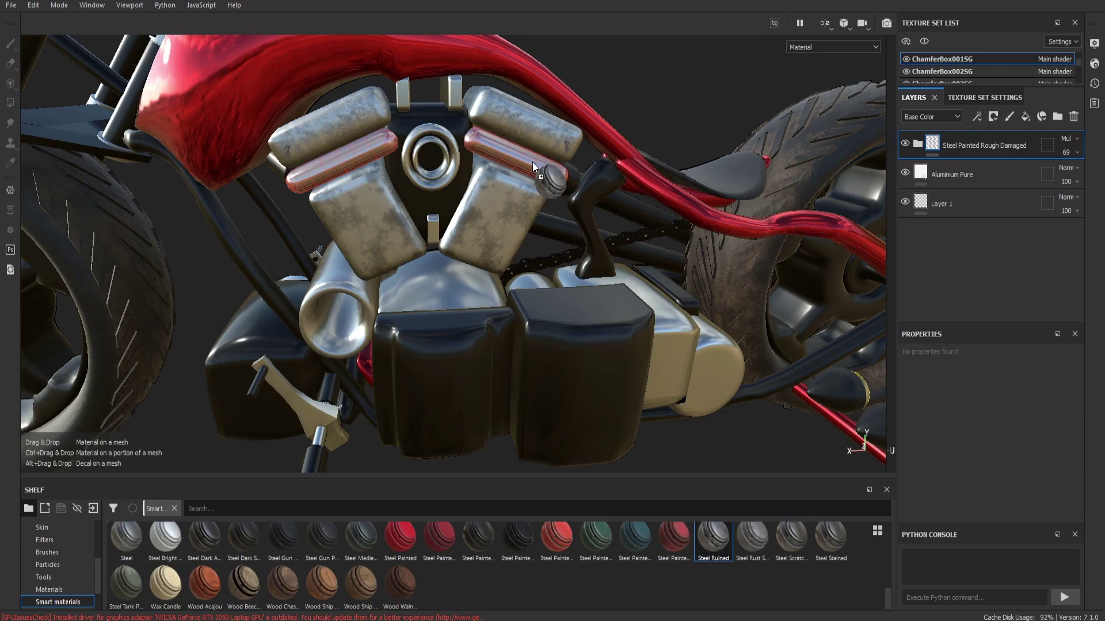
pyautogui.scroll(4, 533, 161)
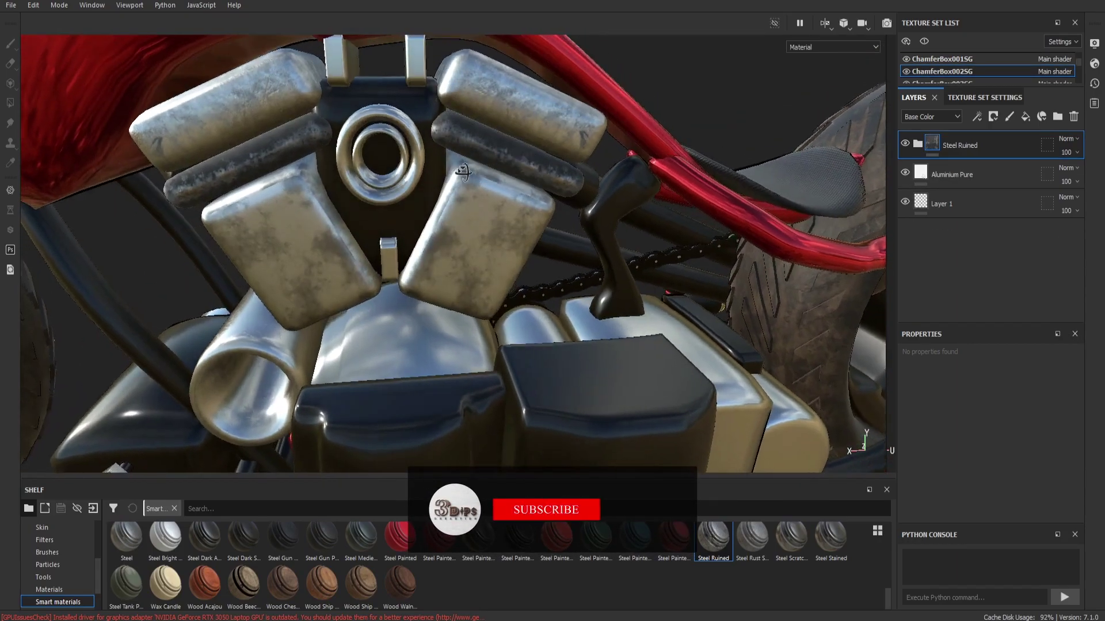
pyautogui.keyDown('alt'); pyautogui.moveTo(533, 161); pyautogui.dragTo(452, 200); pyautogui.keyUp('alt')
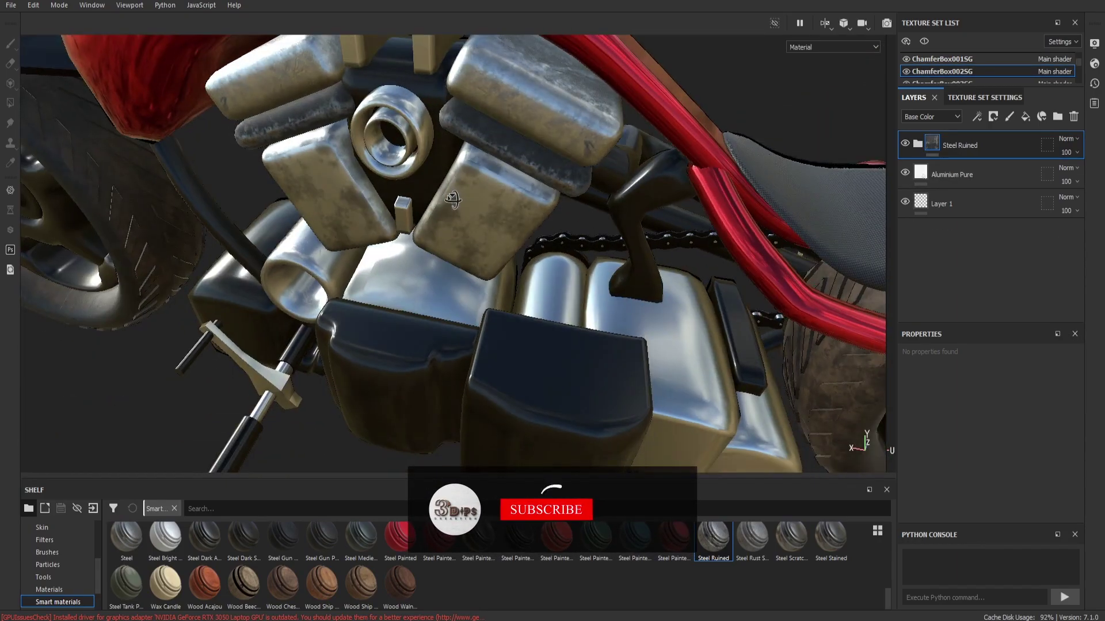
pyautogui.click(918, 144)
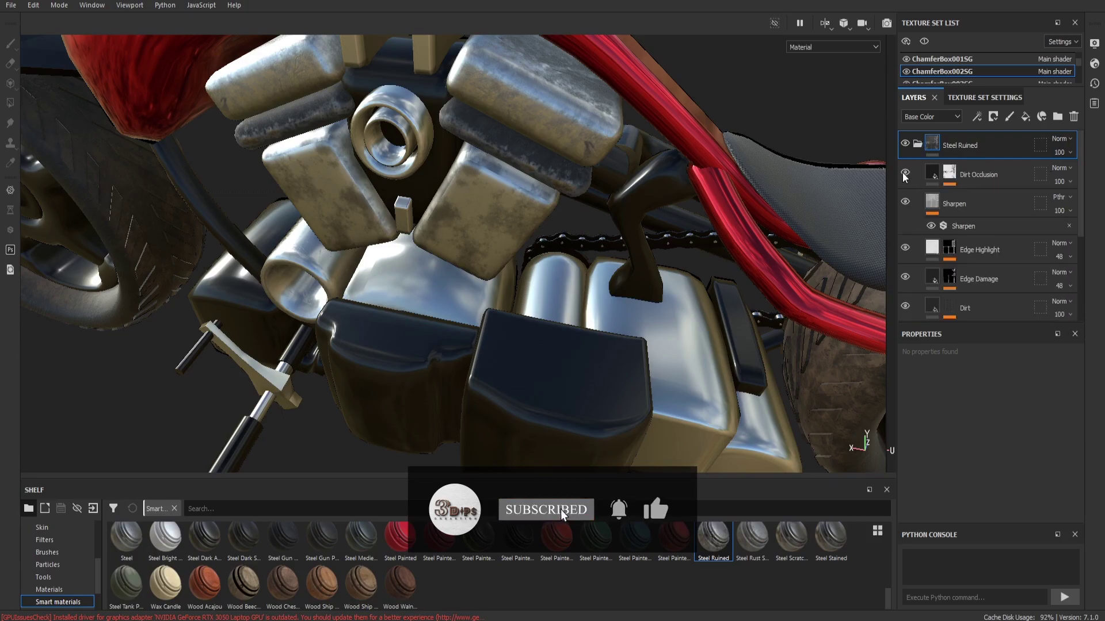
pyautogui.click(935, 174)
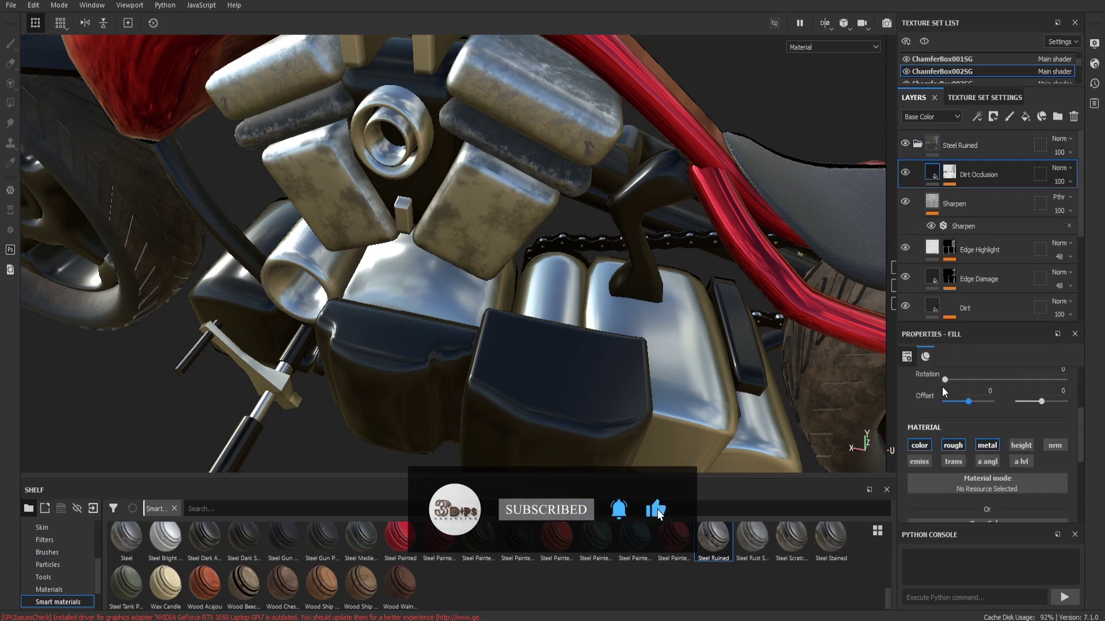
pyautogui.click(920, 446)
# Orbit around the engine and out to a side view of the whole motorcycle
pyautogui.keyDown('alt'); pyautogui.moveTo(633, 242); pyautogui.dragTo(678, 234); pyautogui.keyUp('alt')
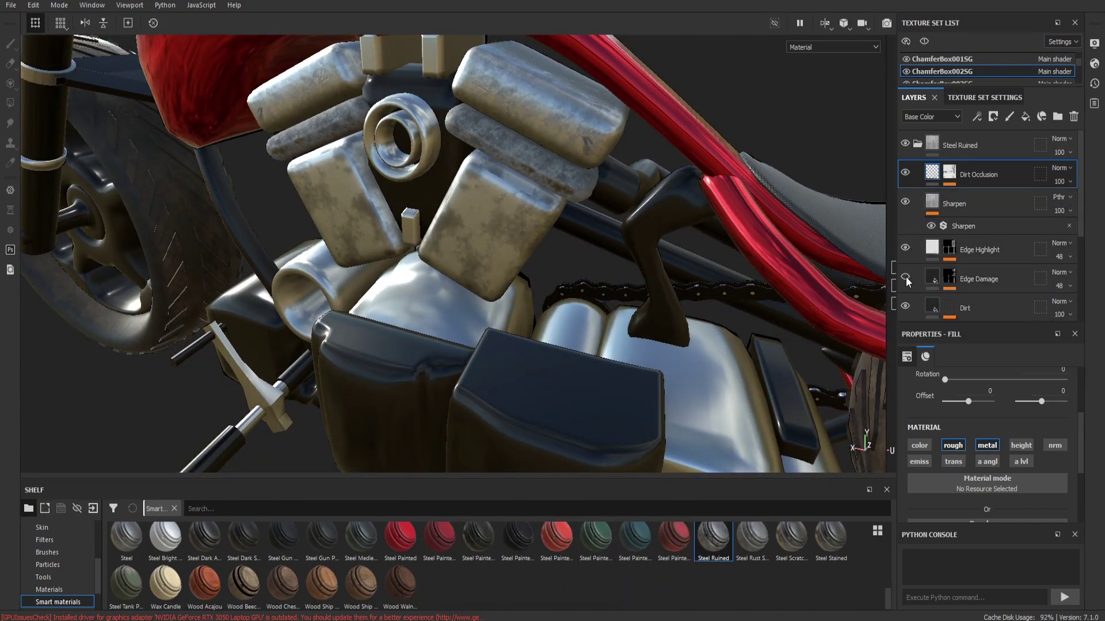
pyautogui.keyDown('alt'); pyautogui.moveTo(673, 261); pyautogui.dragTo(733, 260); pyautogui.keyUp('alt')
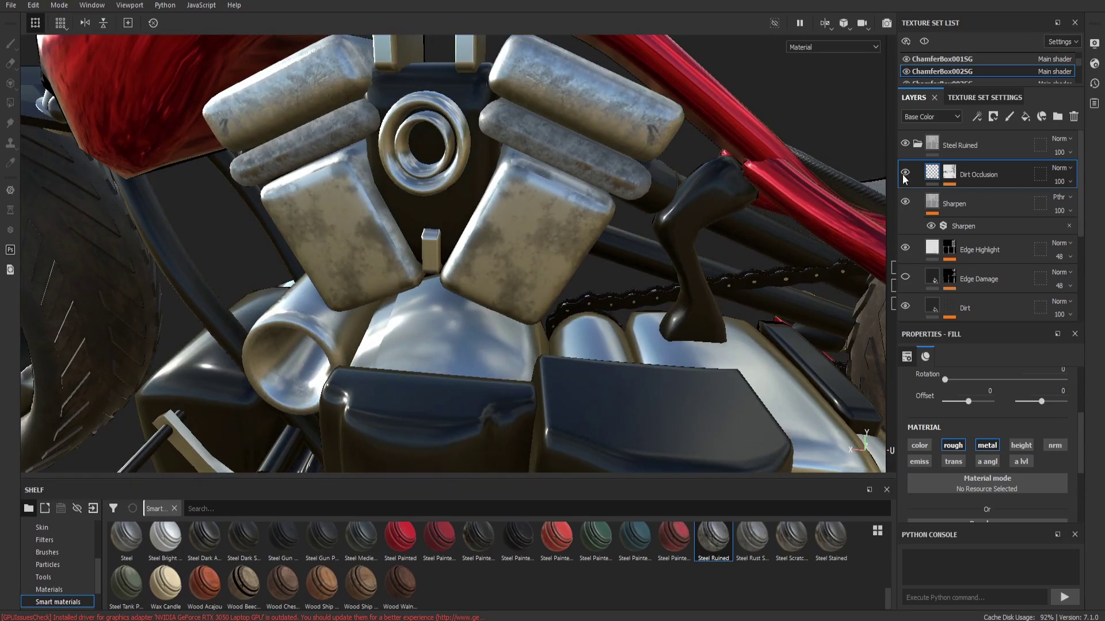
pyautogui.scroll(2, 516, 240)
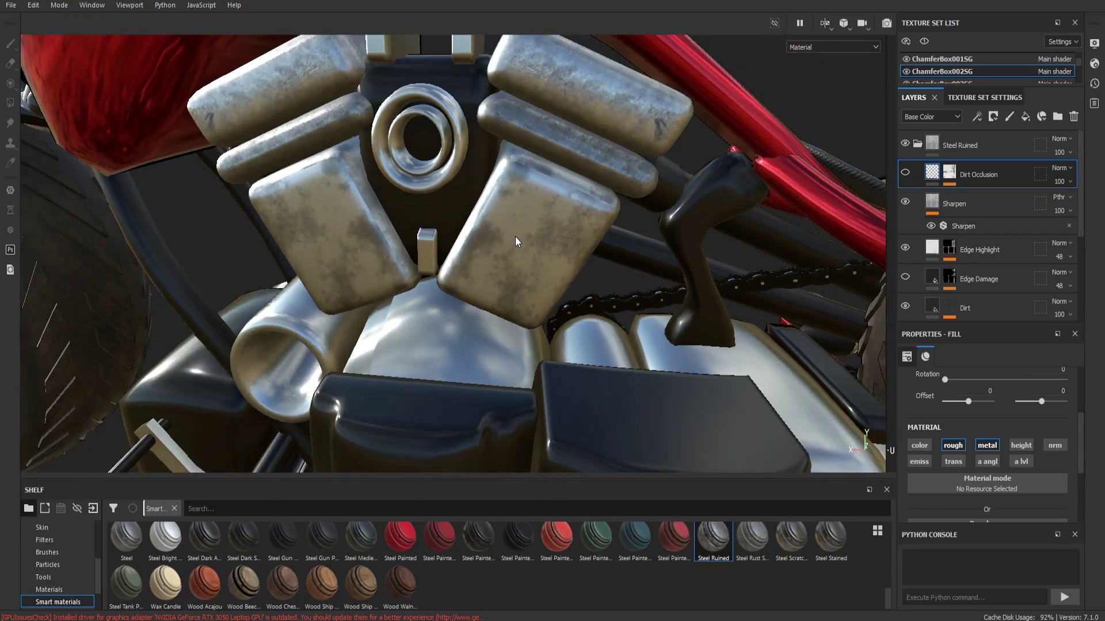
pyautogui.scroll(-3, 920, 260)
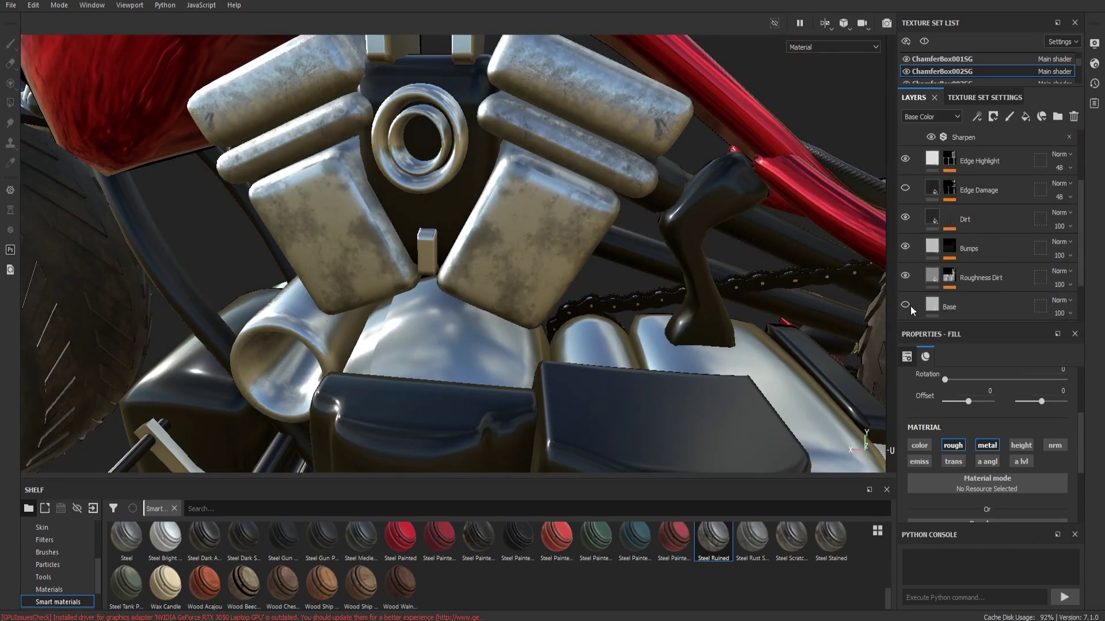
pyautogui.scroll(-3, 580, 223)
pyautogui.scroll(-3, 578, 221)
pyautogui.moveTo(578, 222)
pyautogui.keyDown('alt'); pyautogui.mouseDown()
pyautogui.moveTo(647, 236)
pyautogui.moveTo(672, 206)
pyautogui.mouseUp(); pyautogui.keyUp('alt')
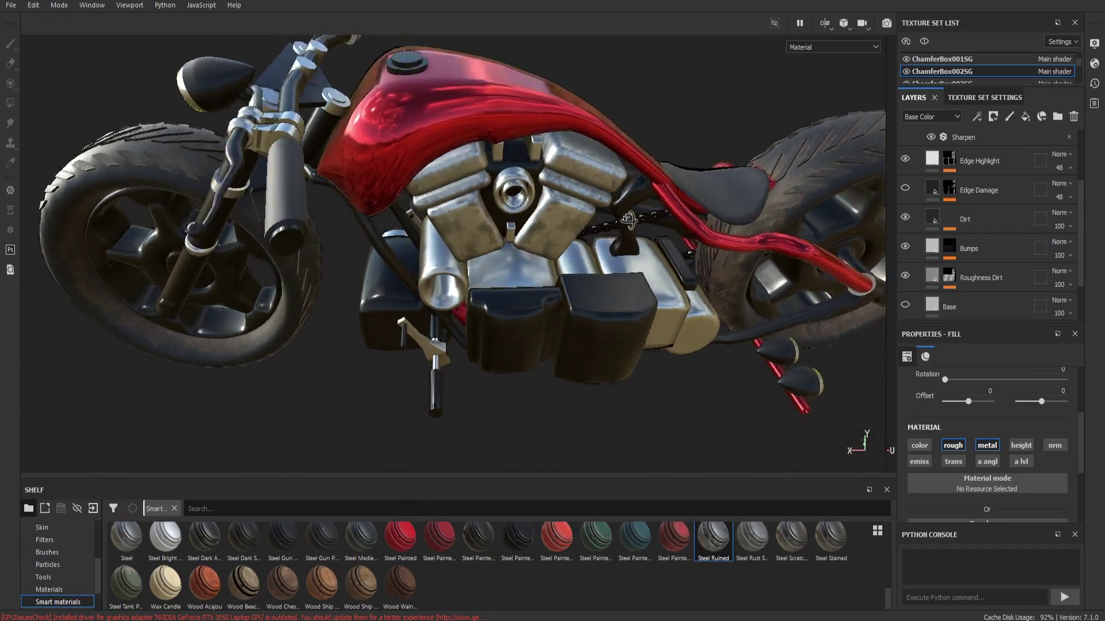
# Show the Tube001SG texture set's layers and collapse its Creature Teeth folder
pyautogui.scroll(-5, 672, 206)
pyautogui.scroll(3, 419, 199)
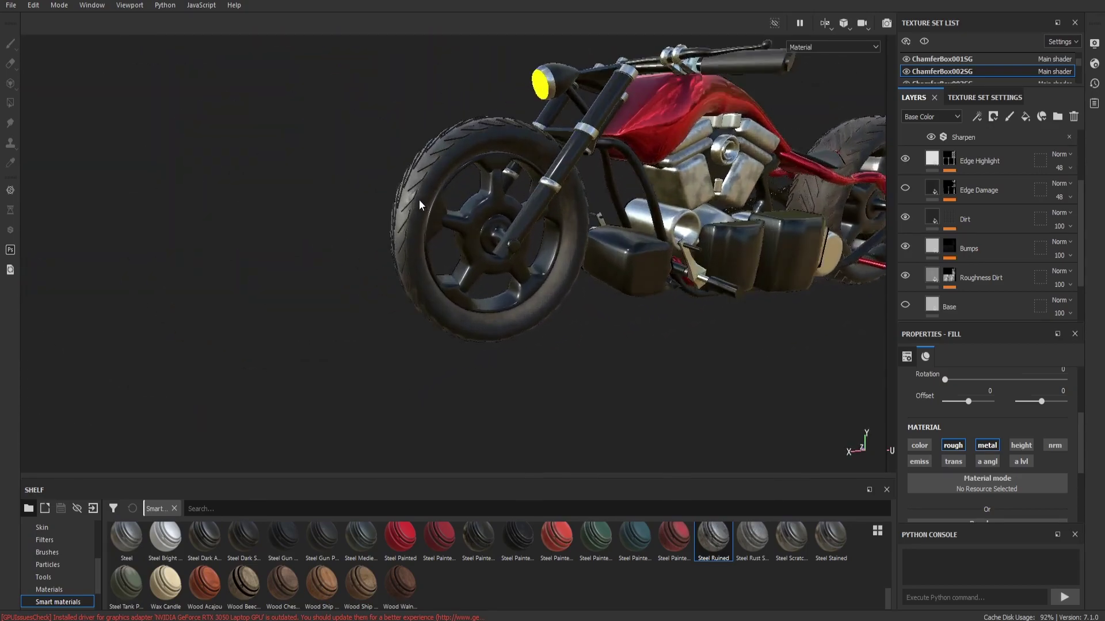
pyautogui.scroll(3, 418, 200)
pyautogui.scroll(1, 419, 199)
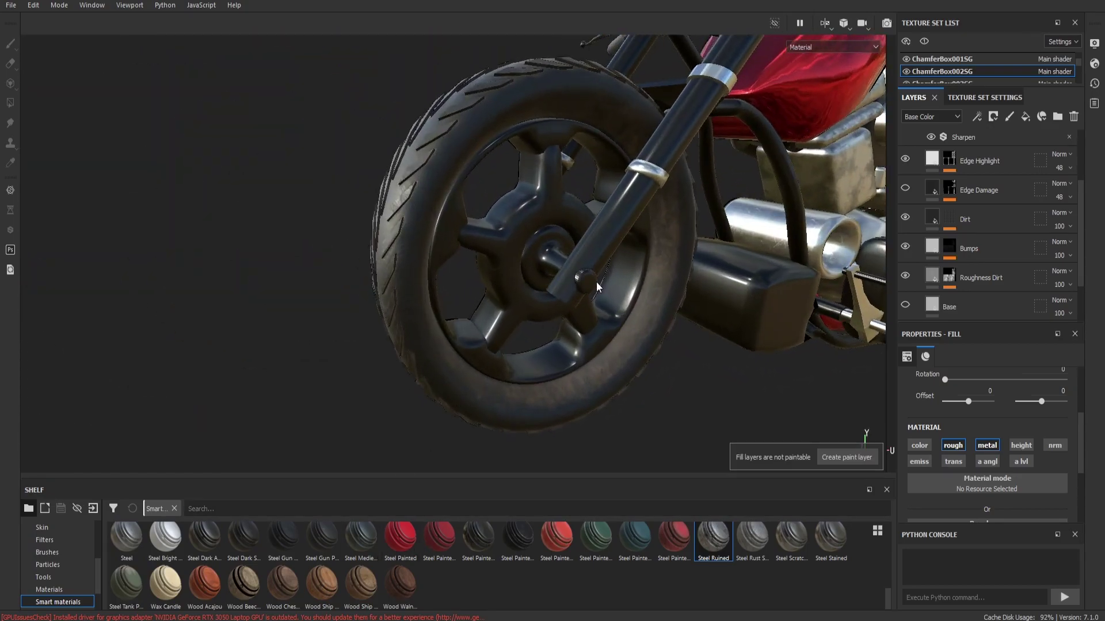
pyautogui.scroll(-5, 964, 83)
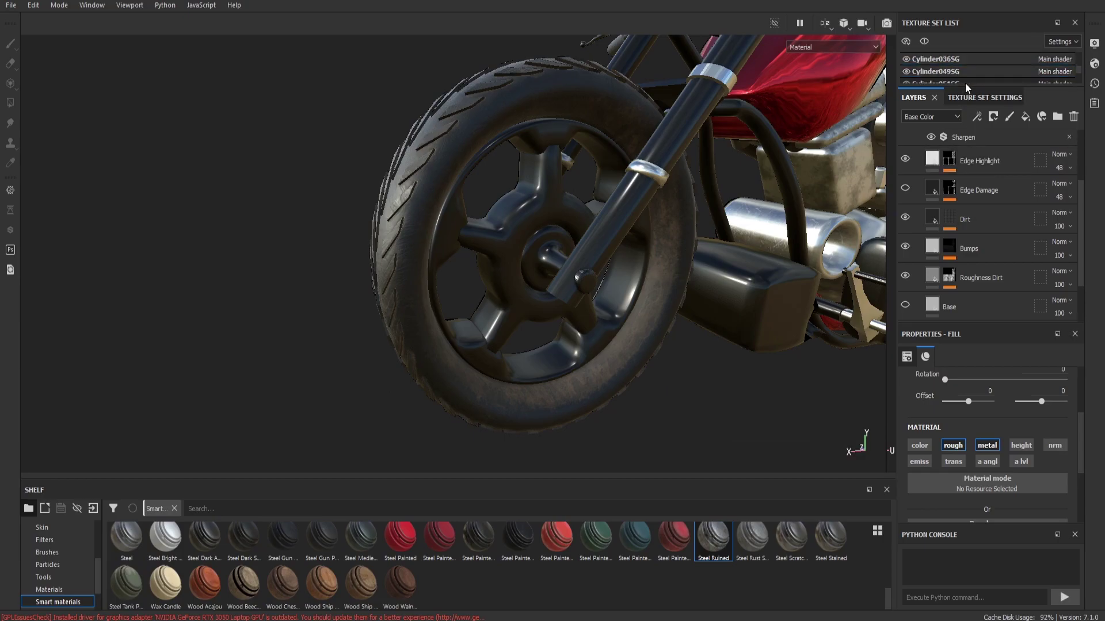
pyautogui.scroll(-2, 965, 83)
pyautogui.scroll(-3, 965, 83)
pyautogui.scroll(-1, 941, 53)
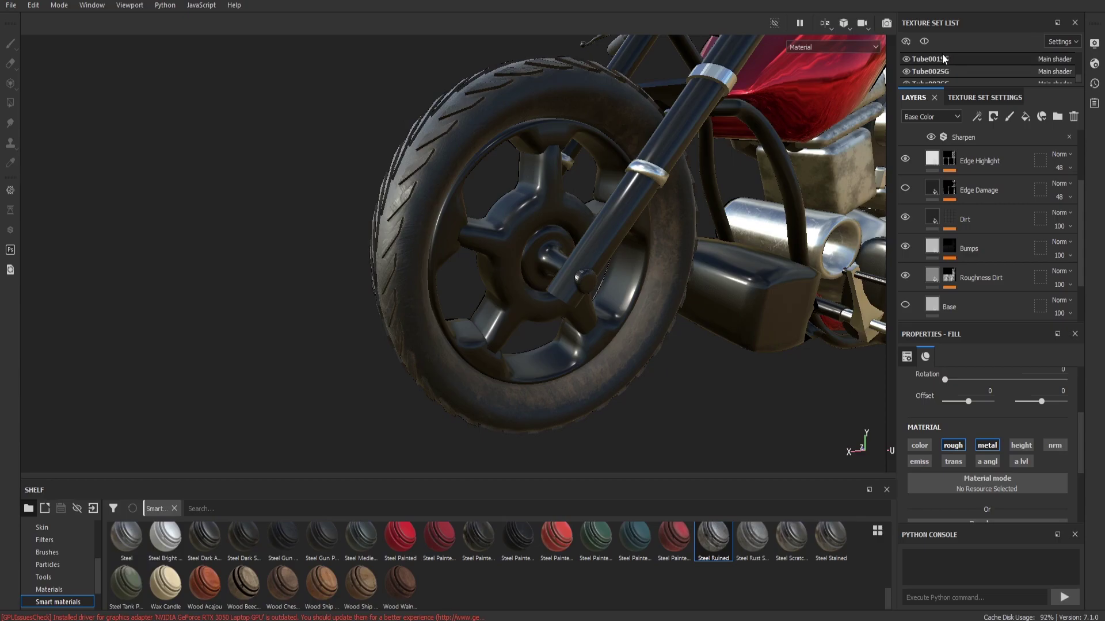
pyautogui.click(942, 55)
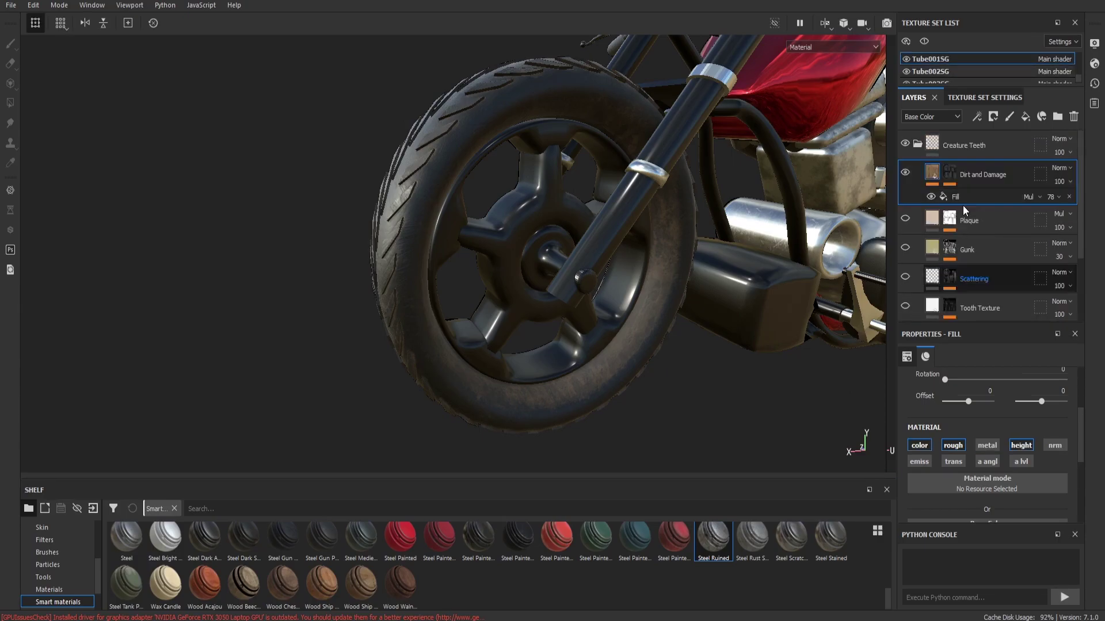
pyautogui.click(917, 150)
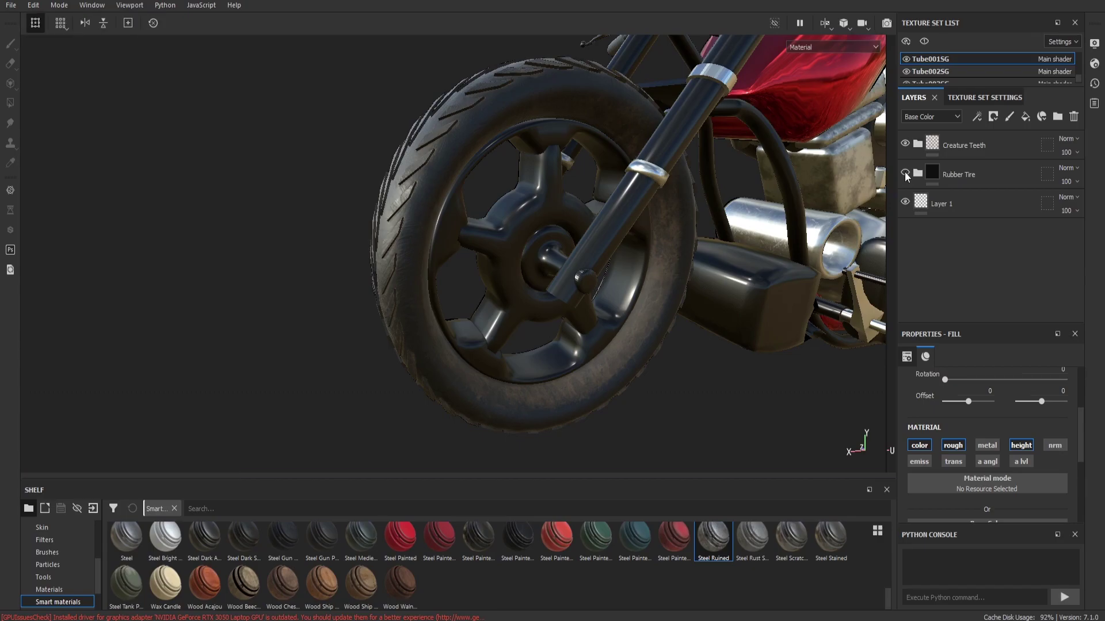
# On Tube002SG, make Plastic Tool Worn and Creature Teeth visible again, then select Tube003SG
pyautogui.click(927, 72)
pyautogui.click(917, 144)
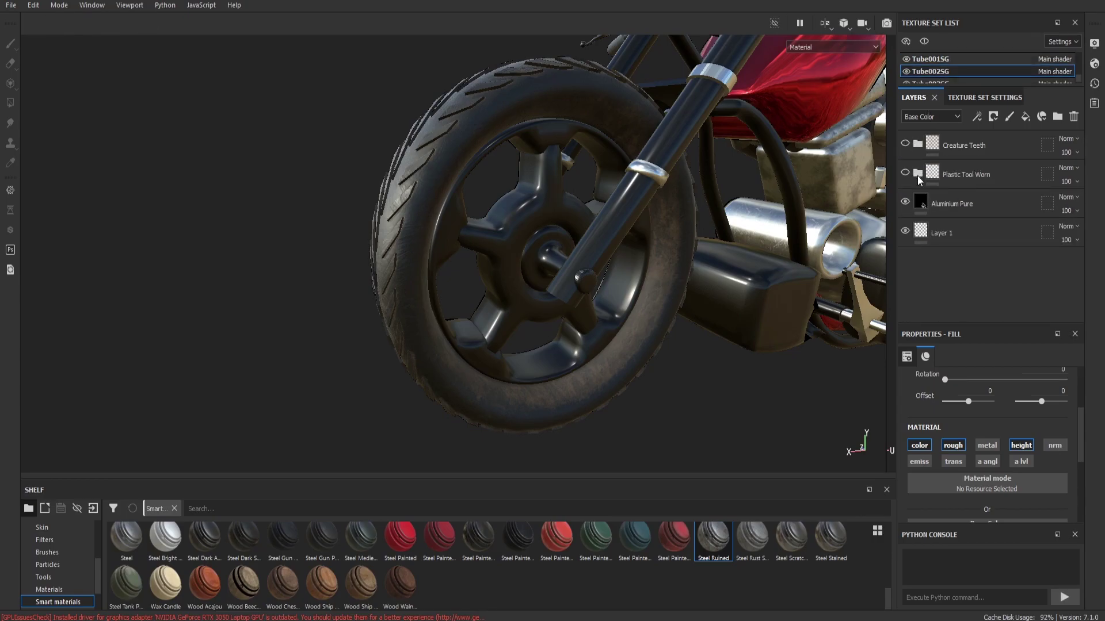
pyautogui.click(982, 176)
pyautogui.keyDown('ctrl'); pyautogui.click(987, 150); pyautogui.keyUp('ctrl')
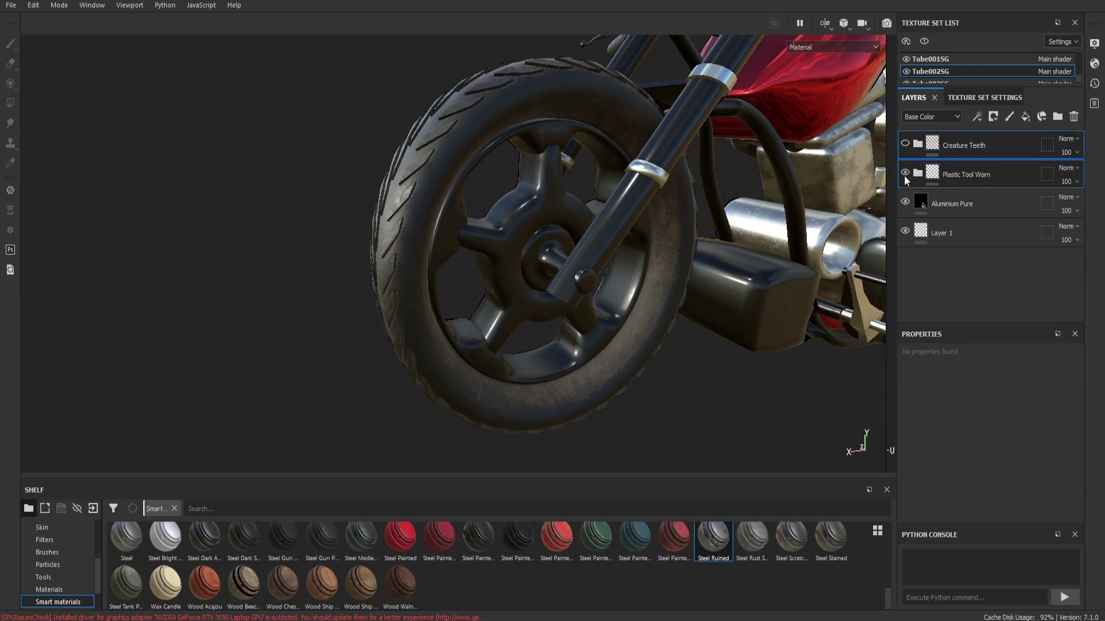
pyautogui.click(905, 143)
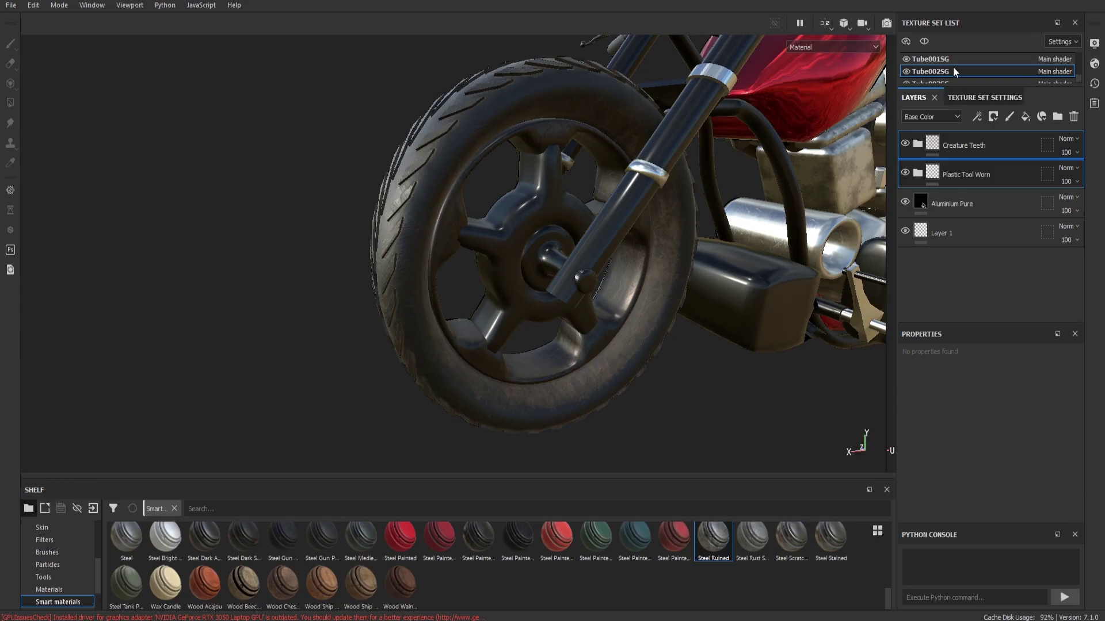
pyautogui.scroll(-1, 953, 66)
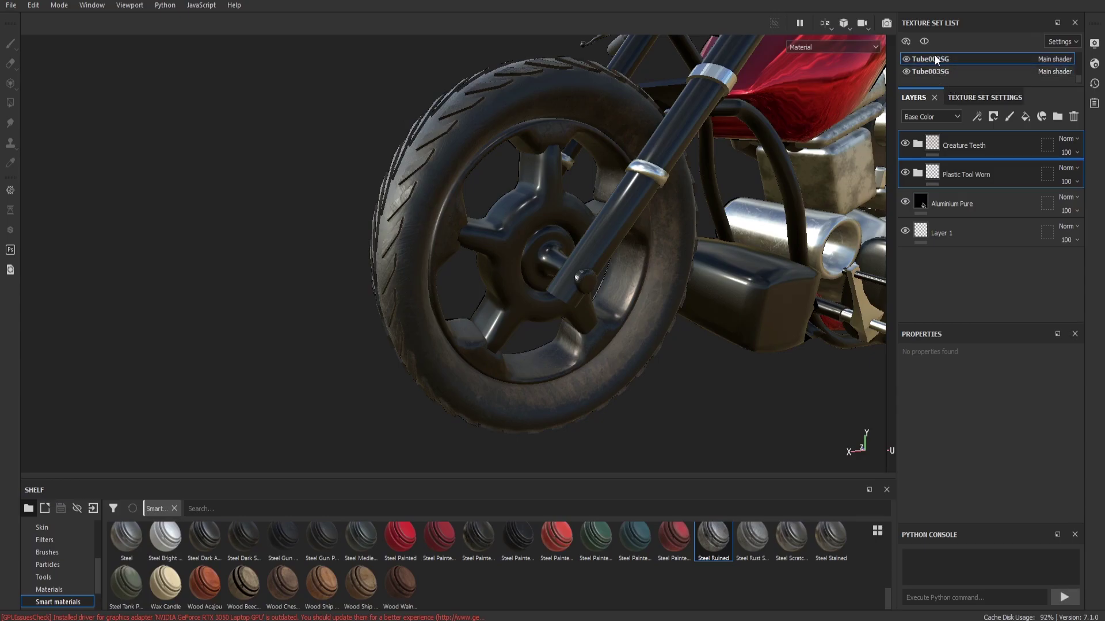
pyautogui.click(935, 72)
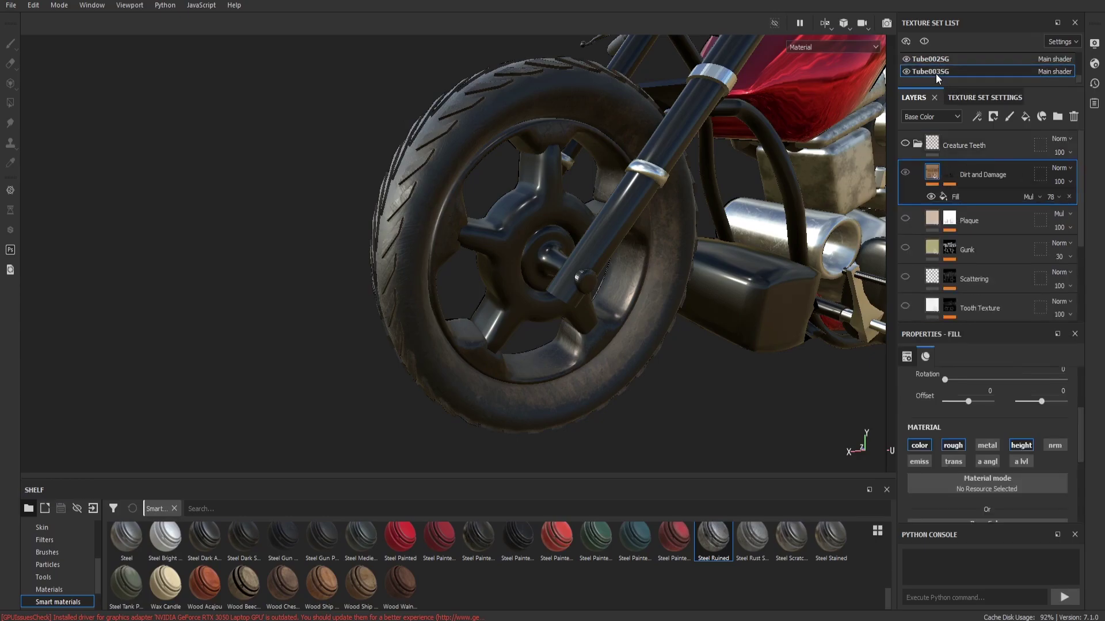
# Show Creature Teeth, try Steel Dark Aged on the front wheel hub, then delete it
pyautogui.click(905, 144)
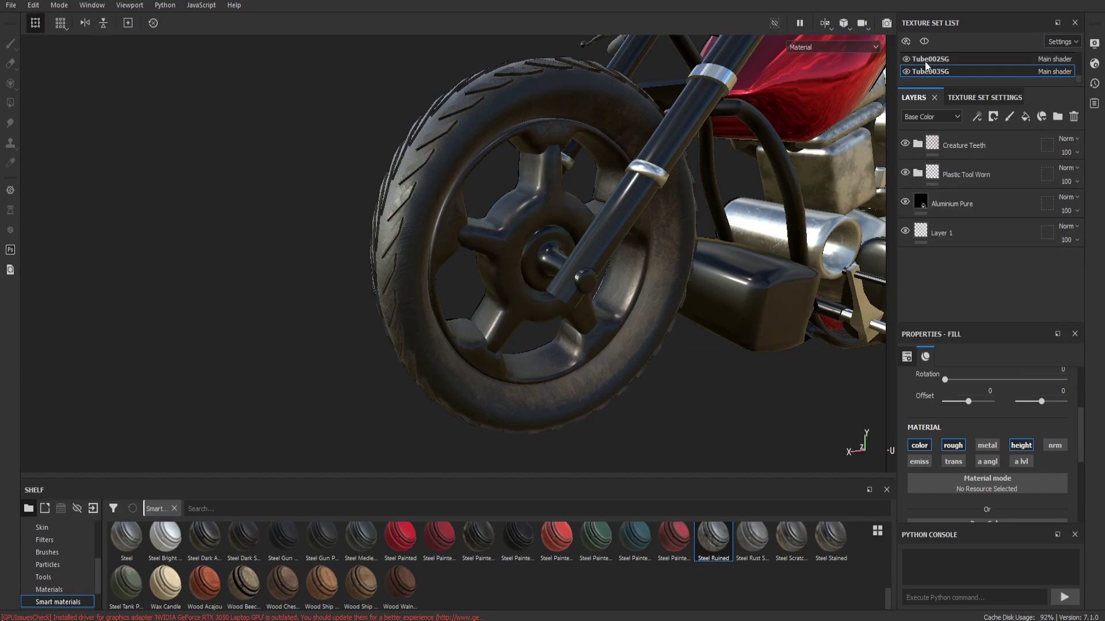
pyautogui.moveTo(205, 544); pyautogui.dragTo(550, 237)
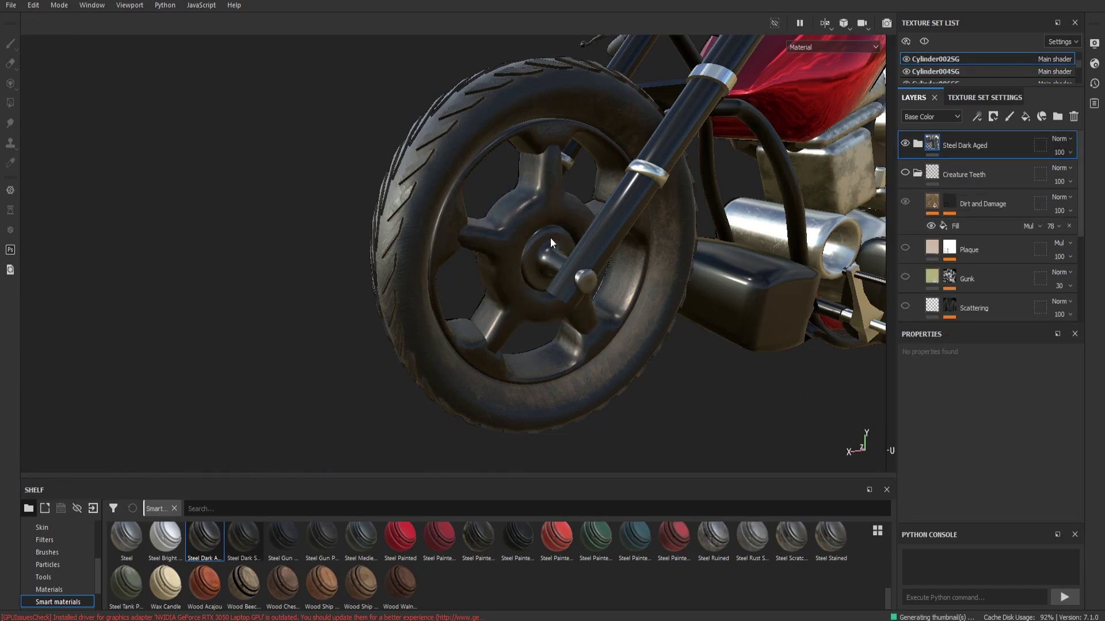
pyautogui.scroll(1, 550, 238)
pyautogui.scroll(4, 550, 237)
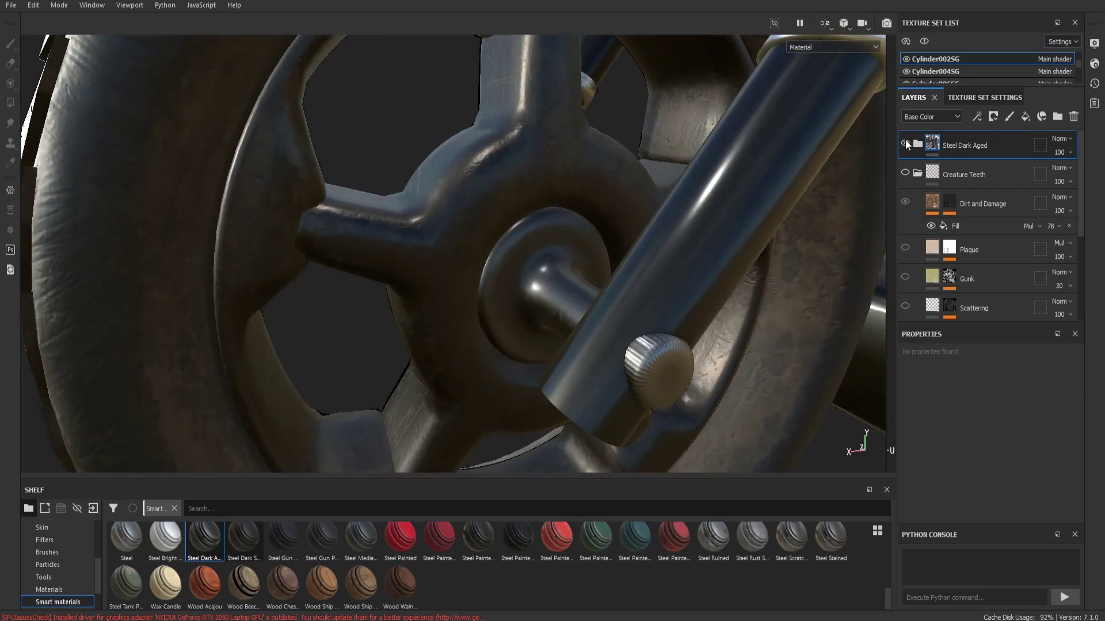
pyautogui.click(917, 145)
pyautogui.click(917, 147)
pyautogui.click(918, 173)
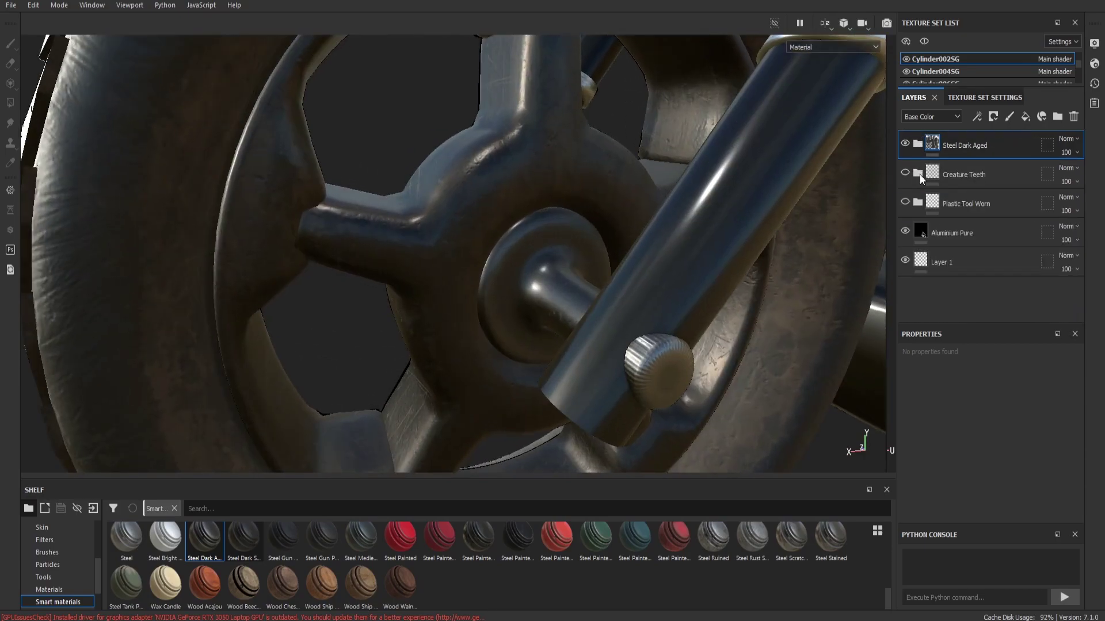
pyautogui.click(1076, 117)
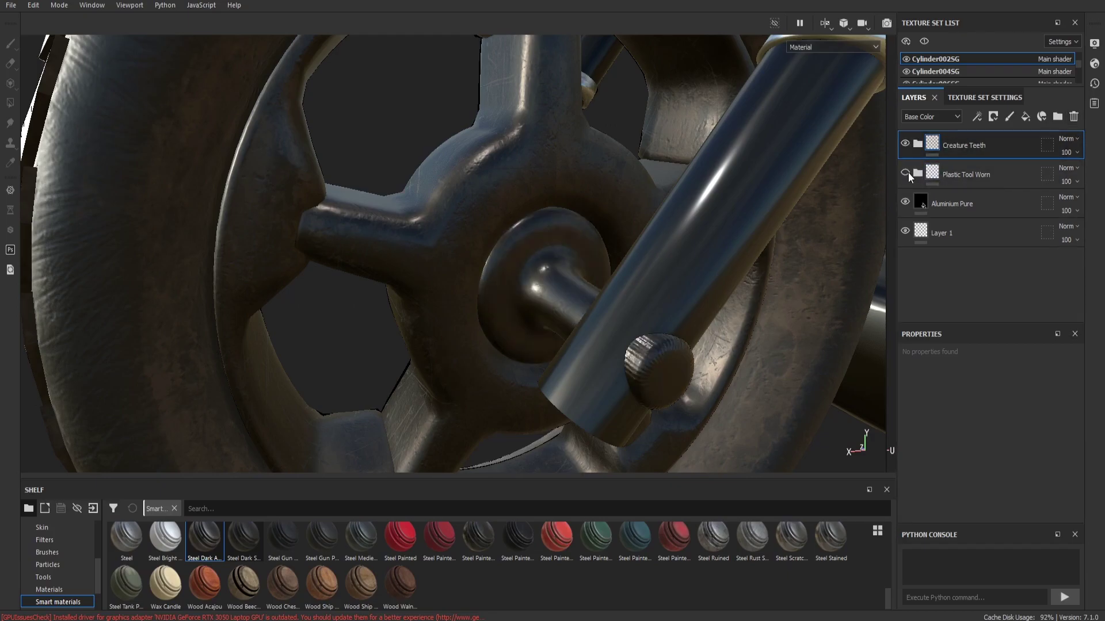
# Frame the whole motorcycle and zoom back in toward the fuel tank
pyautogui.scroll(-3, 543, 307)
pyautogui.scroll(-3, 544, 307)
pyautogui.scroll(-3, 544, 307)
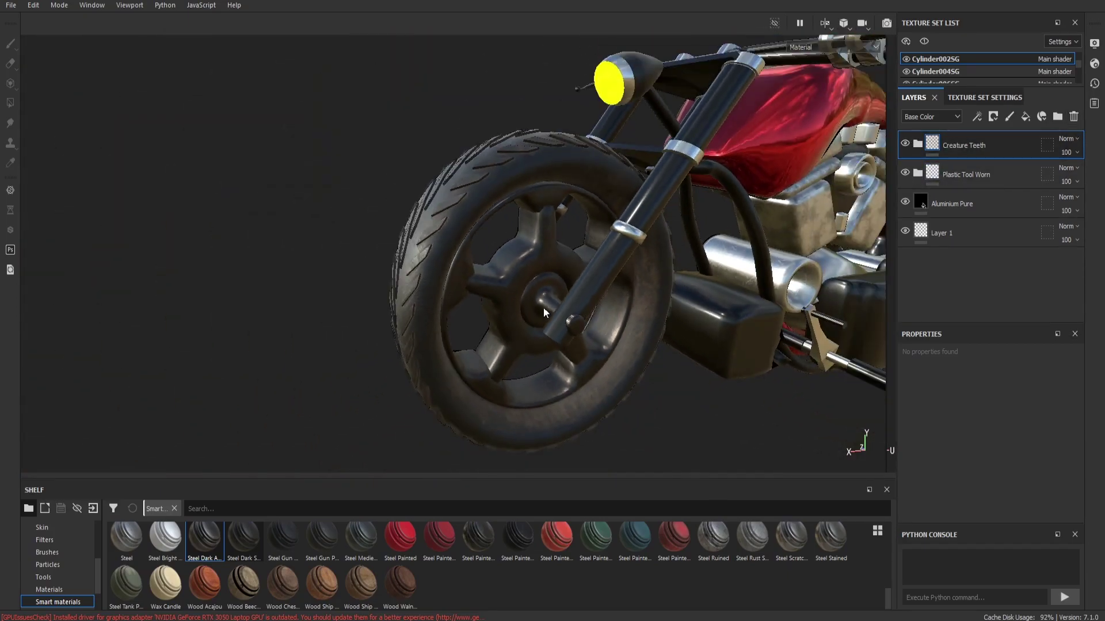
pyautogui.keyDown('alt'); pyautogui.moveTo(671, 405); pyautogui.dragTo(599, 399); pyautogui.keyUp('alt')
pyautogui.scroll(-2, 599, 400)
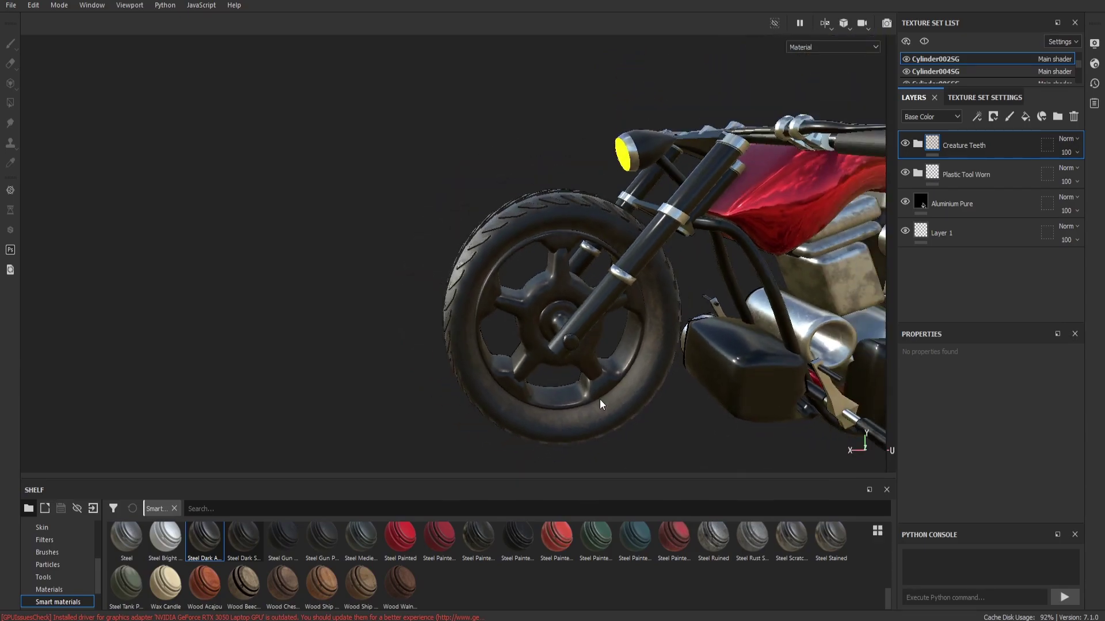
pyautogui.press('f')
pyautogui.scroll(2, 434, 223)
pyautogui.scroll(2, 434, 223)
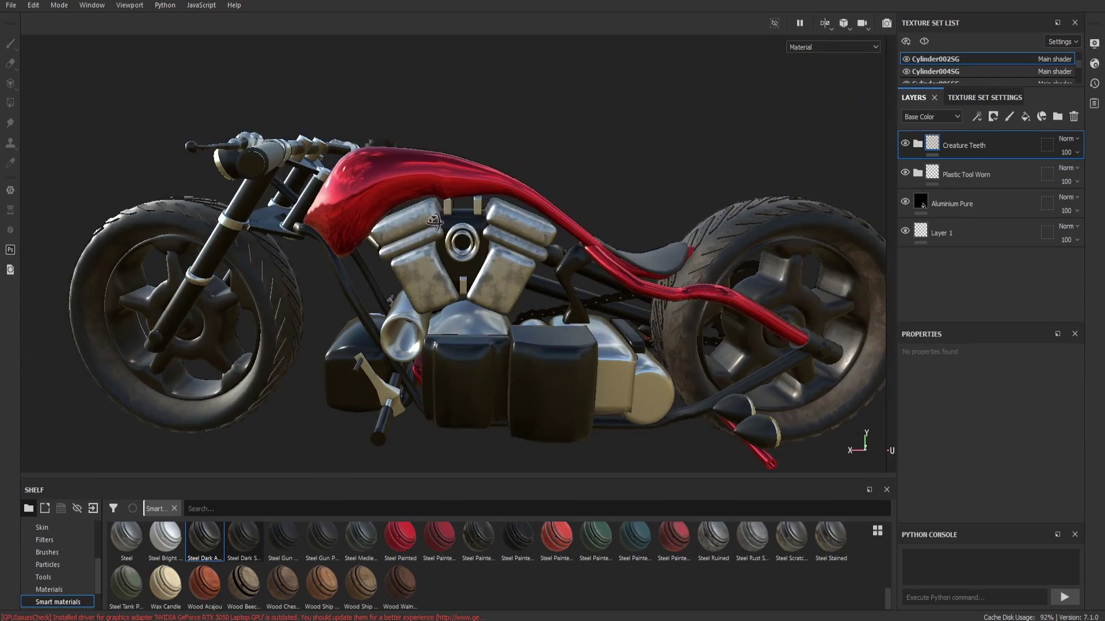
pyautogui.scroll(2, 429, 195)
pyautogui.scroll(2, 419, 173)
# Drop Steel Painted Chipped Dirty onto the fuel tank, making it chipped matte red
pyautogui.moveTo(414, 164)
pyautogui.keyDown('alt'); pyautogui.mouseDown()
pyautogui.moveTo(409, 207)
pyautogui.moveTo(365, 127)
pyautogui.moveTo(221, 103)
pyautogui.moveTo(261, 104)
pyautogui.mouseUp(); pyautogui.keyUp('alt')
pyautogui.scroll(2, 365, 126)
pyautogui.scroll(2, 365, 127)
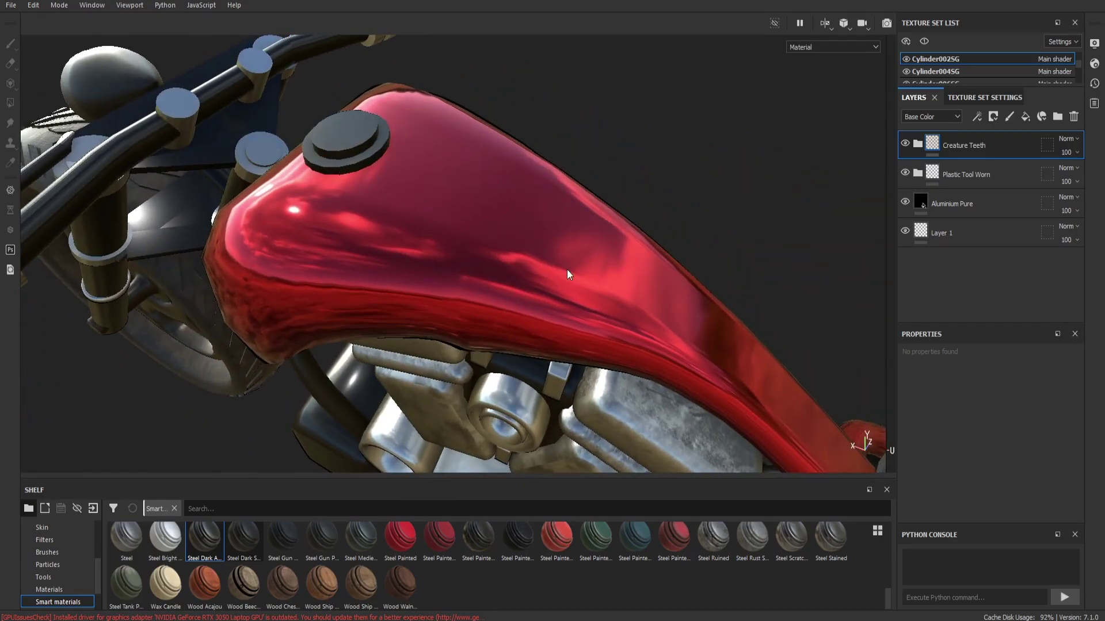
pyautogui.scroll(3, 1005, 68)
pyautogui.moveTo(439, 538); pyautogui.dragTo(595, 273)
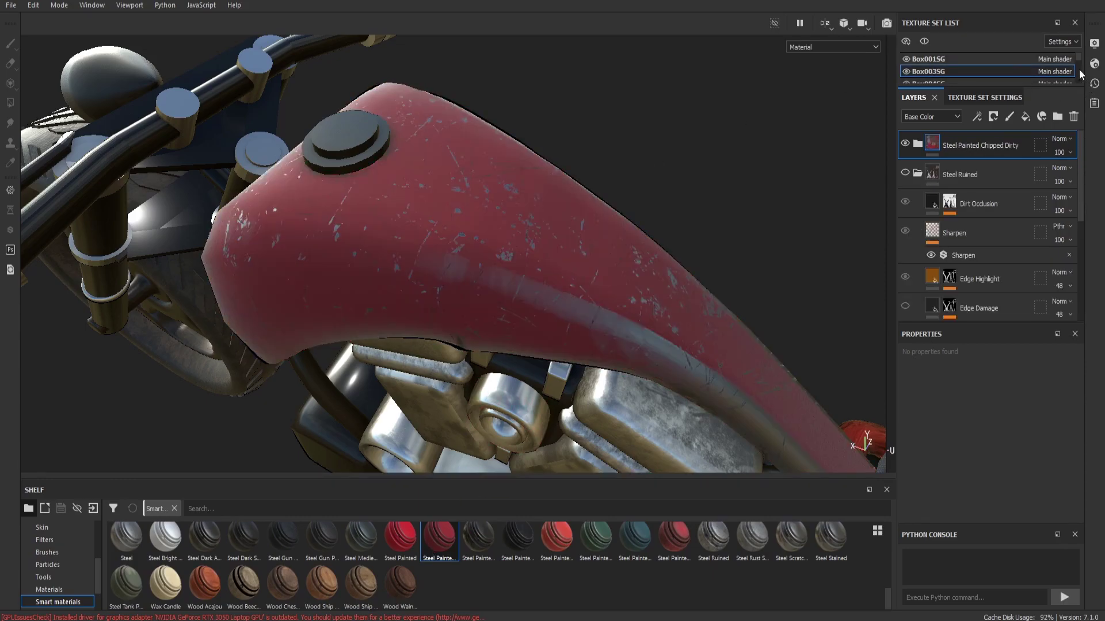
# Remove the Steel Painted Chipped Dirty layer, leaving Steel Ruined showing on the tank
pyautogui.click(1075, 123)
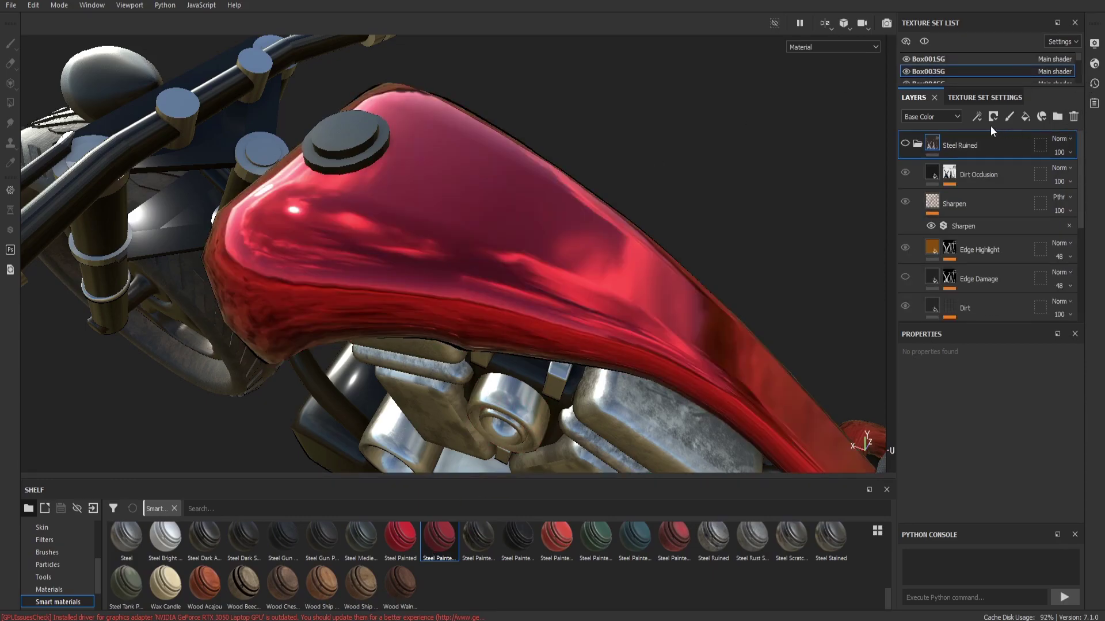
pyautogui.click(916, 144)
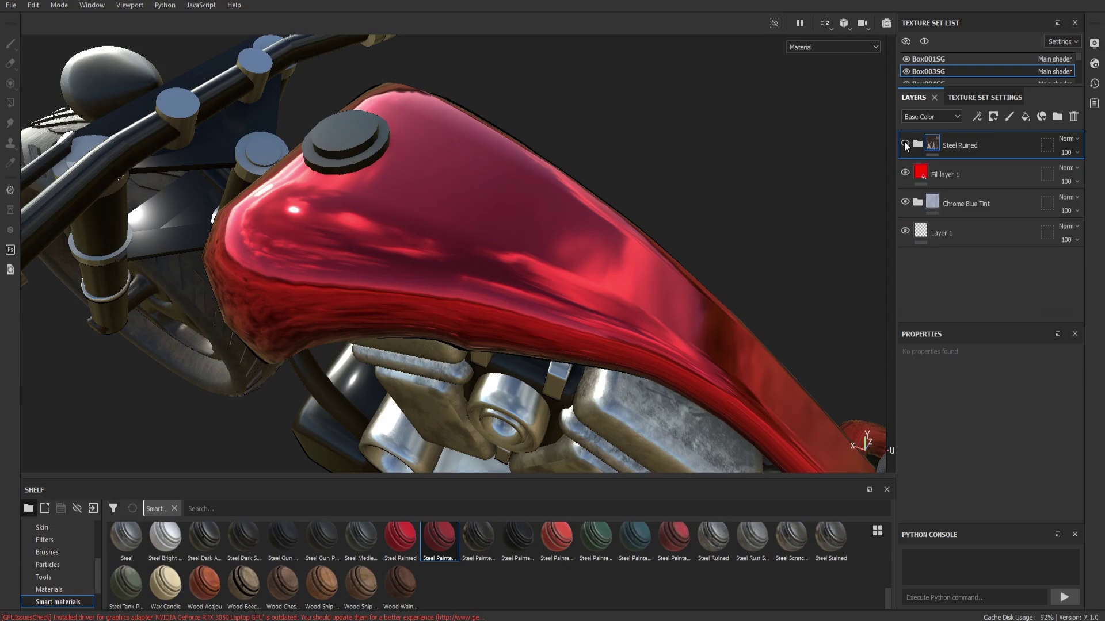
pyautogui.click(904, 144)
# Set the Steel Ruined folder's blend mode from Normal to Multiply
pyautogui.moveTo(673, 184)
pyautogui.keyDown('alt'); pyautogui.mouseDown()
pyautogui.moveTo(262, 163)
pyautogui.moveTo(404, 243)
pyautogui.moveTo(438, 242)
pyautogui.mouseUp(); pyautogui.keyUp('alt')
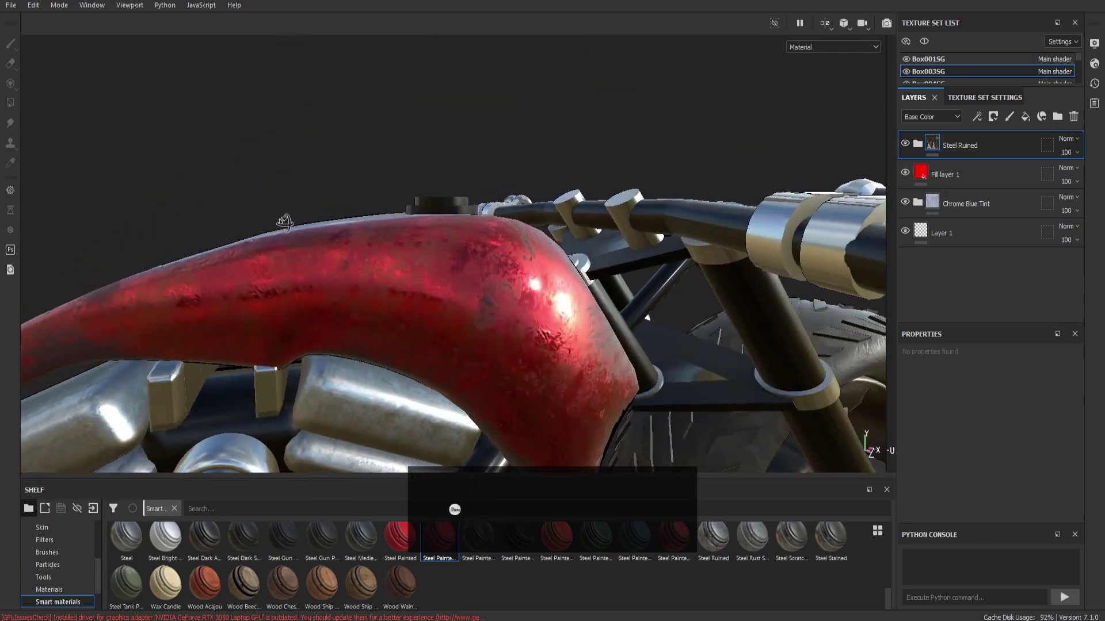
pyautogui.press('f')
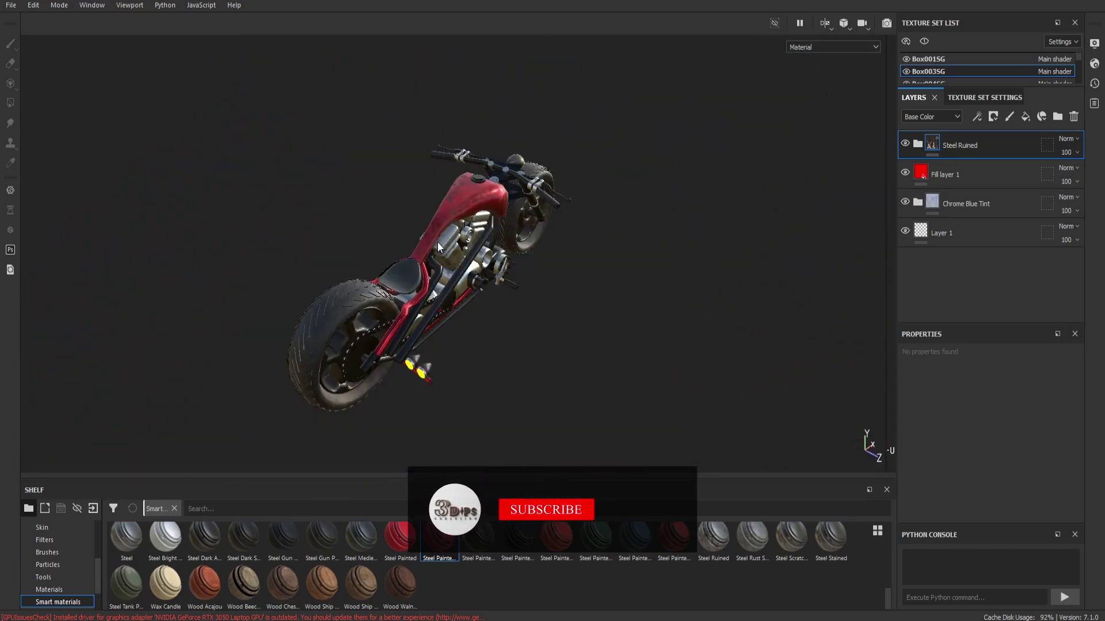
pyautogui.keyDown('alt'); pyautogui.moveTo(437, 242); pyautogui.dragTo(736, 270); pyautogui.keyUp('alt')
pyautogui.keyDown('alt'); pyautogui.moveTo(568, 242); pyautogui.dragTo(878, 230); pyautogui.keyUp('alt')
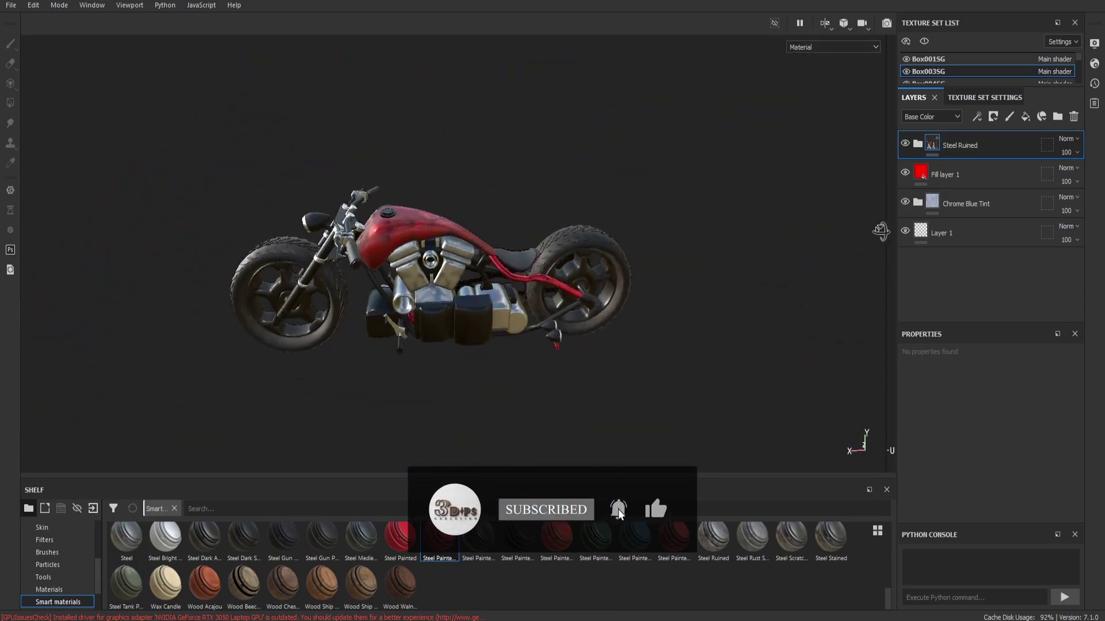
pyautogui.scroll(5, 405, 250)
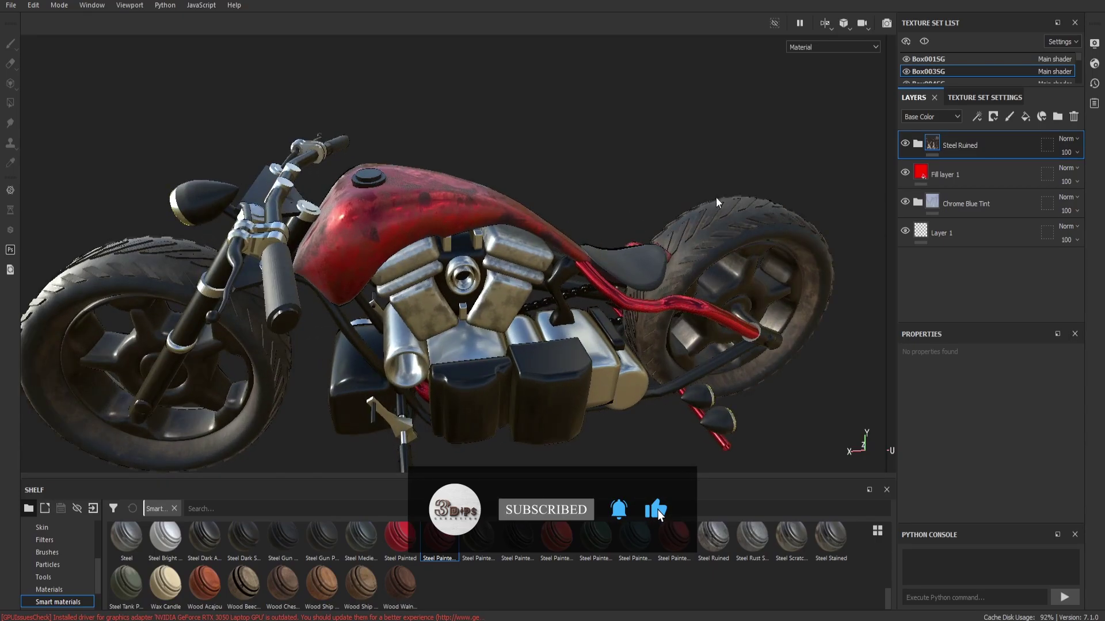
pyautogui.click(1074, 141)
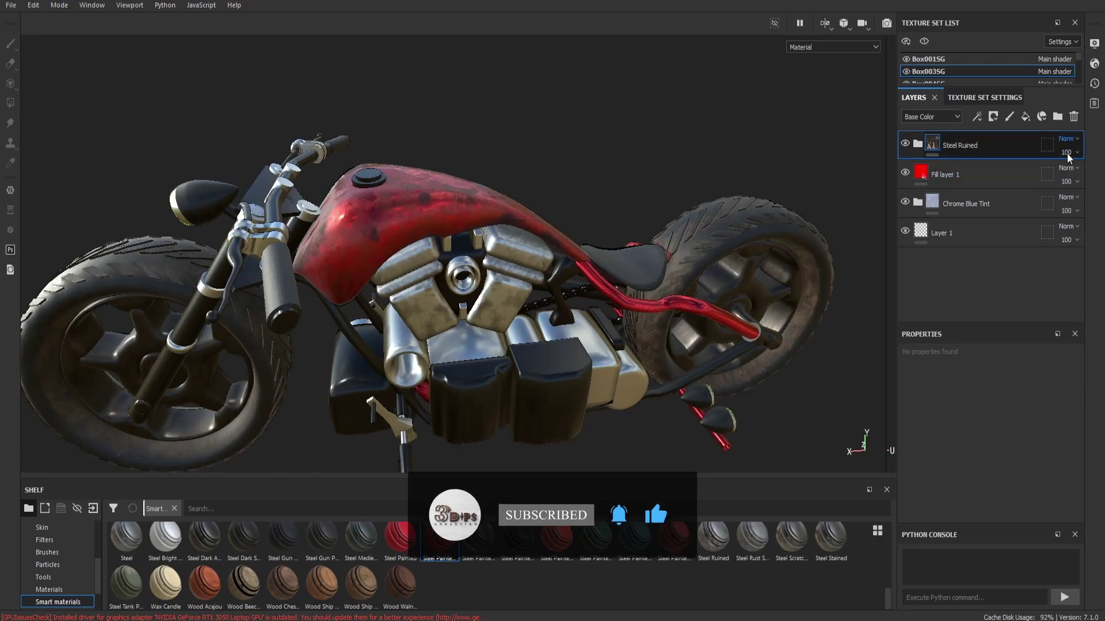
pyautogui.click(1052, 194)
# Test the Steel Ruined opacity, then expand the folder's sub-layers
pyautogui.keyDown('alt'); pyautogui.moveTo(524, 156); pyautogui.dragTo(479, 207); pyautogui.keyUp('alt')
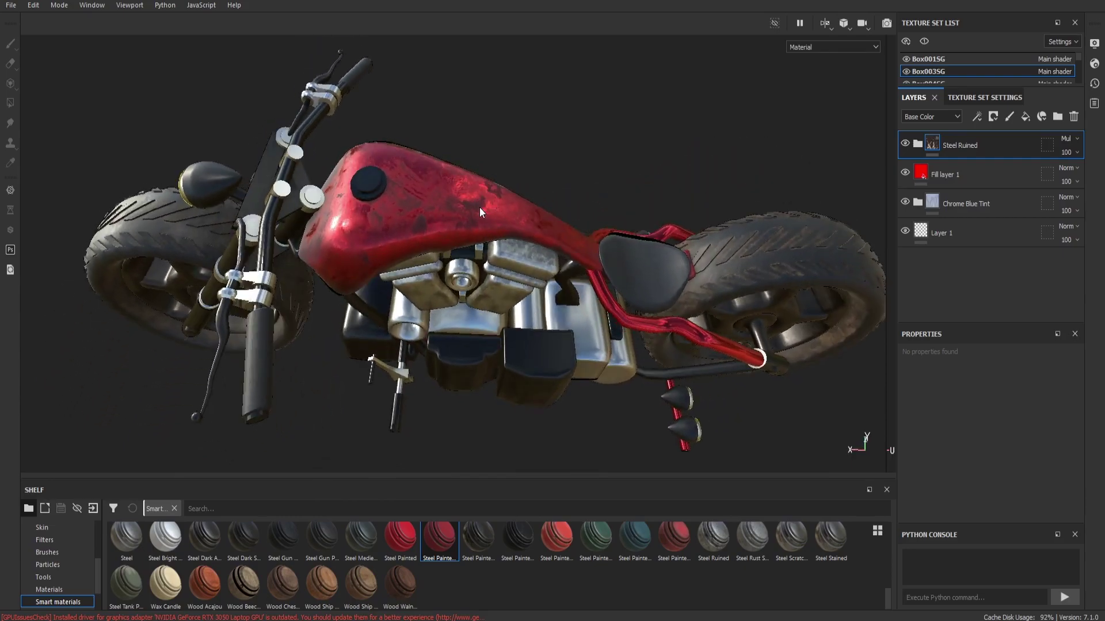
pyautogui.scroll(5, 479, 208)
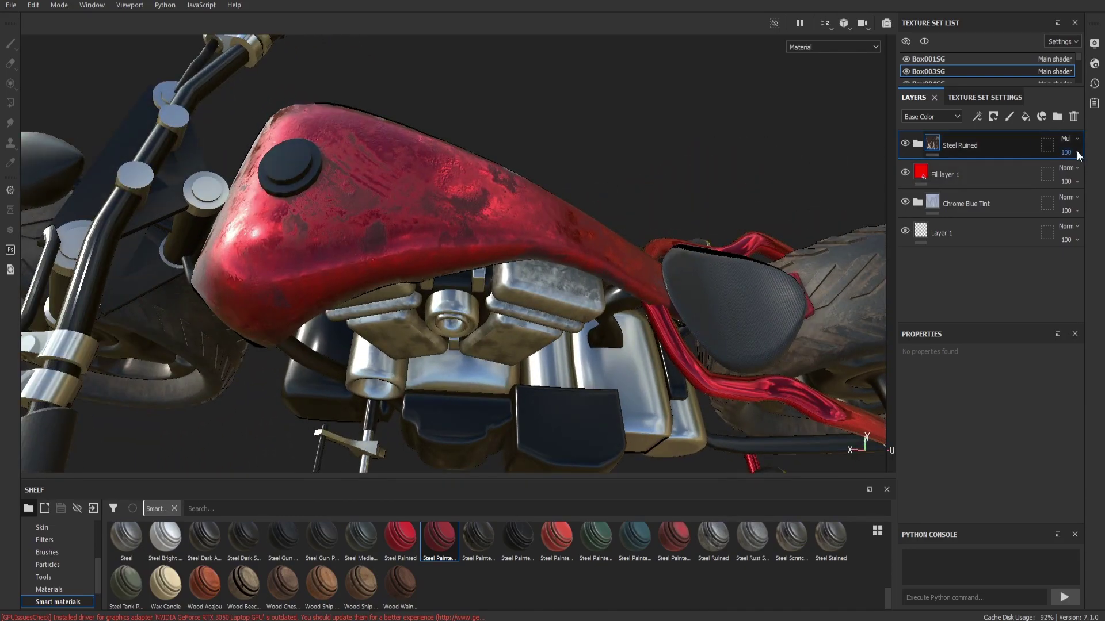
pyautogui.moveTo(1104, 176); pyautogui.dragTo(1075, 183)
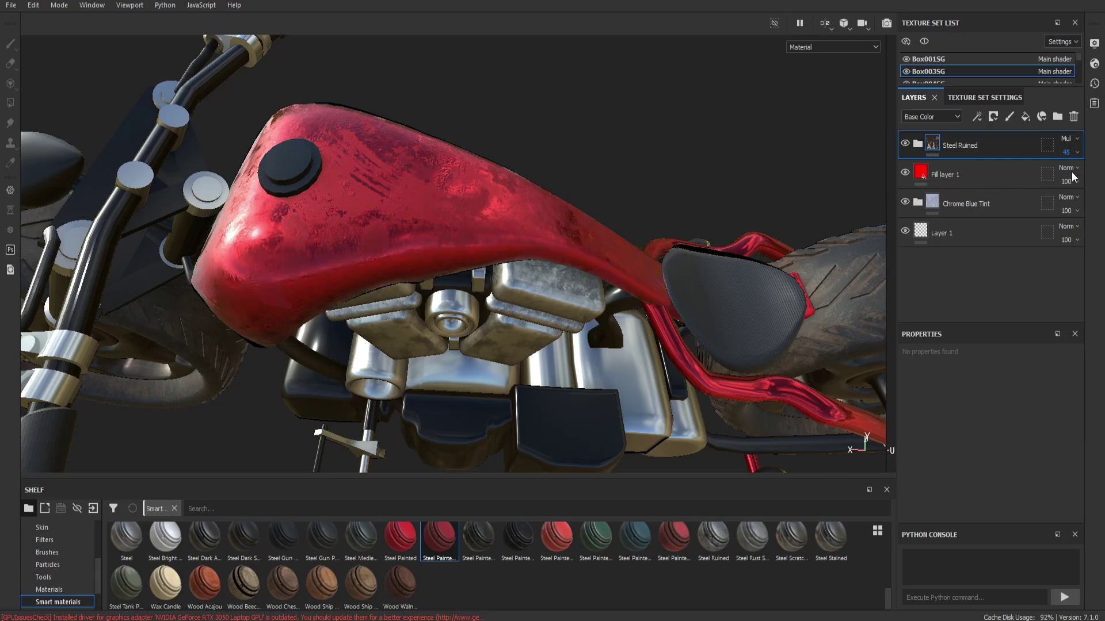
pyautogui.moveTo(761, 168)
pyautogui.keyDown('alt'); pyautogui.mouseDown()
pyautogui.moveTo(694, 119)
pyautogui.moveTo(777, 158)
pyautogui.mouseUp(); pyautogui.keyUp('alt')
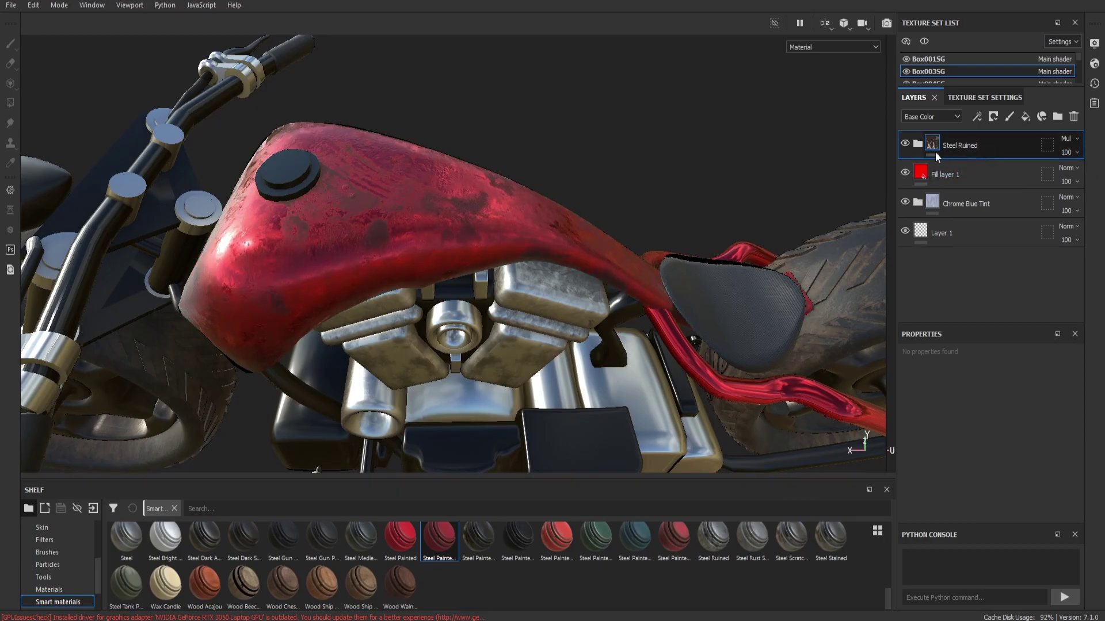
pyautogui.click(916, 144)
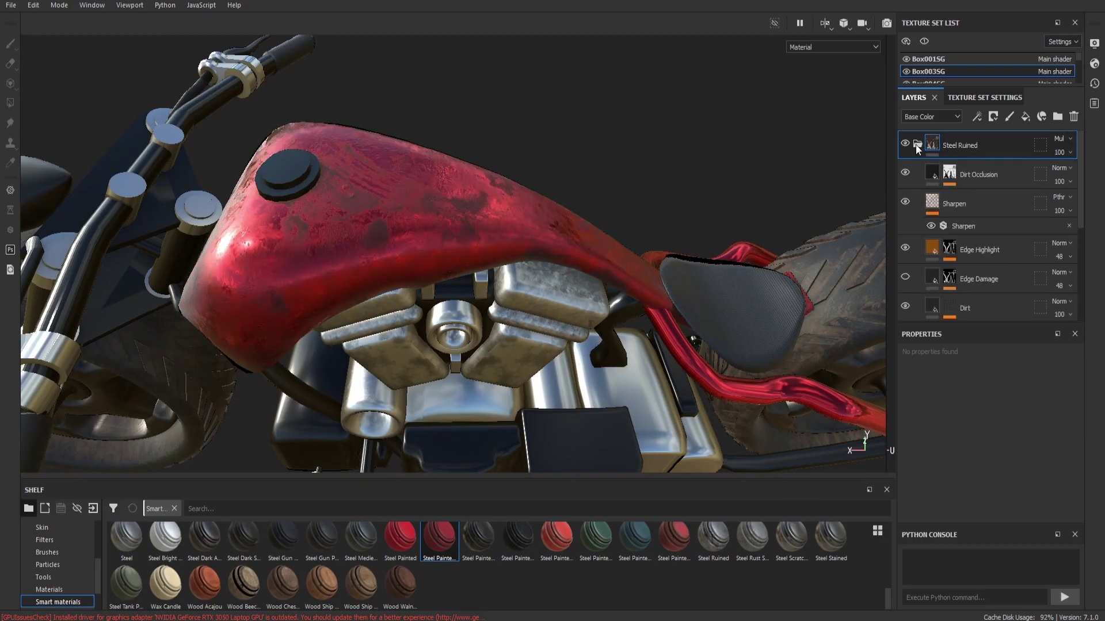
# Compare Dirt Occlusion and Edge Damage on the tank, leaving Edge Damage hidden
pyautogui.click(903, 172)
pyautogui.scroll(-5, 481, 316)
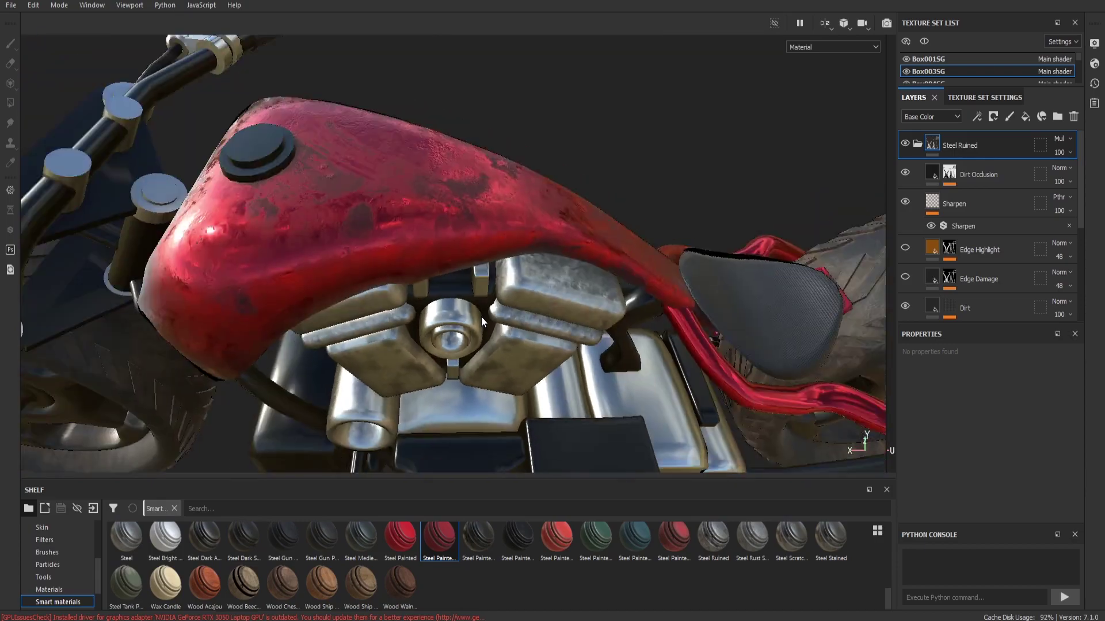
pyautogui.moveTo(455, 276)
pyautogui.keyDown('alt'); pyautogui.mouseDown()
pyautogui.moveTo(421, 273)
pyautogui.moveTo(465, 292)
pyautogui.mouseUp(); pyautogui.keyUp('alt')
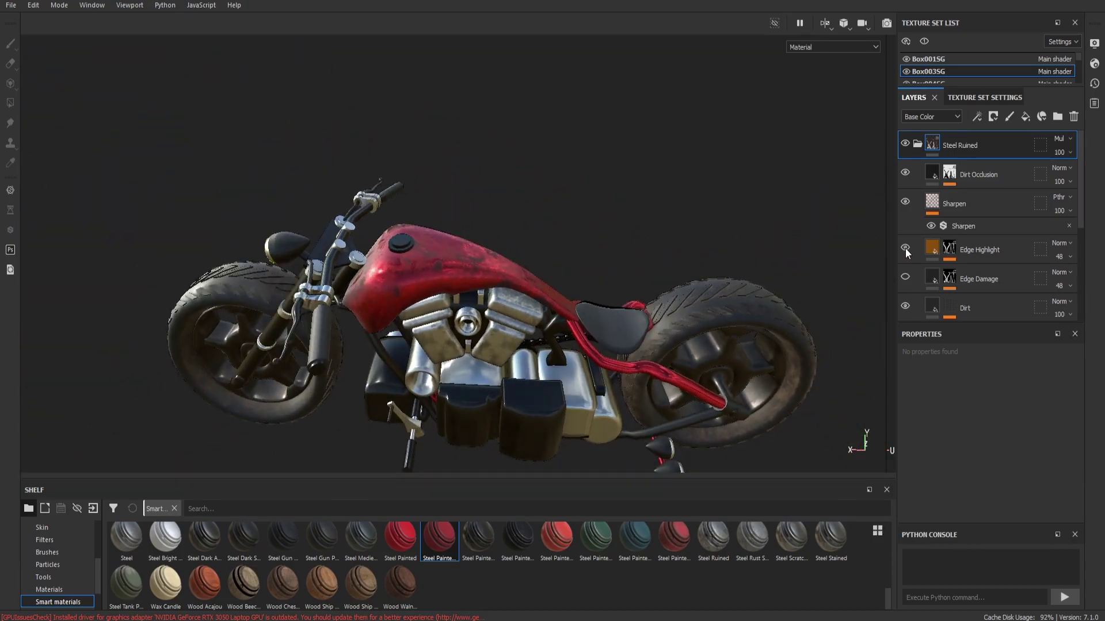
pyautogui.click(905, 280)
pyautogui.scroll(-1, 905, 279)
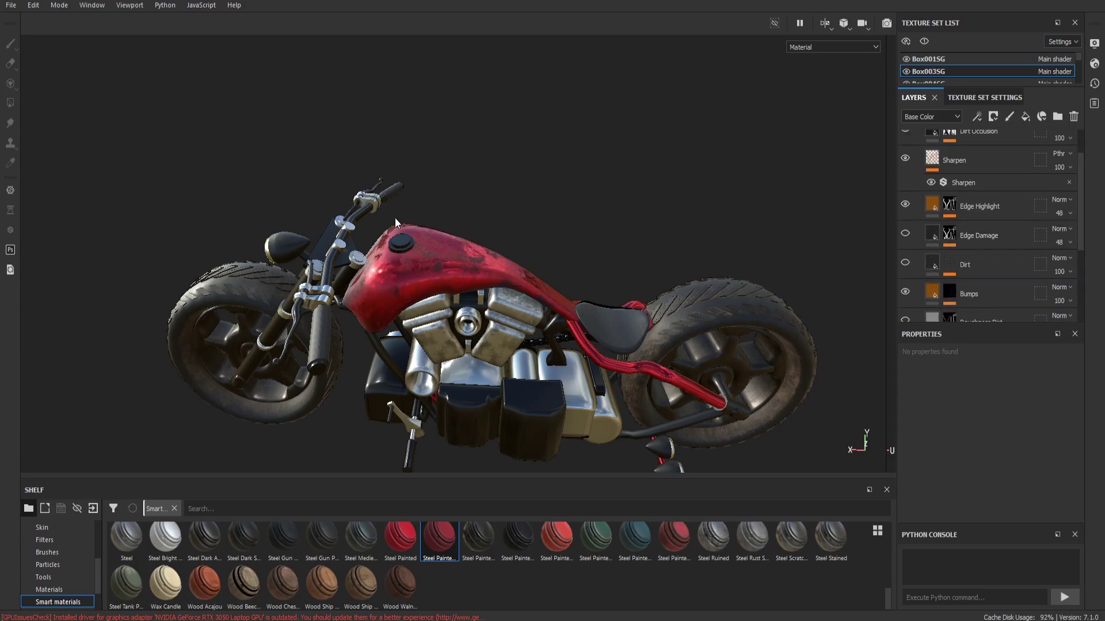
pyautogui.scroll(3, 408, 273)
pyautogui.moveTo(408, 273)
pyautogui.keyDown('alt'); pyautogui.mouseDown()
pyautogui.moveTo(438, 215)
pyautogui.moveTo(869, 279)
pyautogui.mouseUp(); pyautogui.keyUp('alt')
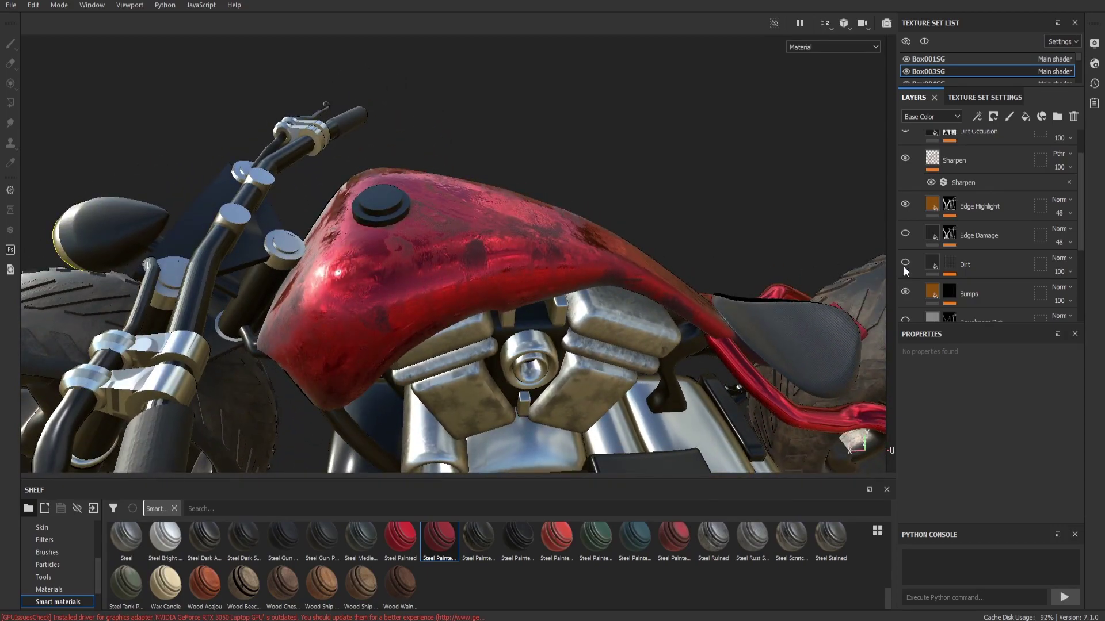
pyautogui.click(906, 233)
pyautogui.click(907, 257)
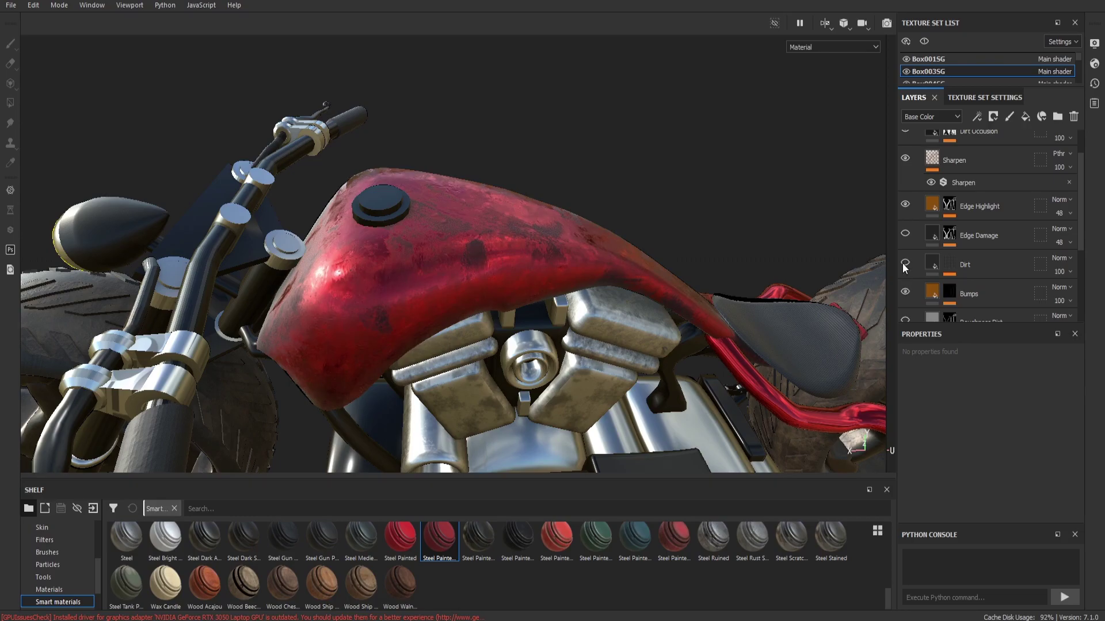
# Test hiding the Dirt layer, then restore it so the tank keeps its dirt
pyautogui.click(904, 263)
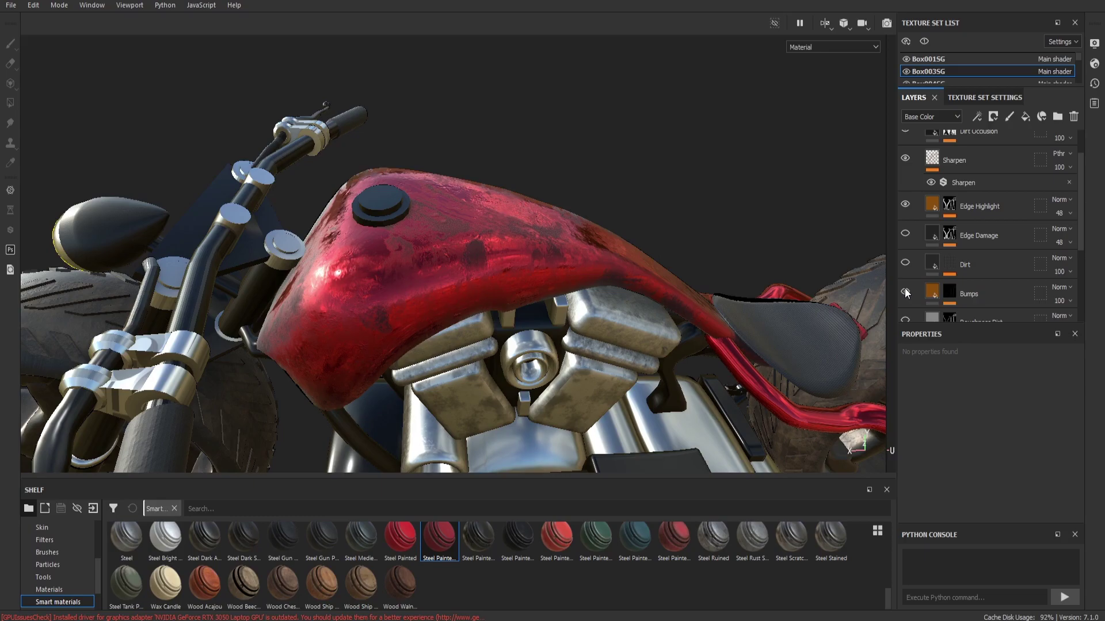
pyautogui.scroll(-3, 905, 288)
pyautogui.scroll(2, 904, 284)
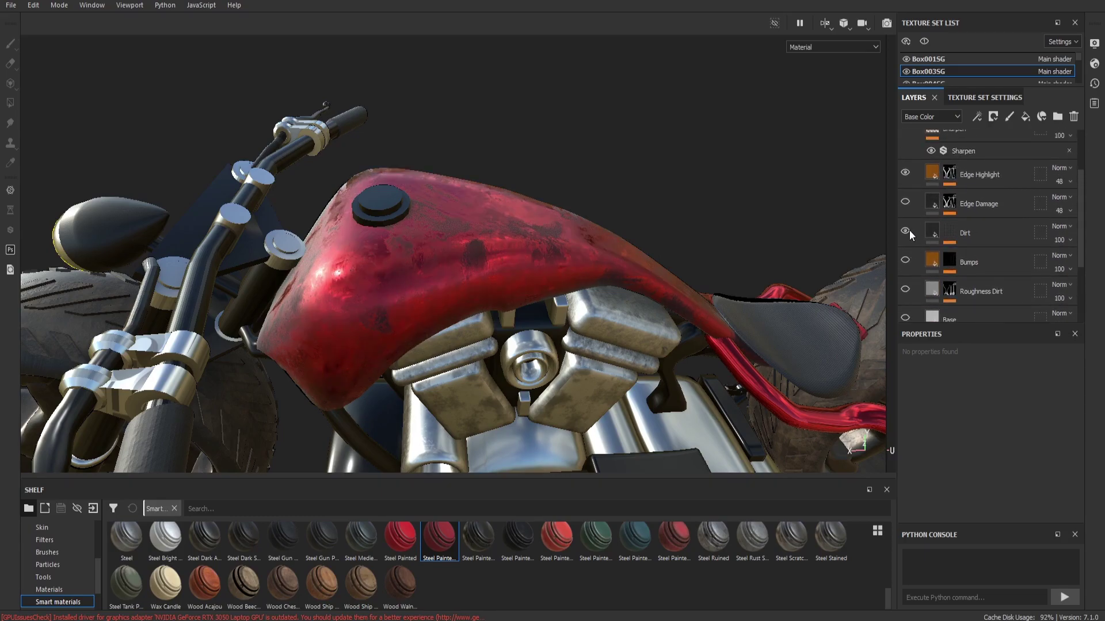
pyautogui.click(909, 231)
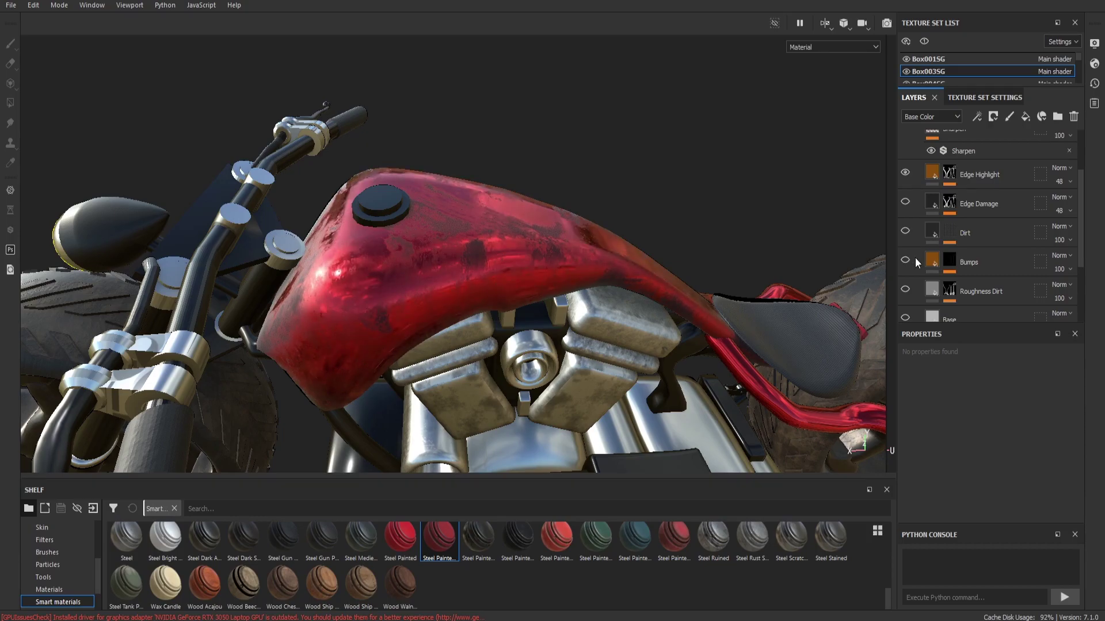
pyautogui.hotkey('ctrl', 'z')
pyautogui.keyDown('alt'); pyautogui.moveTo(532, 231); pyautogui.dragTo(476, 221); pyautogui.keyUp('alt')
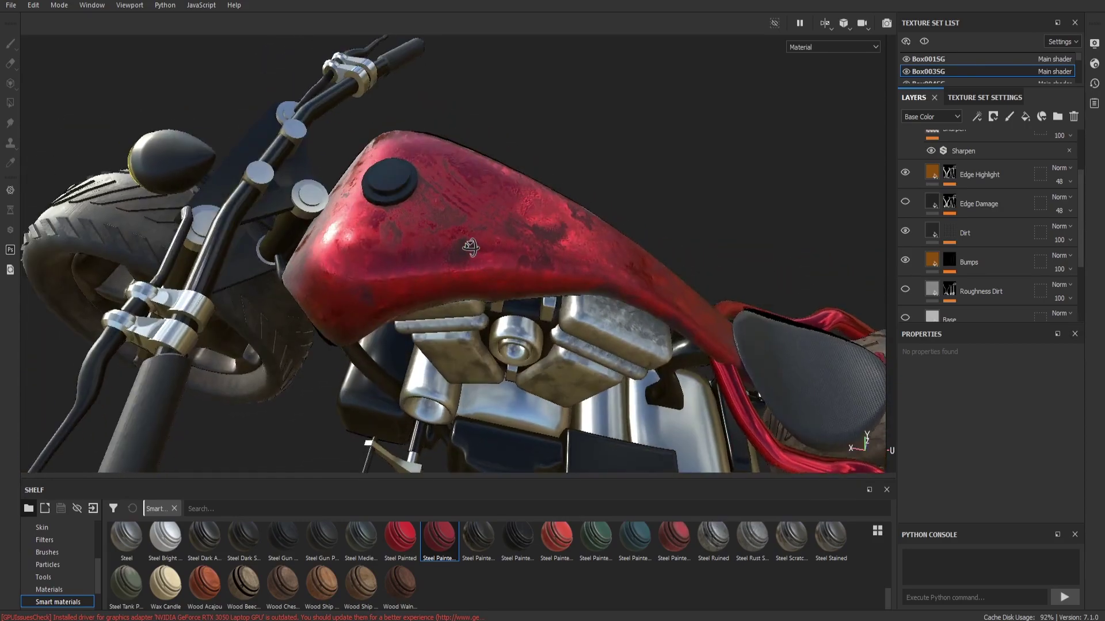
pyautogui.press('f')
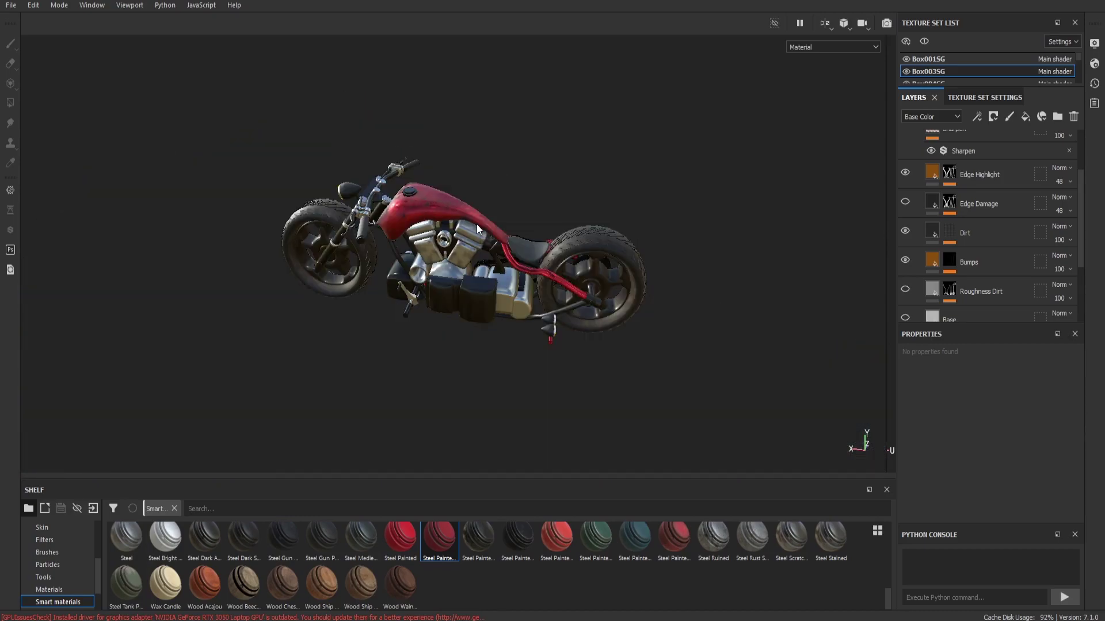
pyautogui.scroll(5, 465, 189)
pyautogui.keyDown('alt'); pyautogui.moveTo(465, 190); pyautogui.dragTo(555, 187); pyautogui.keyUp('alt')
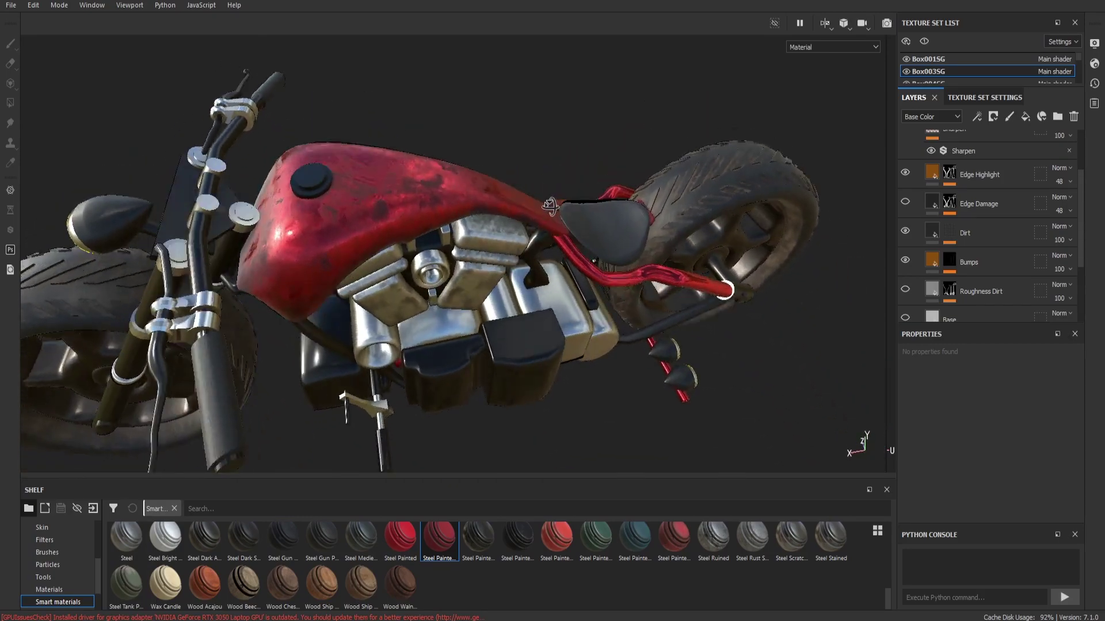
pyautogui.scroll(3, 947, 219)
# Collapse Steel Ruined and drop Steel Painted Chipped Dirty onto the rear frame rails
pyautogui.click(917, 143)
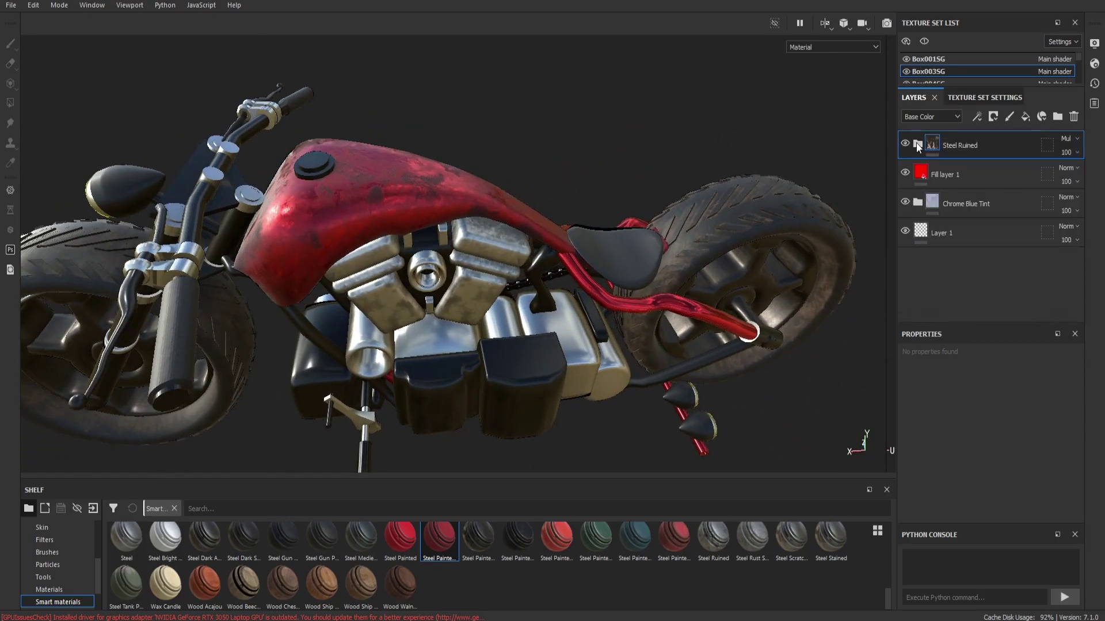
pyautogui.click(958, 165)
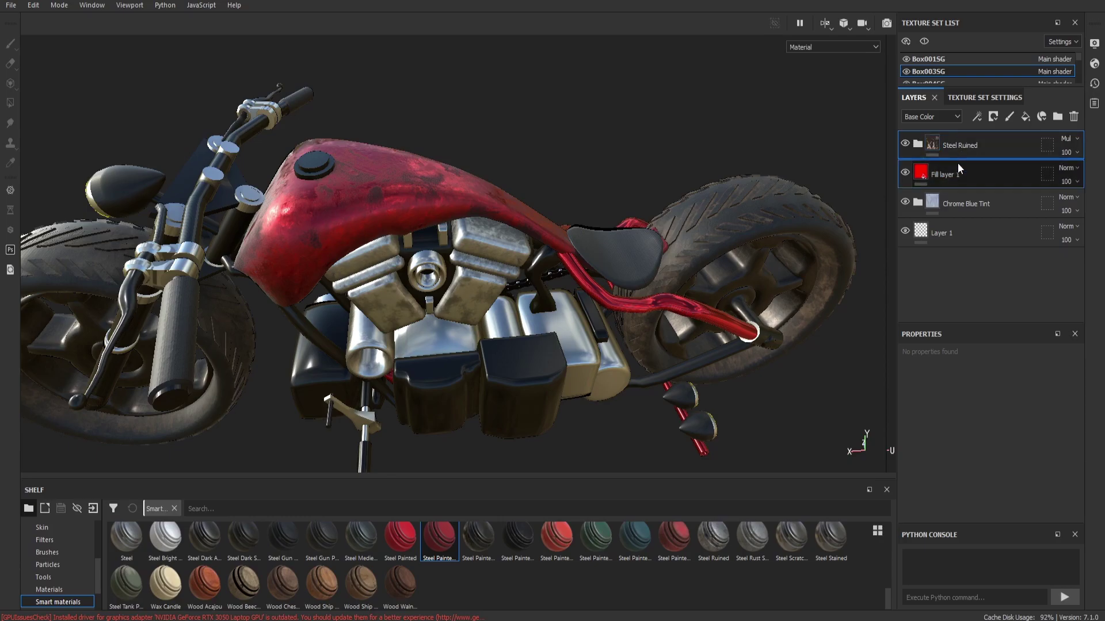
pyautogui.moveTo(438, 550); pyautogui.dragTo(687, 309)
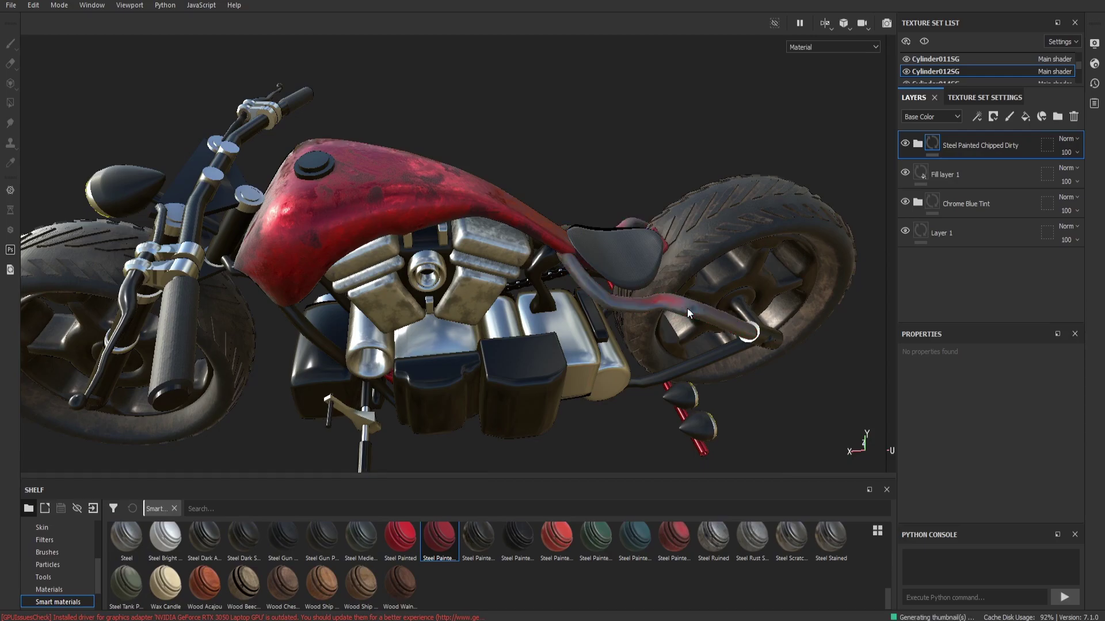
pyautogui.scroll(2, 687, 308)
pyautogui.scroll(3, 687, 309)
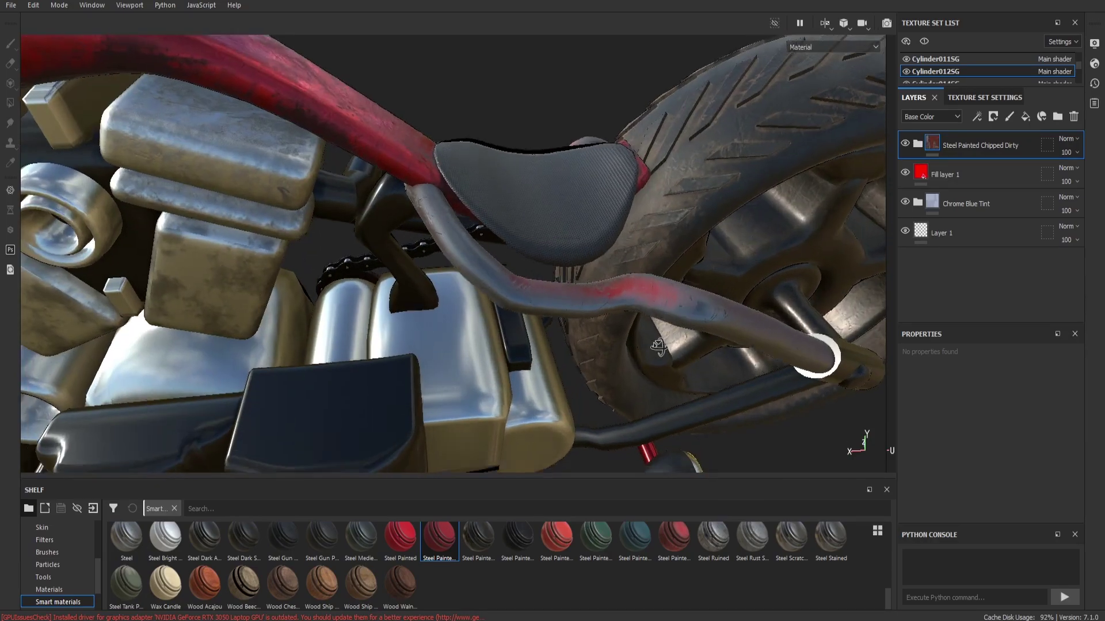
pyautogui.scroll(2, 641, 328)
# Remove the extra Steel Painted Chipped Dirty and duplicate Fill layer 1, keeping Steel Ruined
pyautogui.click(1074, 117)
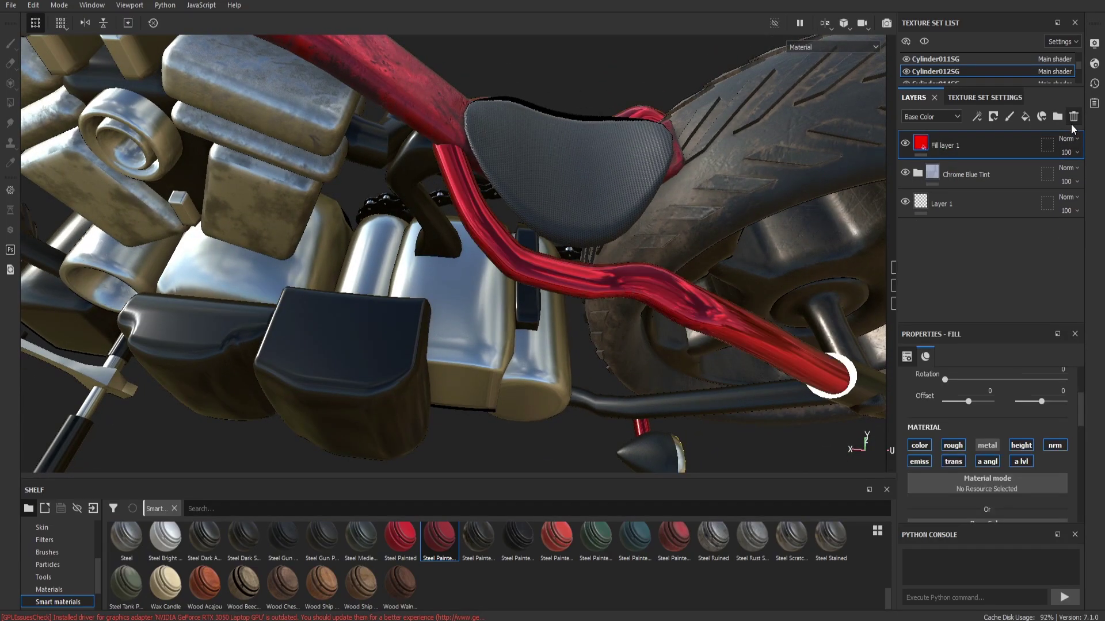
pyautogui.hotkey('ctrl', 'z')
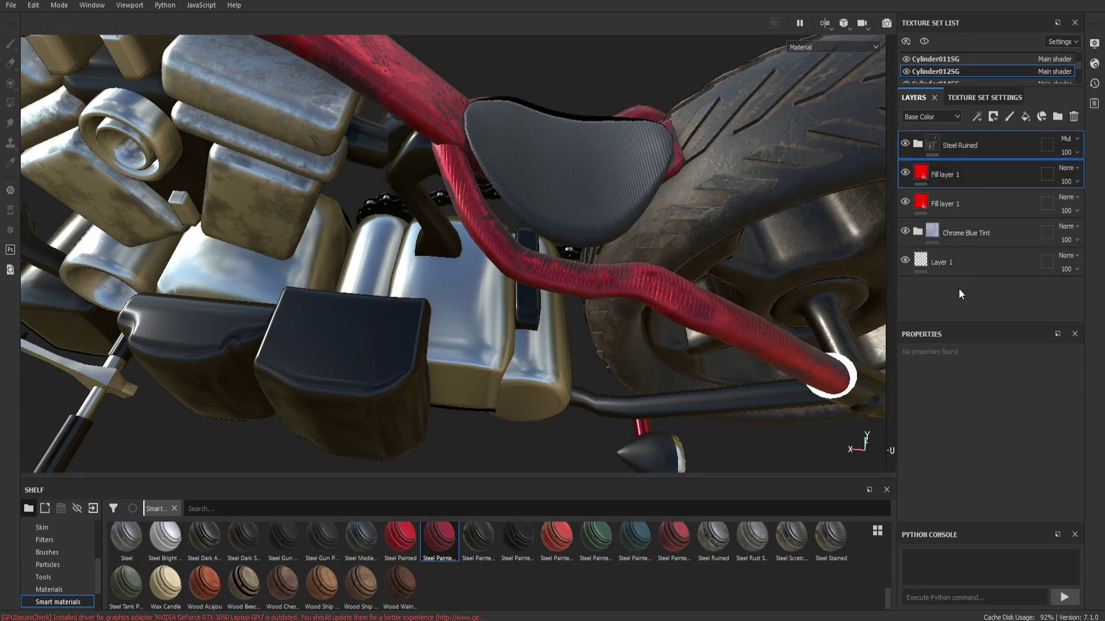
pyautogui.click(960, 167)
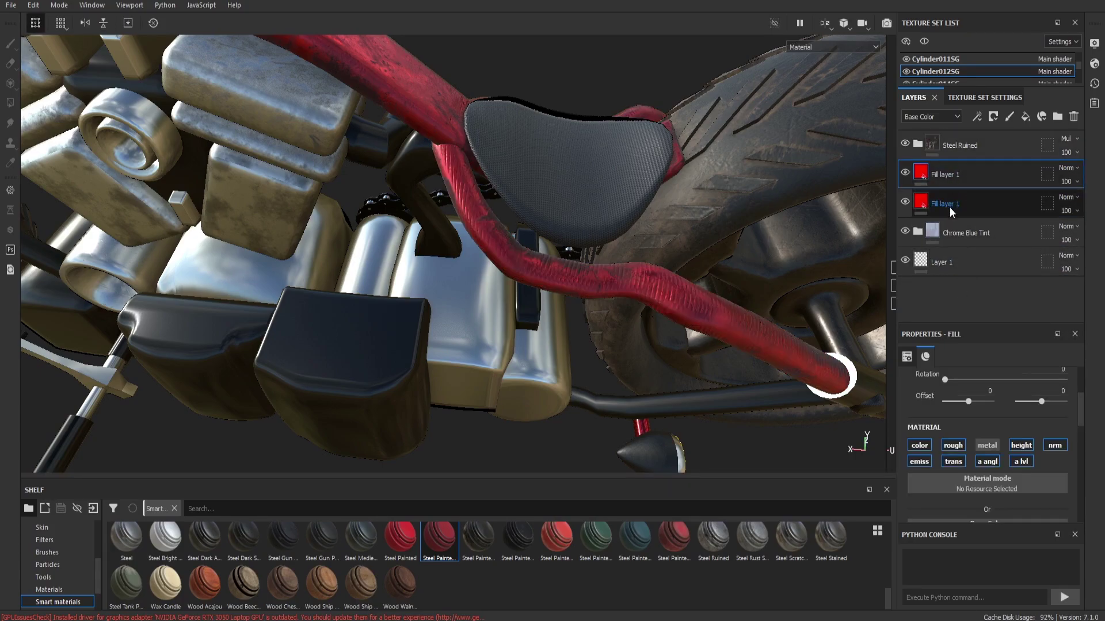
pyautogui.click(1076, 115)
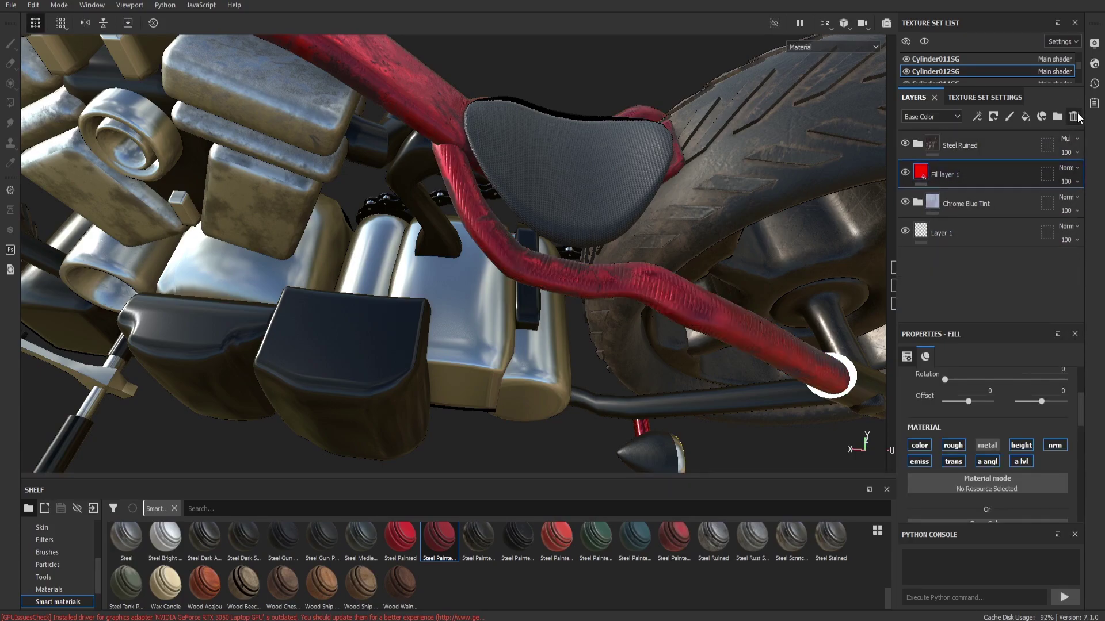
pyautogui.click(917, 144)
# Drop the Steel Painted smart material onto the red lower rail beneath the engine
pyautogui.moveTo(617, 254)
pyautogui.keyDown('alt'); pyautogui.mouseDown()
pyautogui.moveTo(473, 236)
pyautogui.moveTo(691, 158)
pyautogui.moveTo(681, 228)
pyautogui.moveTo(633, 199)
pyautogui.moveTo(667, 255)
pyautogui.mouseUp(); pyautogui.keyUp('alt')
pyautogui.scroll(-5, 681, 225)
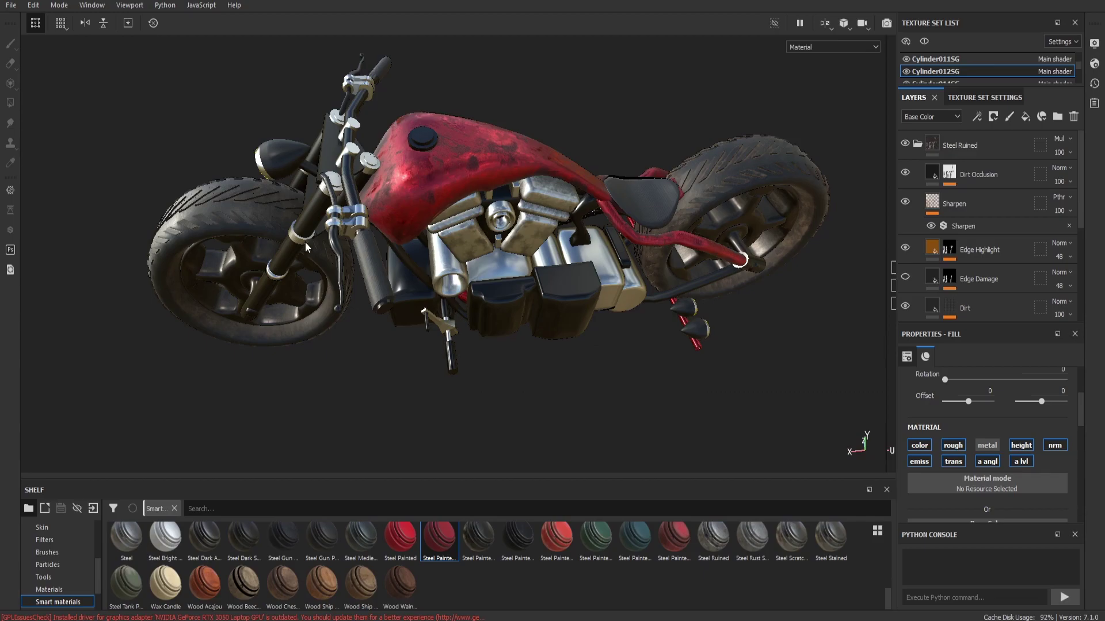
pyautogui.scroll(3, 283, 291)
pyautogui.scroll(2, 283, 292)
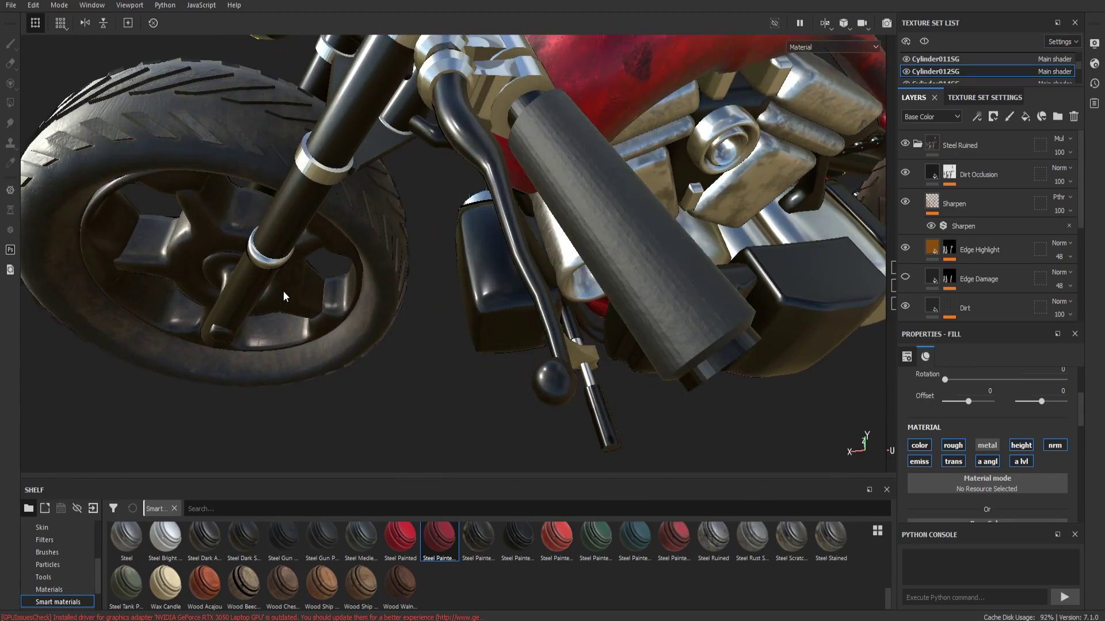
pyautogui.scroll(-4, 283, 291)
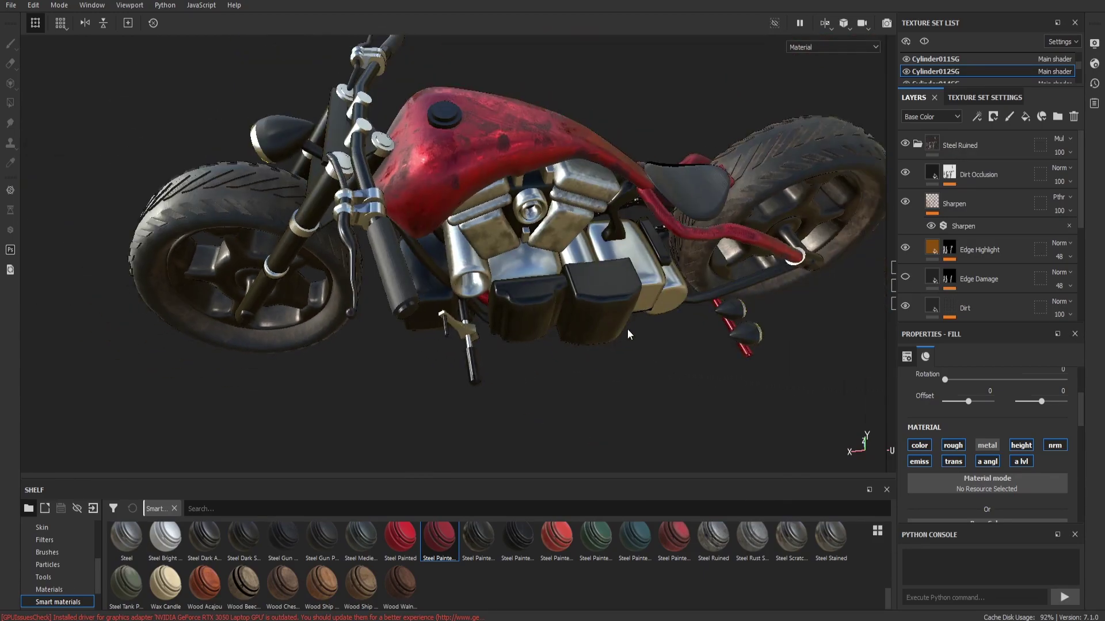
pyautogui.moveTo(627, 331)
pyautogui.keyDown('alt'); pyautogui.mouseDown()
pyautogui.moveTo(712, 276)
pyautogui.moveTo(670, 297)
pyautogui.moveTo(806, 242)
pyautogui.moveTo(469, 330)
pyautogui.mouseUp(); pyautogui.keyUp('alt')
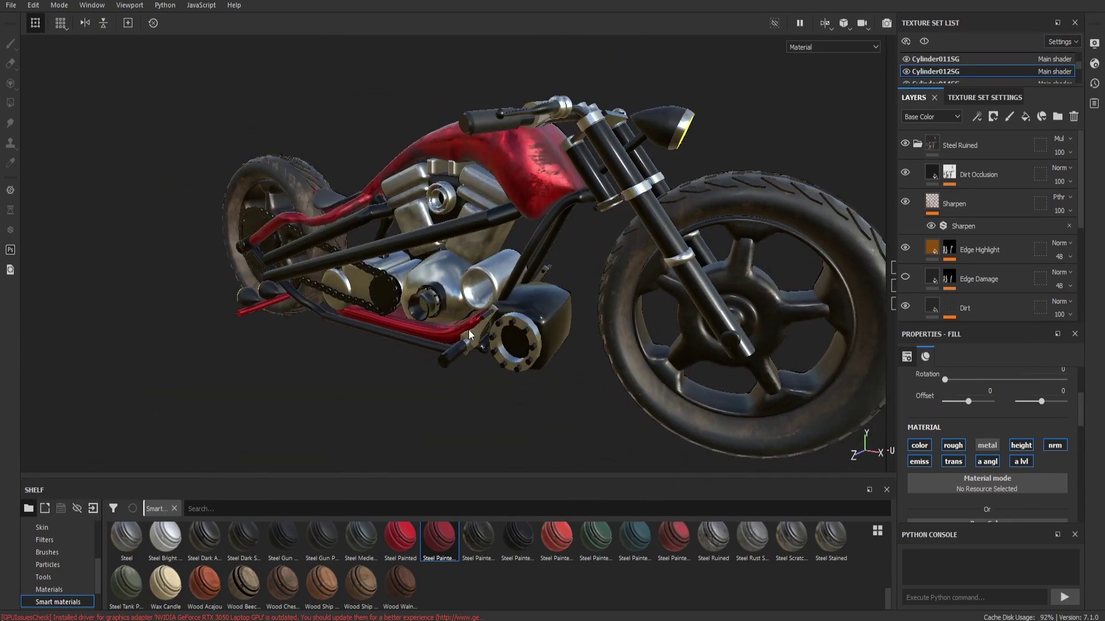
pyautogui.scroll(3, 468, 330)
pyautogui.scroll(2, 469, 330)
pyautogui.scroll(2, 647, 306)
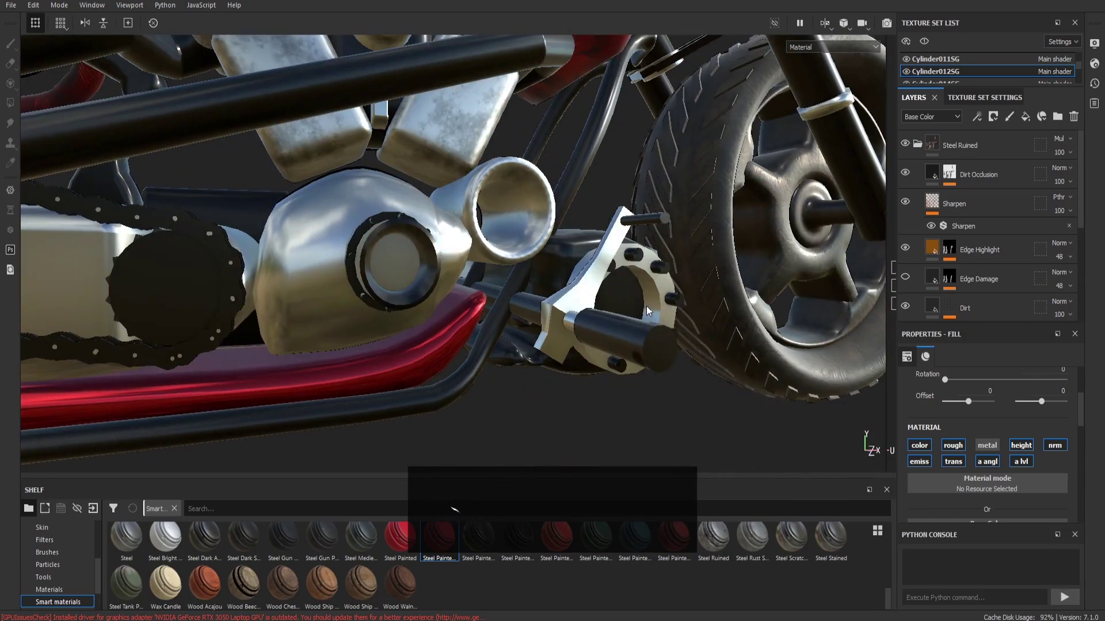
pyautogui.moveTo(400, 545); pyautogui.dragTo(414, 368)
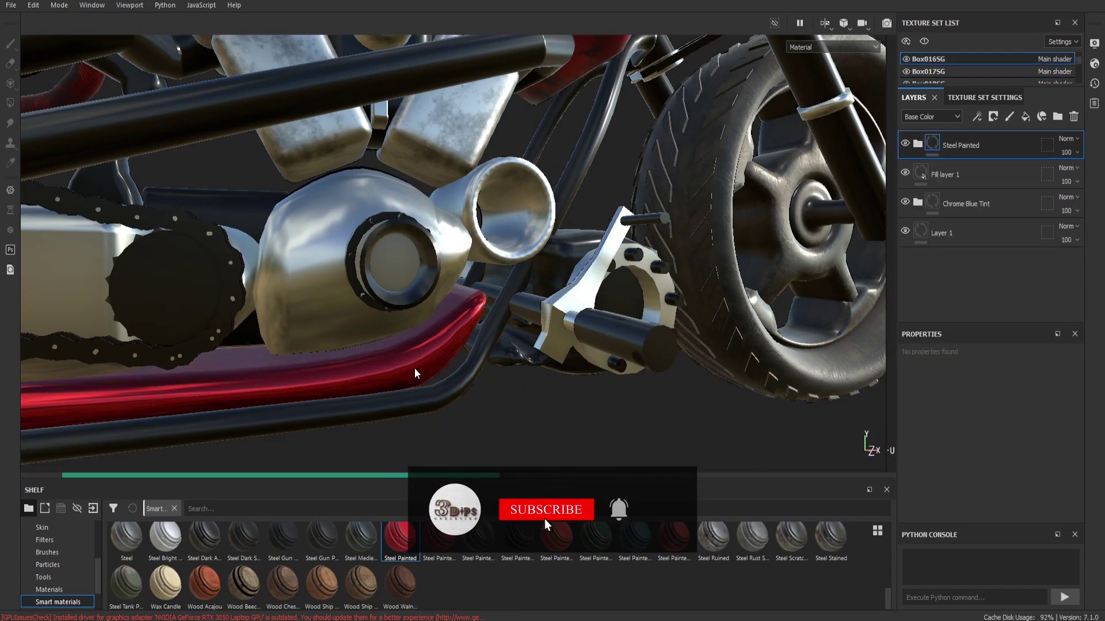
# Delete Steel Painted from the Box016SG lower rail and apply Steel Ruined in its place
pyautogui.click(1074, 117)
pyautogui.moveTo(713, 538); pyautogui.dragTo(322, 368)
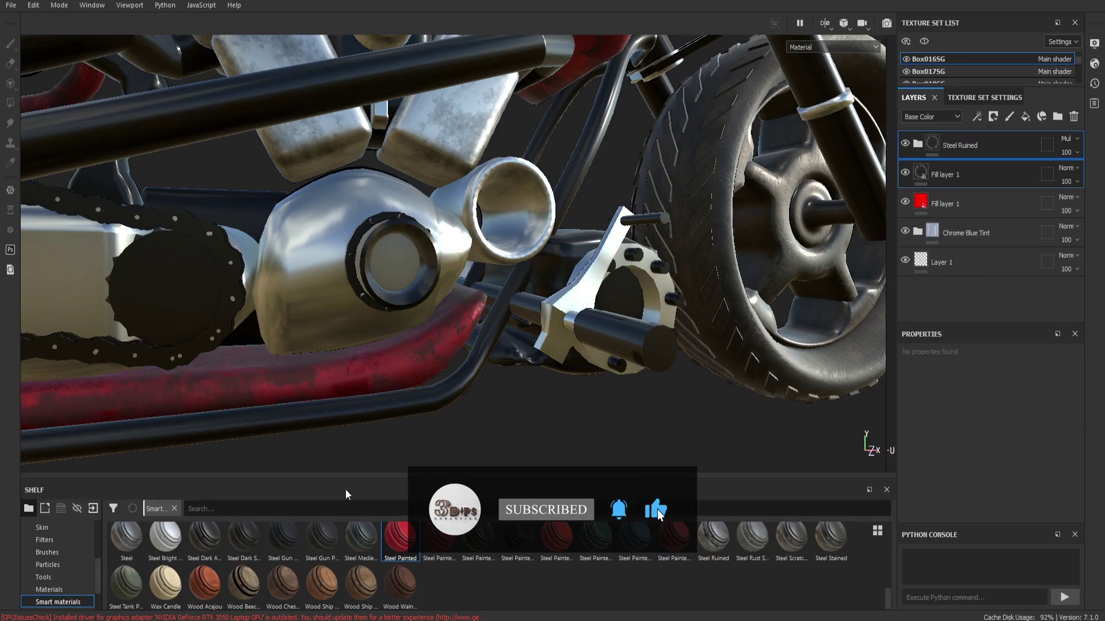
pyautogui.moveTo(427, 437)
pyautogui.keyDown('alt'); pyautogui.mouseDown()
pyautogui.moveTo(418, 458)
pyautogui.moveTo(484, 458)
pyautogui.mouseUp(); pyautogui.keyUp('alt')
pyautogui.scroll(-3, 418, 454)
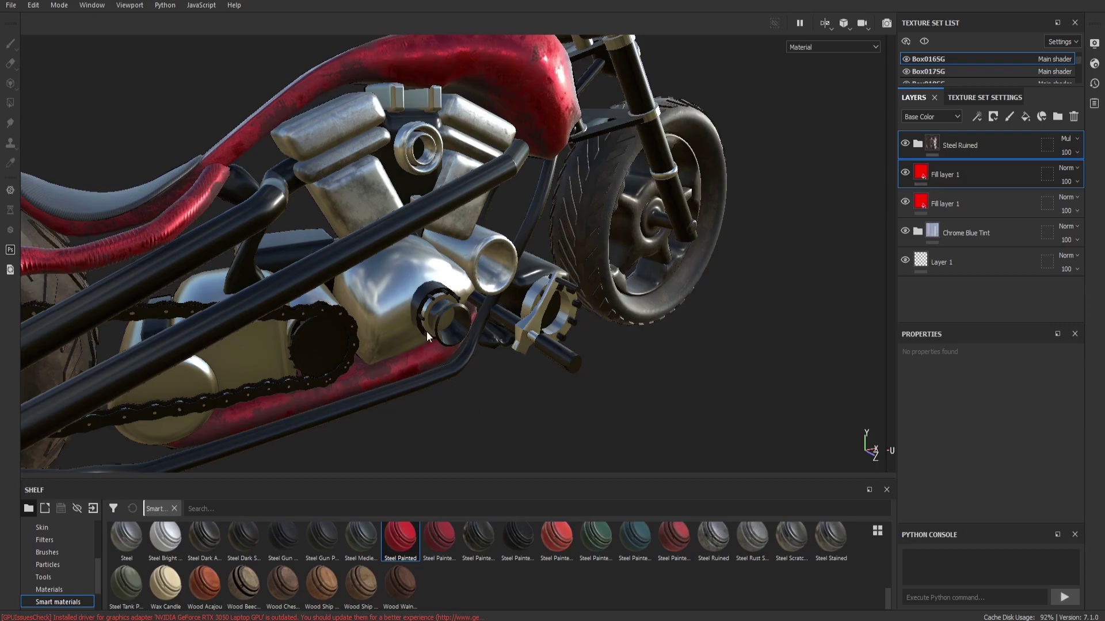
pyautogui.scroll(2, 406, 320)
pyautogui.scroll(2, 406, 320)
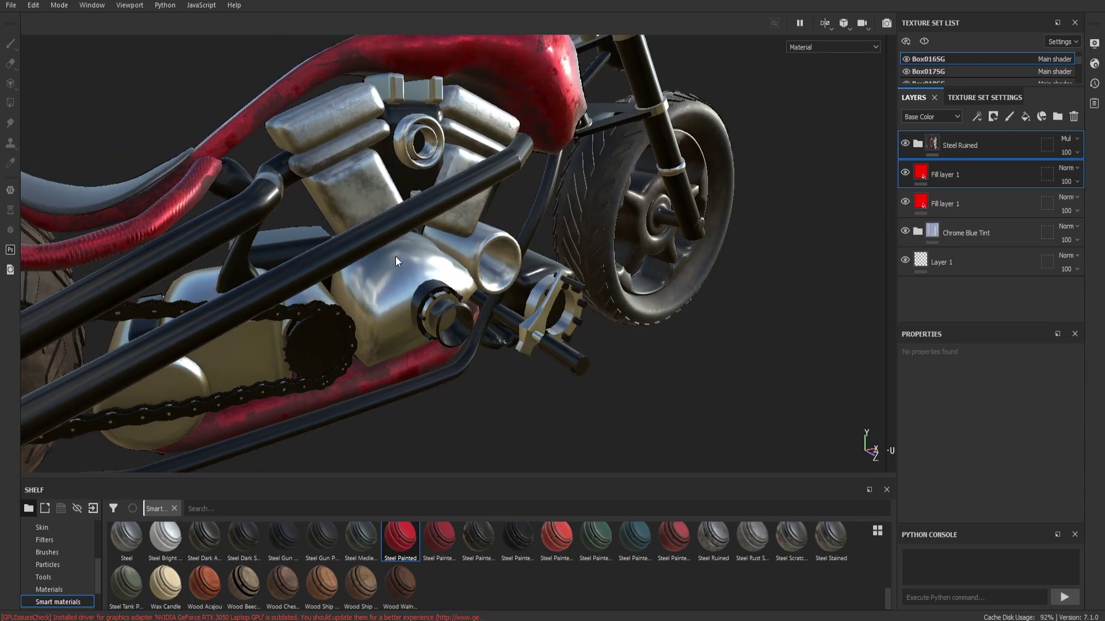
pyautogui.moveTo(400, 264)
pyautogui.keyDown('alt'); pyautogui.mouseDown()
pyautogui.moveTo(245, 304)
pyautogui.moveTo(280, 288)
pyautogui.mouseUp(); pyautogui.keyUp('alt')
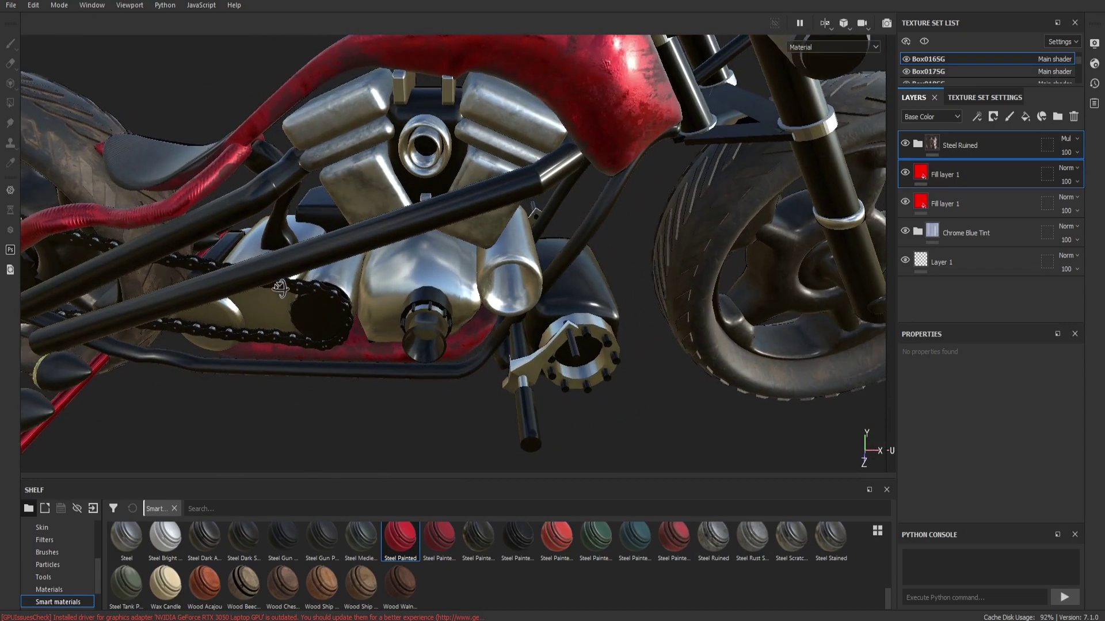
pyautogui.press('f')
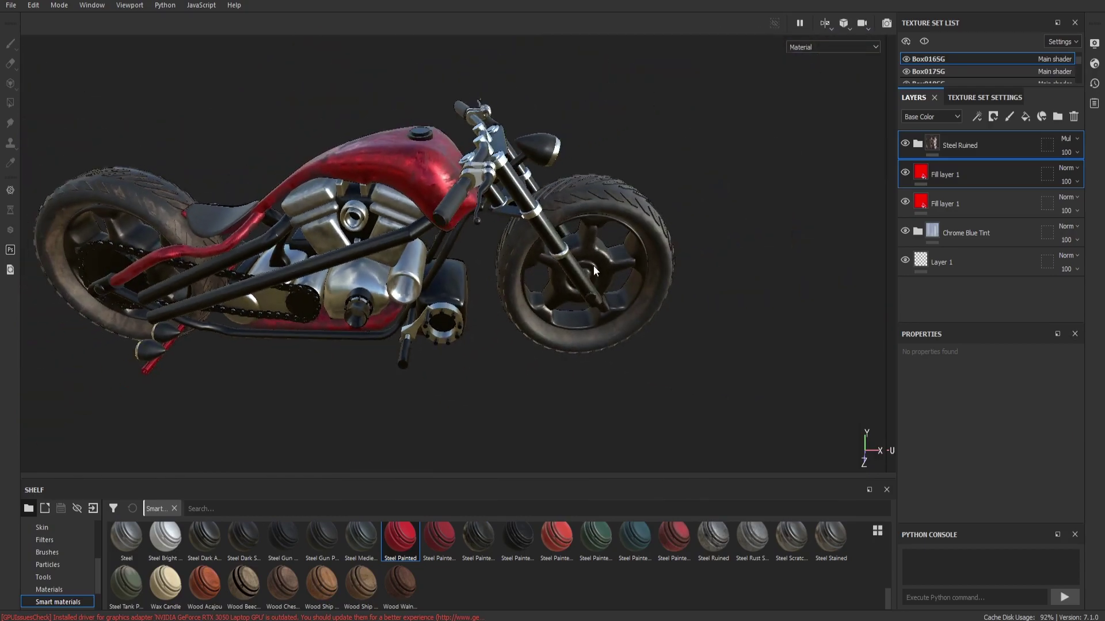
pyautogui.scroll(2, 593, 265)
pyautogui.scroll(-5, 920, 77)
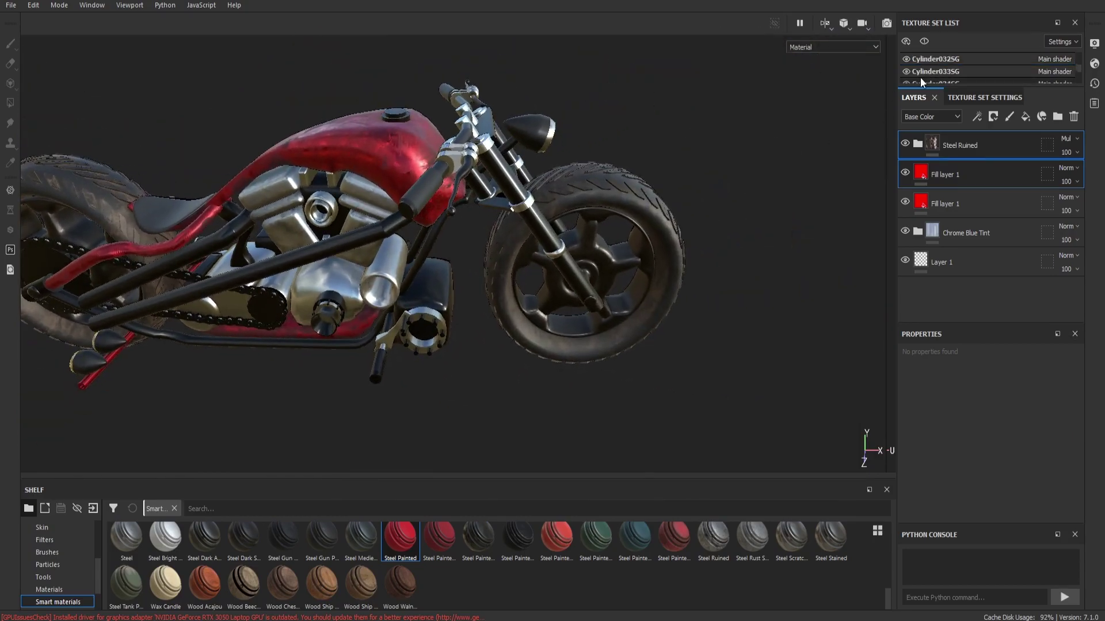
pyautogui.scroll(-5, 920, 77)
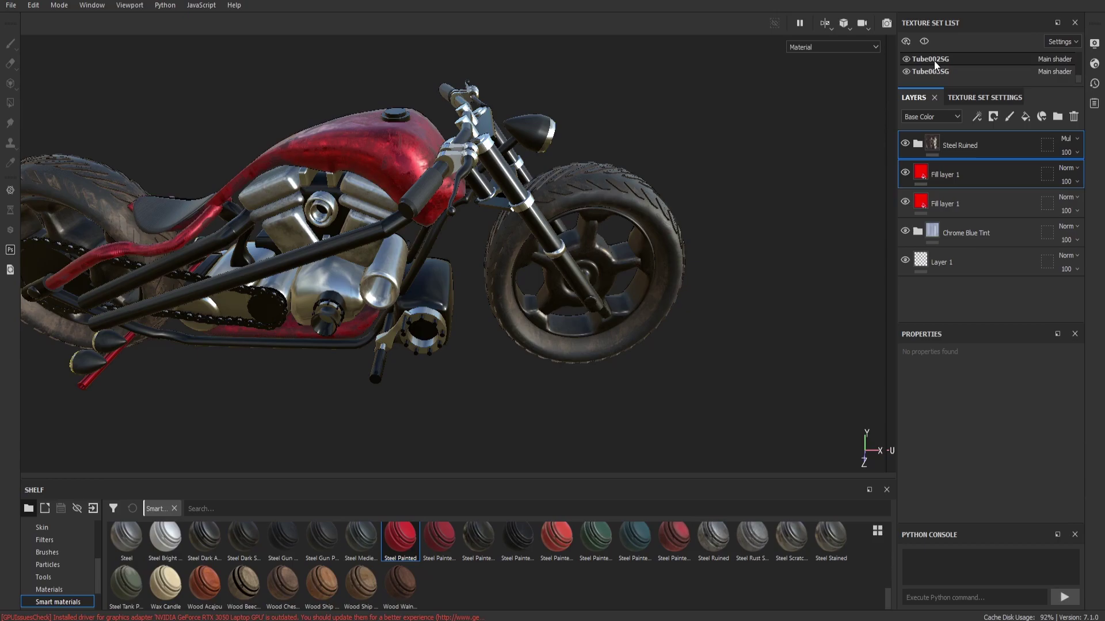
# Switch to Tube002SG and drop the Steel material onto the small rear rod
pyautogui.click(934, 60)
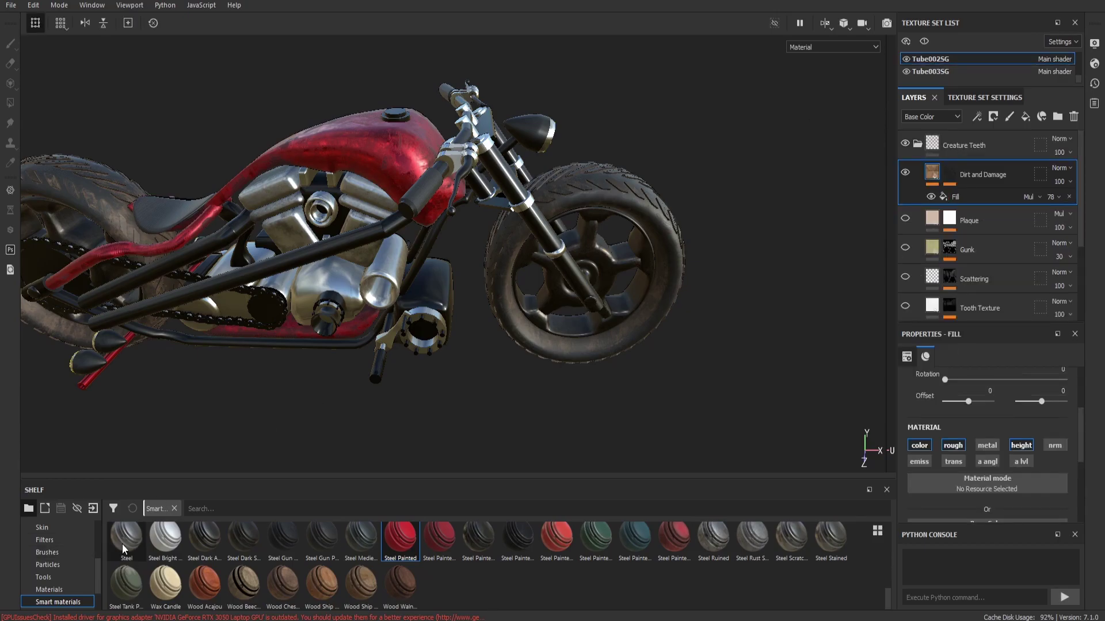
pyautogui.moveTo(124, 548)
pyautogui.mouseDown()
pyautogui.moveTo(106, 378)
pyautogui.moveTo(93, 374)
pyautogui.mouseUp()
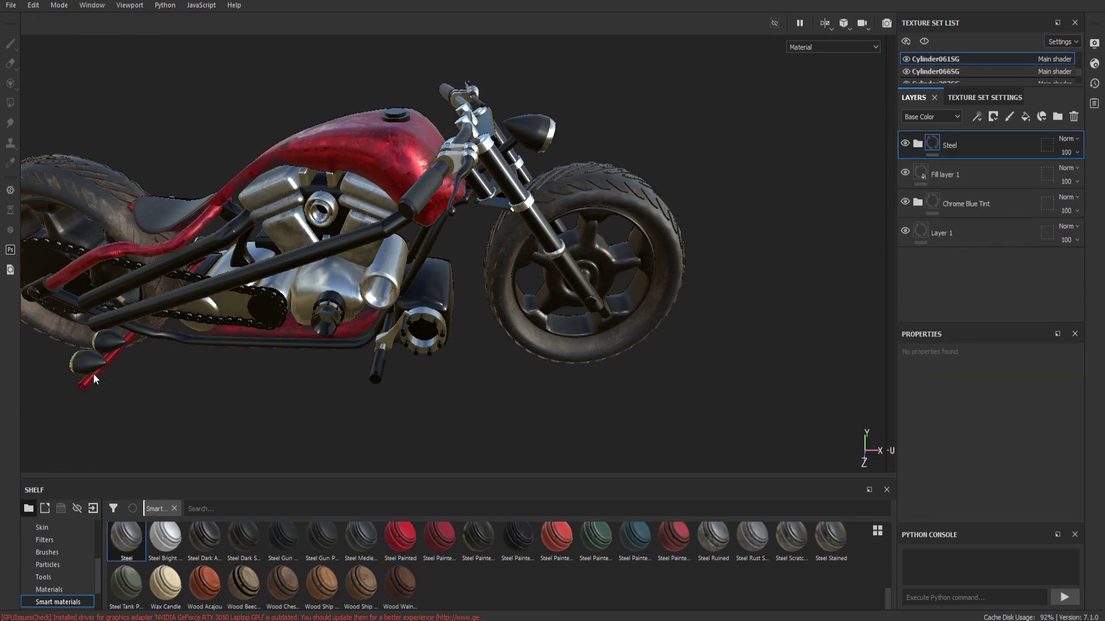
pyautogui.scroll(-3, 93, 374)
pyautogui.scroll(2, 93, 374)
pyautogui.scroll(3, 93, 374)
pyautogui.scroll(3, 93, 374)
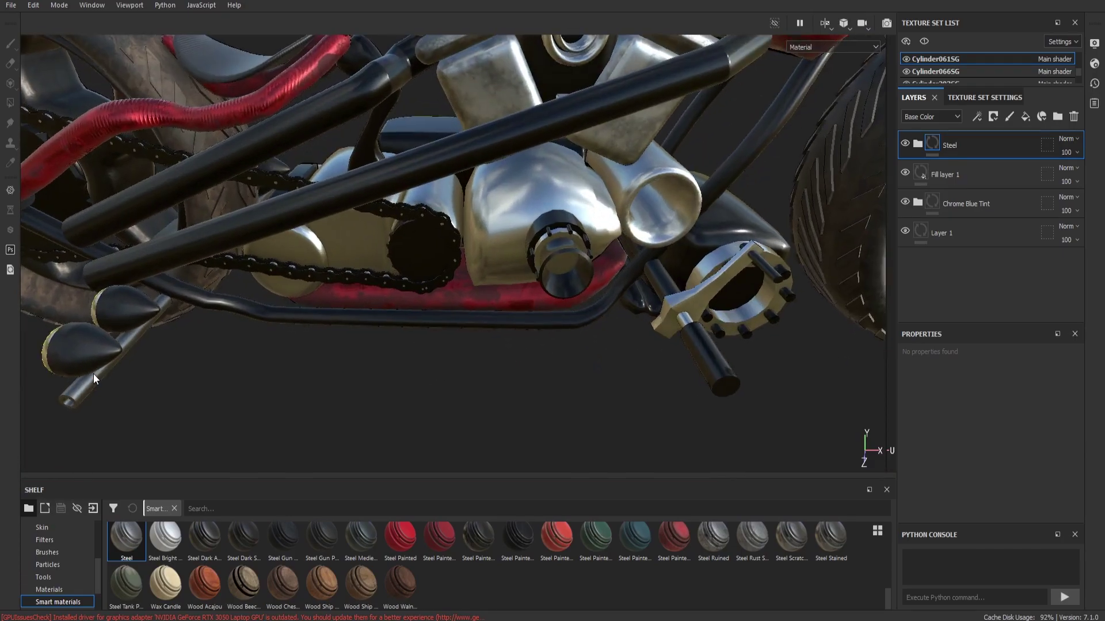
pyautogui.moveTo(93, 374)
pyautogui.keyDown('alt'); pyautogui.mouseDown()
pyautogui.moveTo(243, 335)
pyautogui.moveTo(271, 347)
pyautogui.mouseUp(); pyautogui.keyUp('alt')
pyautogui.scroll(-3, 271, 348)
pyautogui.scroll(-2, 271, 347)
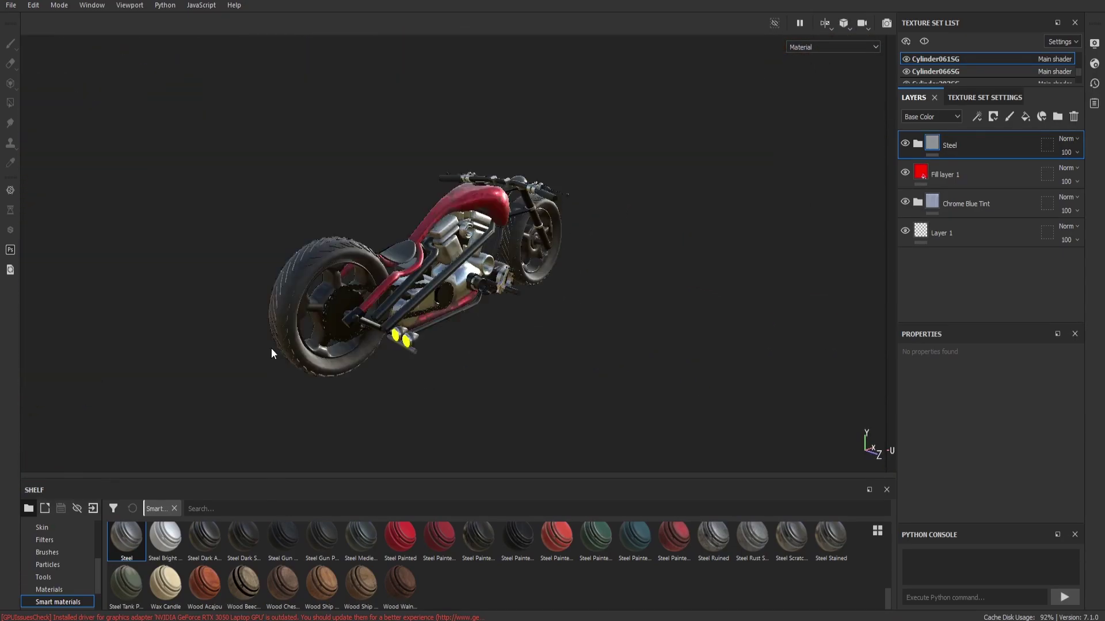
pyautogui.scroll(2, 438, 345)
pyautogui.keyDown('alt'); pyautogui.moveTo(427, 344); pyautogui.dragTo(454, 306); pyautogui.keyUp('alt')
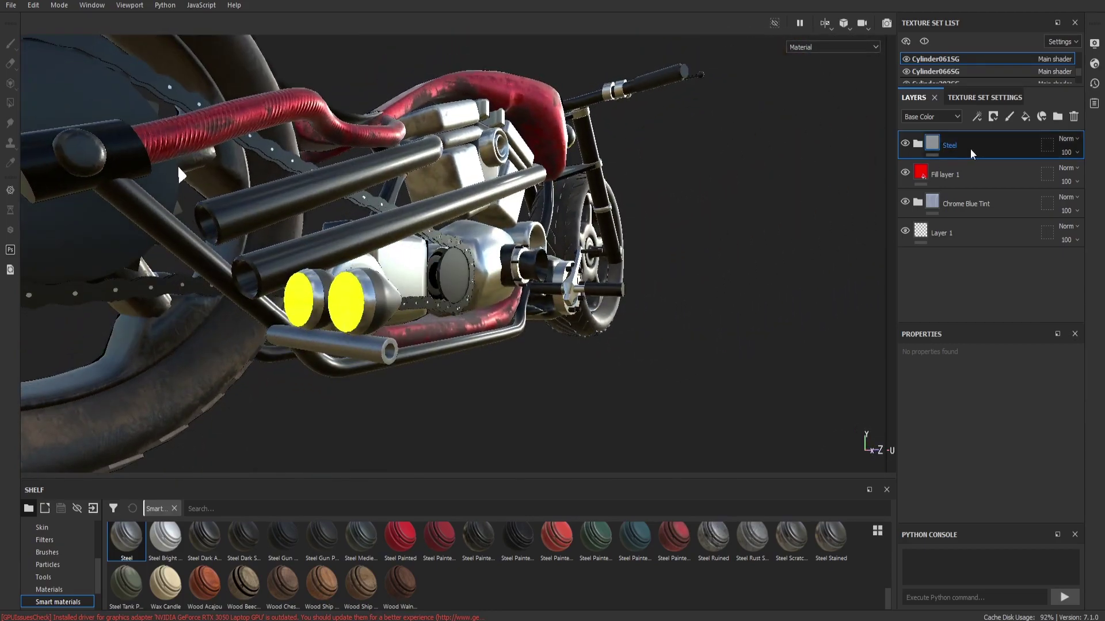
# Replace the rod's Steel layer with the copied Steel Ruined layers
pyautogui.click(1073, 117)
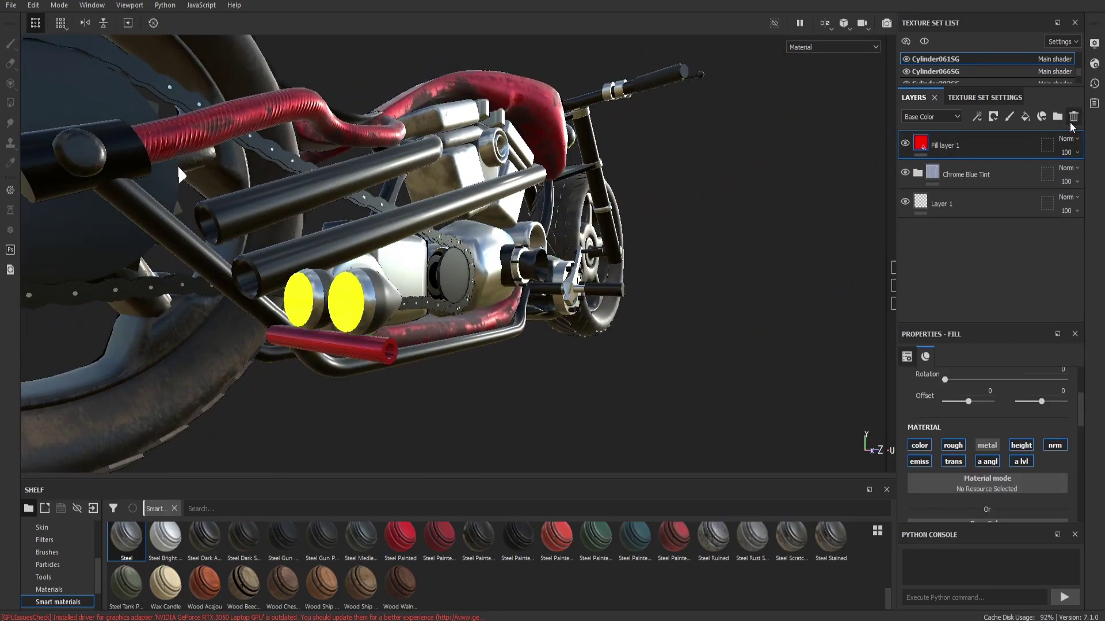
pyautogui.hotkey('ctrl', 'z')
pyautogui.moveTo(518, 402)
pyautogui.keyDown('alt'); pyautogui.mouseDown()
pyautogui.moveTo(475, 429)
pyautogui.moveTo(303, 474)
pyautogui.mouseUp(); pyautogui.keyUp('alt')
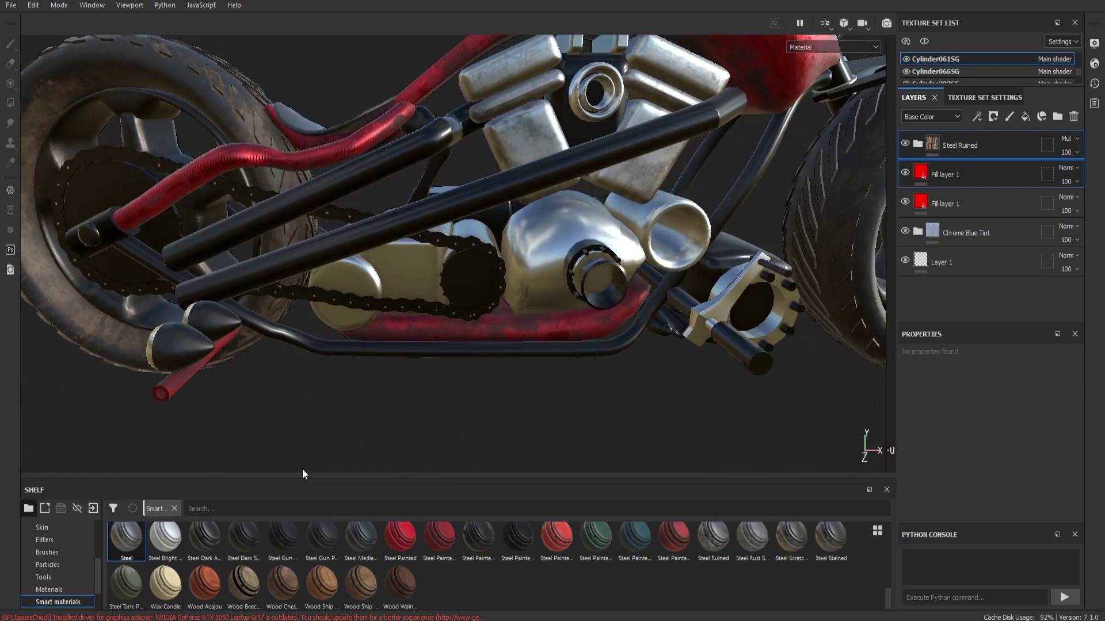
pyautogui.press('f')
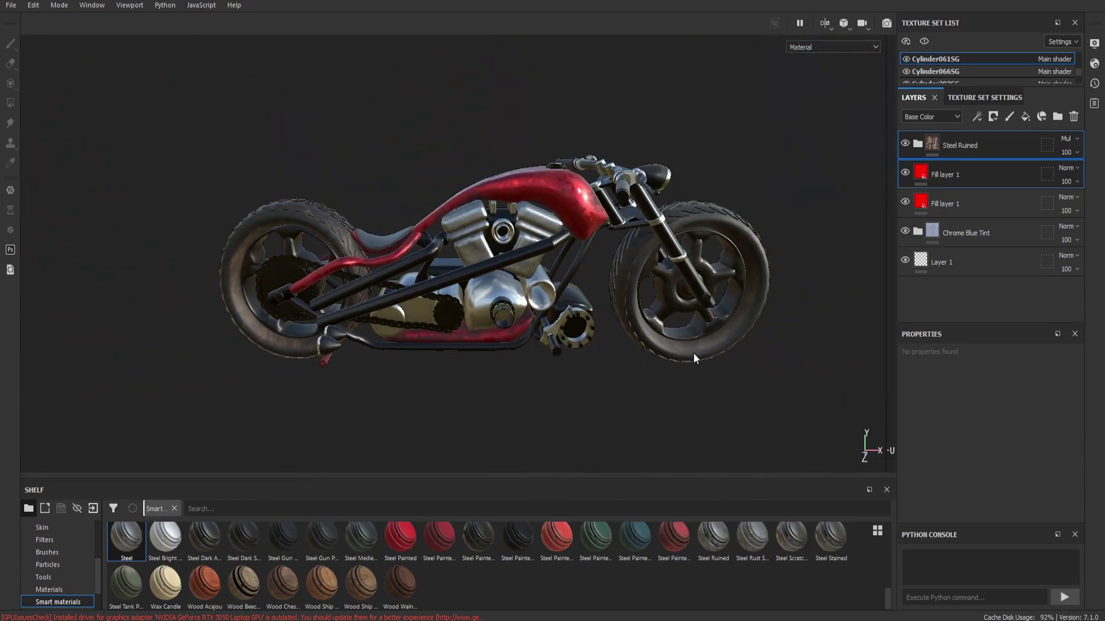
pyautogui.scroll(3, 711, 291)
pyautogui.scroll(2, 712, 292)
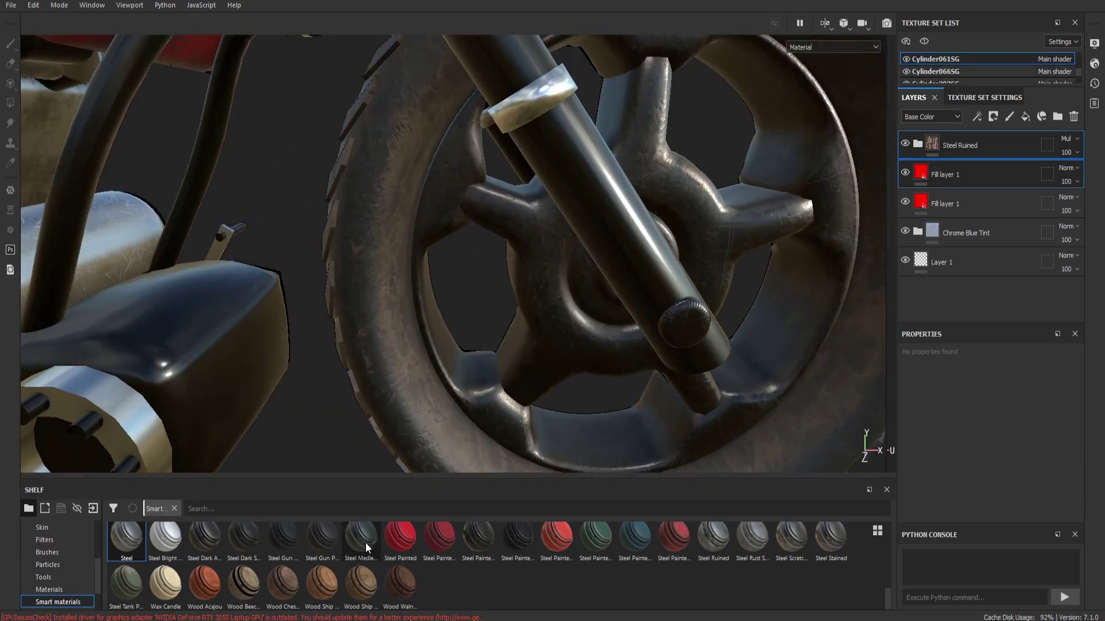
# Try Steel Medieval on the front wheel, remove it, and select Creature Teeth and Plastic Tool Worn
pyautogui.moveTo(365, 543)
pyautogui.mouseDown()
pyautogui.moveTo(543, 409)
pyautogui.moveTo(541, 426)
pyautogui.mouseUp()
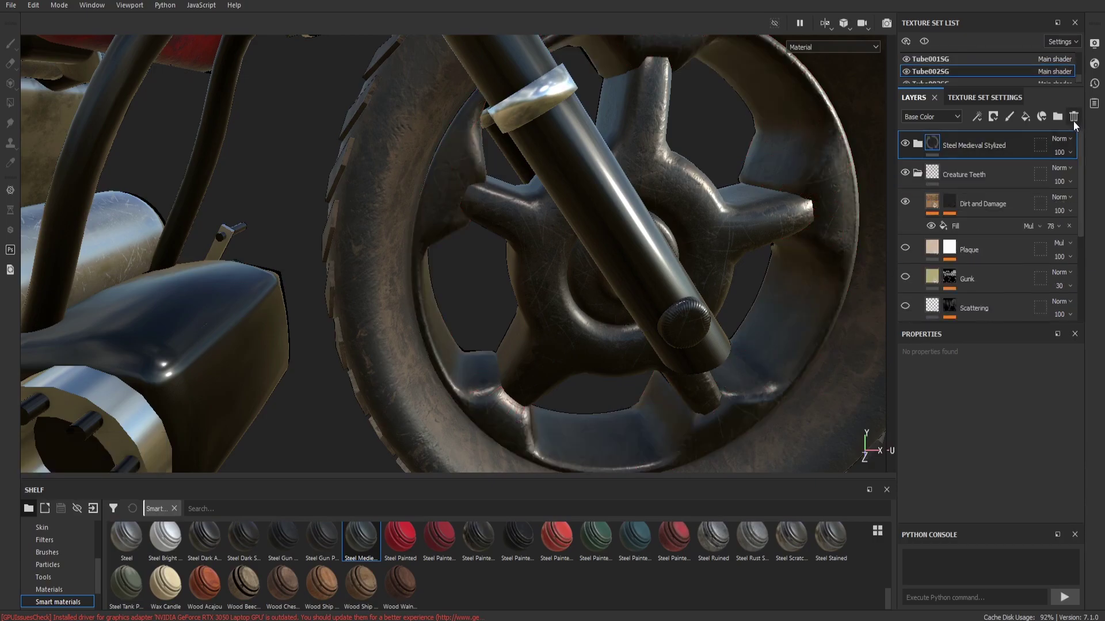
pyautogui.click(914, 142)
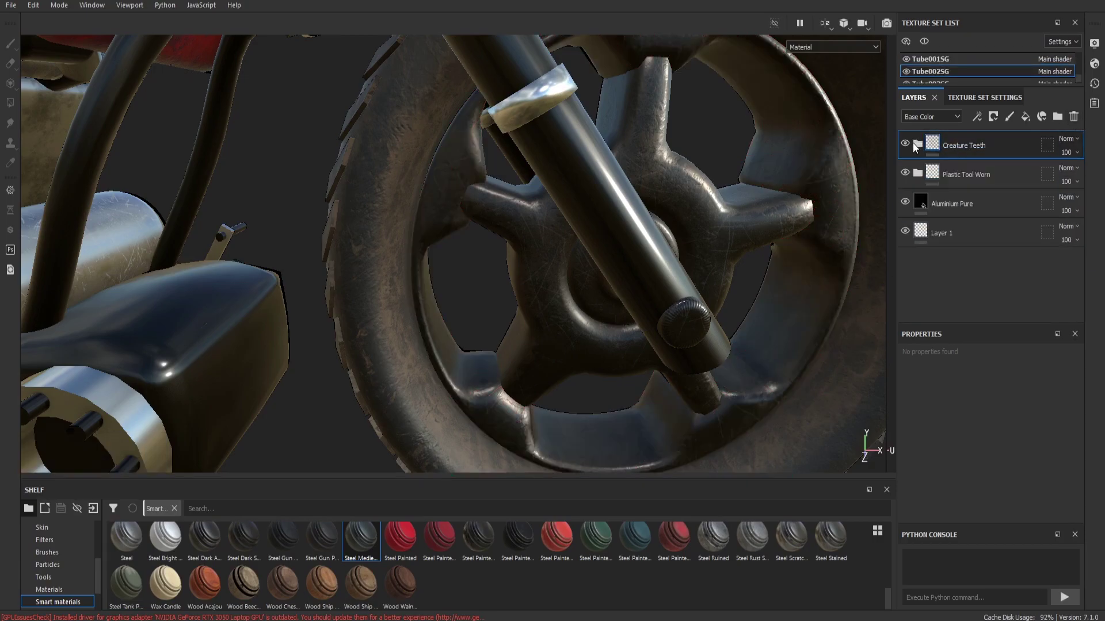
pyautogui.click(958, 177)
pyautogui.keyDown('ctrl'); pyautogui.click(969, 150); pyautogui.keyUp('ctrl')
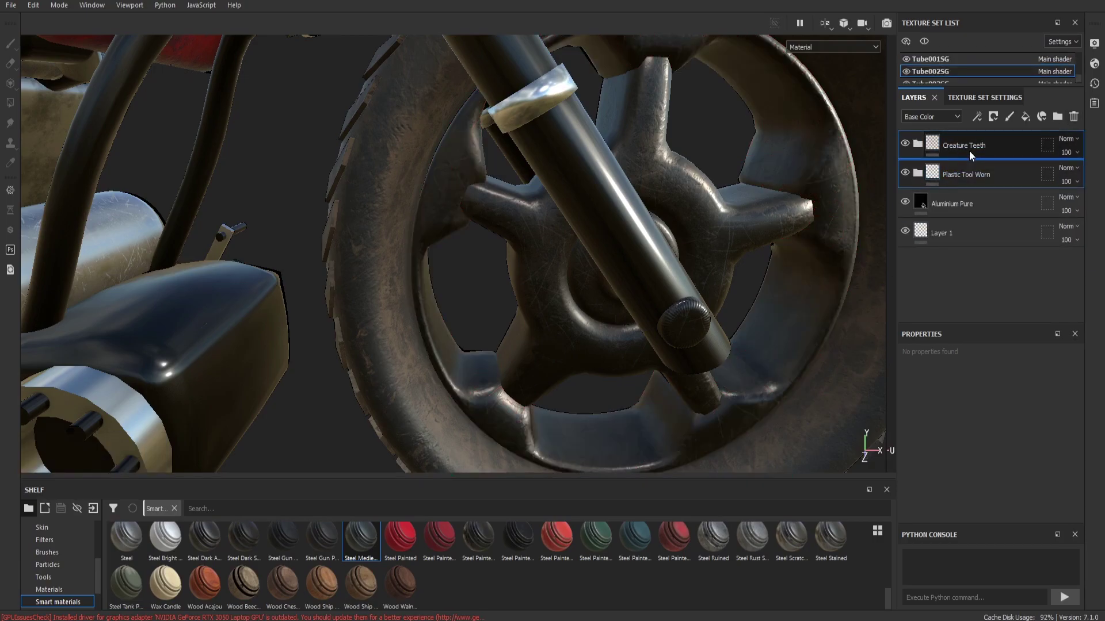
pyautogui.scroll(-5, 719, 234)
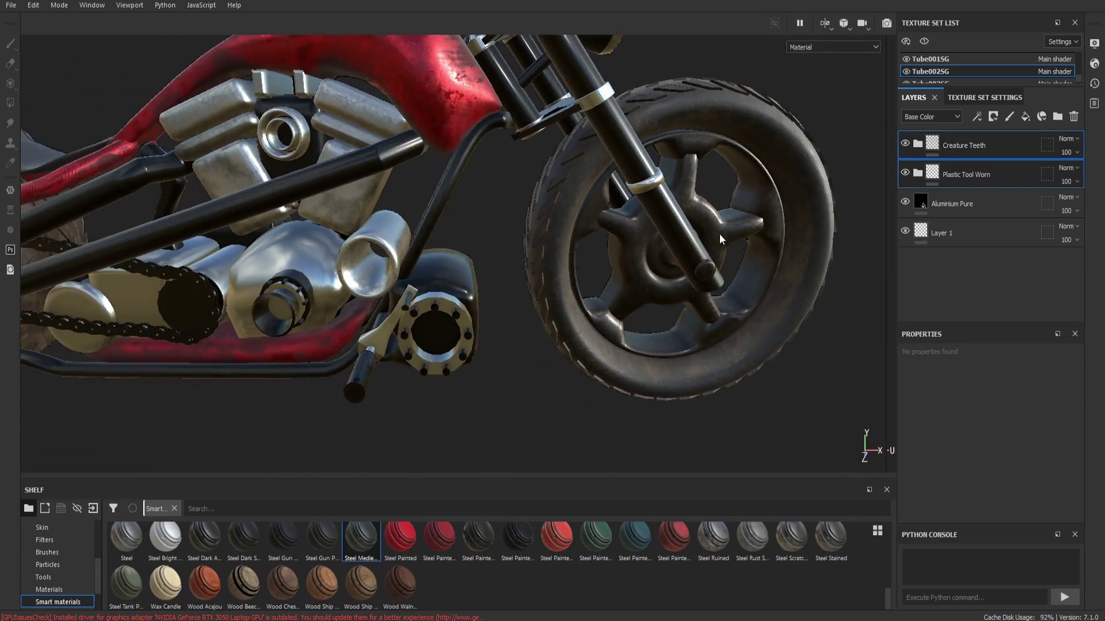
pyautogui.scroll(5, 669, 274)
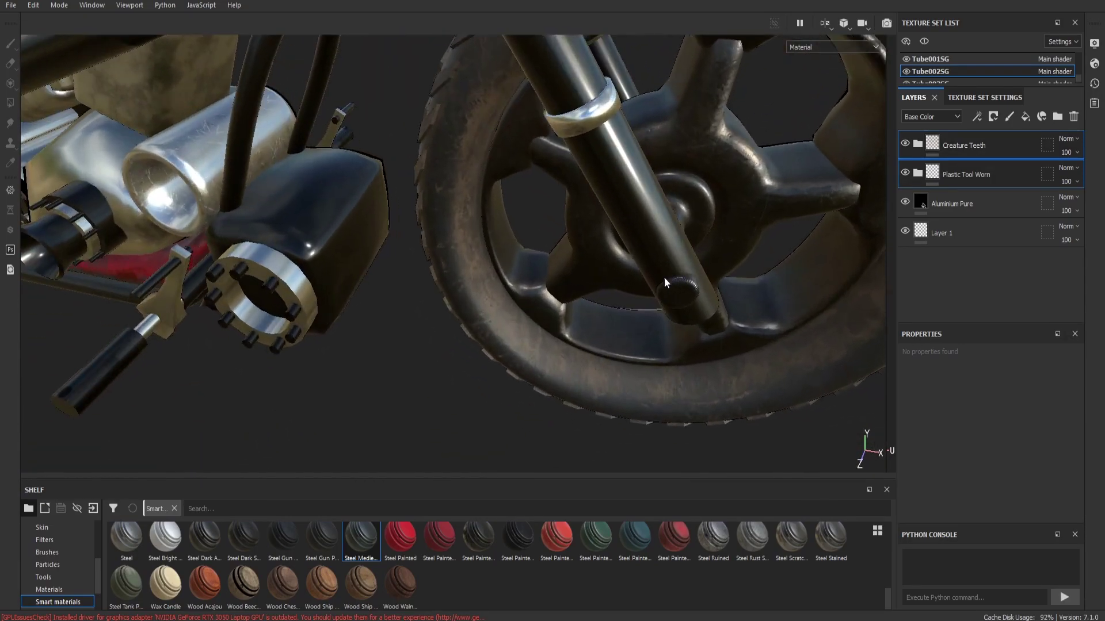
# Paste Creature Teeth and Plastic Tool Worn onto the second front-wheel part
pyautogui.moveTo(358, 552); pyautogui.dragTo(634, 240)
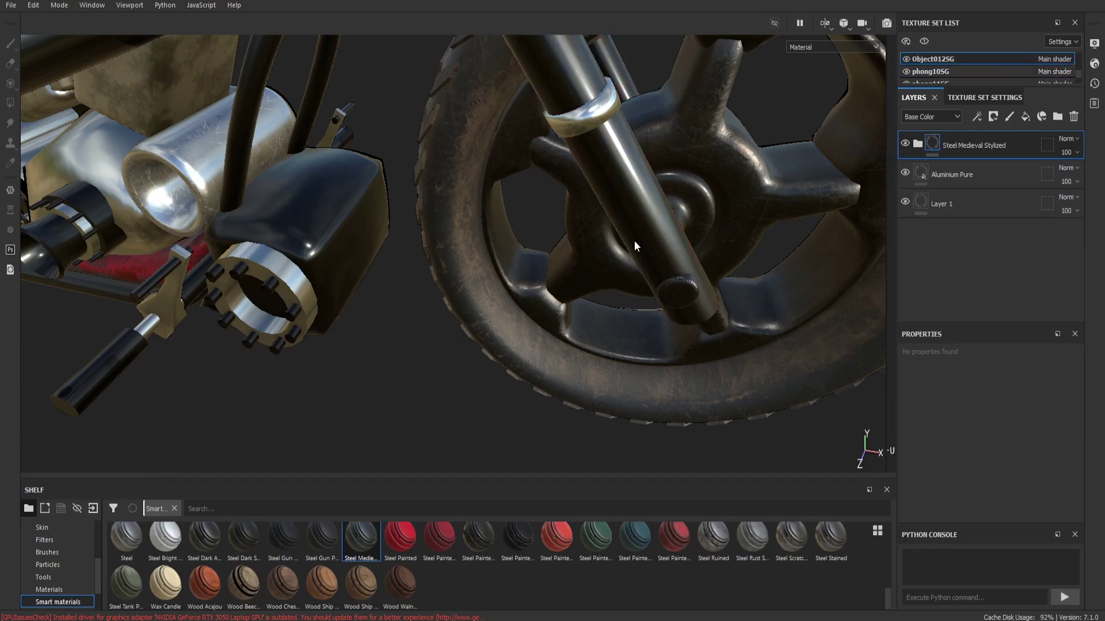
pyautogui.click(1074, 116)
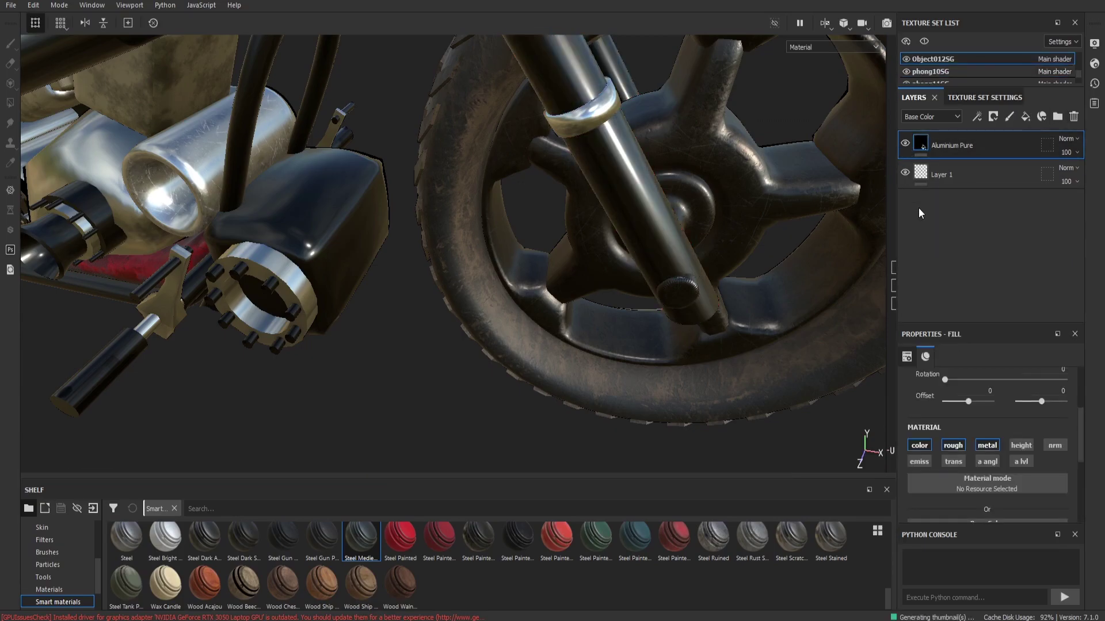
pyautogui.hotkey('ctrl', 'v')
pyautogui.moveTo(685, 175)
pyautogui.keyDown('alt'); pyautogui.mouseDown()
pyautogui.moveTo(627, 141)
pyautogui.moveTo(697, 154)
pyautogui.moveTo(540, 131)
pyautogui.mouseUp(); pyautogui.keyUp('alt')
# Swap the first part's dropped Steel layer for the Creature Teeth and Plastic Tool Worn layers
pyautogui.scroll(2, 374, 91)
pyautogui.scroll(5, 374, 91)
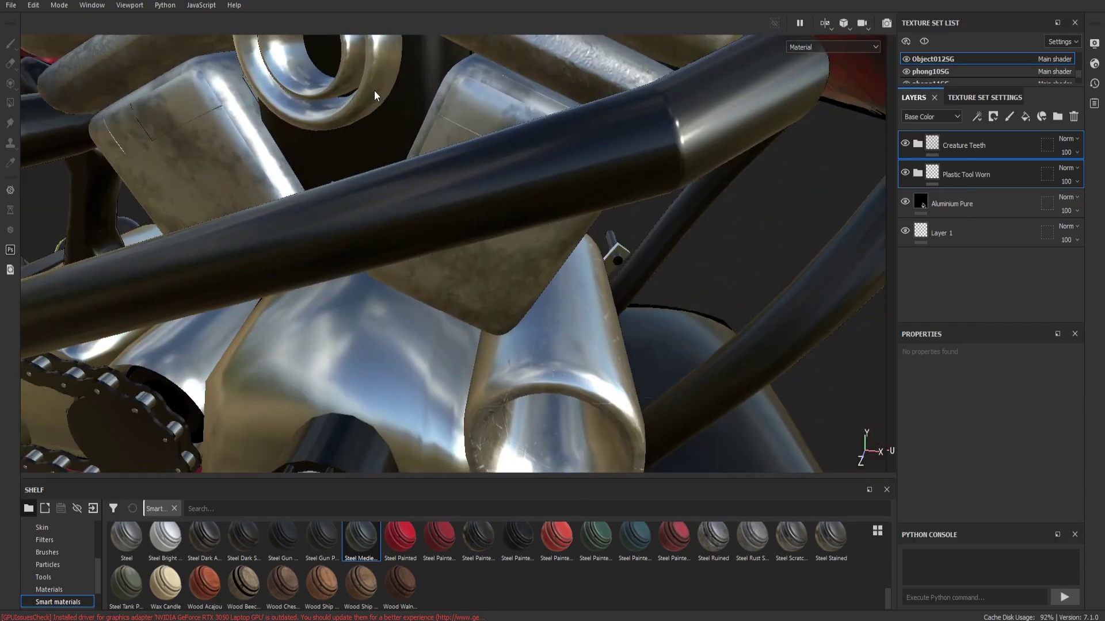
pyautogui.moveTo(126, 536); pyautogui.dragTo(356, 215)
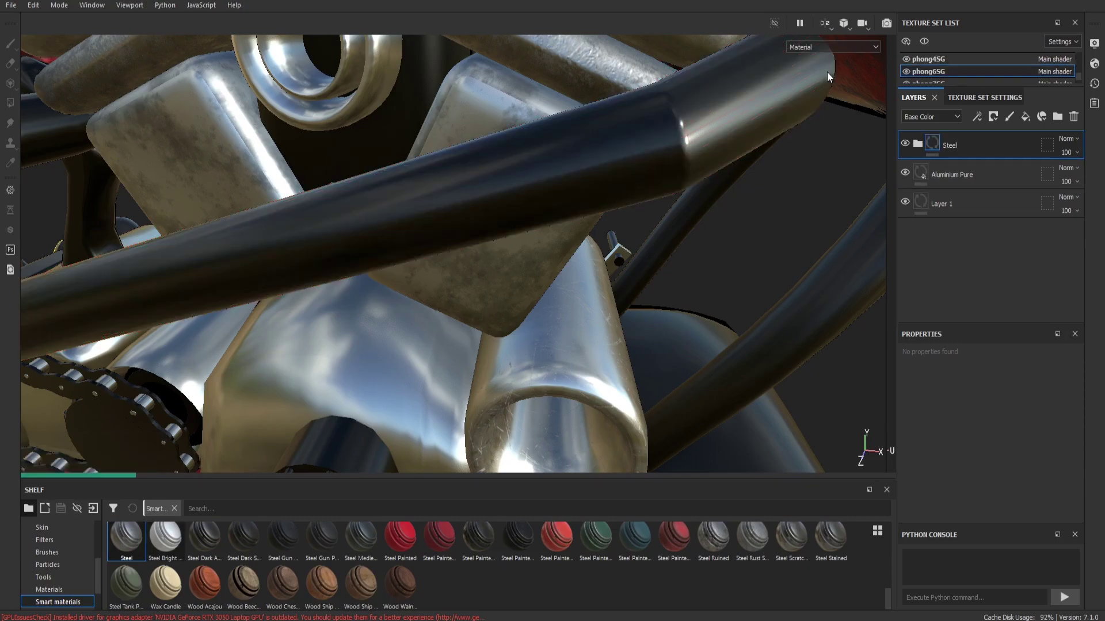
pyautogui.click(1074, 117)
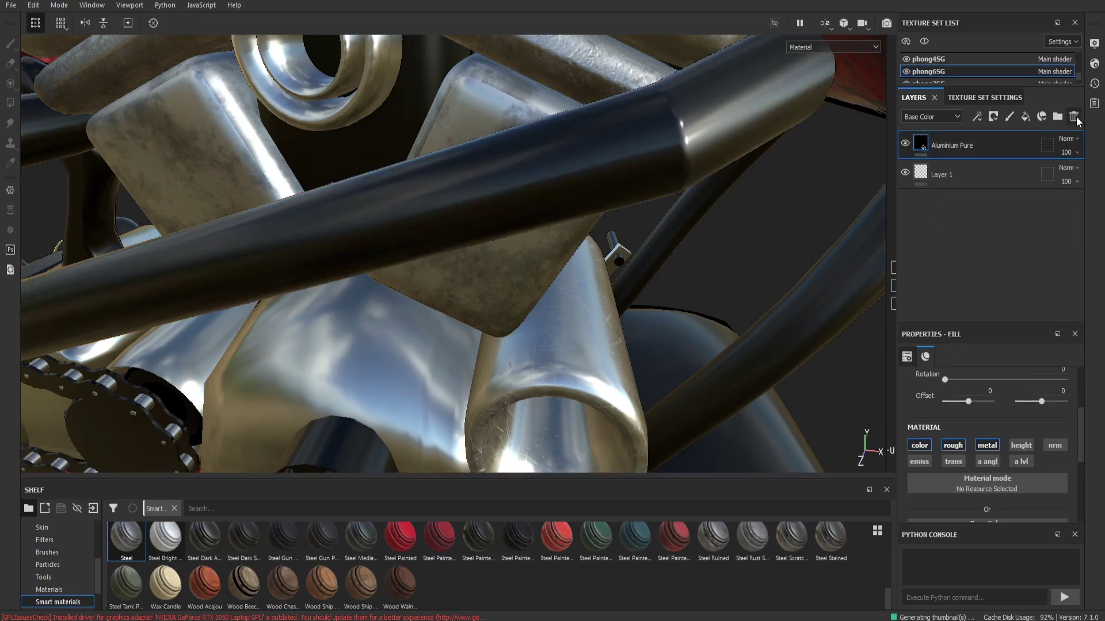
pyautogui.hotkey('ctrl', 'z')
pyautogui.scroll(-3, 727, 105)
pyautogui.scroll(-3, 727, 105)
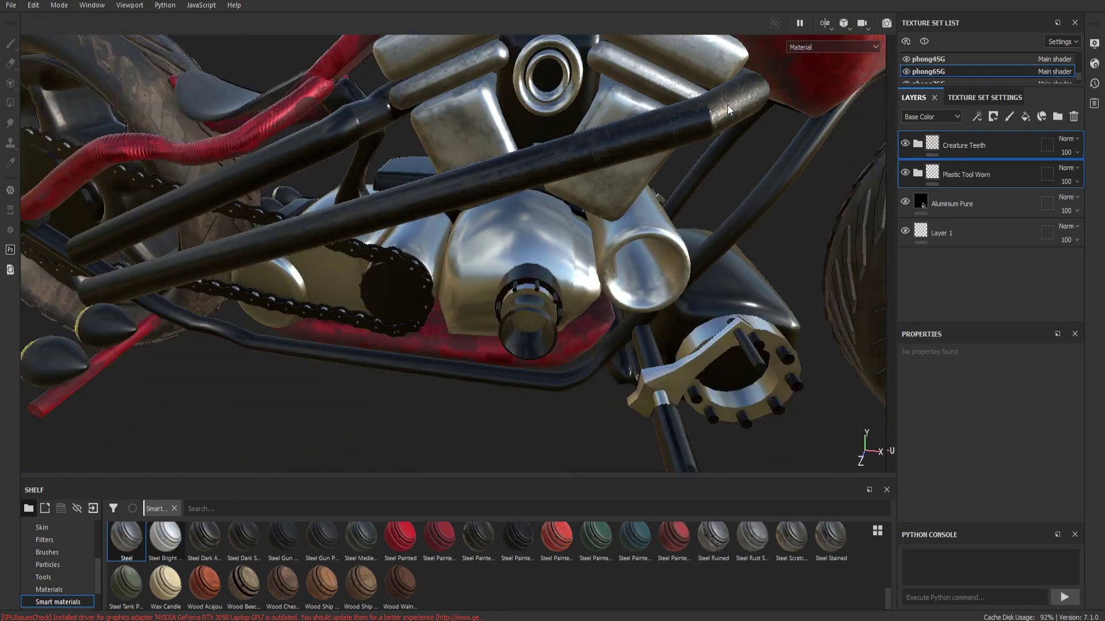
pyautogui.scroll(-3, 728, 104)
pyautogui.scroll(3, 366, 136)
pyautogui.scroll(2, 366, 136)
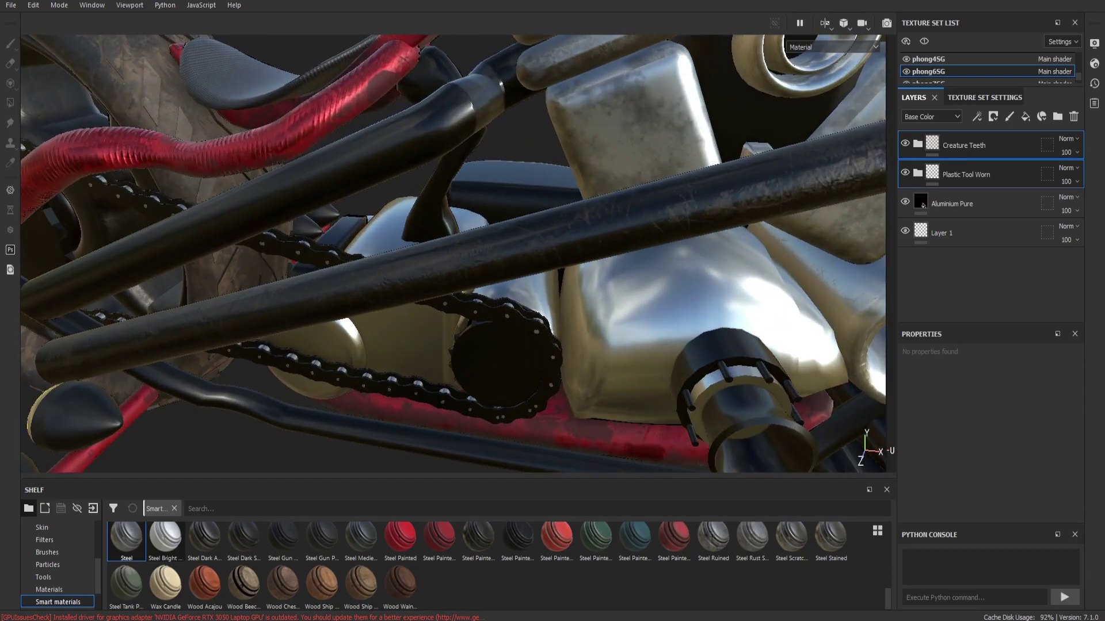
# Give the upper and lower frame tubes the Creature Teeth and Plastic Tool Worn layers
pyautogui.moveTo(126, 537); pyautogui.dragTo(355, 174)
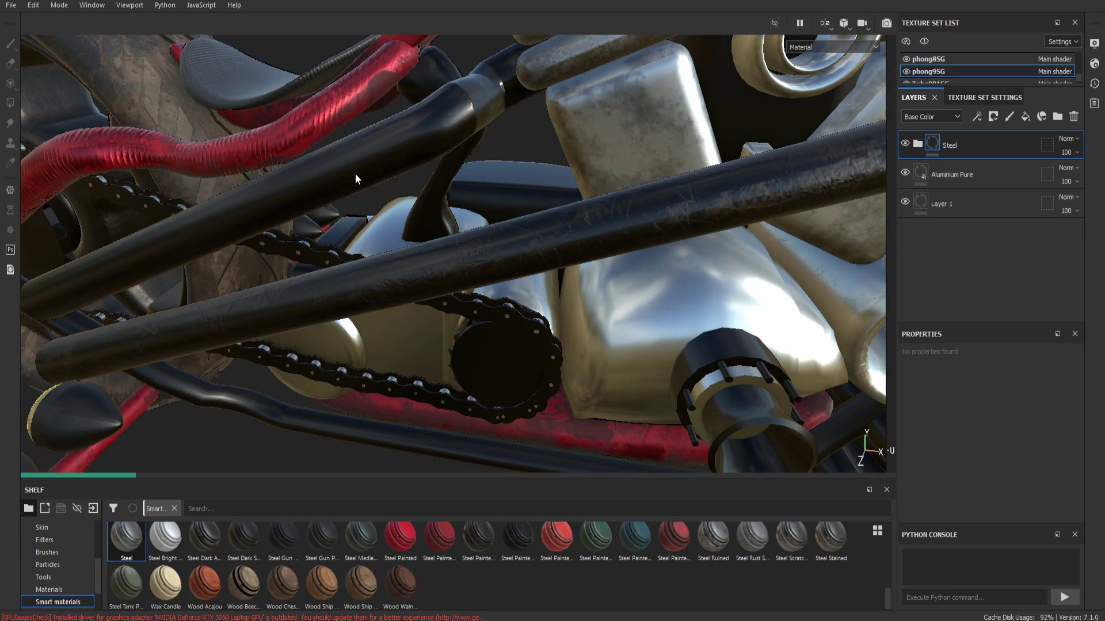
pyautogui.click(1074, 117)
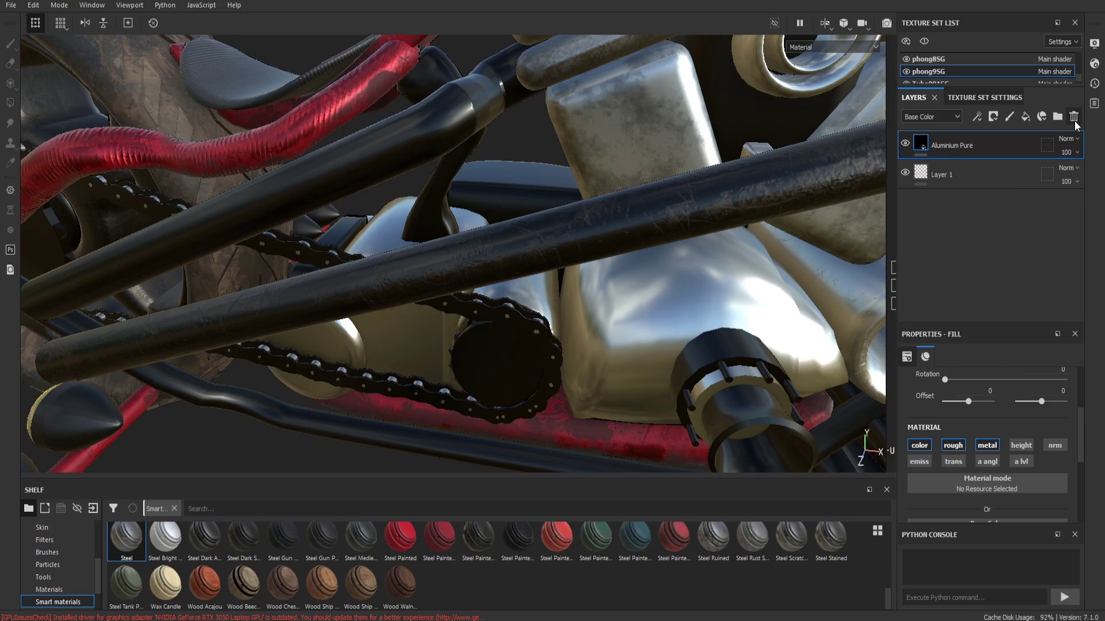
pyautogui.hotkey('ctrl', 'z')
pyautogui.scroll(-2, 602, 124)
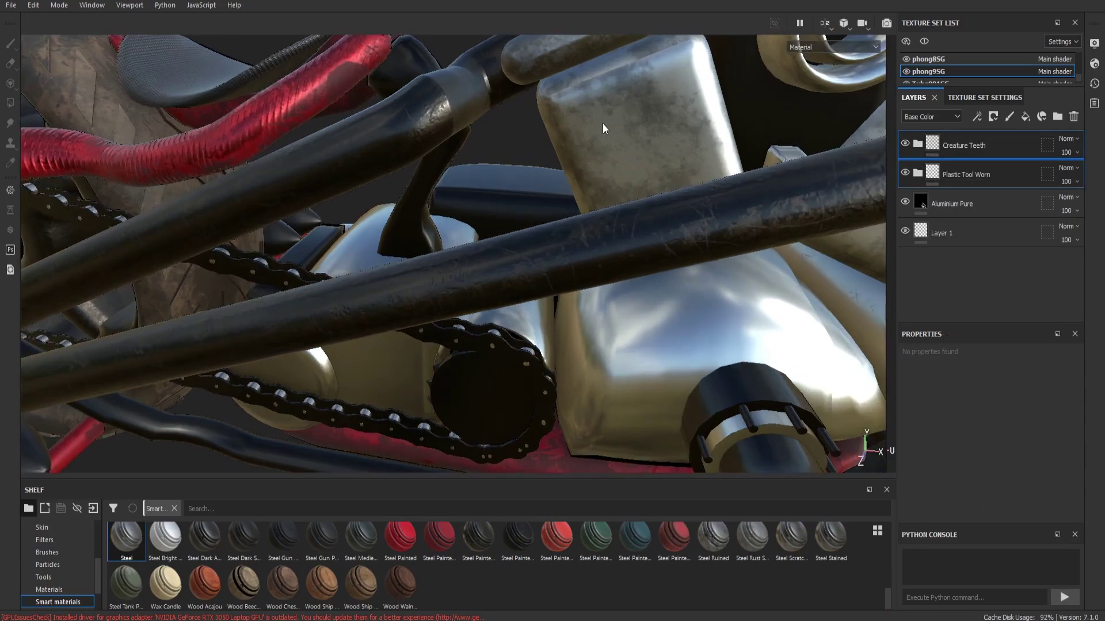
pyautogui.scroll(-3, 602, 123)
pyautogui.scroll(8, 485, 396)
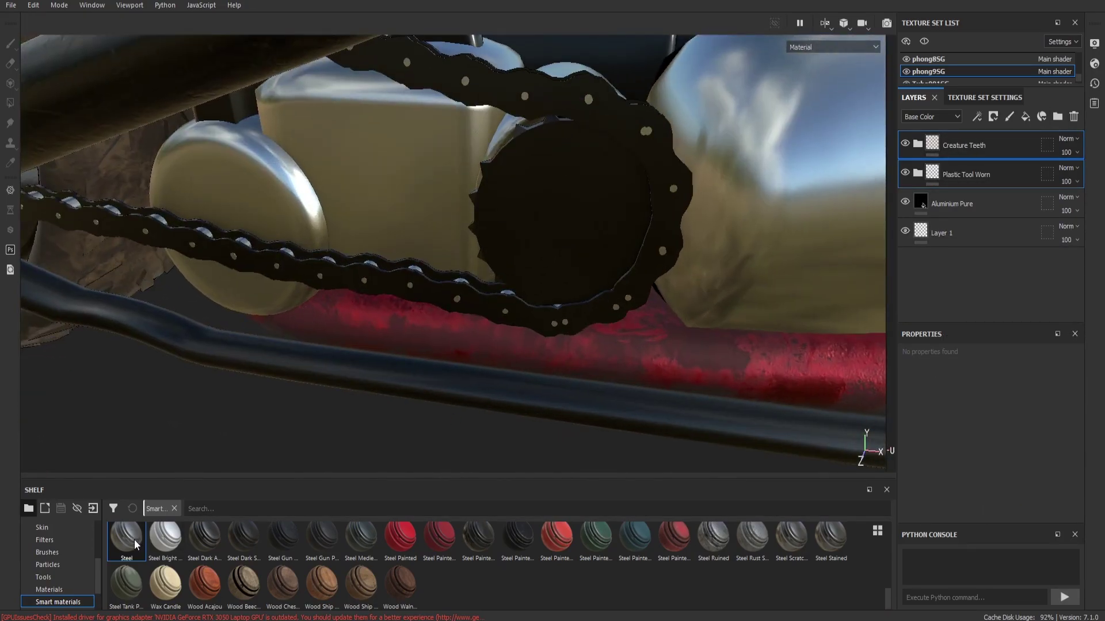
pyautogui.moveTo(135, 545); pyautogui.dragTo(434, 390)
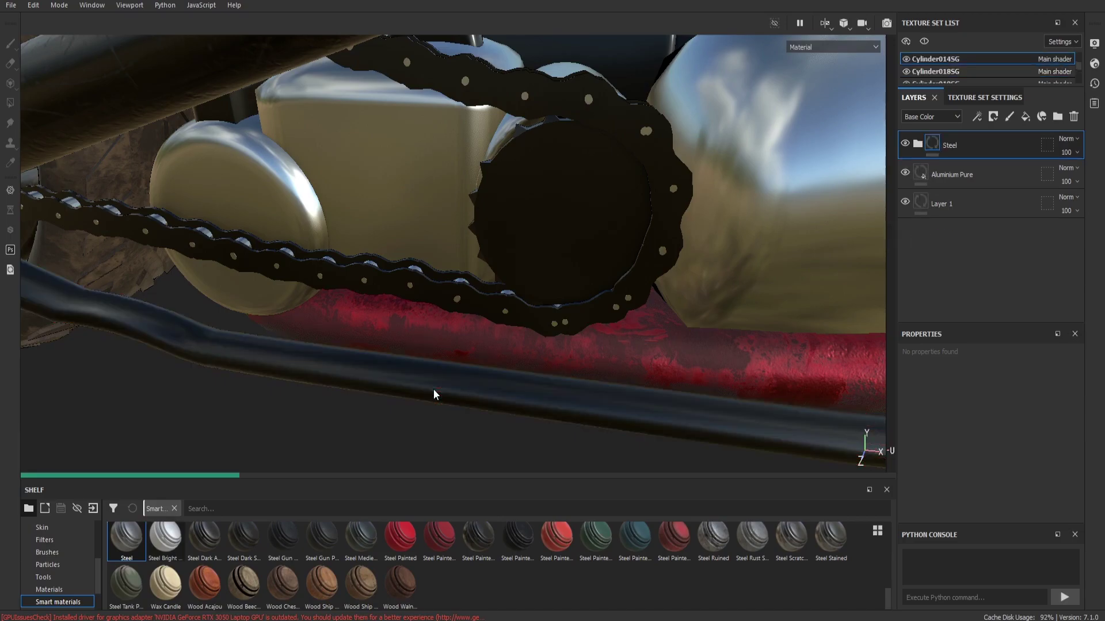
pyautogui.click(1074, 117)
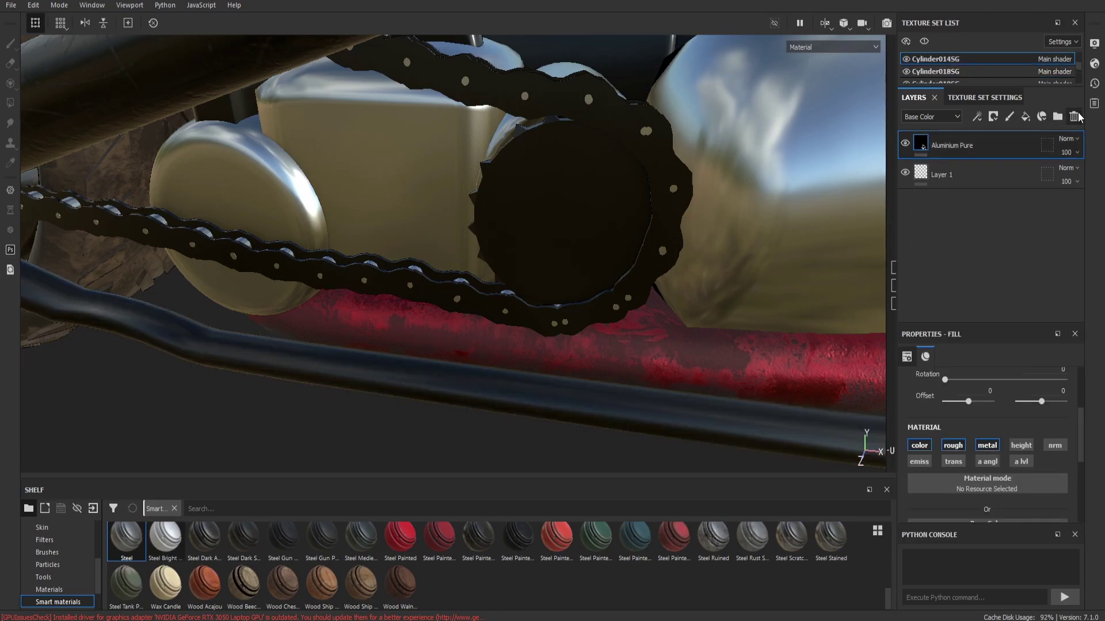
pyautogui.hotkey('ctrl', 'z')
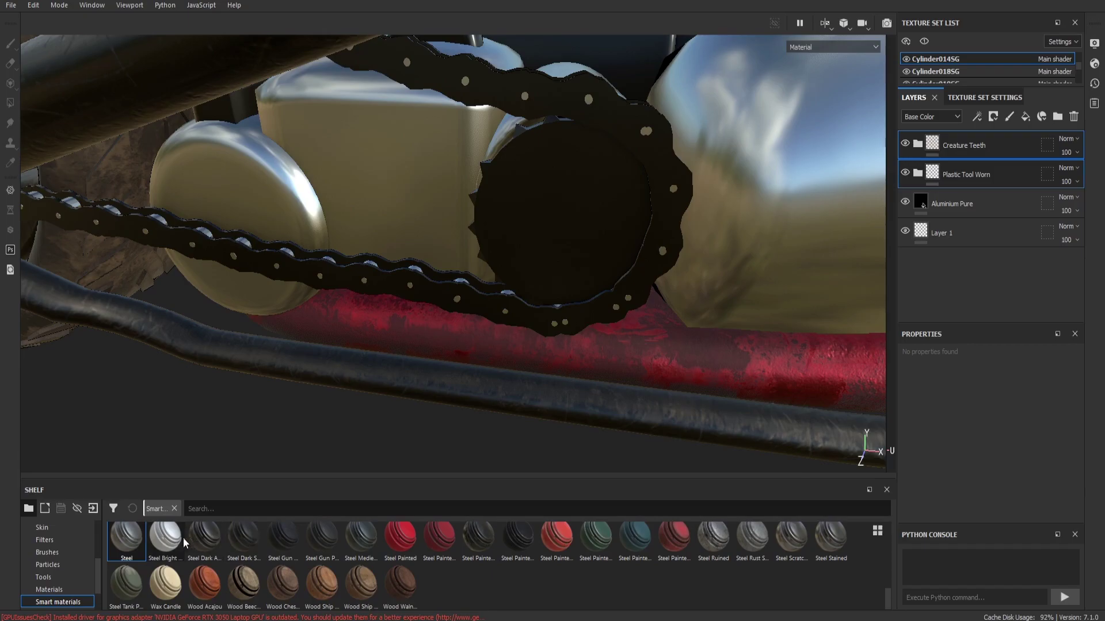
# Give the sprocket and chain the Creature Teeth and Plastic Tool Worn layers
pyautogui.moveTo(166, 536); pyautogui.dragTo(579, 212)
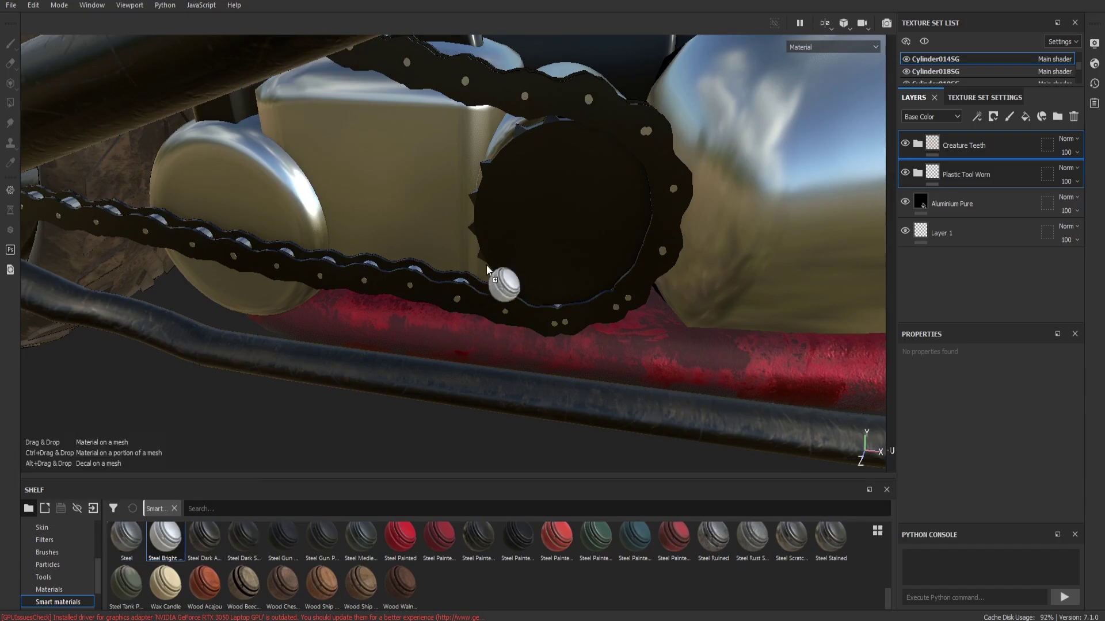
pyautogui.click(1074, 117)
pyautogui.hotkey('ctrl', 'z')
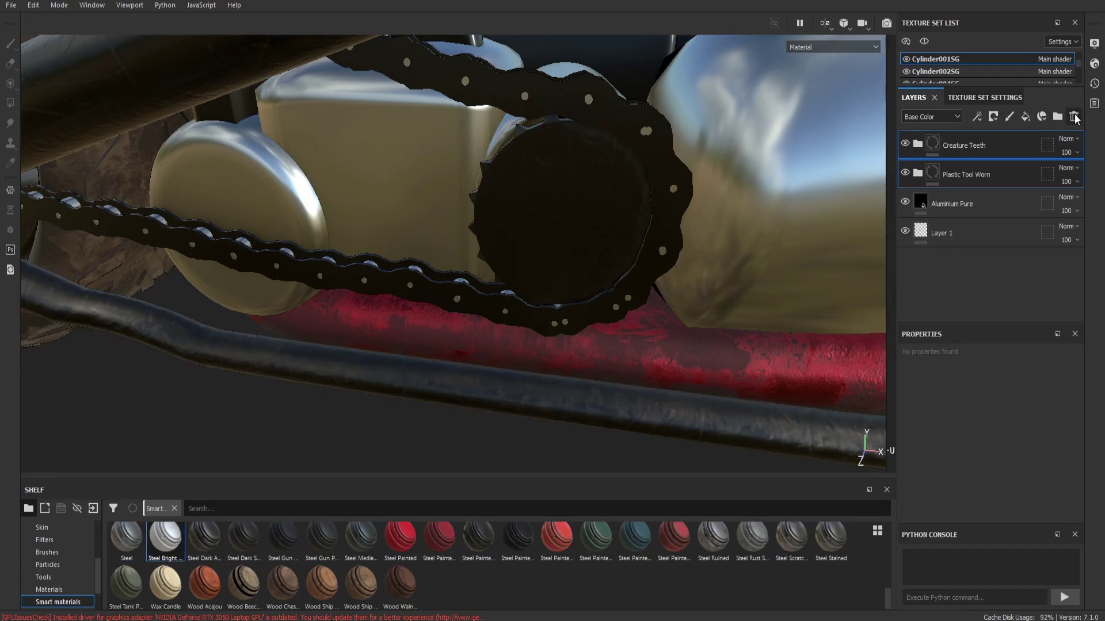
pyautogui.moveTo(197, 556); pyautogui.dragTo(599, 310)
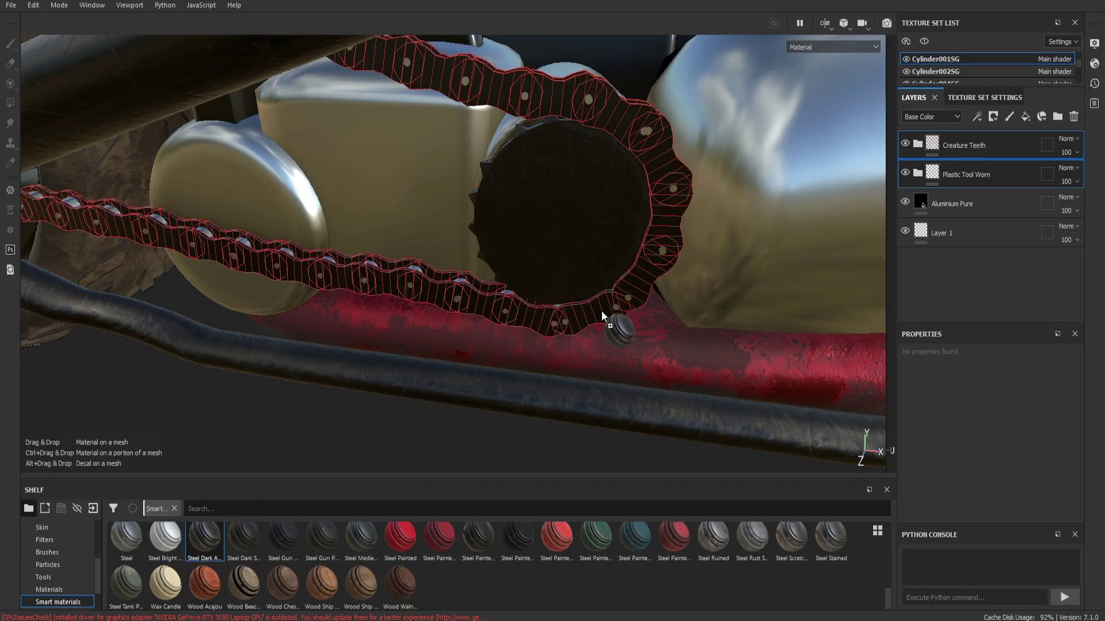
pyautogui.click(1074, 116)
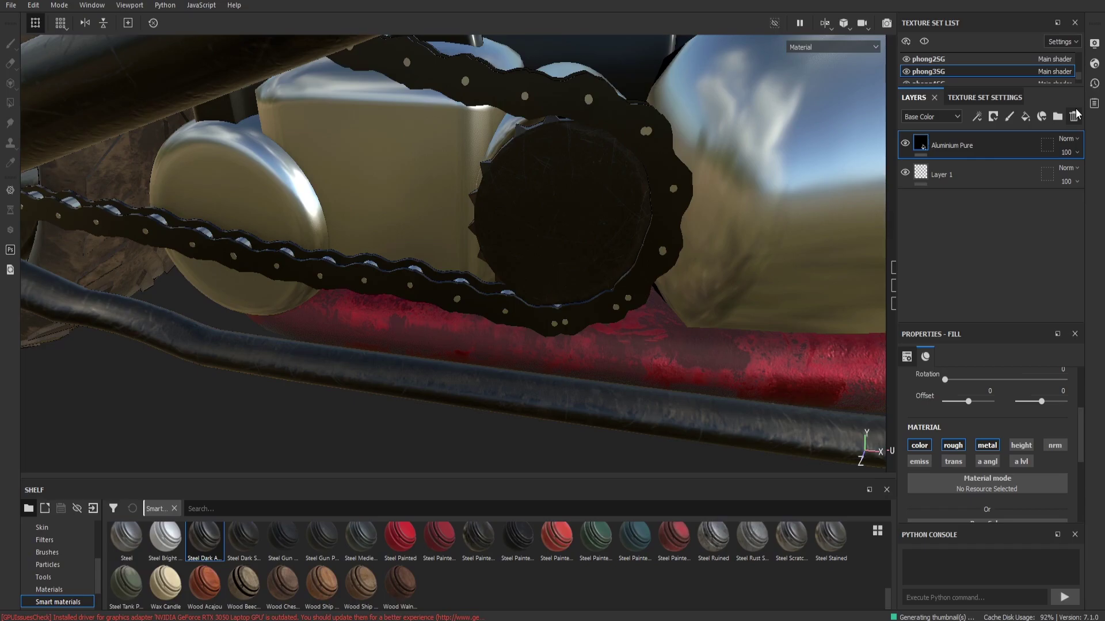
pyautogui.hotkey('ctrl', 'z')
# Give the rear sprocket disc and axle cylinder the same dark steel layers
pyautogui.scroll(-3, 584, 171)
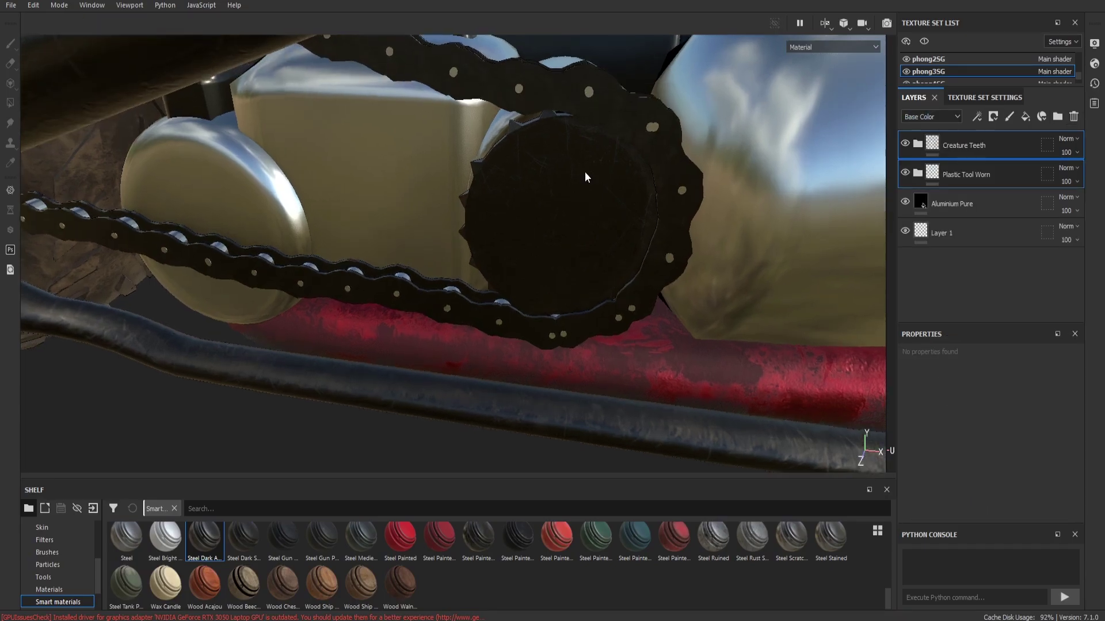
pyautogui.moveTo(584, 172)
pyautogui.keyDown('alt'); pyautogui.mouseDown()
pyautogui.moveTo(195, 135)
pyautogui.moveTo(381, 137)
pyautogui.mouseUp(); pyautogui.keyUp('alt')
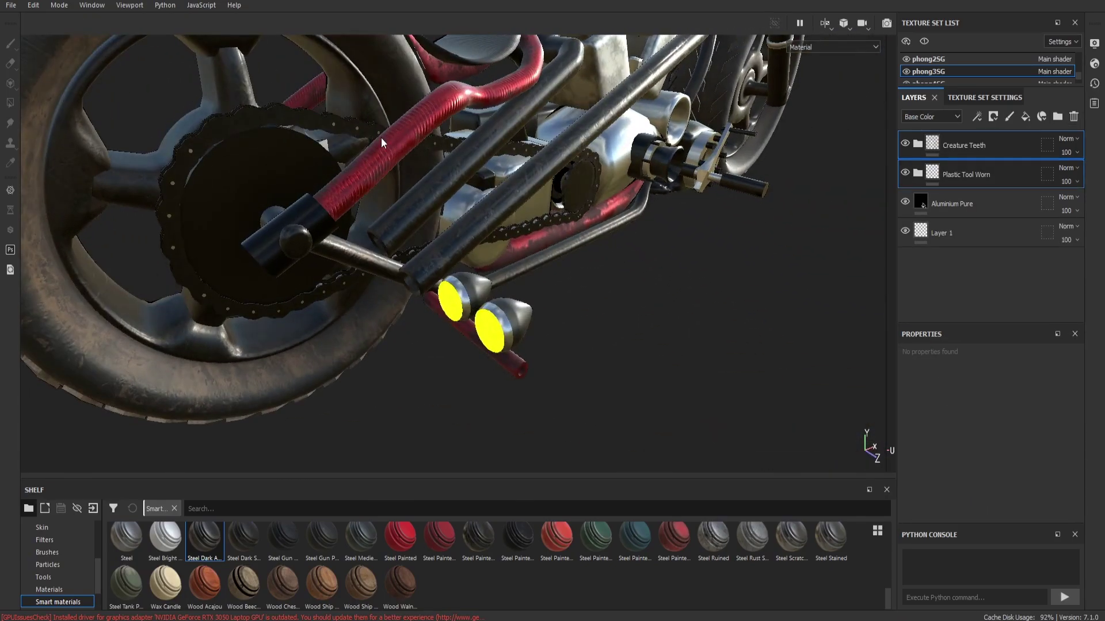
pyautogui.scroll(3, 237, 223)
pyautogui.moveTo(152, 548); pyautogui.dragTo(184, 298)
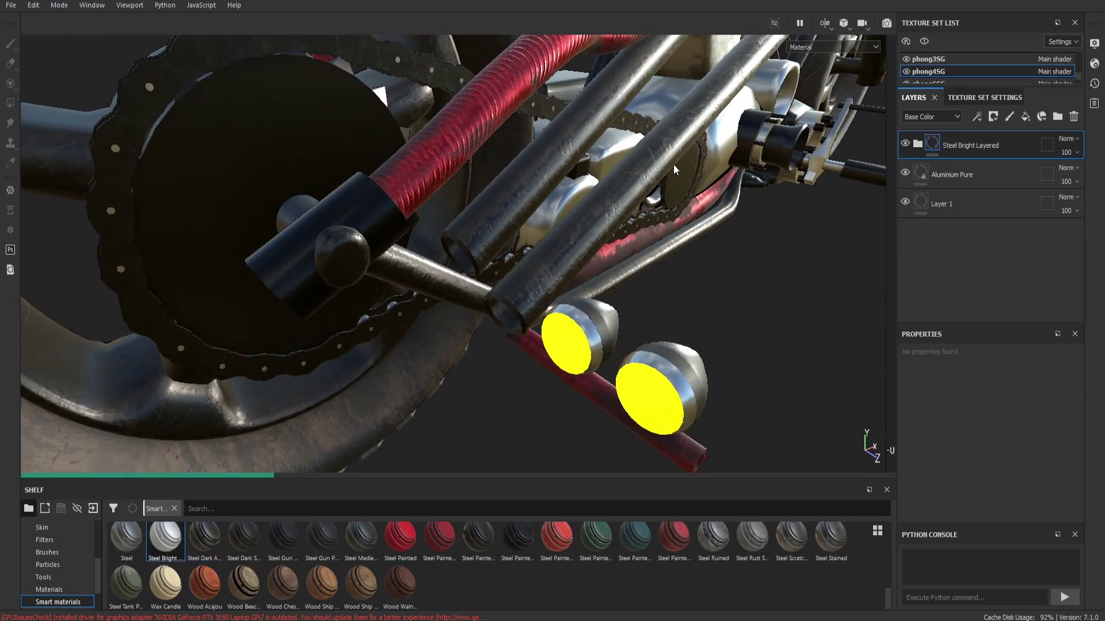
pyautogui.click(1074, 117)
pyautogui.hotkey('ctrl', 'z')
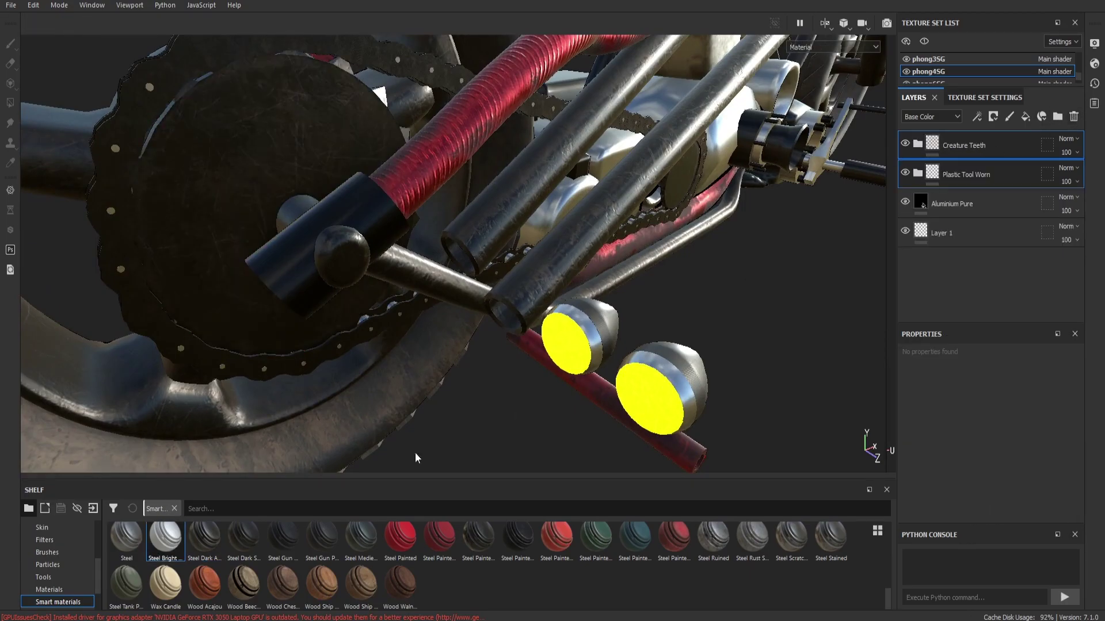
pyautogui.moveTo(175, 544); pyautogui.dragTo(302, 293)
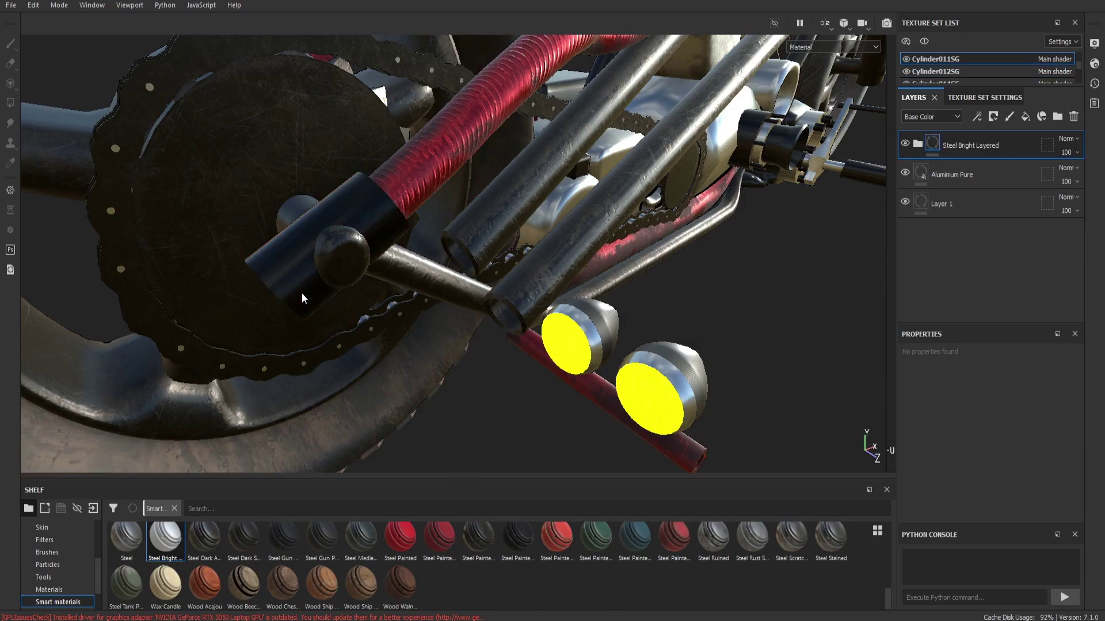
pyautogui.click(1073, 122)
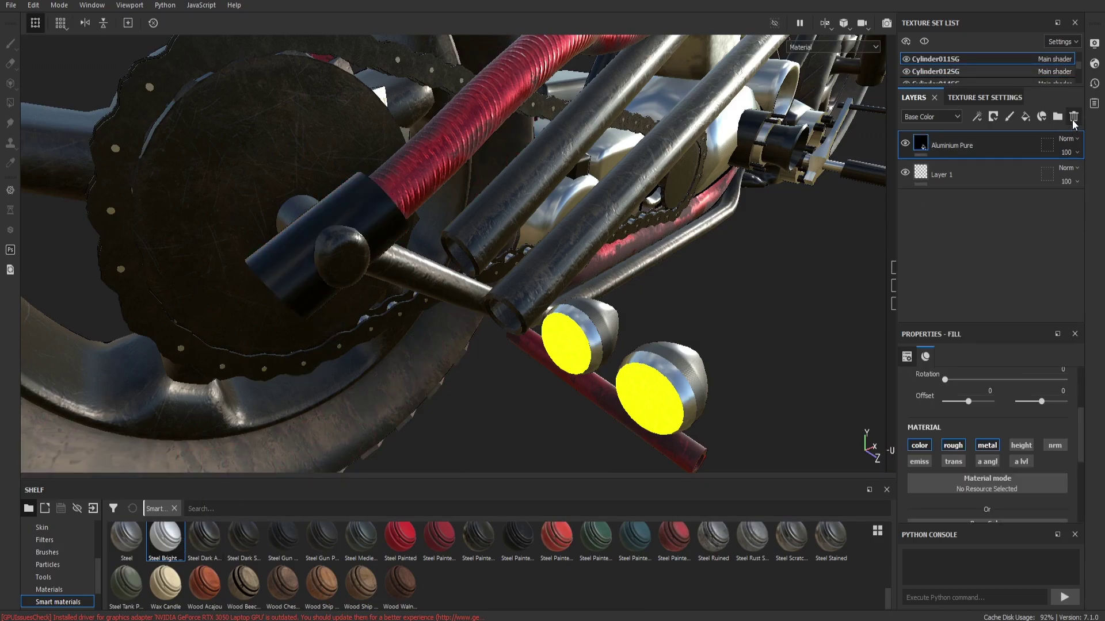
pyautogui.hotkey('ctrl', 'z')
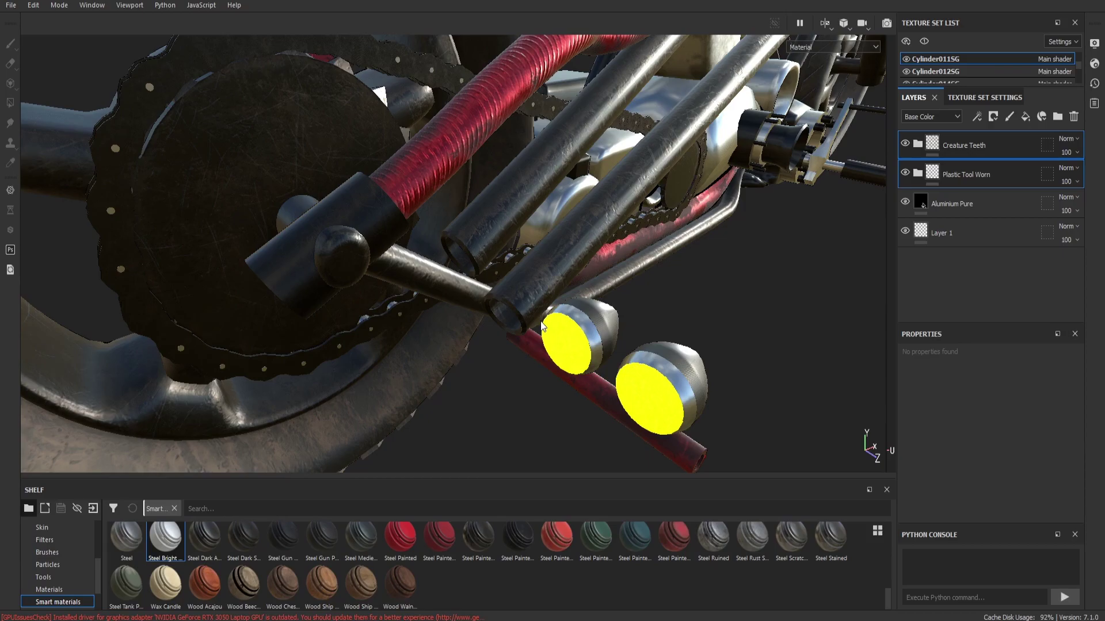
# Orbit to a side view of the whole motorcycle to check the result
pyautogui.scroll(-3, 541, 325)
pyautogui.scroll(-2, 540, 324)
pyautogui.scroll(-2, 546, 327)
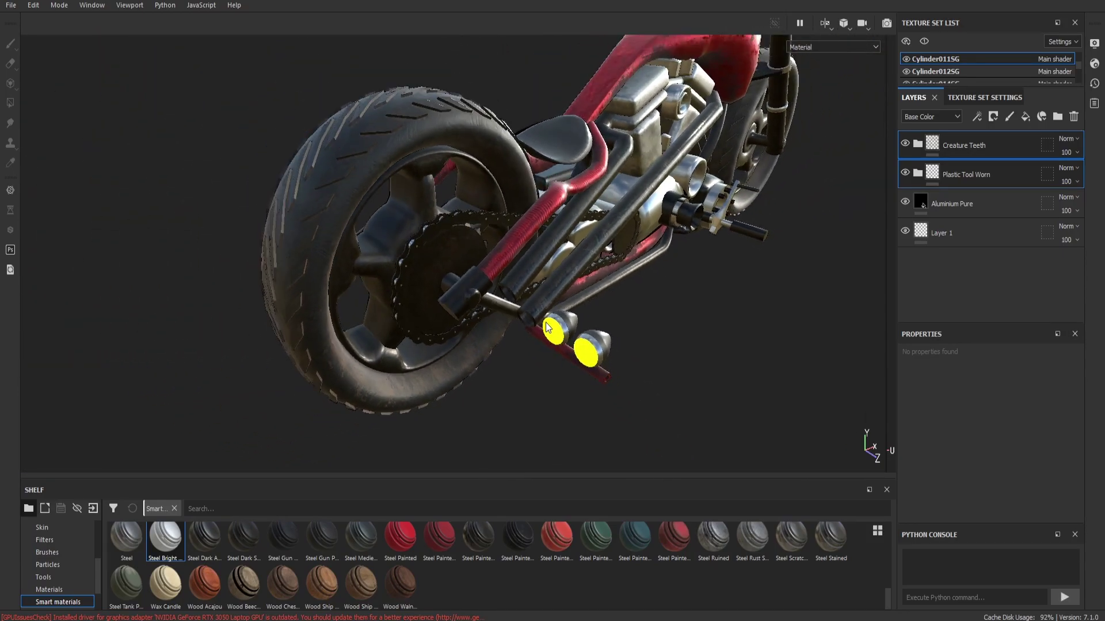
pyautogui.keyDown('alt'); pyautogui.moveTo(808, 300); pyautogui.dragTo(627, 305); pyautogui.keyUp('alt')
pyautogui.scroll(-5, 627, 305)
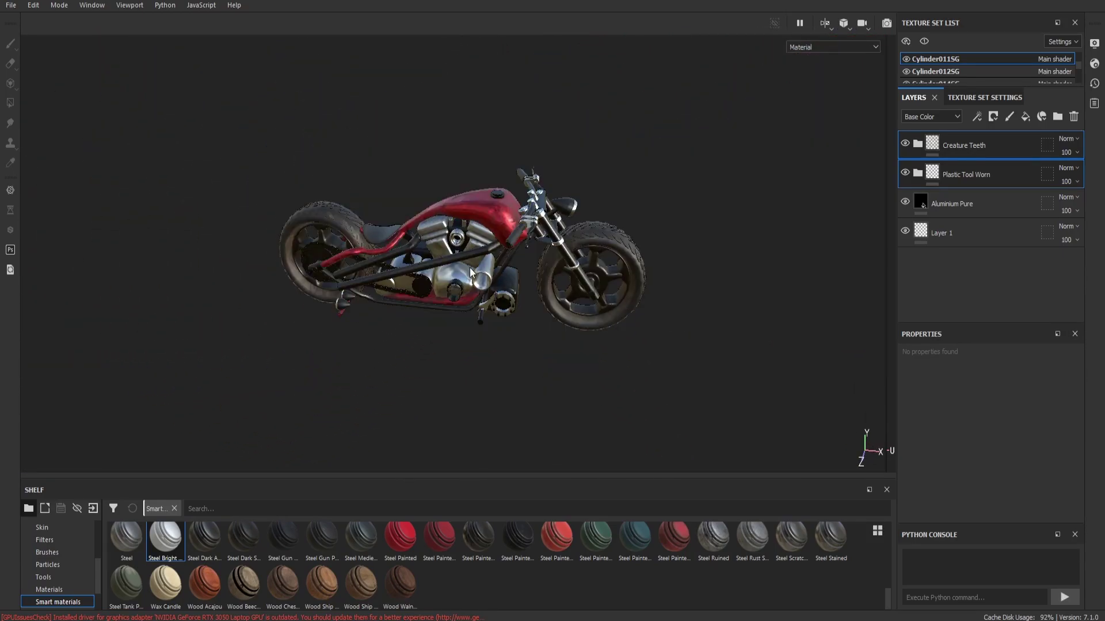
pyautogui.keyDown('alt'); pyautogui.moveTo(490, 199); pyautogui.dragTo(504, 227); pyautogui.keyUp('alt')
pyautogui.keyDown('alt'); pyautogui.moveTo(489, 164); pyautogui.dragTo(496, 187); pyautogui.keyUp('alt')
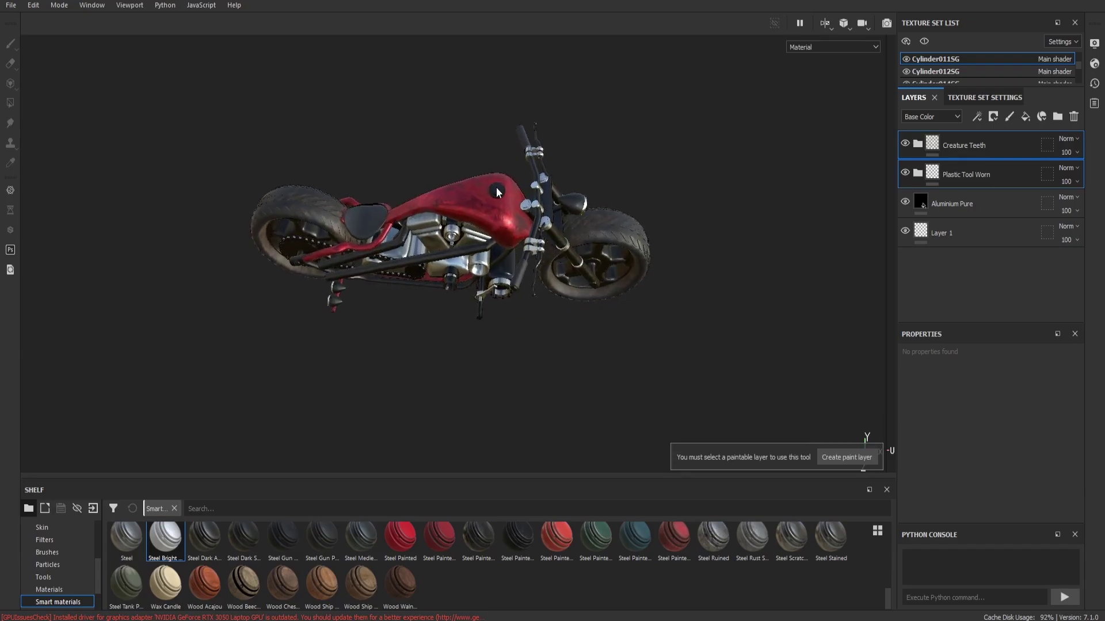
pyautogui.scroll(5, 496, 188)
pyautogui.scroll(3, 496, 188)
pyautogui.scroll(2, 496, 188)
pyautogui.moveTo(205, 538); pyautogui.dragTo(487, 207)
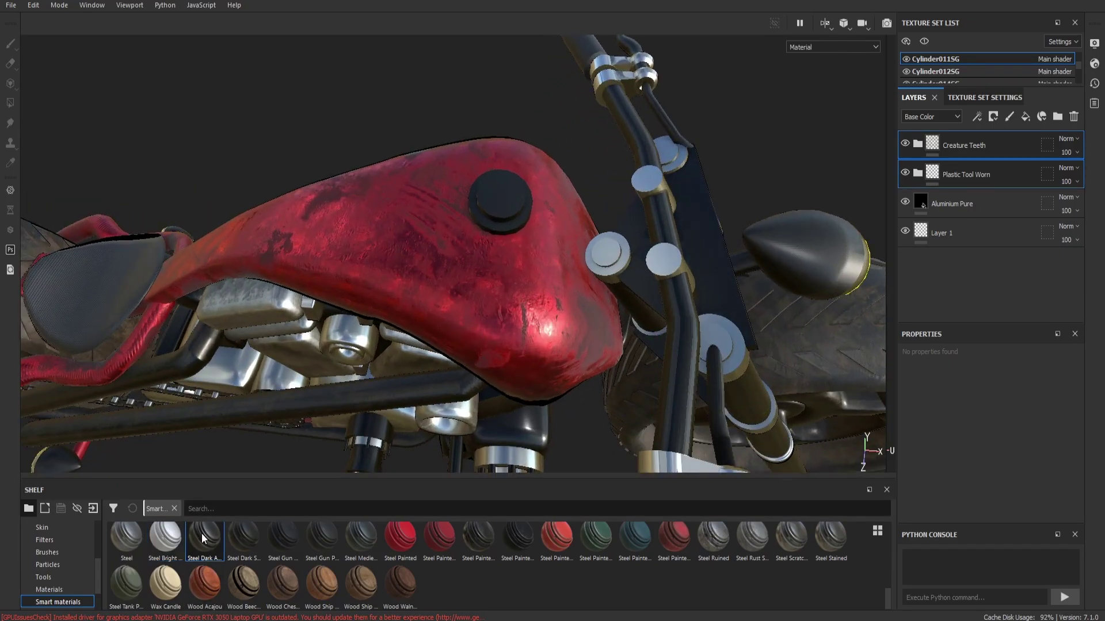
pyautogui.click(1069, 117)
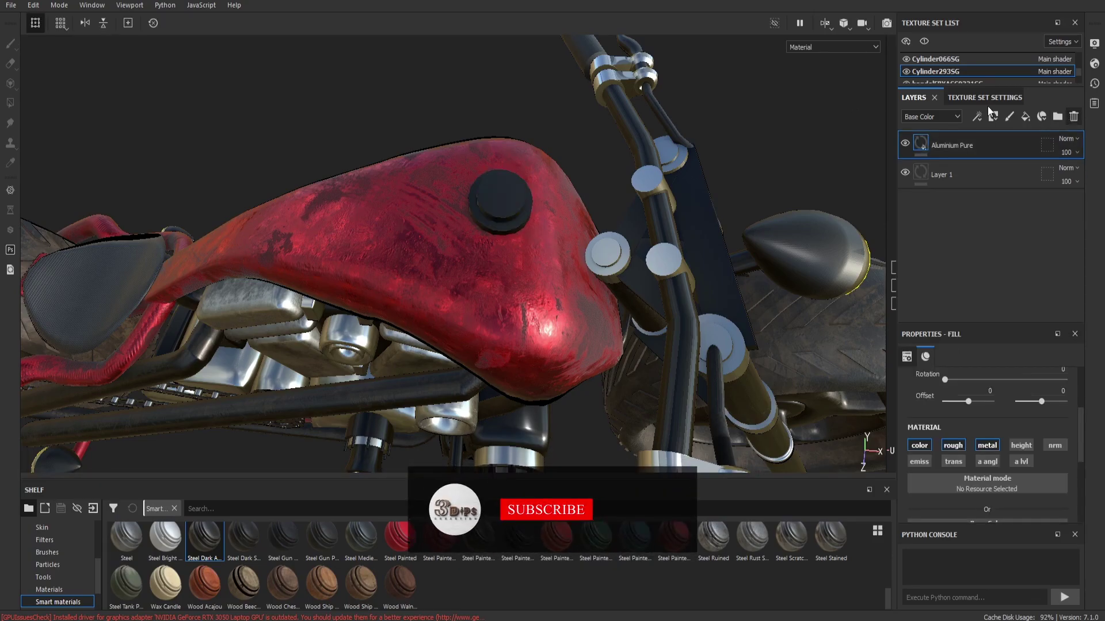
pyautogui.scroll(1, 502, 206)
pyautogui.scroll(3, 501, 206)
pyautogui.scroll(2, 501, 206)
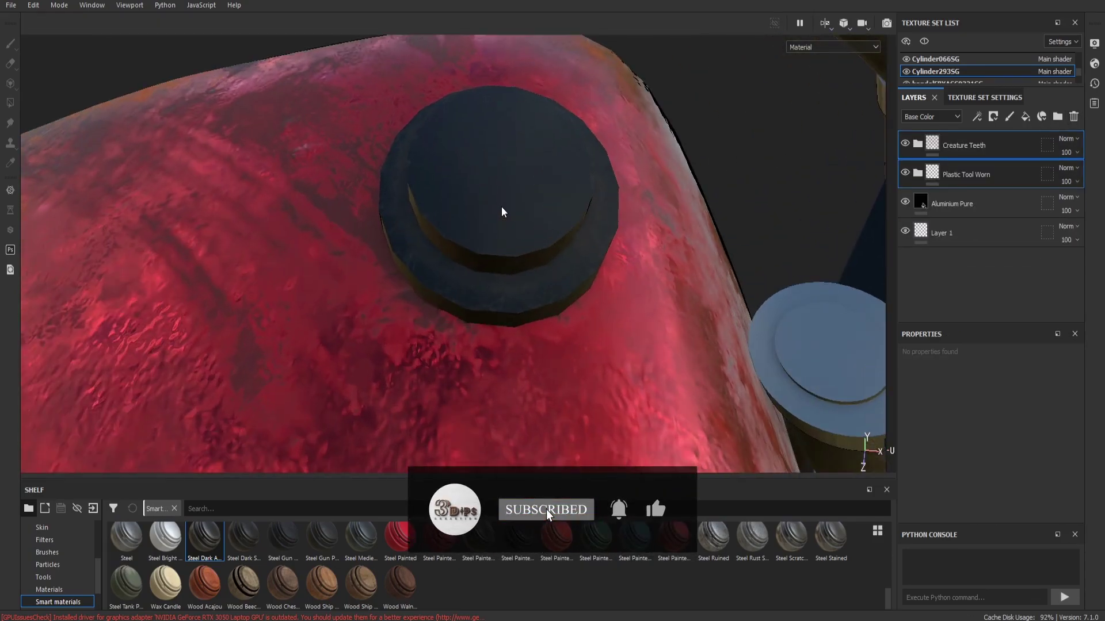
pyautogui.moveTo(502, 206)
pyautogui.keyDown('alt'); pyautogui.mouseDown()
pyautogui.moveTo(592, 173)
pyautogui.moveTo(530, 212)
pyautogui.mouseUp(); pyautogui.keyUp('alt')
pyautogui.scroll(-3, 530, 212)
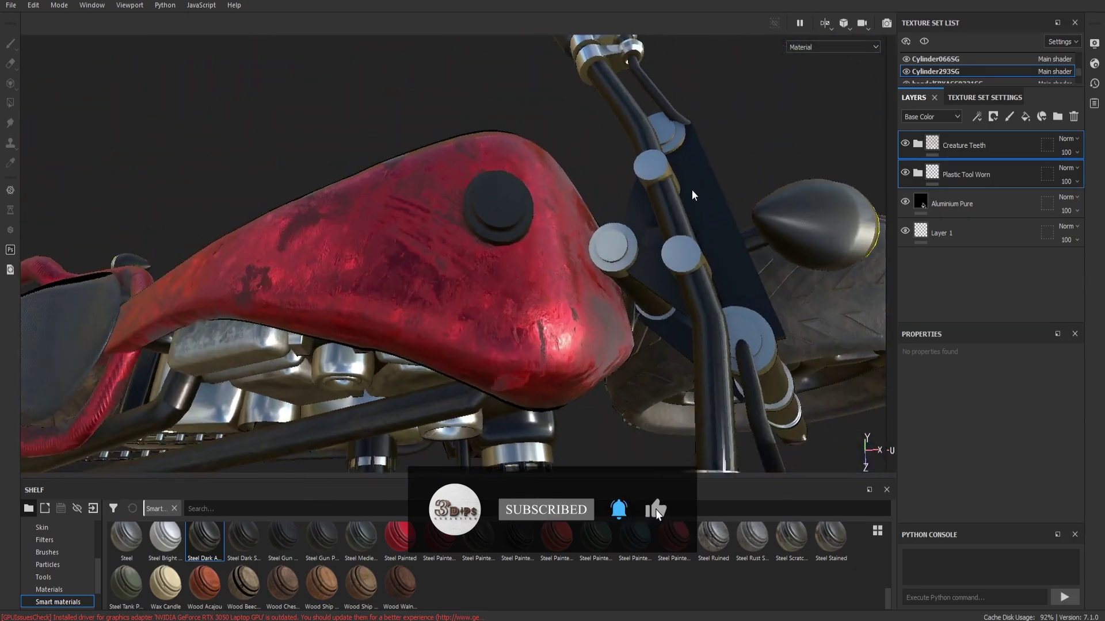
pyautogui.scroll(3, 691, 188)
pyautogui.moveTo(675, 535); pyautogui.dragTo(657, 288)
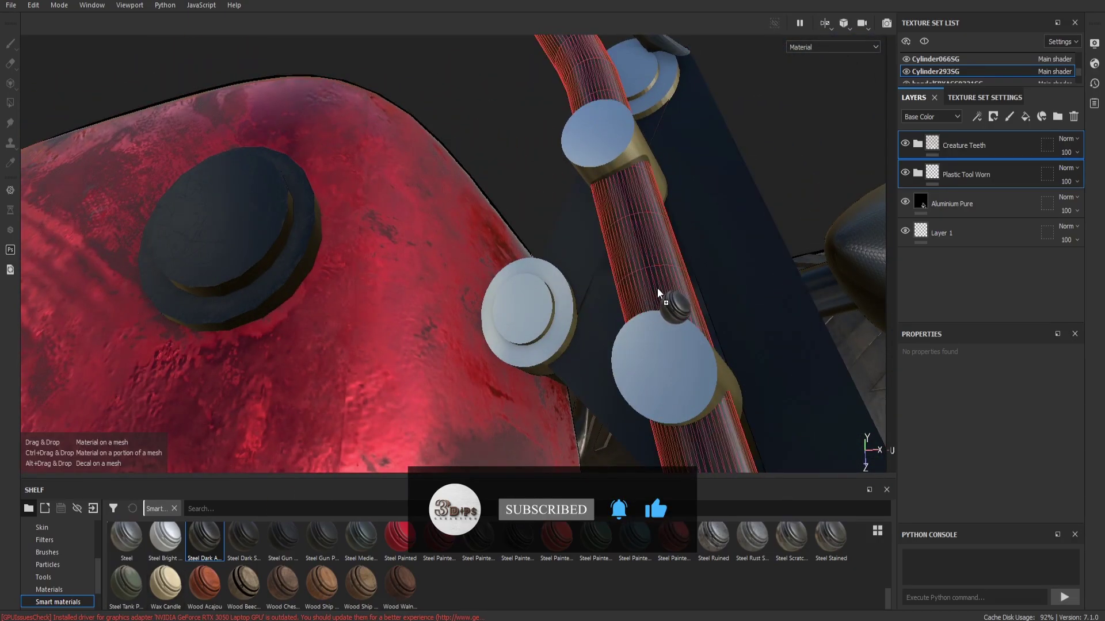
pyautogui.click(1073, 116)
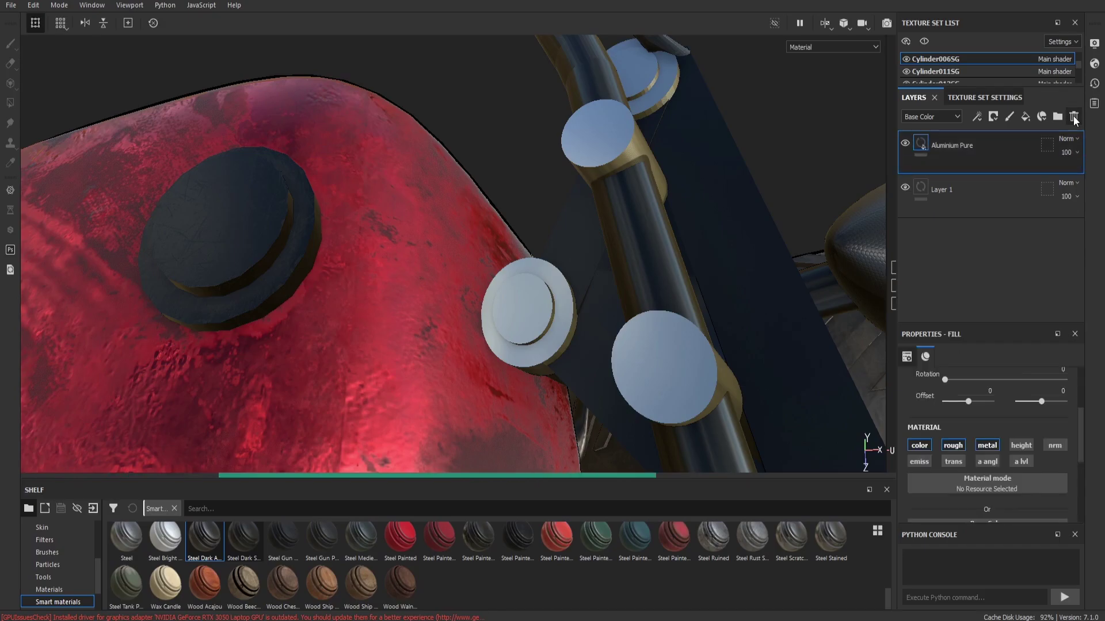
pyautogui.hotkey('ctrl', 'z')
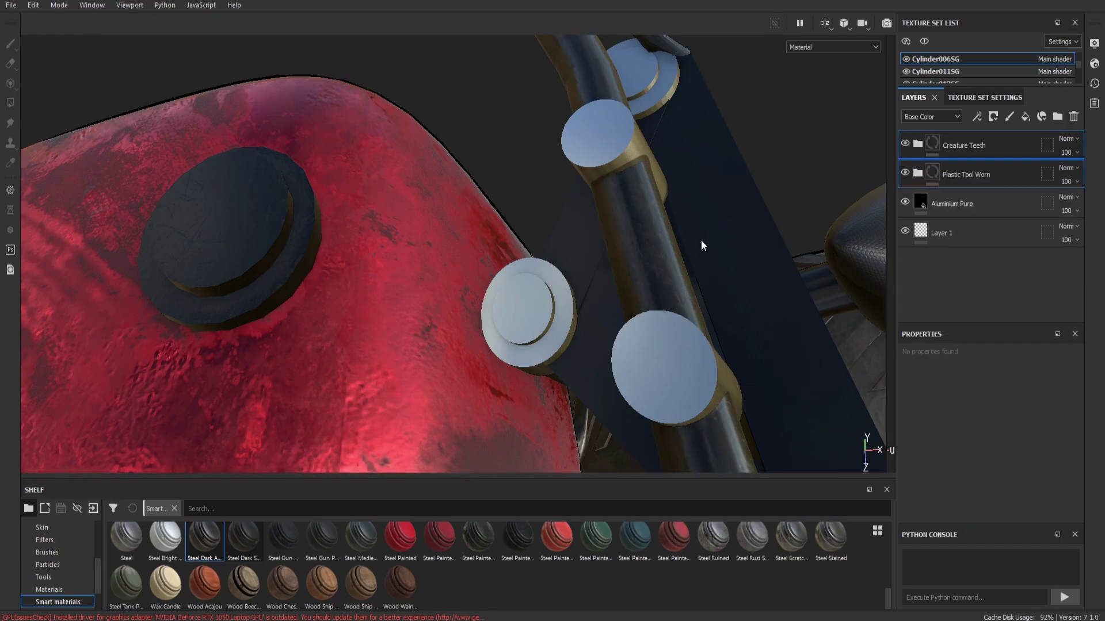
pyautogui.keyDown('alt'); pyautogui.moveTo(701, 240); pyautogui.dragTo(419, 251); pyautogui.keyUp('alt')
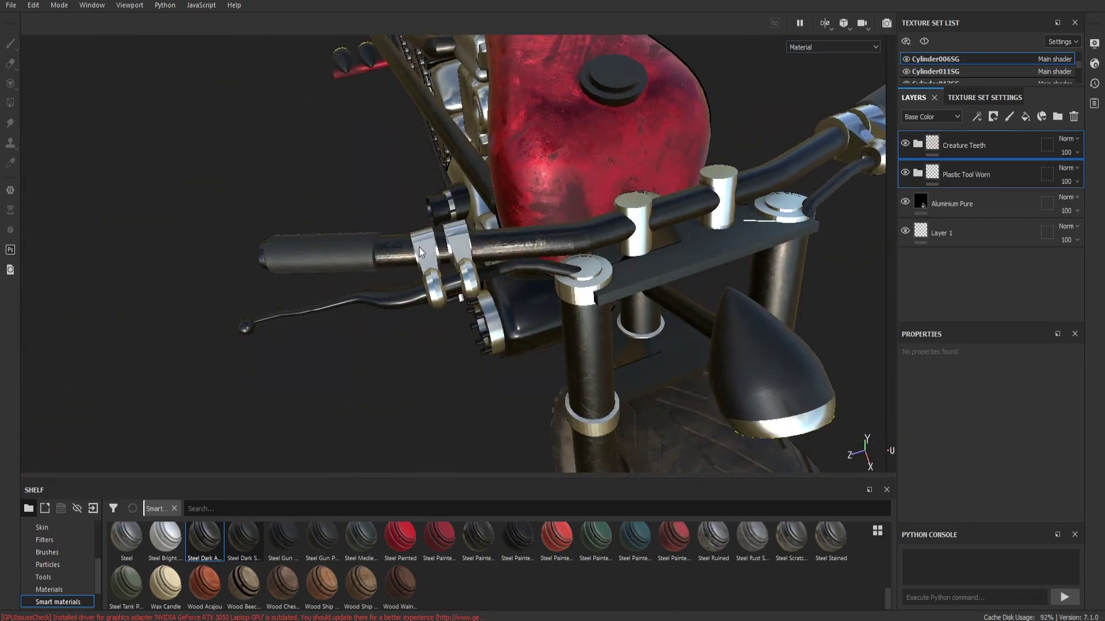
pyautogui.scroll(5, 668, 268)
pyautogui.moveTo(204, 584); pyautogui.dragTo(609, 299)
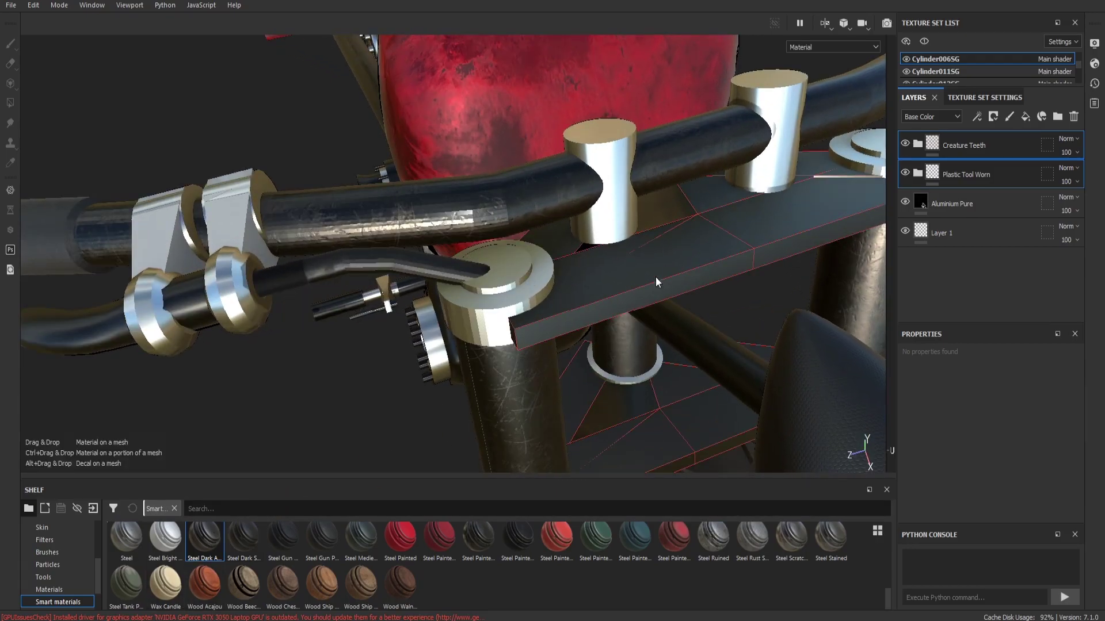
pyautogui.click(1073, 116)
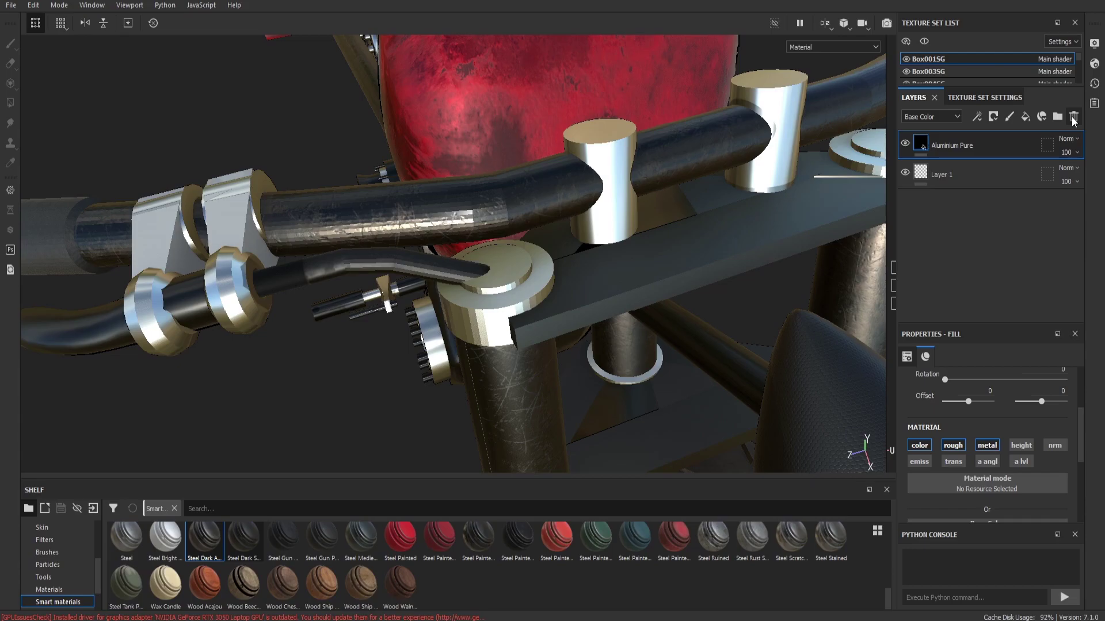
pyautogui.hotkey('ctrl', 'z')
pyautogui.keyDown('alt'); pyautogui.moveTo(735, 380); pyautogui.dragTo(805, 359); pyautogui.keyUp('alt')
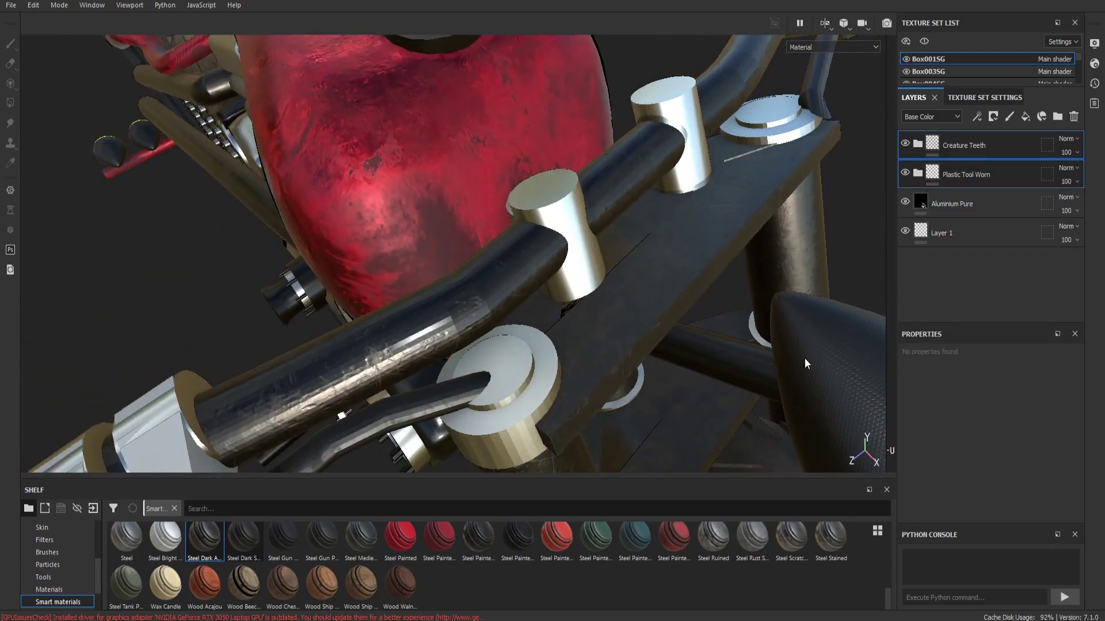
pyautogui.press('f')
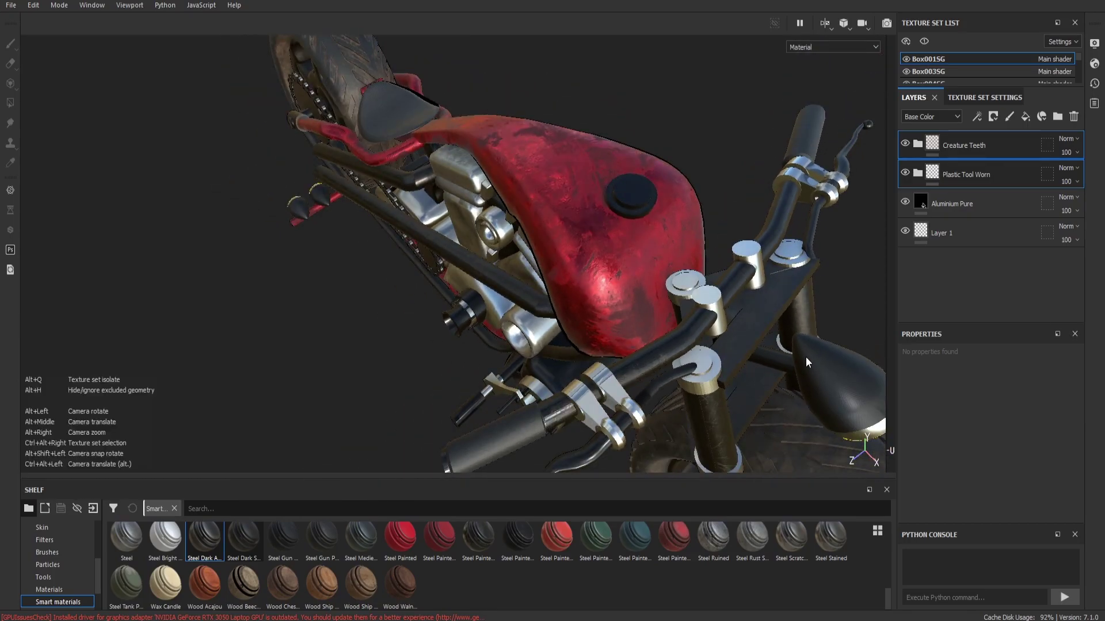
pyautogui.moveTo(806, 357)
pyautogui.keyDown('alt'); pyautogui.mouseDown()
pyautogui.moveTo(985, 353)
pyautogui.moveTo(720, 277)
pyautogui.moveTo(768, 374)
pyautogui.mouseUp(); pyautogui.keyUp('alt')
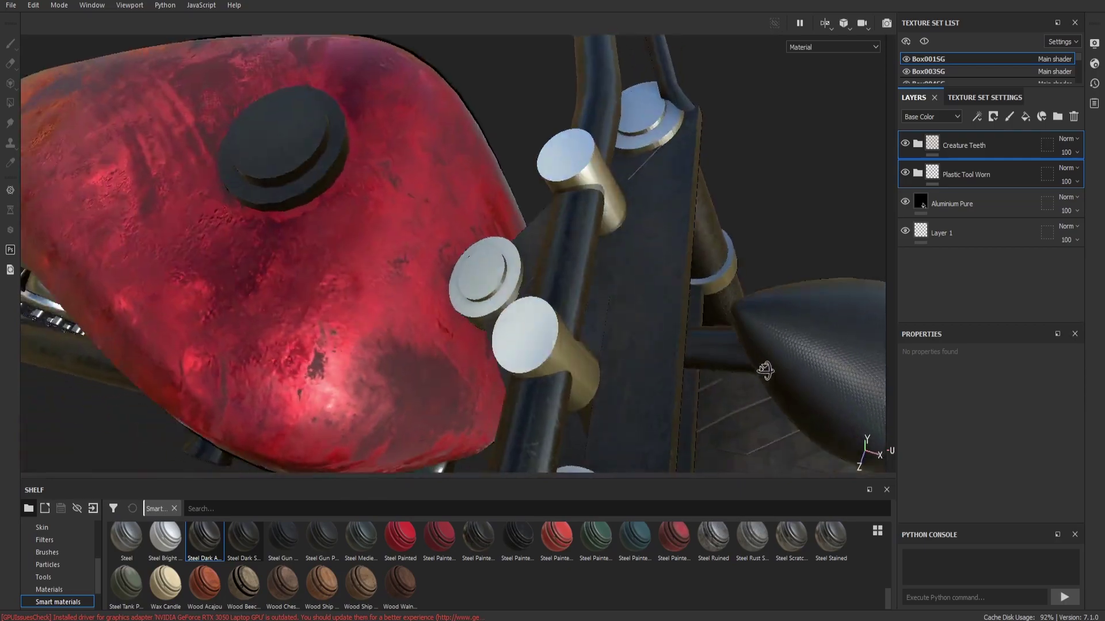
pyautogui.press('f')
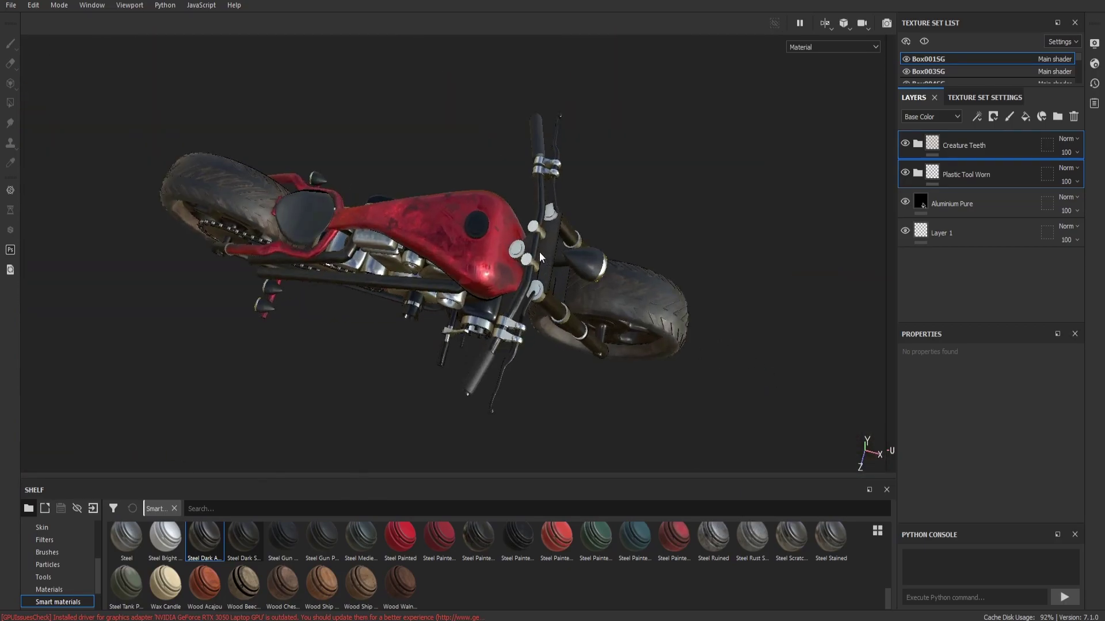
# Give the front fork tube Creature Teeth and Plastic Tool Worn instead of Steel Dark Aged
pyautogui.scroll(2, 574, 278)
pyautogui.scroll(3, 575, 277)
pyautogui.scroll(3, 574, 278)
pyautogui.keyDown('alt'); pyautogui.moveTo(574, 277); pyautogui.dragTo(558, 219); pyautogui.keyUp('alt')
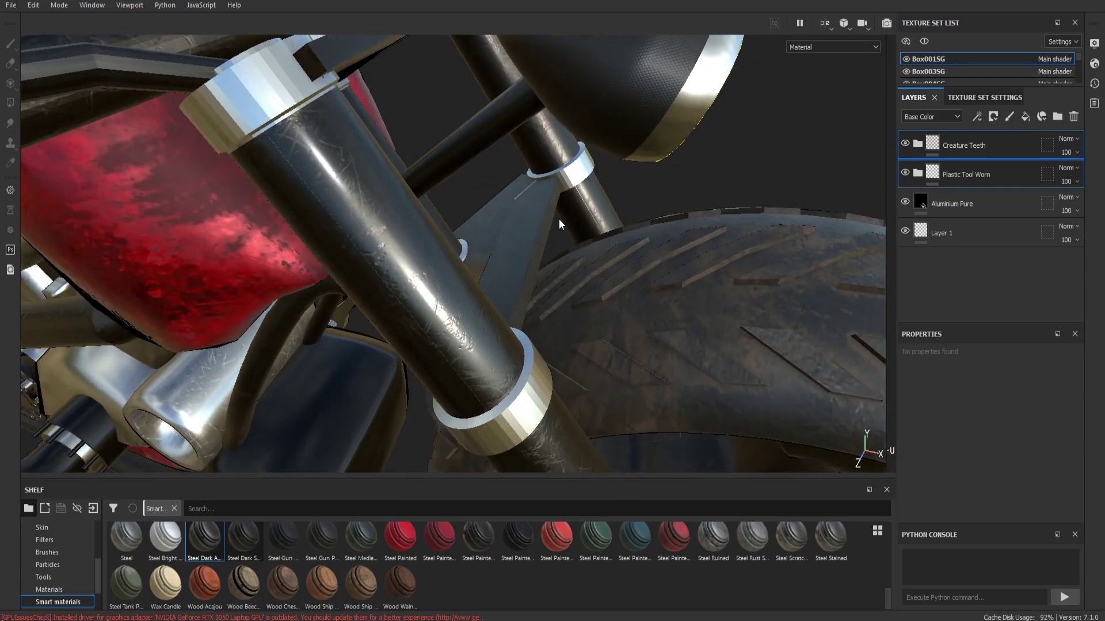
pyautogui.moveTo(223, 535)
pyautogui.mouseDown()
pyautogui.moveTo(454, 126)
pyautogui.moveTo(472, 126)
pyautogui.mouseUp()
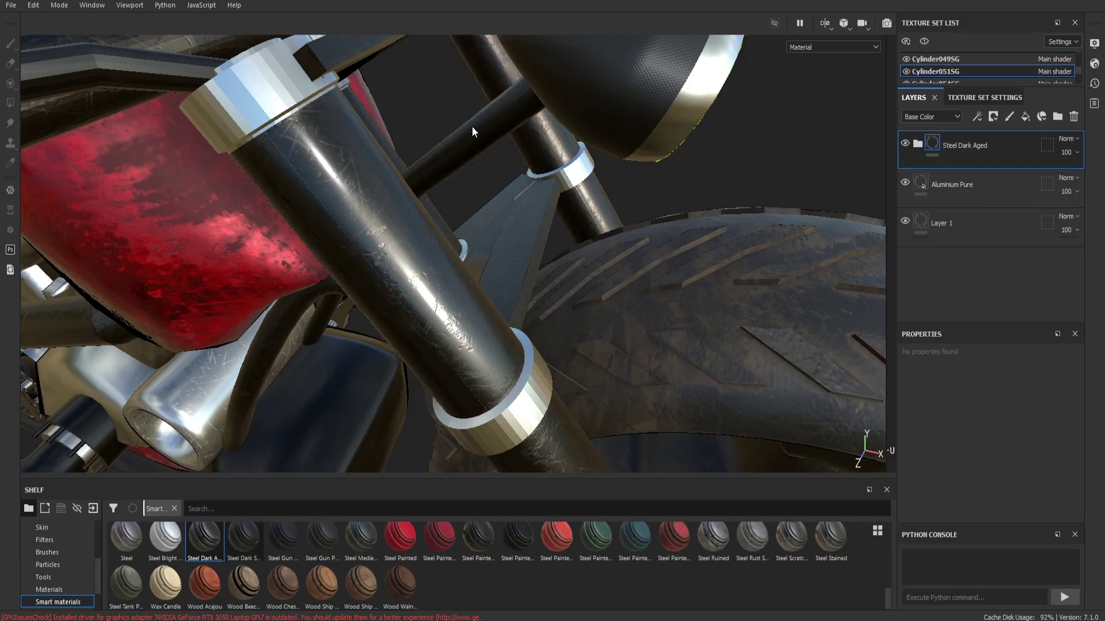
pyautogui.click(1074, 118)
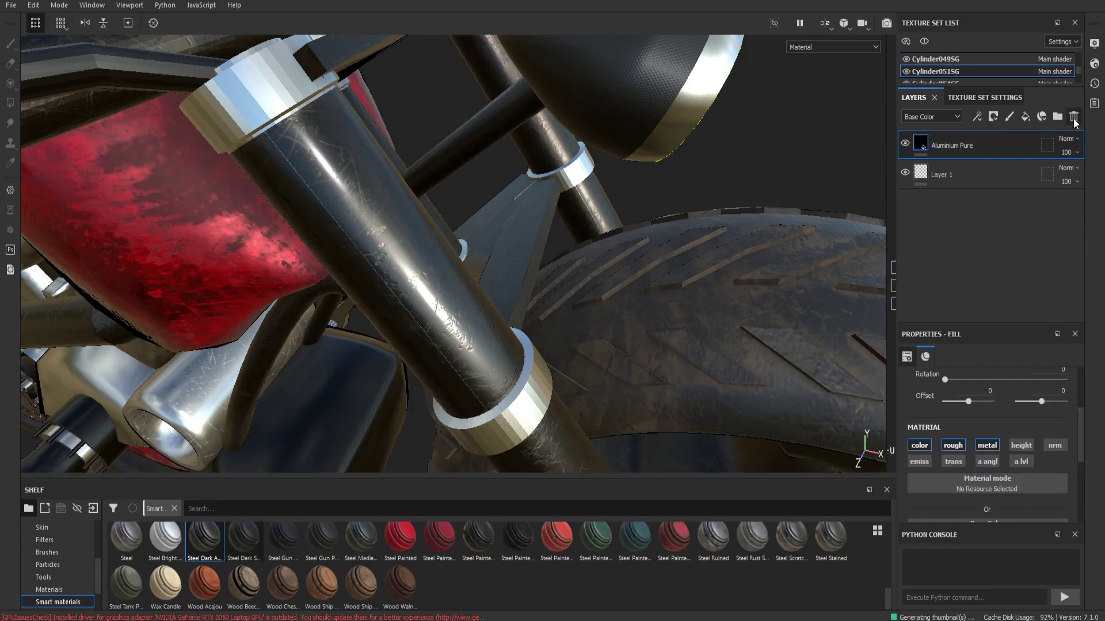
pyautogui.hotkey('ctrl', 'z')
# Give the engine part Creature Teeth and Plastic Tool Worn instead of Steel Dark Aged
pyautogui.press('f')
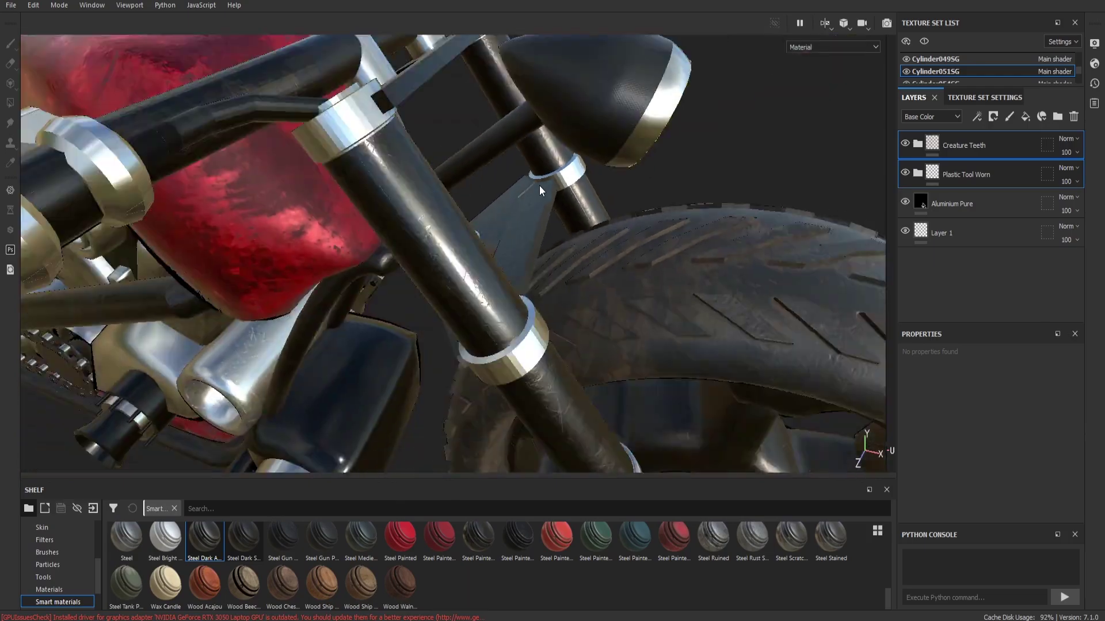
pyautogui.scroll(1, 440, 316)
pyautogui.scroll(5, 440, 317)
pyautogui.scroll(2, 440, 316)
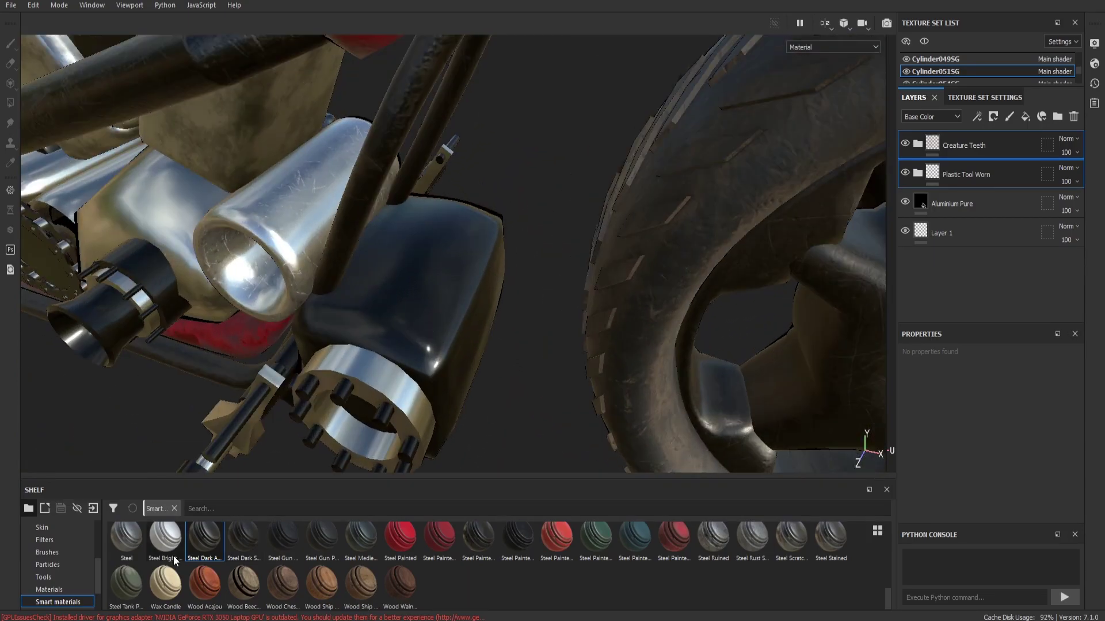
pyautogui.moveTo(196, 540); pyautogui.dragTo(440, 280)
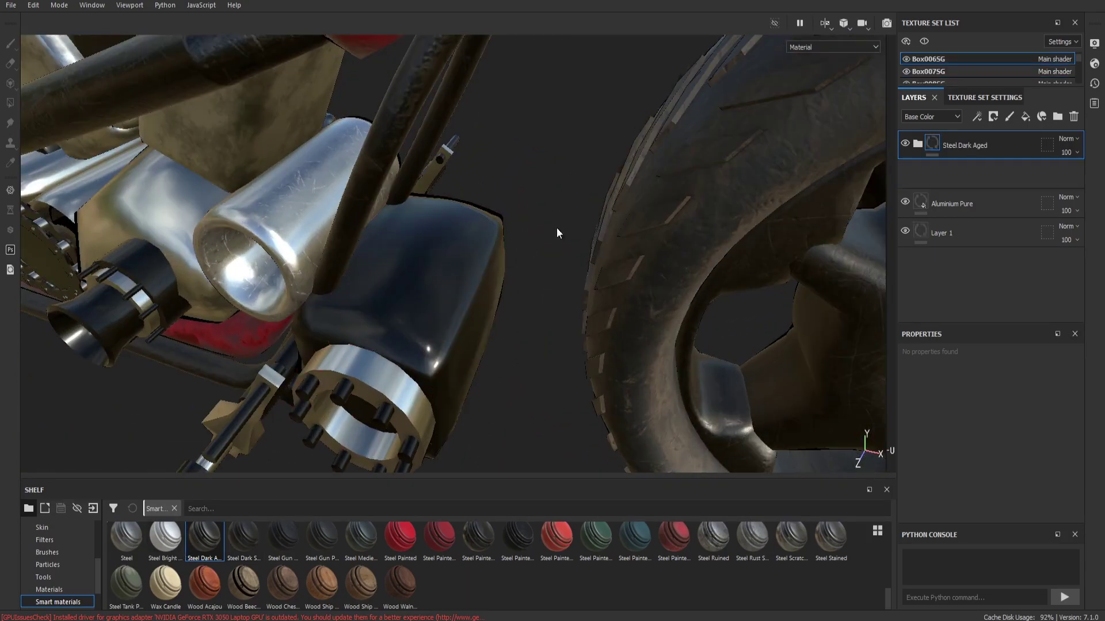
pyautogui.click(1073, 119)
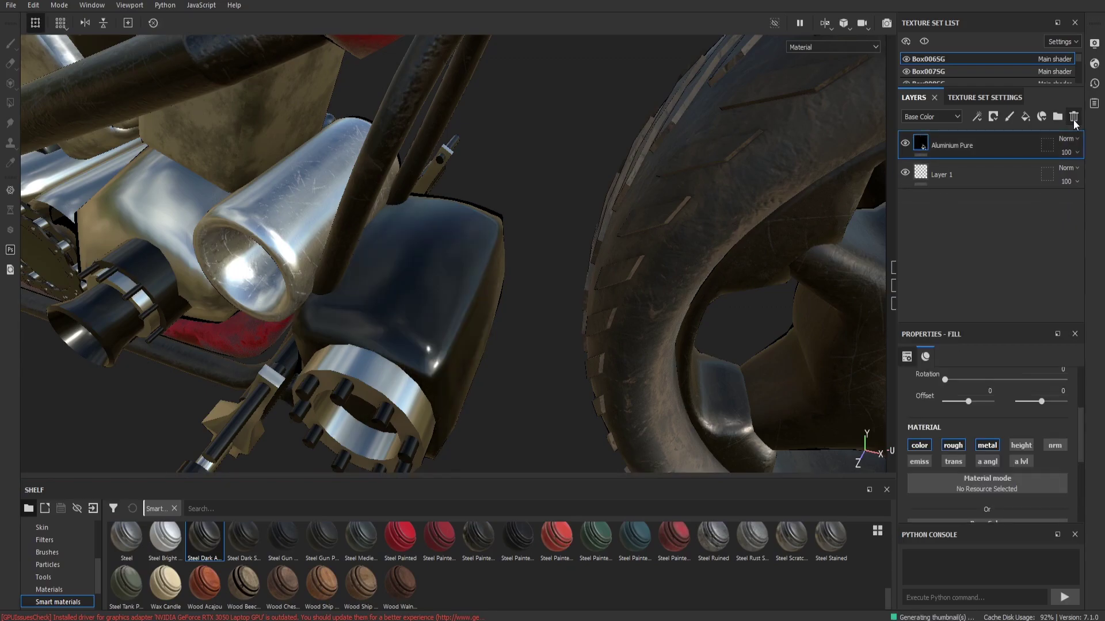
pyautogui.hotkey('ctrl', 'z')
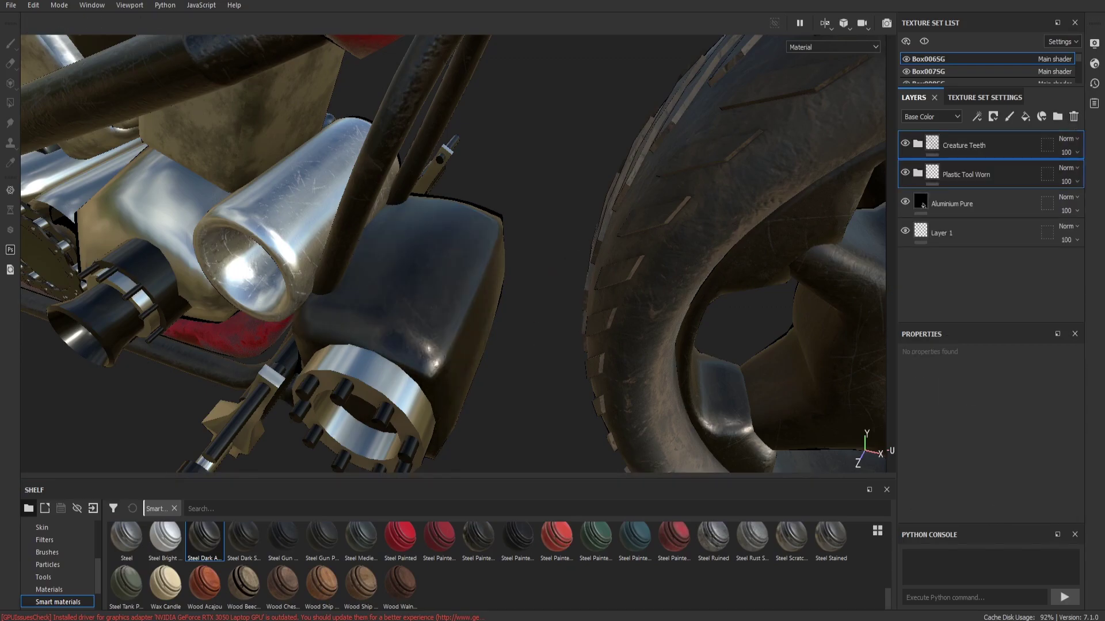
# Give the bolt ring and bracket cylinder Creature Teeth and Plastic Tool Worn instead of Steel Gun Painted
pyautogui.keyDown('alt'); pyautogui.moveTo(488, 313); pyautogui.dragTo(311, 508); pyautogui.keyUp('alt')
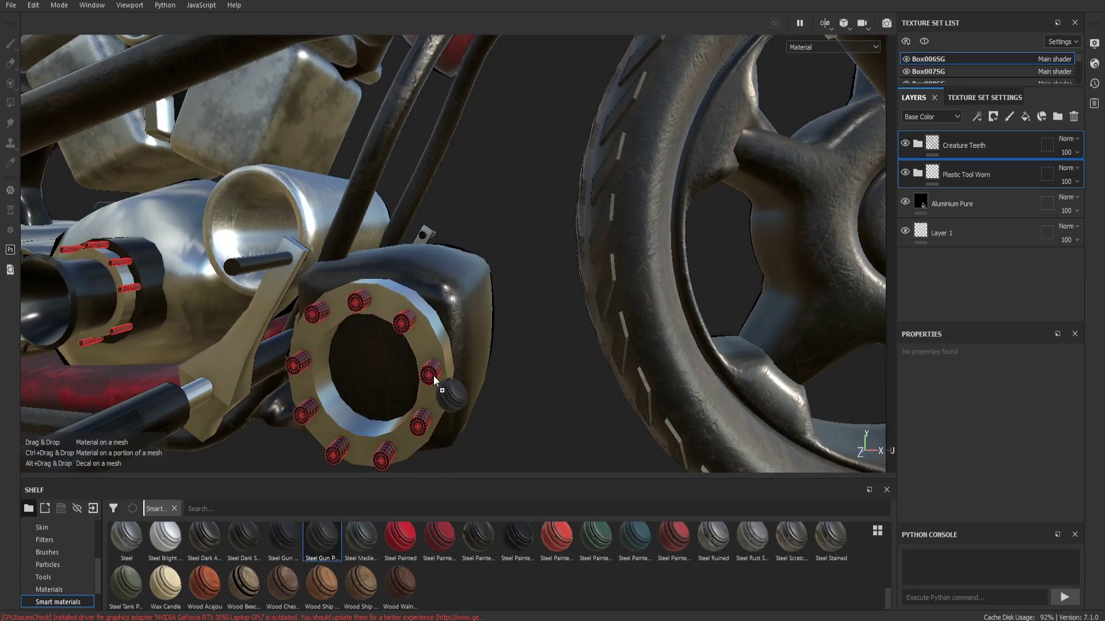
pyautogui.moveTo(327, 544); pyautogui.dragTo(433, 375)
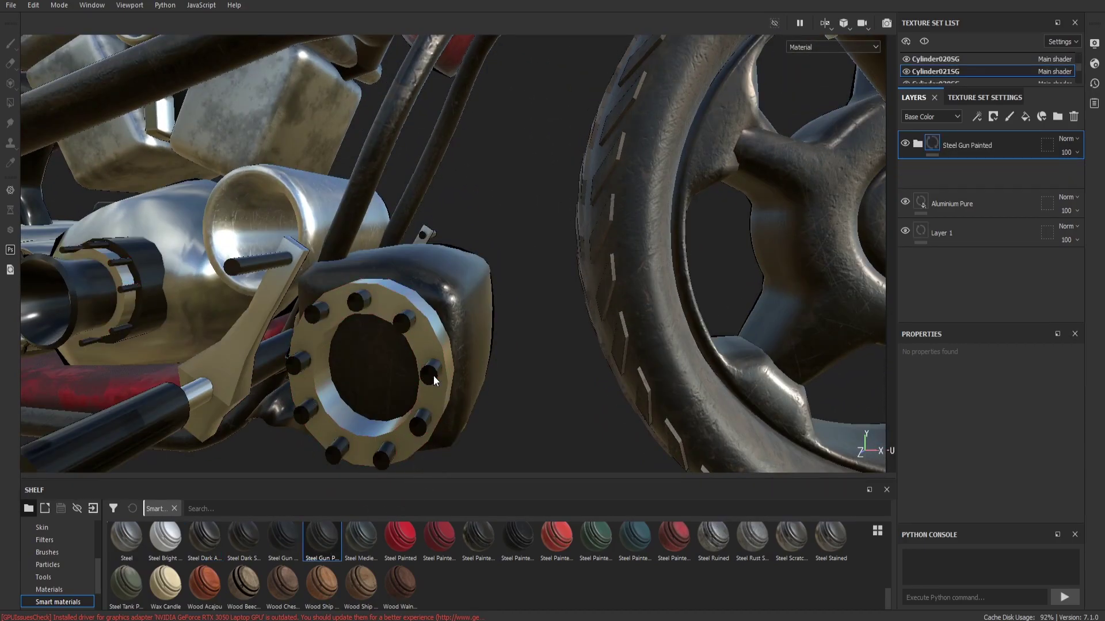
pyautogui.click(1072, 117)
pyautogui.hotkey('ctrl', 'v')
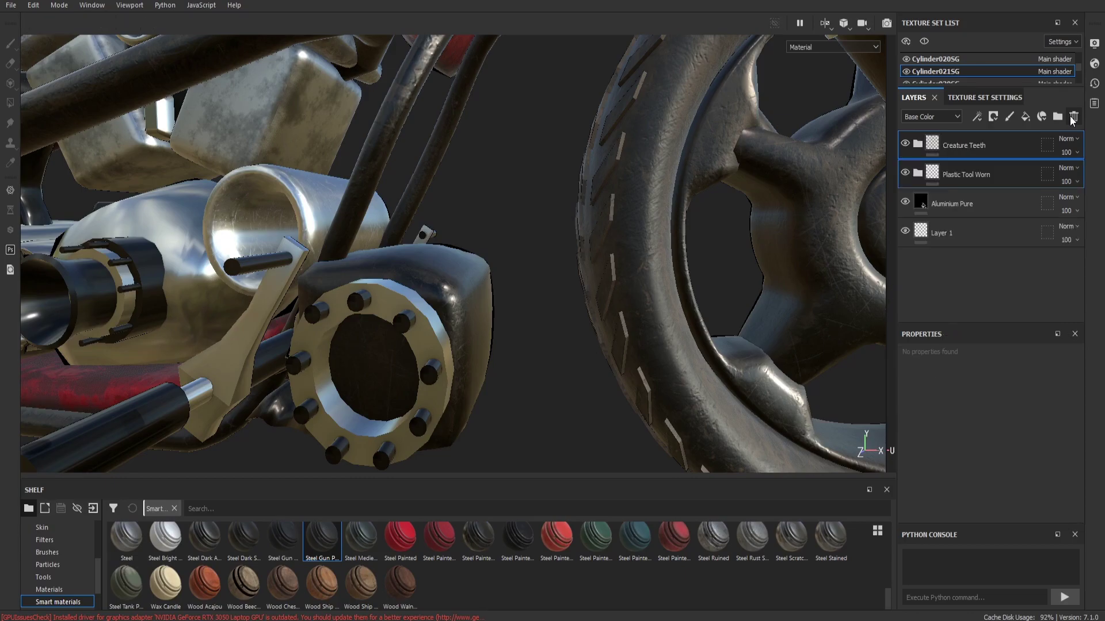
pyautogui.keyDown('alt'); pyautogui.moveTo(264, 378); pyautogui.dragTo(594, 412); pyautogui.keyUp('alt')
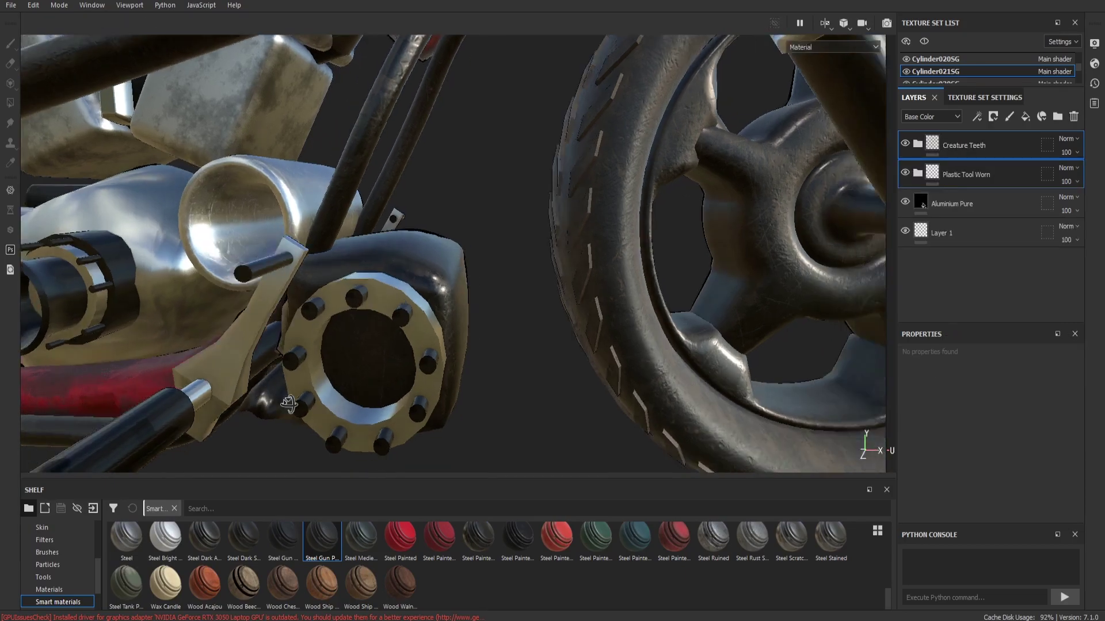
pyautogui.moveTo(317, 543); pyautogui.dragTo(320, 421)
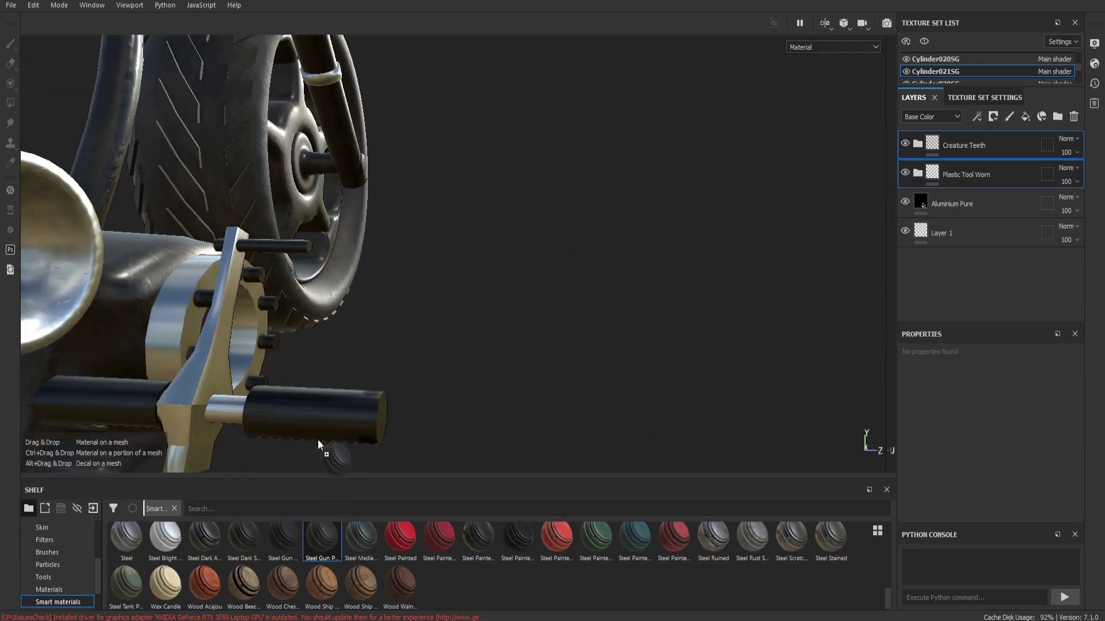
pyautogui.click(1072, 116)
pyautogui.hotkey('ctrl', 'z')
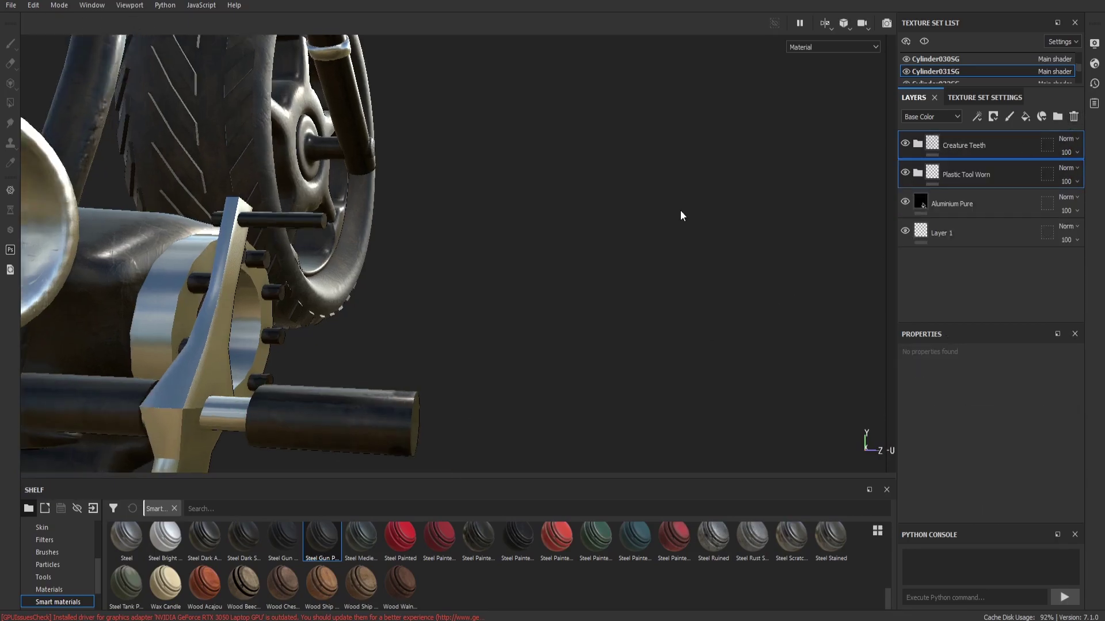
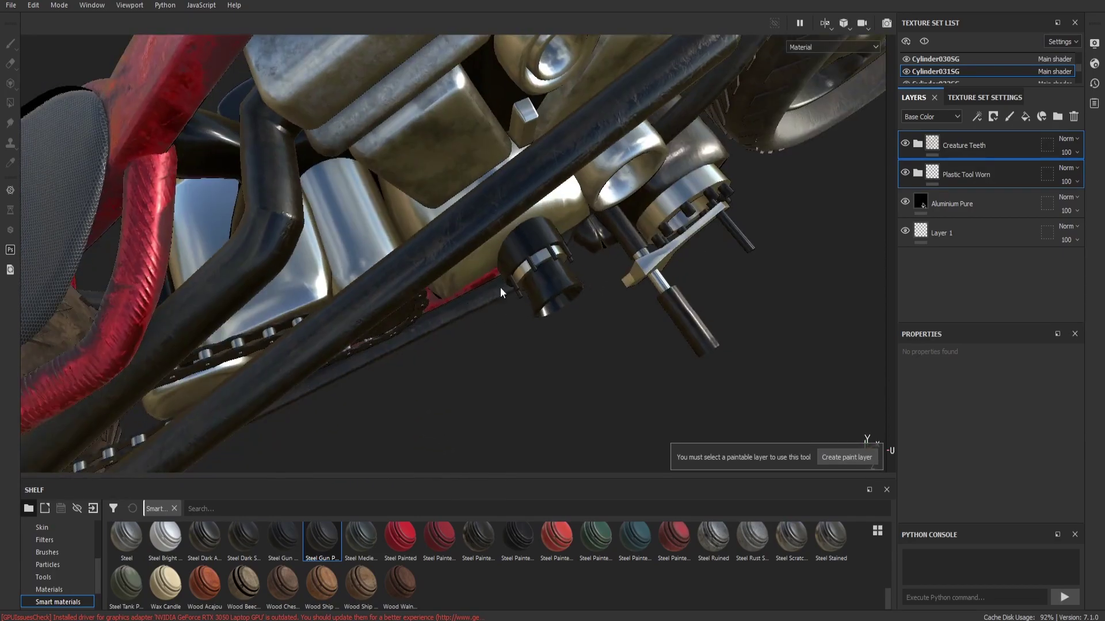
# Drop Steel Gun Painted onto the black cylinder twice, deleting the new layer each time
pyautogui.scroll(5, 527, 285)
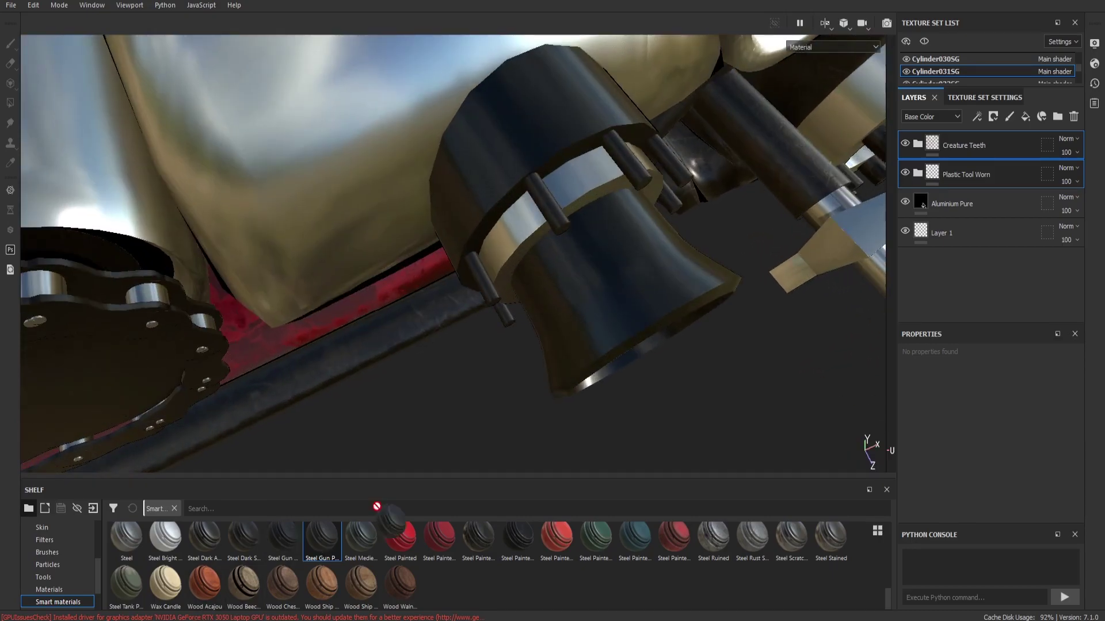
pyautogui.moveTo(377, 507); pyautogui.dragTo(603, 308)
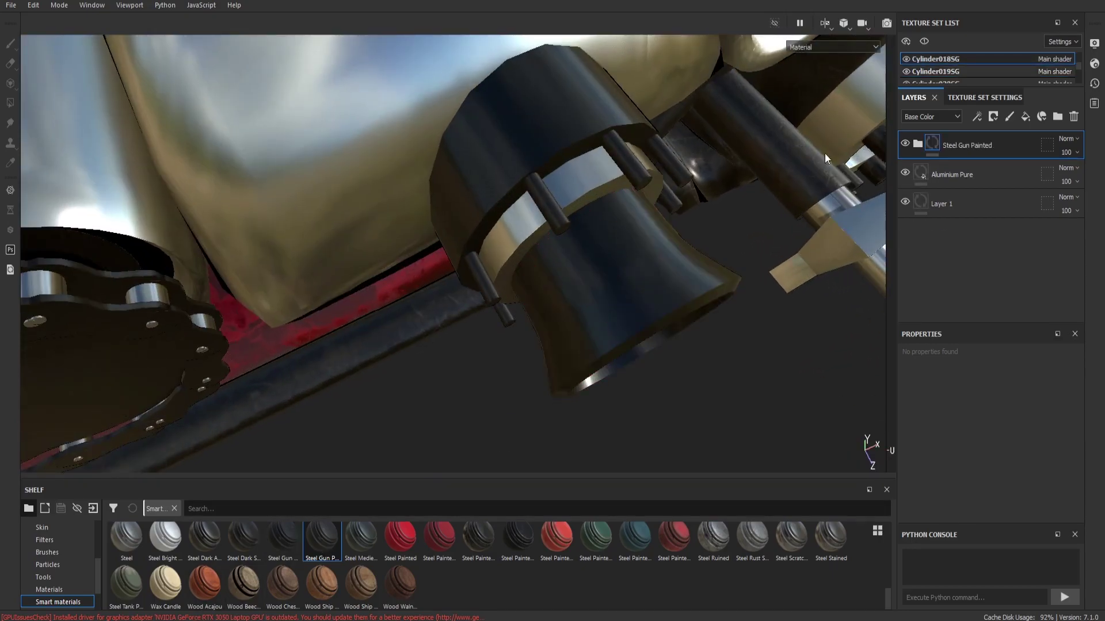
pyautogui.click(1069, 118)
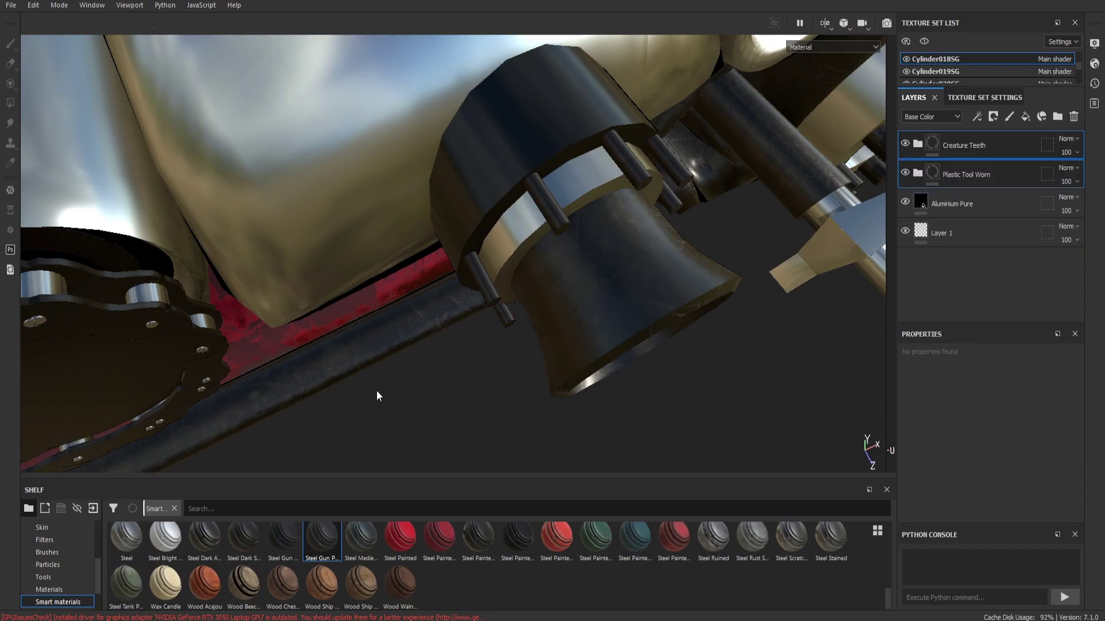
pyautogui.moveTo(322, 538); pyautogui.dragTo(452, 214)
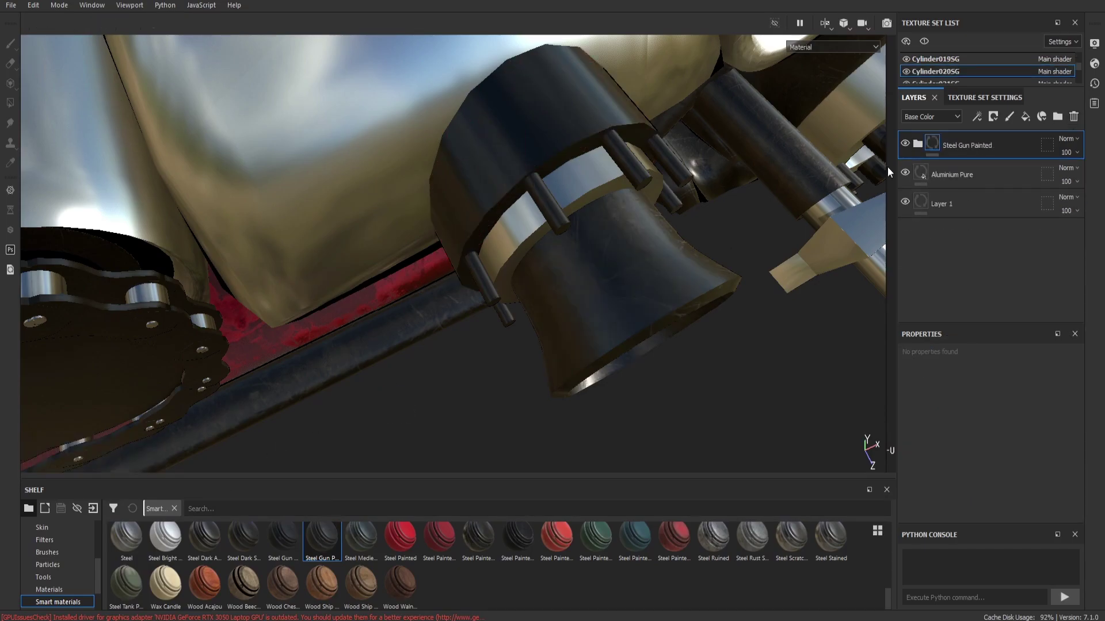
pyautogui.click(1072, 116)
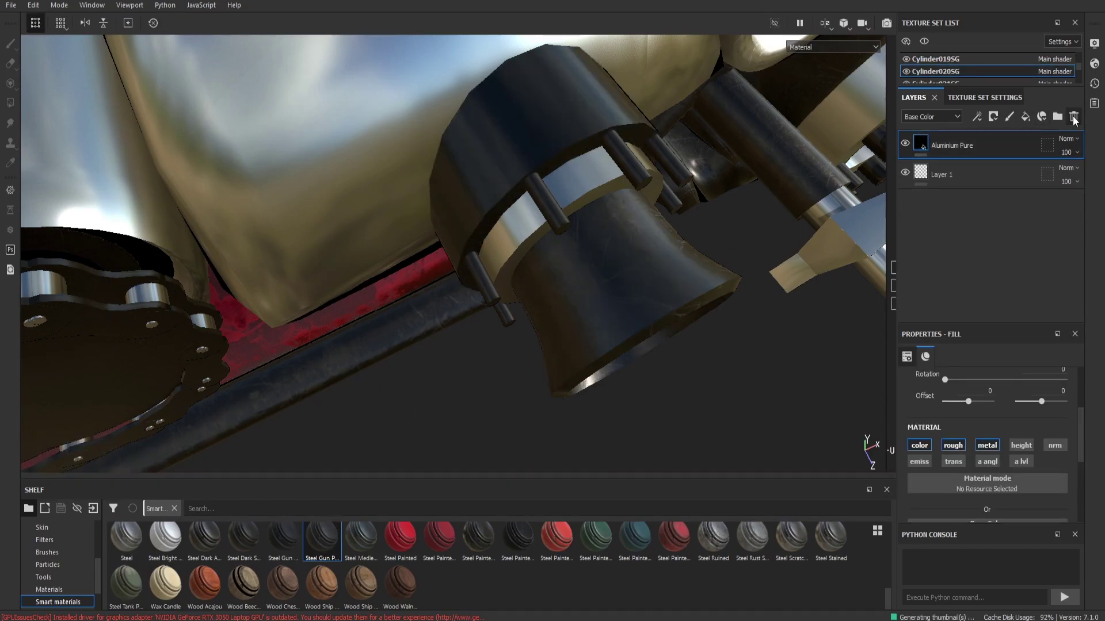
# Frame and zoom into the engine, apply Steel Gun Painted to an engine part, then delete that layer
pyautogui.press('f')
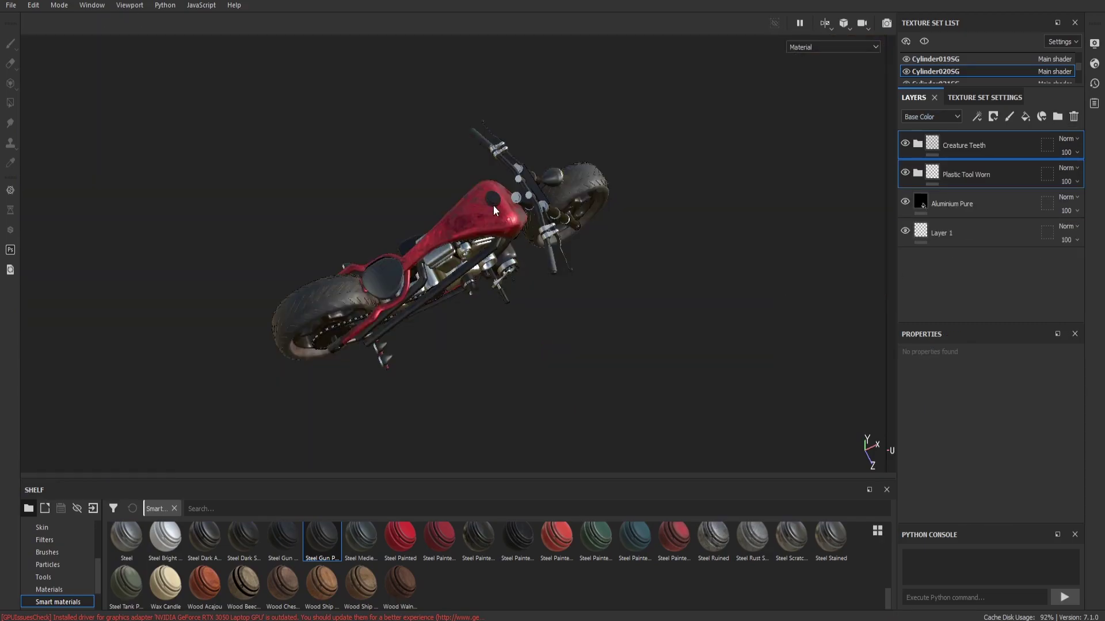
pyautogui.keyDown('alt'); pyautogui.moveTo(493, 210); pyautogui.dragTo(435, 113); pyautogui.keyUp('alt')
pyautogui.scroll(5, 466, 224)
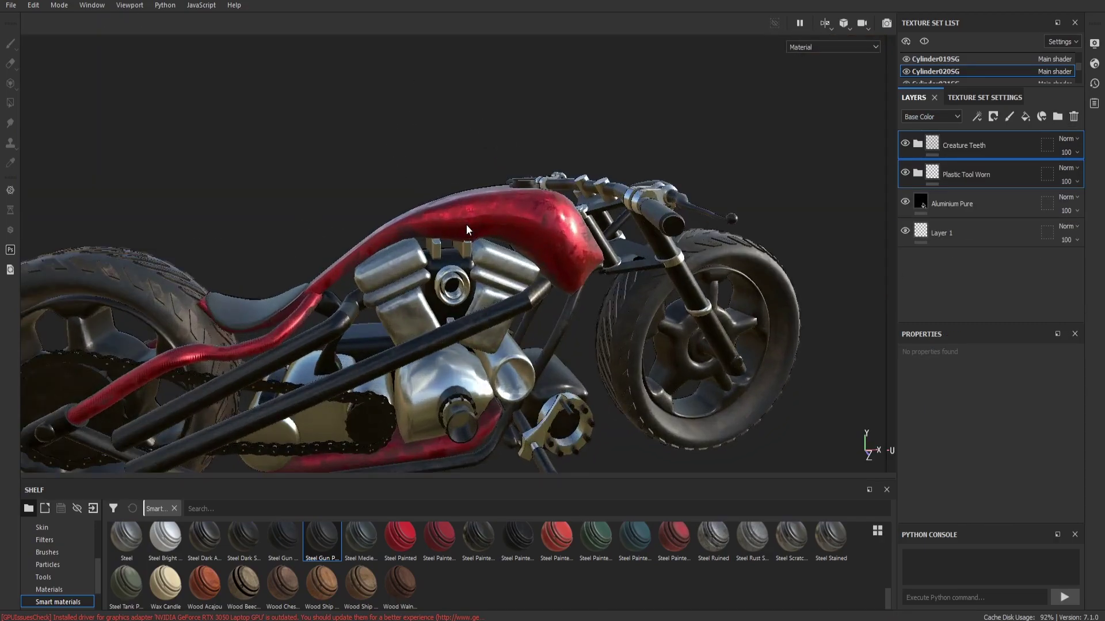
pyautogui.scroll(3, 454, 385)
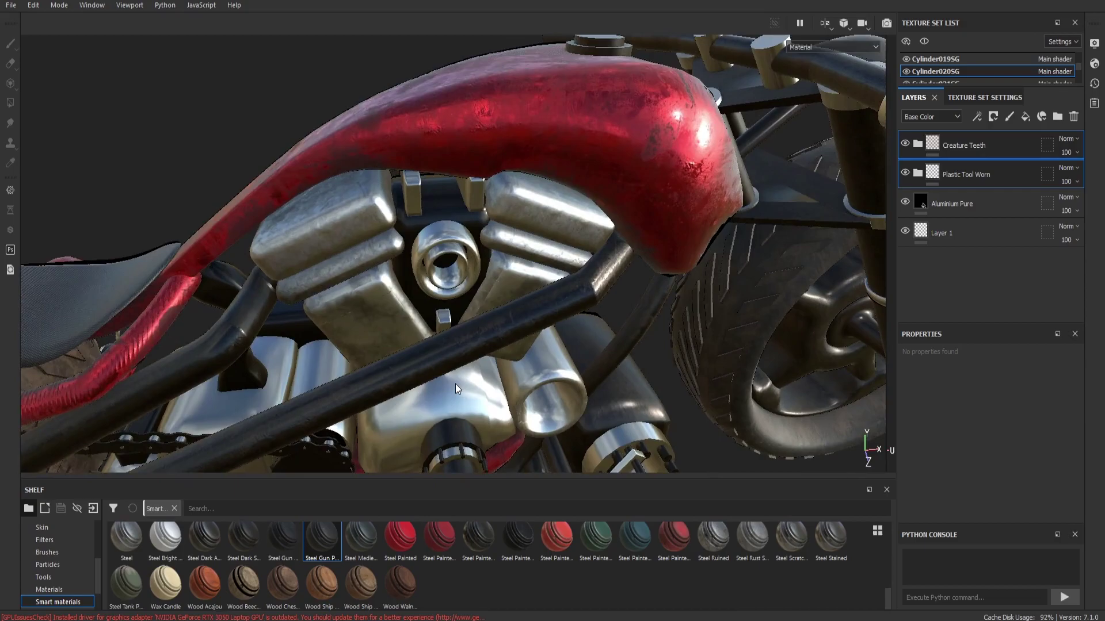
pyautogui.scroll(3, 455, 385)
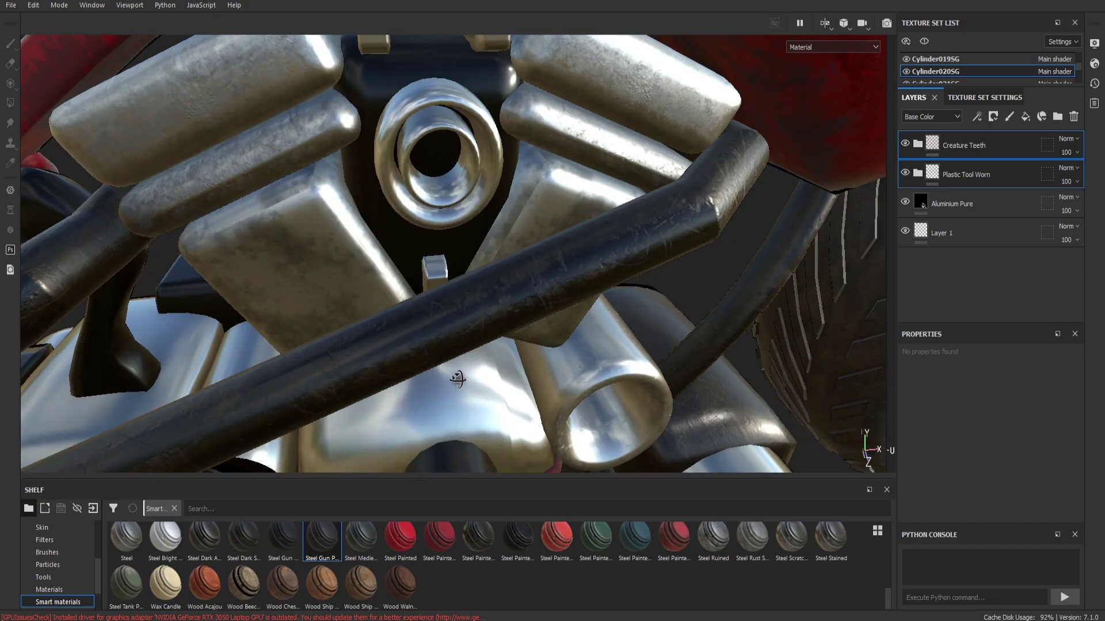
pyautogui.scroll(2, 446, 377)
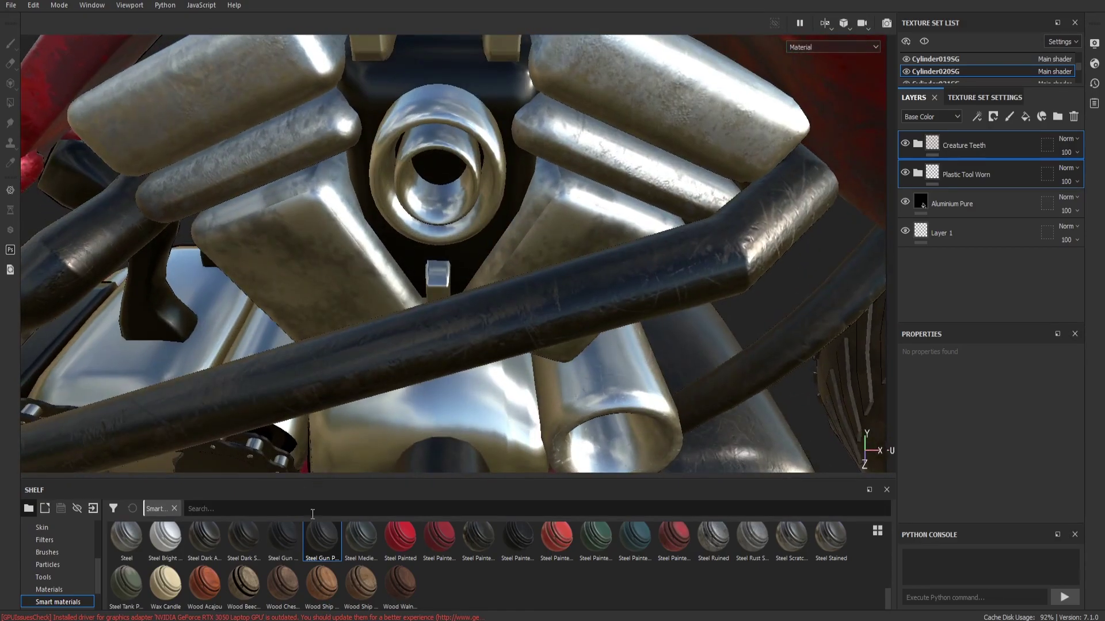
pyautogui.moveTo(321, 538); pyautogui.dragTo(509, 115)
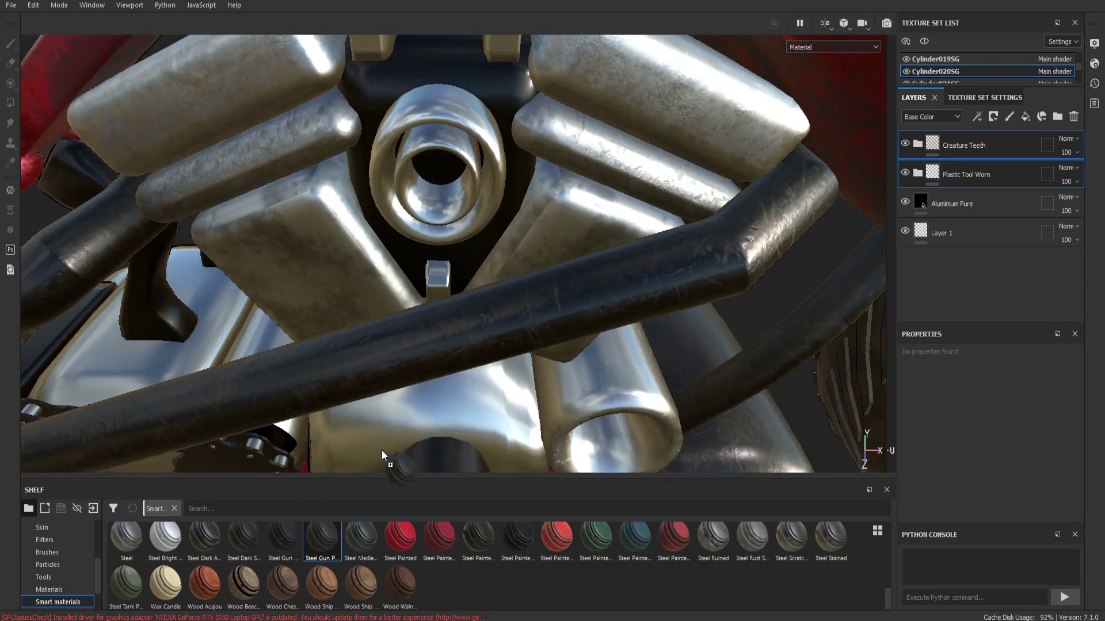
pyautogui.moveTo(509, 159); pyautogui.dragTo(509, 159)
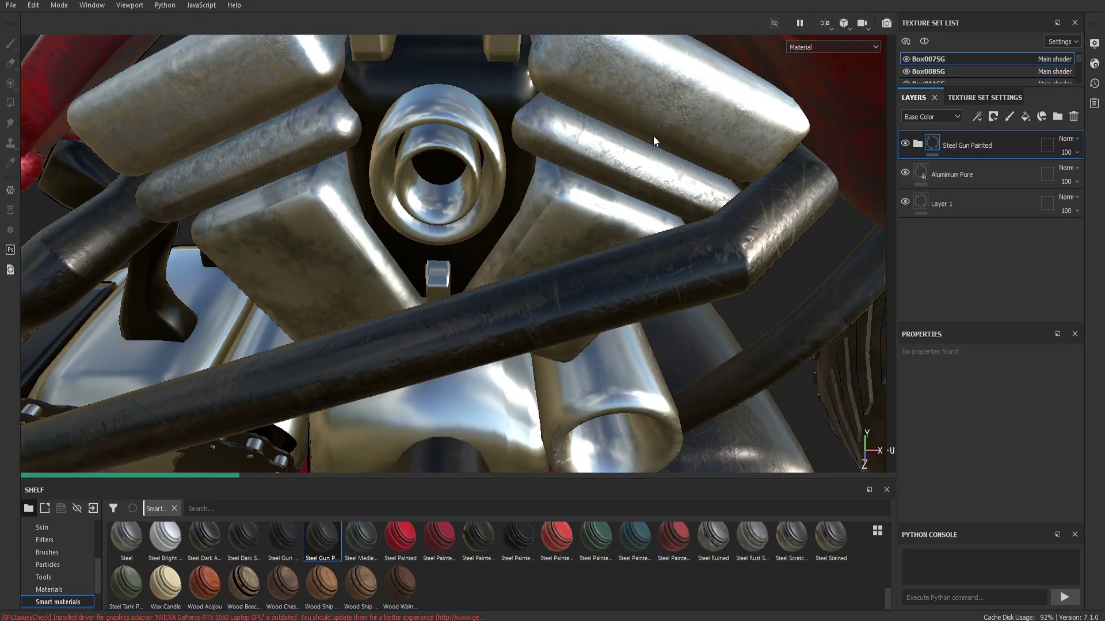
pyautogui.click(1075, 117)
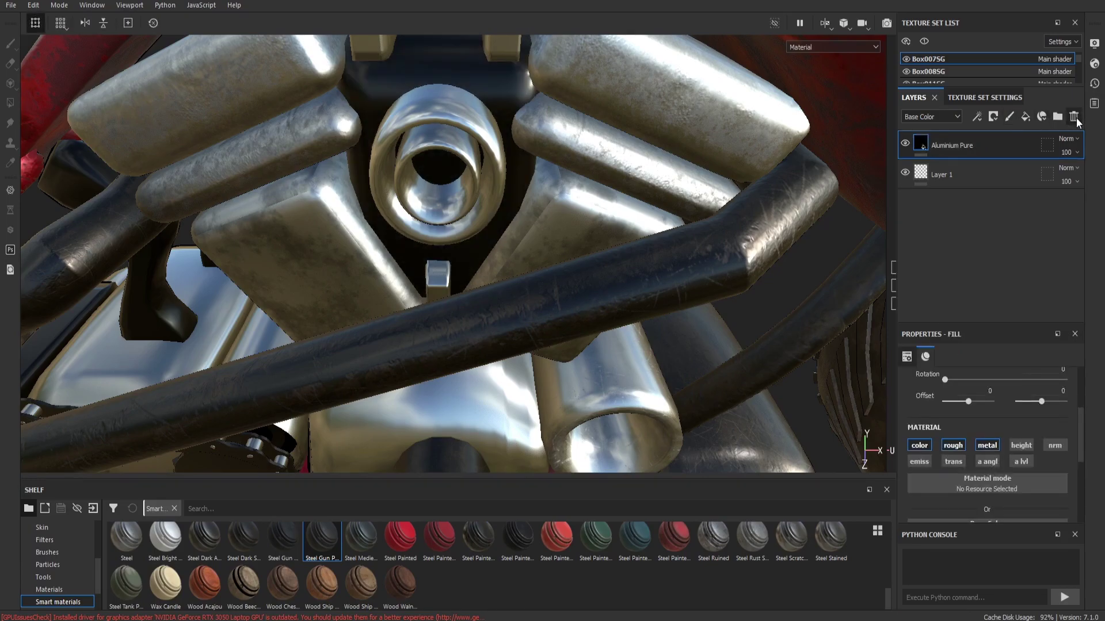
pyautogui.hotkey('ctrl', 'z')
pyautogui.keyDown('alt'); pyautogui.moveTo(437, 186); pyautogui.dragTo(395, 182); pyautogui.keyUp('alt')
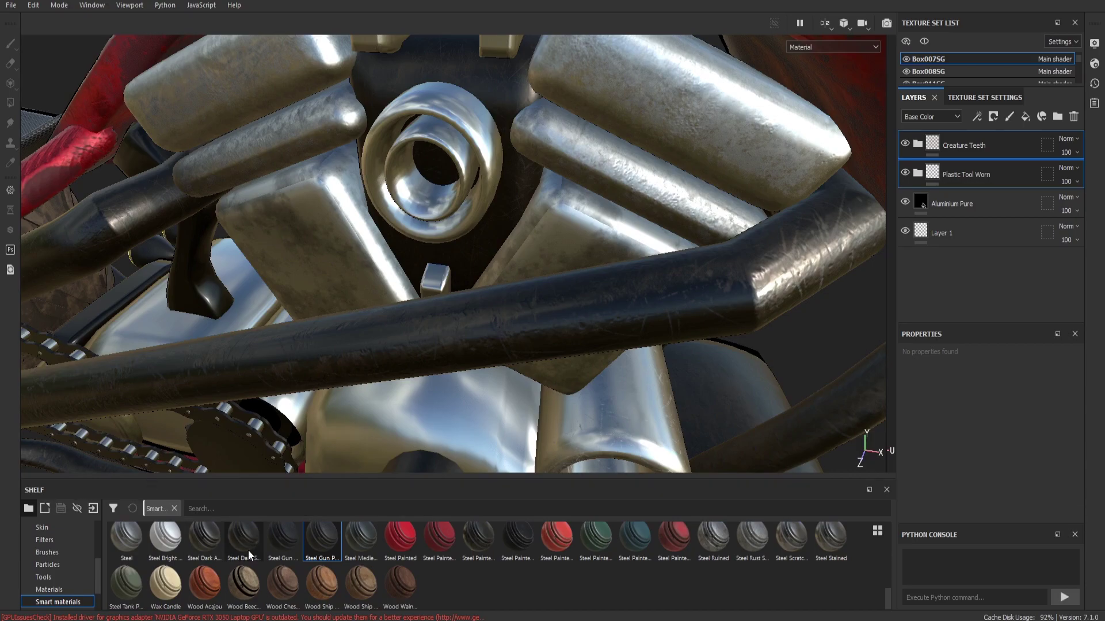
# Apply Steel Dark Stained to the engine, delete it, restore it, and delete it again
pyautogui.moveTo(247, 550); pyautogui.dragTo(191, 282)
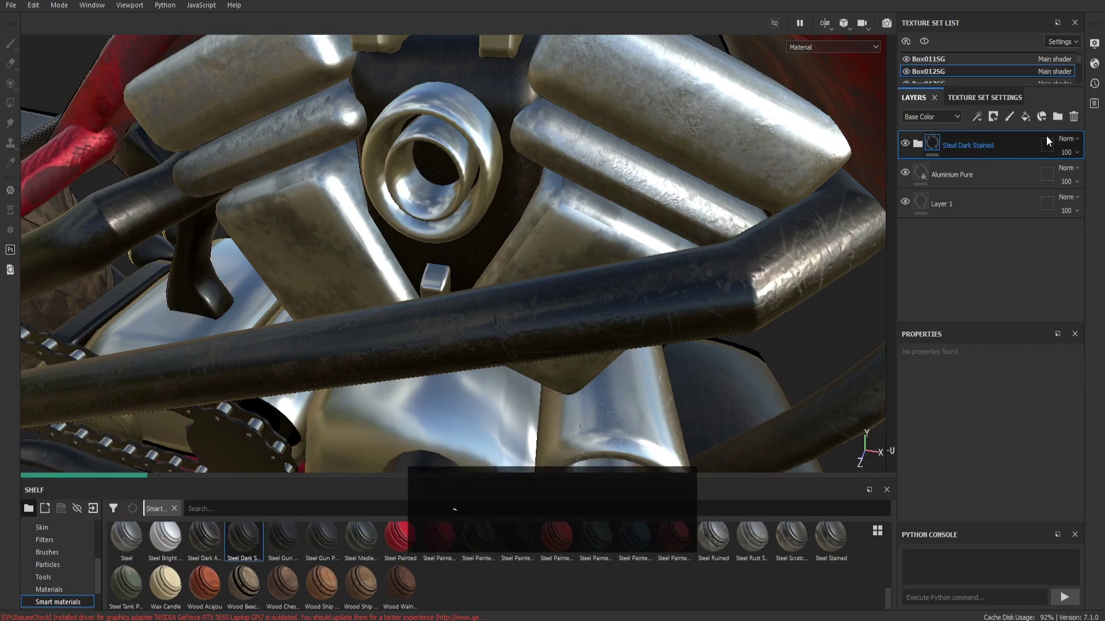
pyautogui.click(1073, 122)
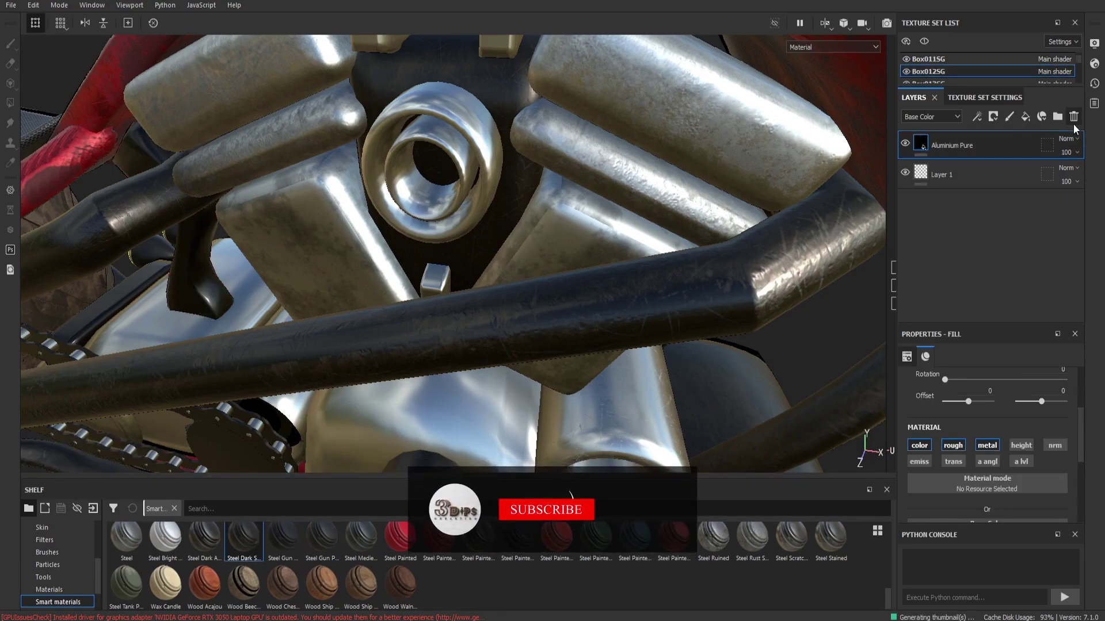
pyautogui.hotkey('ctrl', 'z')
pyautogui.hotkey('ctrl', 'z')
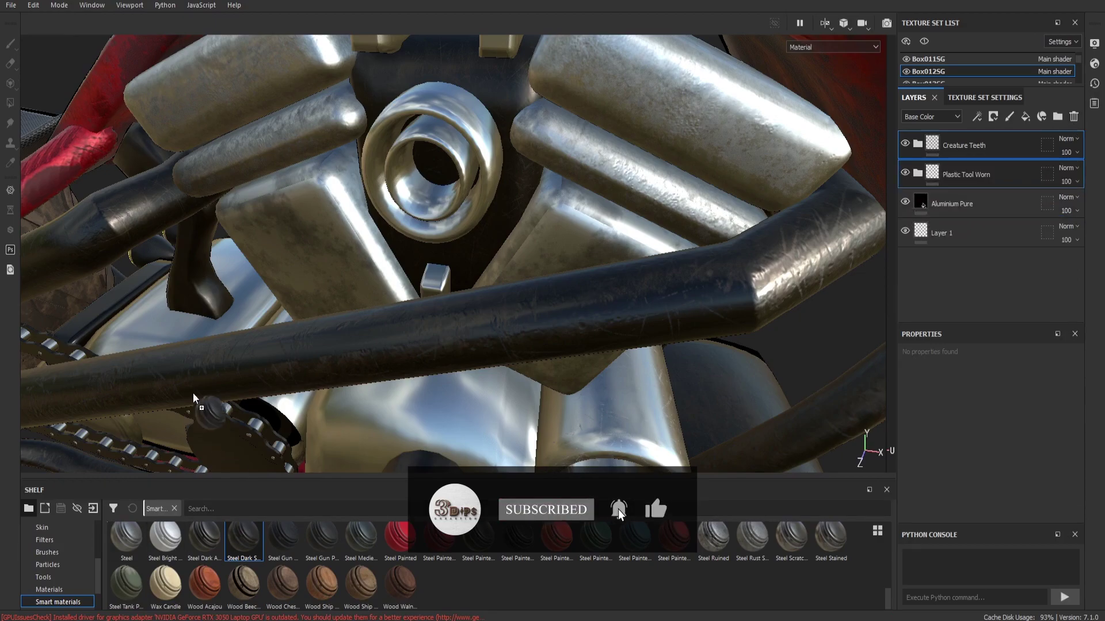
pyautogui.hotkey('ctrl', 'y')
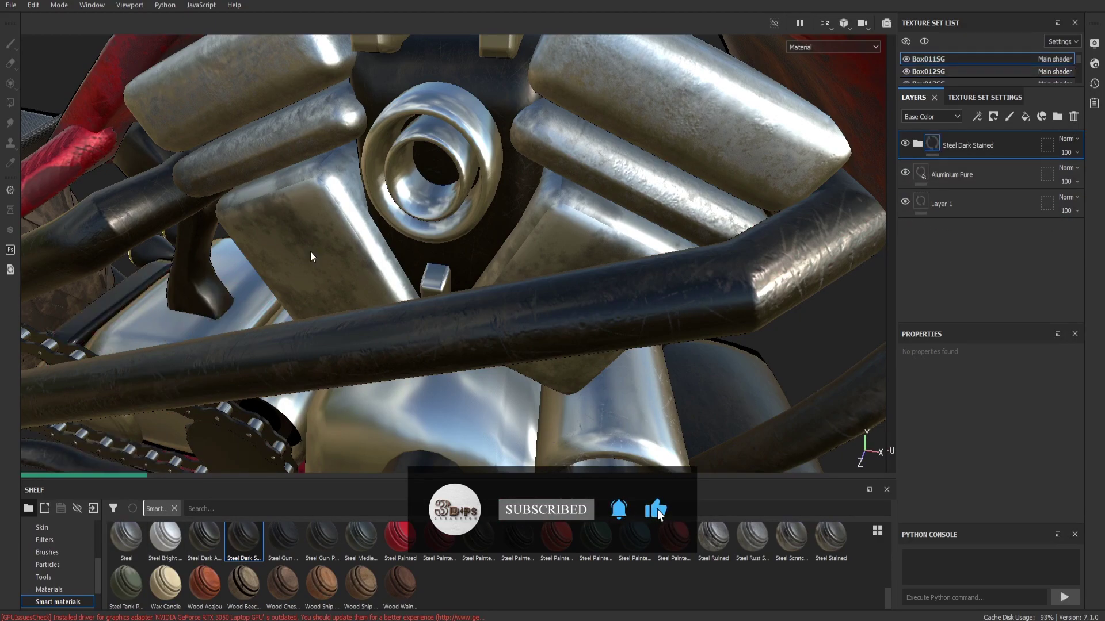
pyautogui.click(1073, 118)
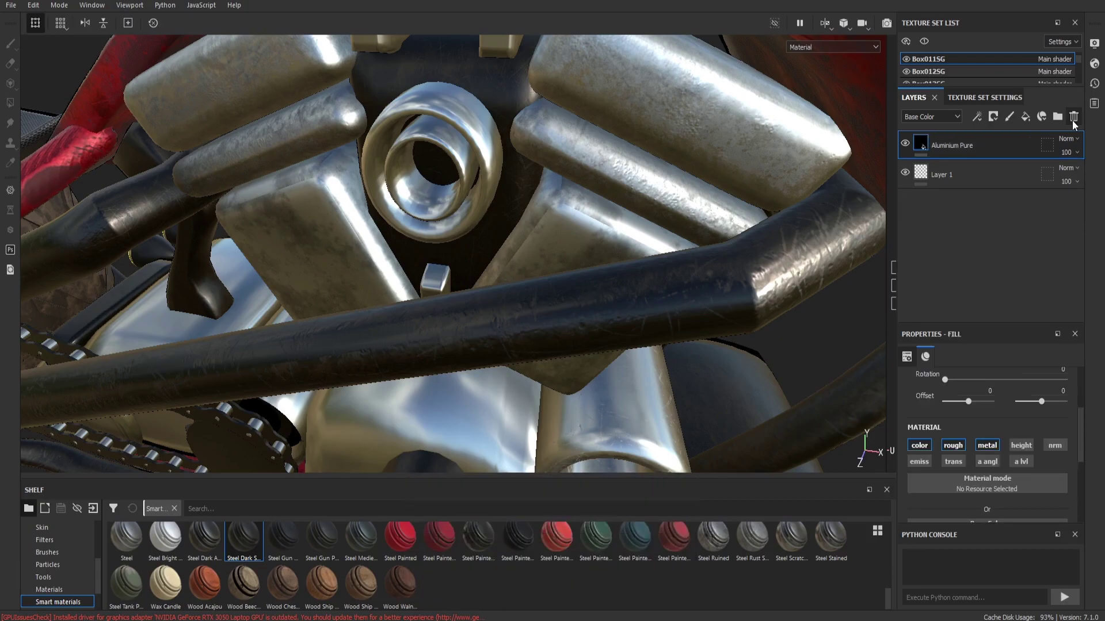
pyautogui.hotkey('ctrl', 'z')
pyautogui.scroll(-3, 565, 198)
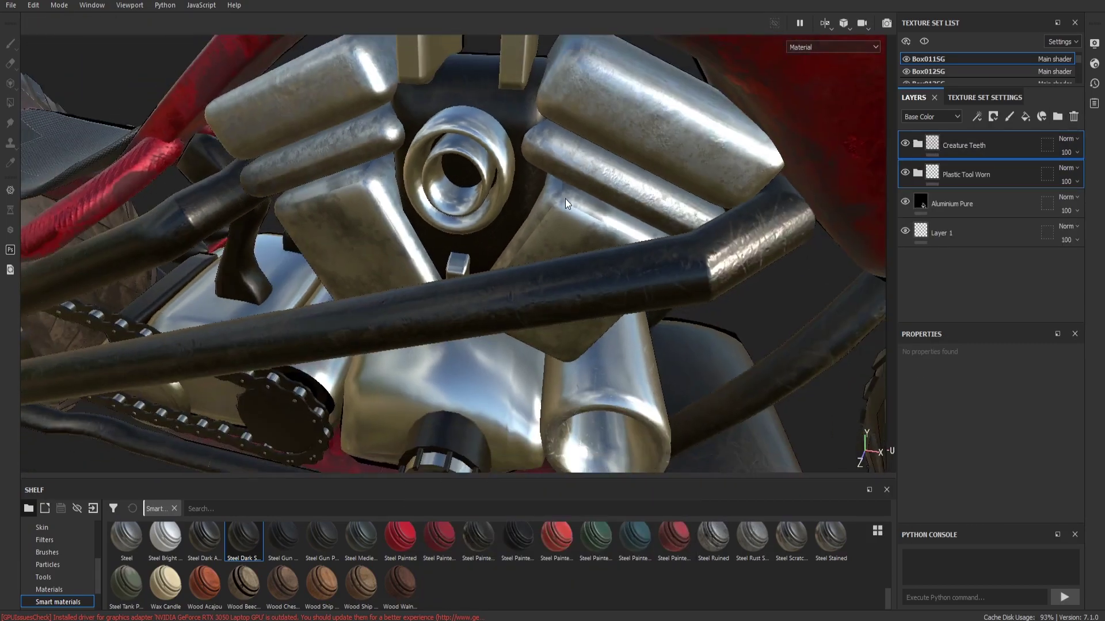
pyautogui.moveTo(565, 199)
pyautogui.keyDown('alt'); pyautogui.mouseDown()
pyautogui.moveTo(249, 233)
pyautogui.moveTo(141, 175)
pyautogui.mouseUp(); pyautogui.keyUp('alt')
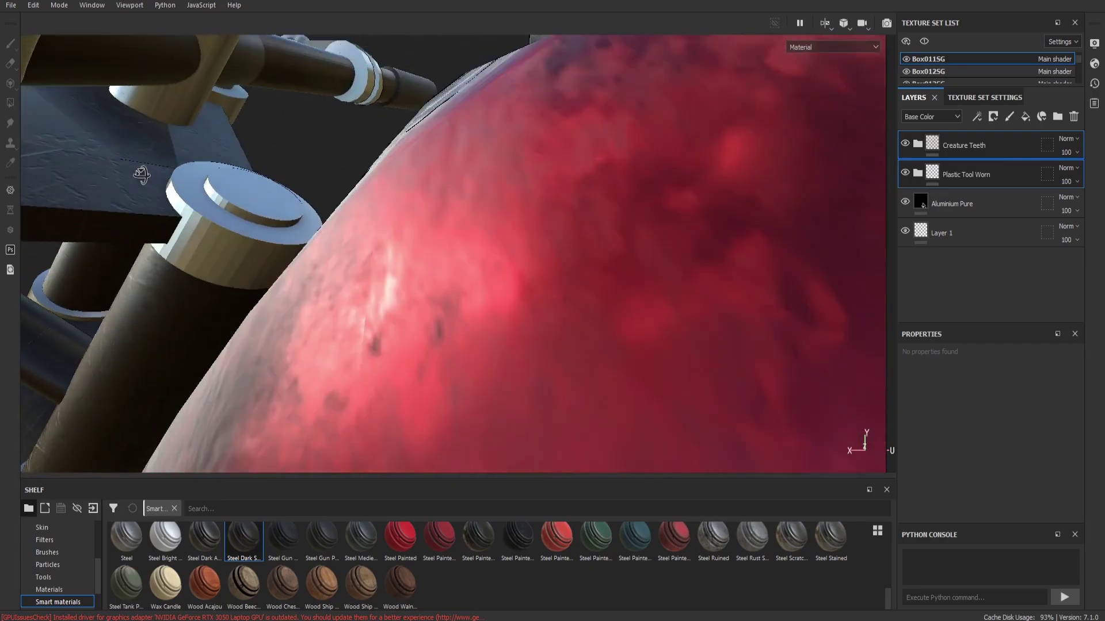
# Zoom to the black box under the engine; drop Steel Dark Stained twice, deleting each layer
pyautogui.scroll(-3, 141, 174)
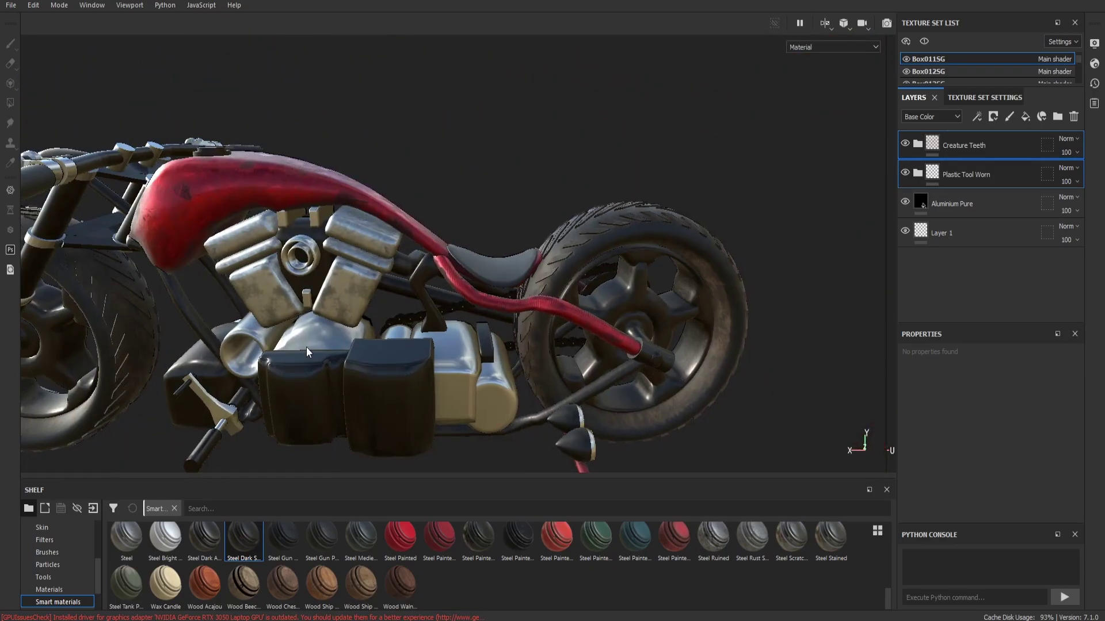
pyautogui.scroll(3, 319, 435)
pyautogui.scroll(3, 319, 433)
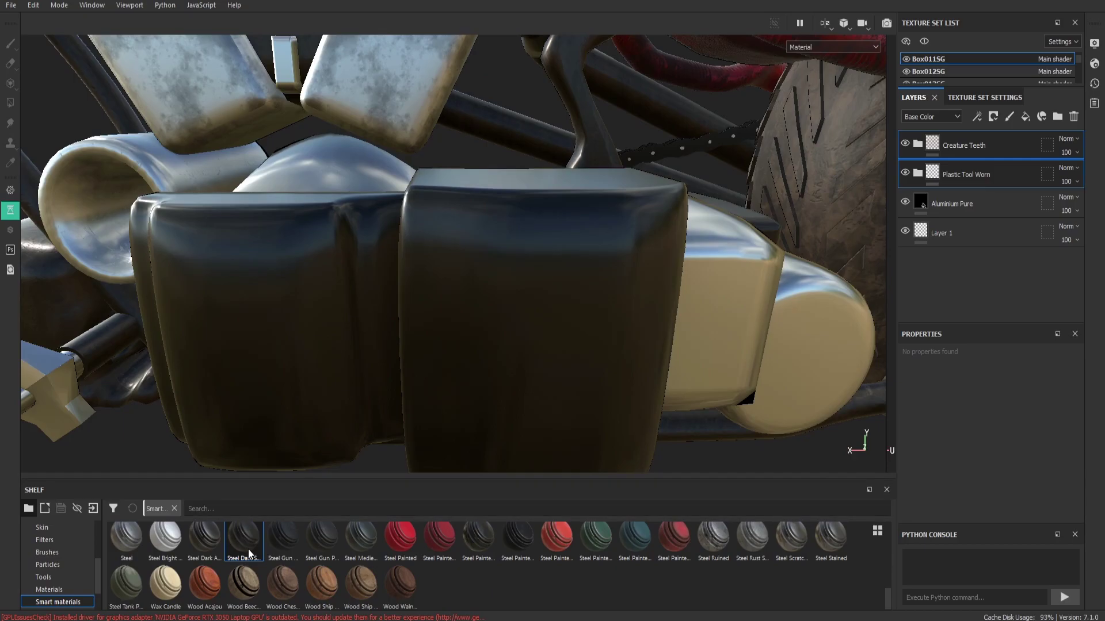
pyautogui.moveTo(247, 548); pyautogui.dragTo(296, 341)
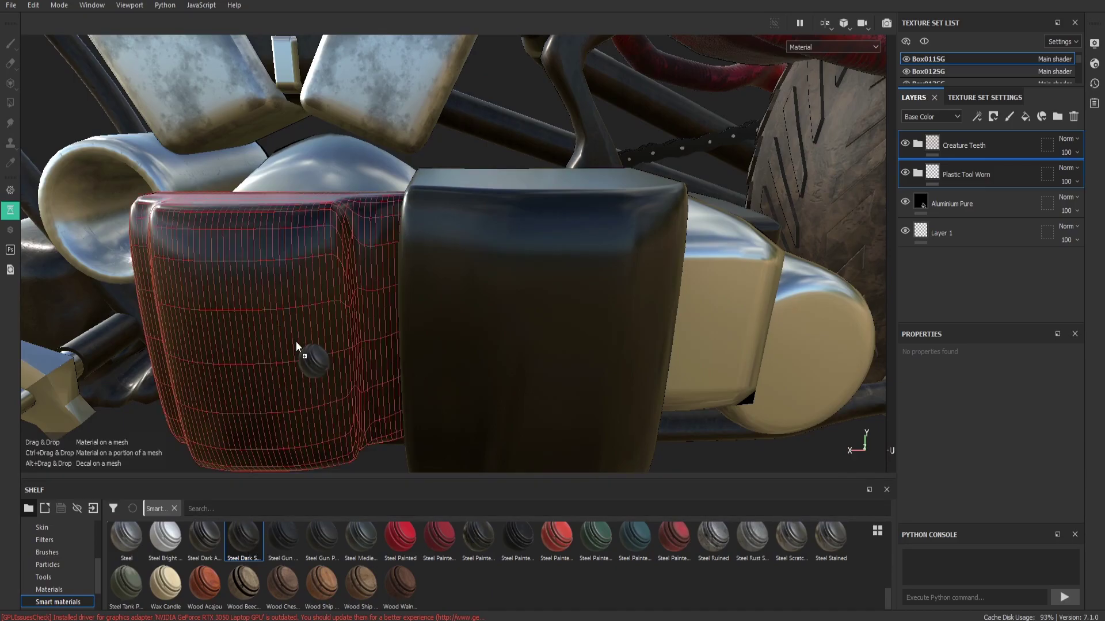
pyautogui.click(1074, 117)
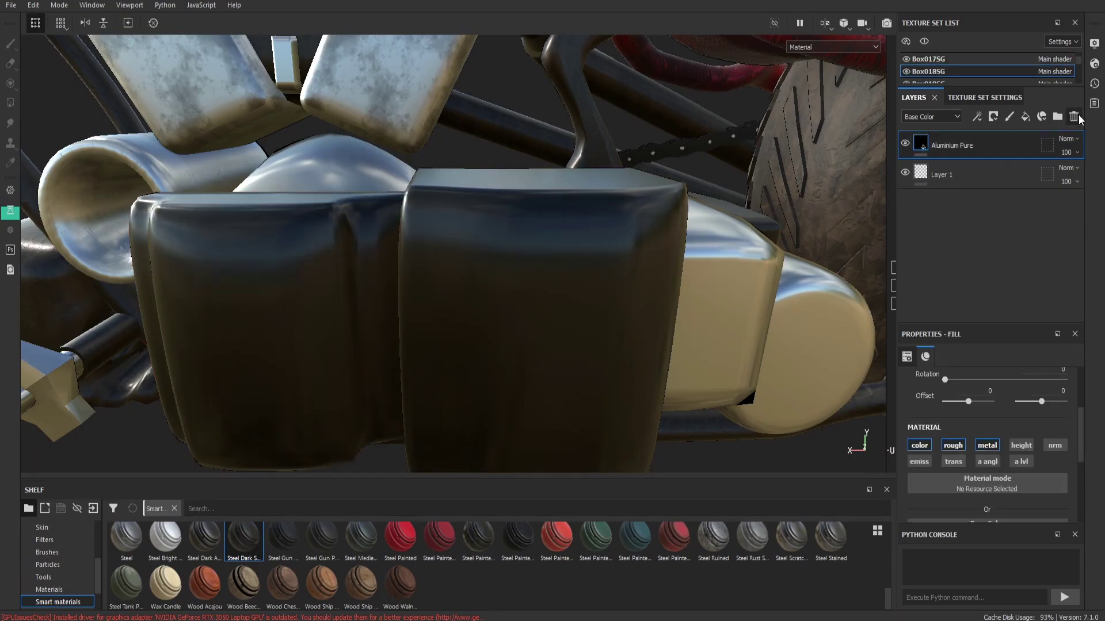
pyautogui.hotkey('ctrl', 'z')
pyautogui.moveTo(283, 541); pyautogui.dragTo(526, 374)
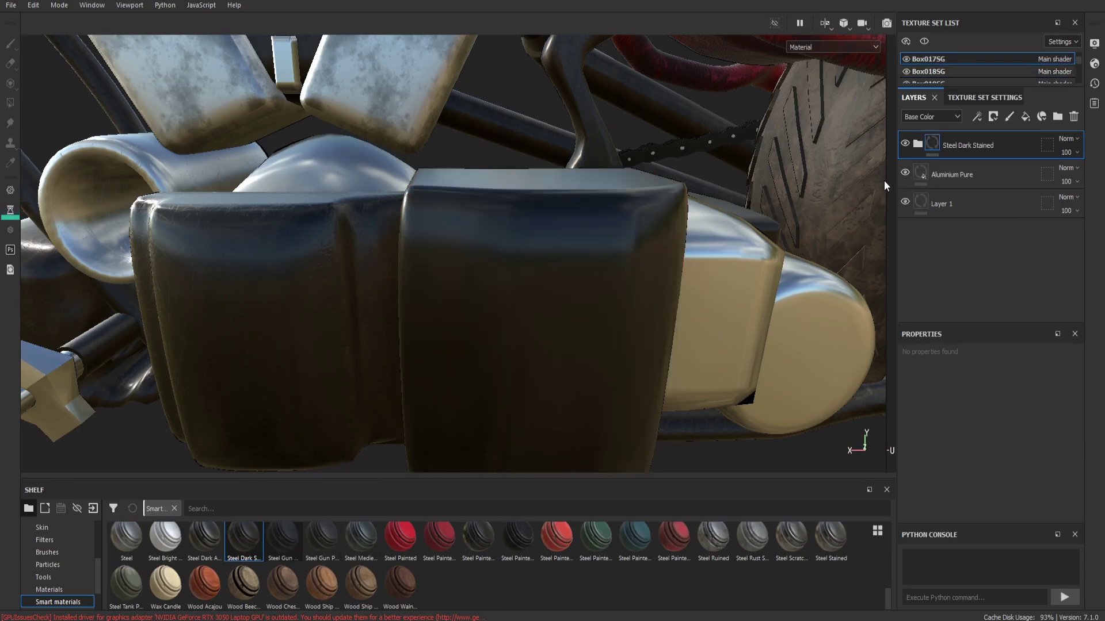
pyautogui.click(1073, 116)
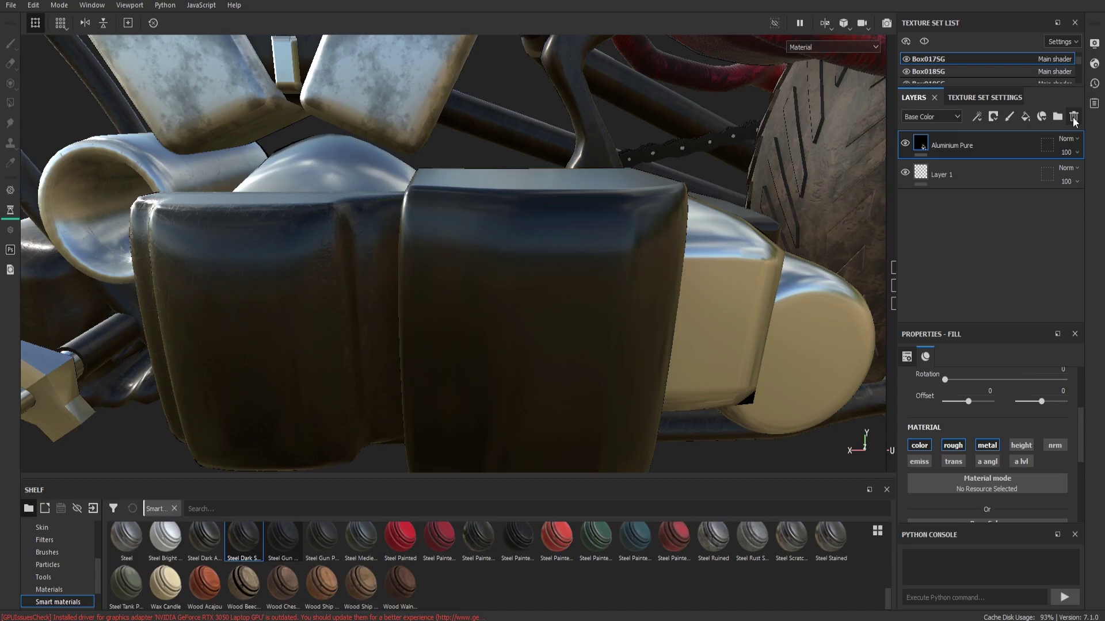